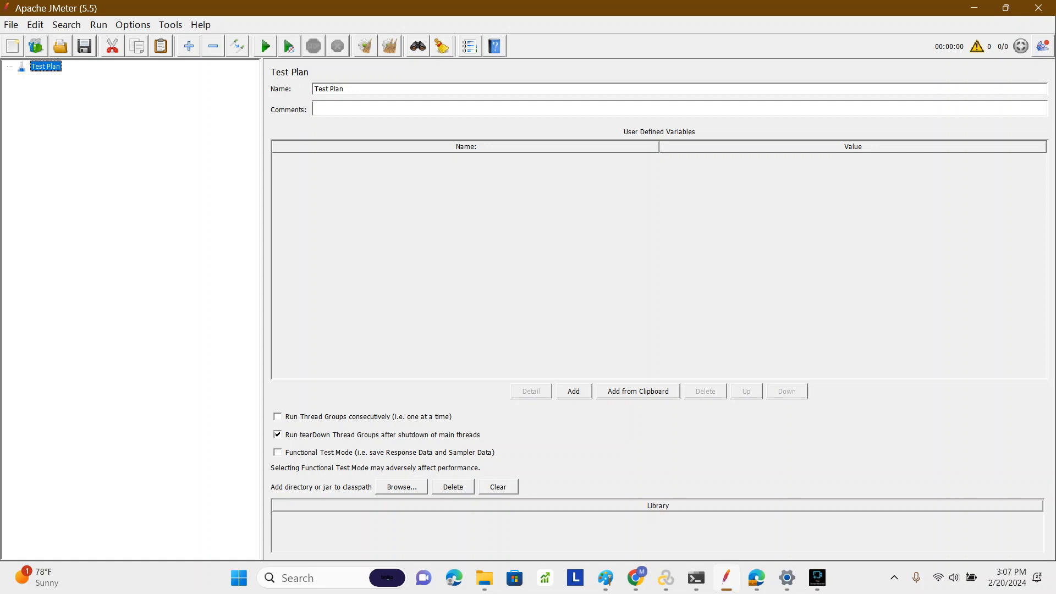
# - Open the recent test plan ConstantThroughputtimer.jmx
pyautogui.click(11, 25)
pyautogui.moveTo(43, 96)
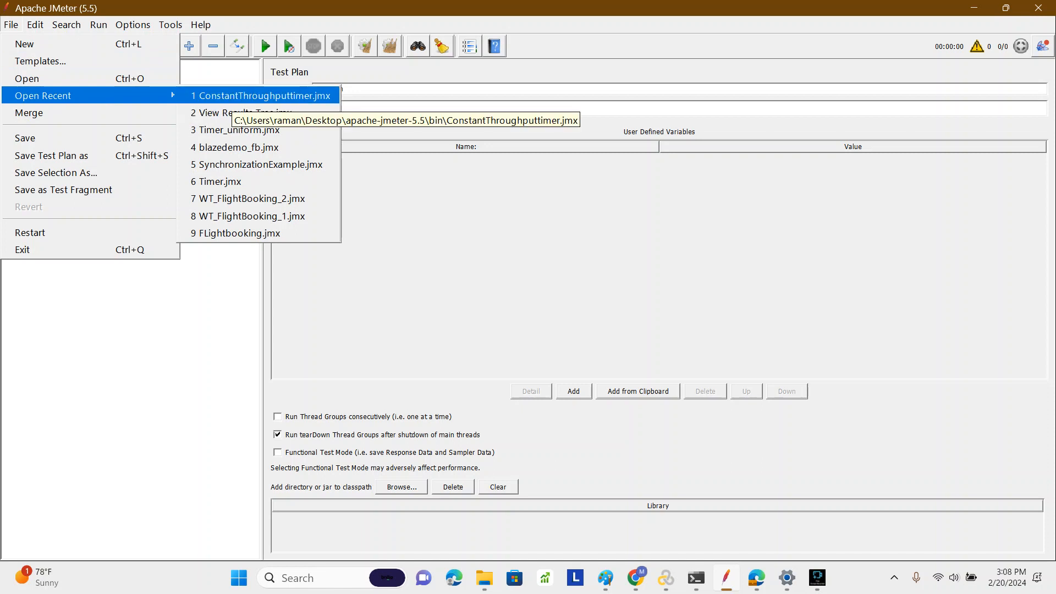
pyautogui.click(264, 96)
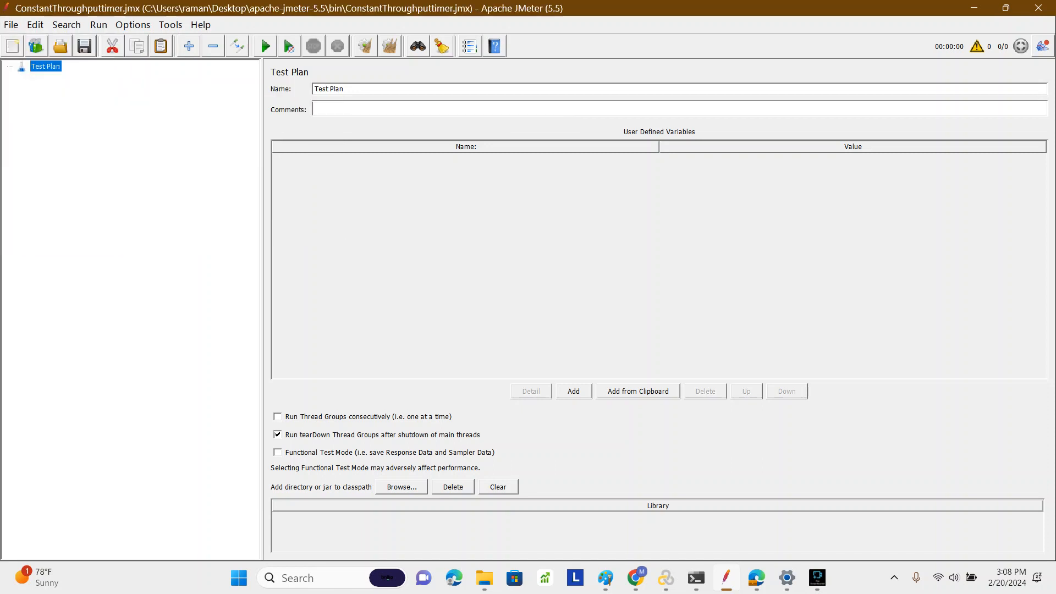
# - Add a Transaction Controller to the Thread Group
pyautogui.click(21, 78)
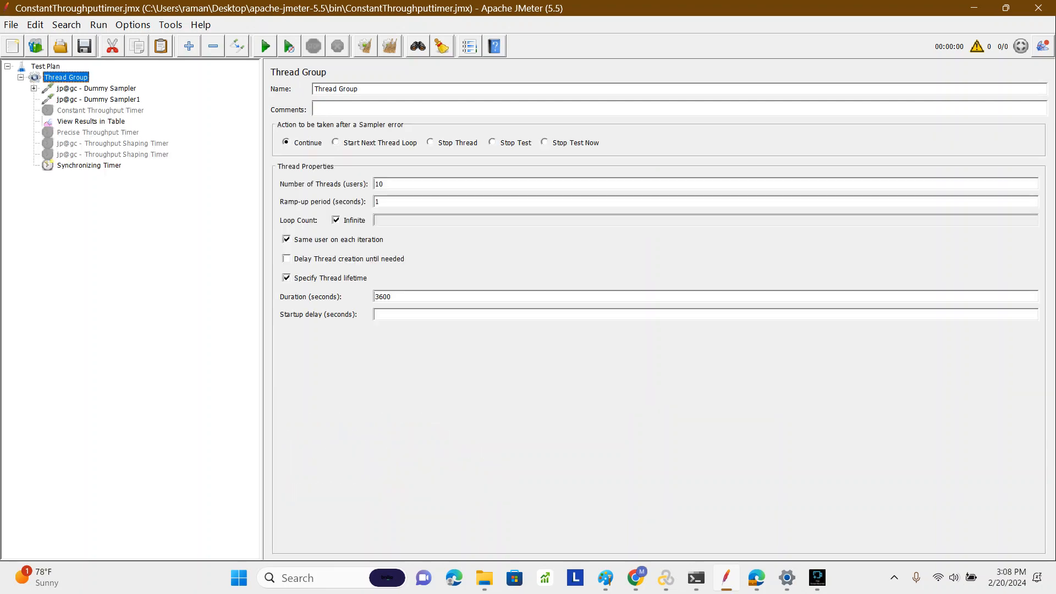
pyautogui.rightClick(62, 78)
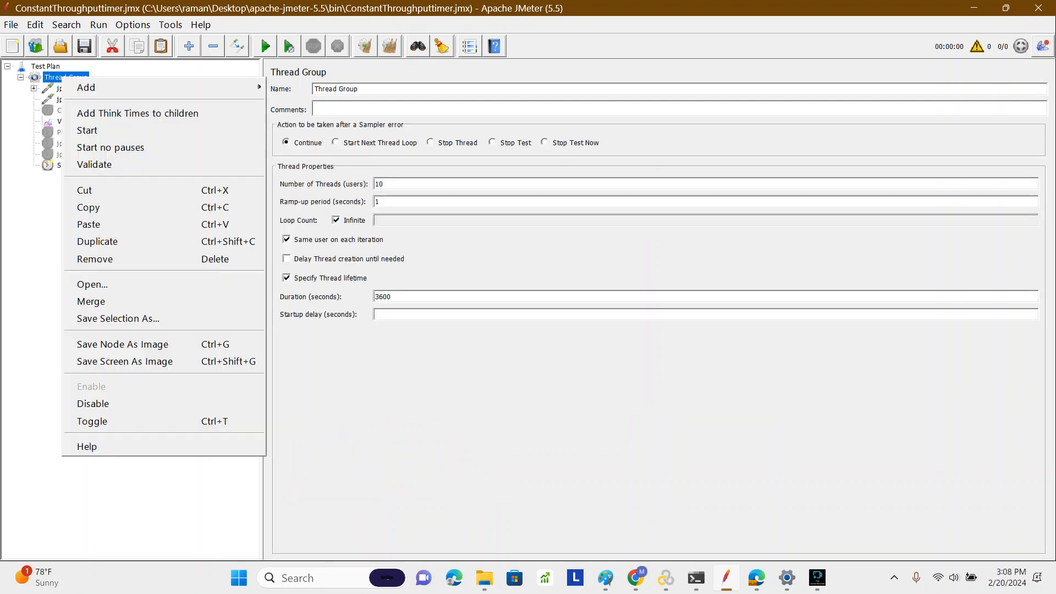
pyautogui.moveTo(110, 87)
pyautogui.moveTo(310, 112)
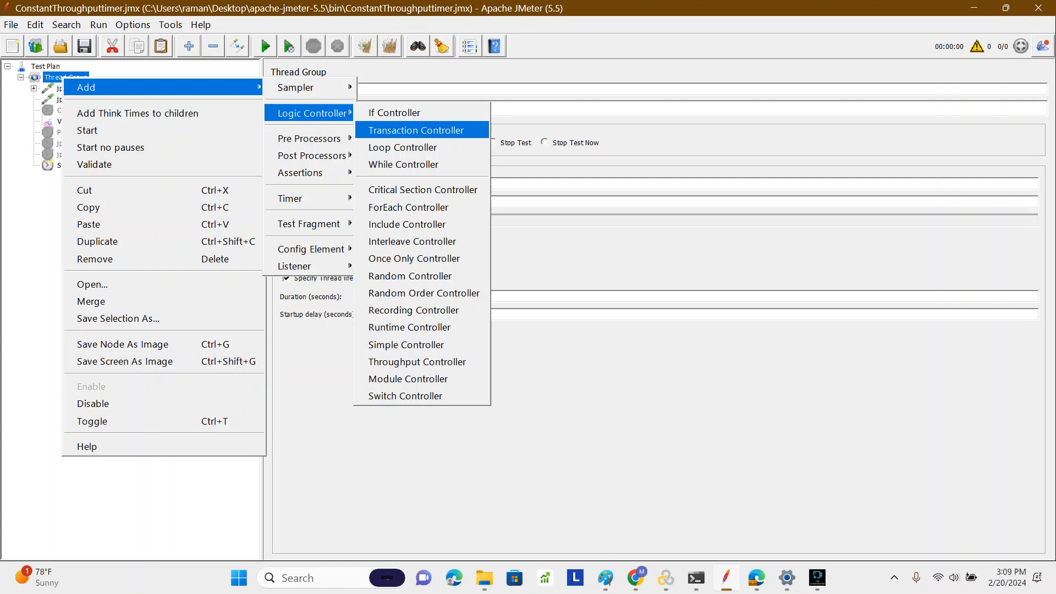
pyautogui.click(416, 130)
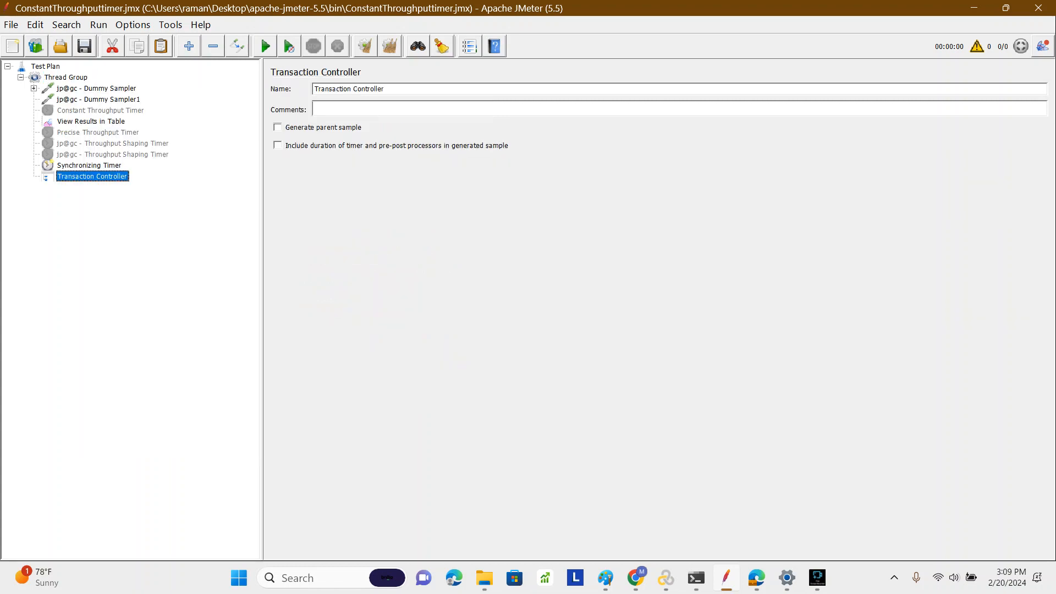
# - Move the Transaction Controller to the start of the Thread Group, ahead of the first Dummy Sampler
pyautogui.click(97, 88)
pyautogui.click(99, 100)
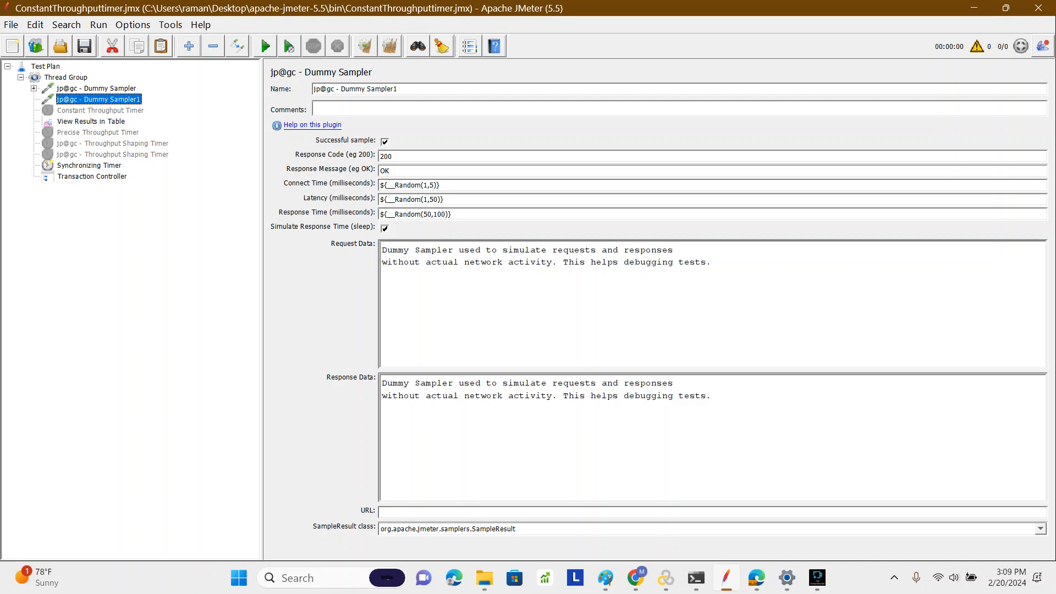
pyautogui.click(92, 177)
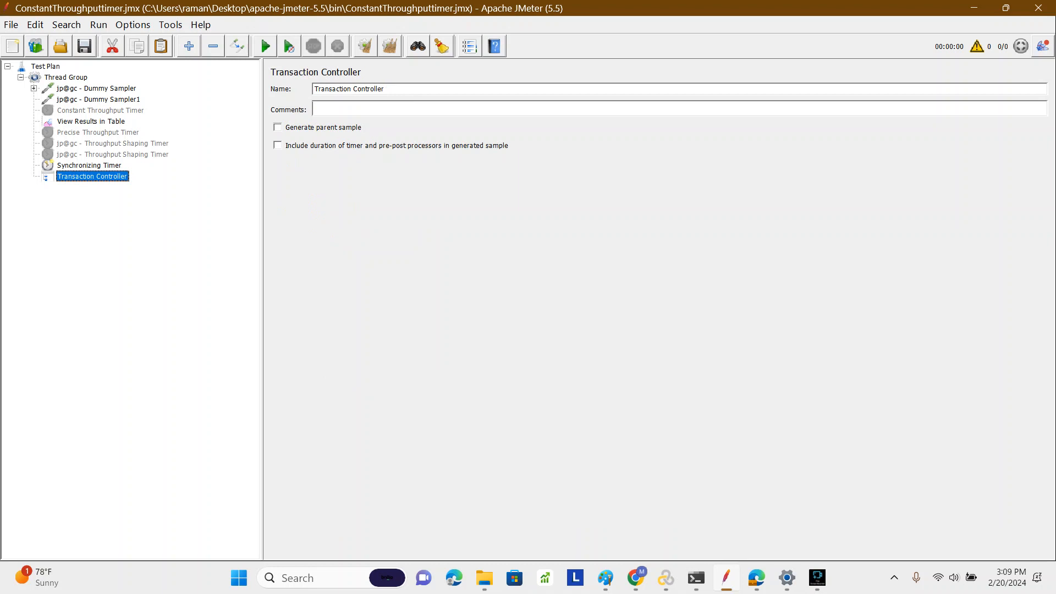
pyautogui.moveTo(92, 176); pyautogui.dragTo(92, 84)
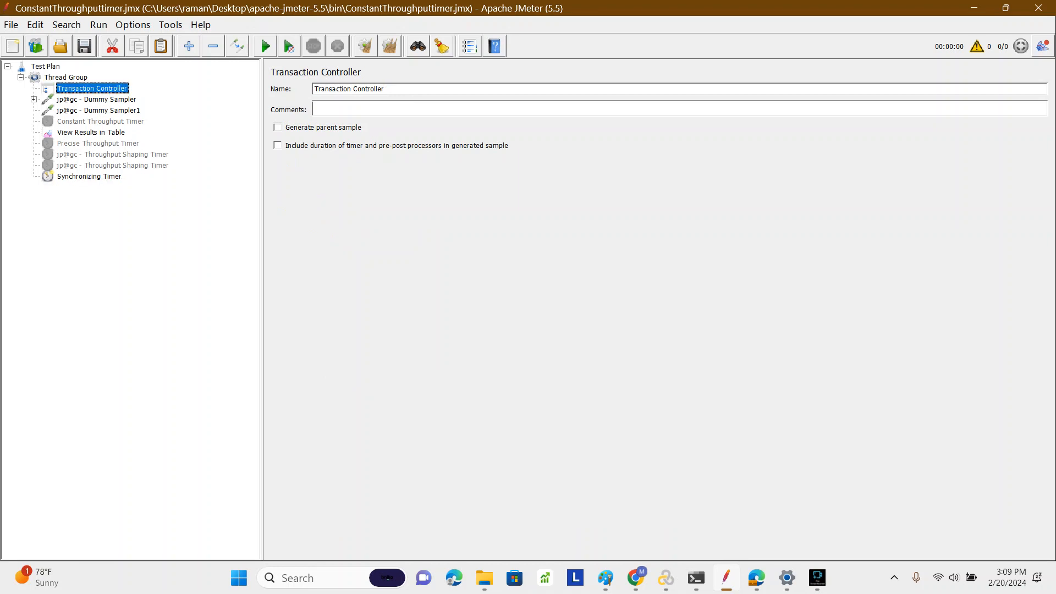
# - Disable the Constant Timer under the first Dummy Sampler
pyautogui.click(96, 100)
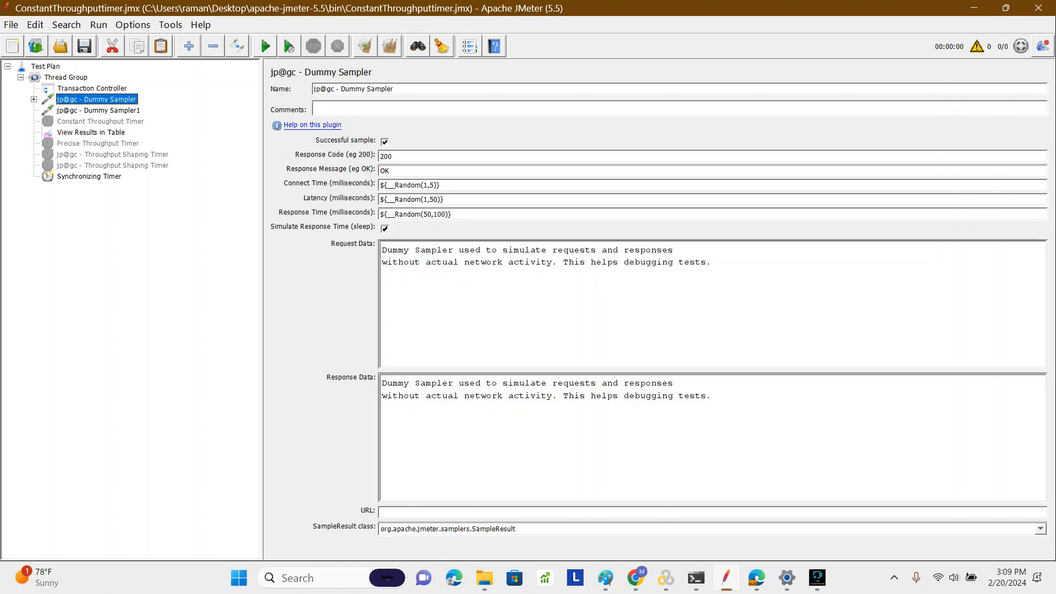
pyautogui.click(34, 100)
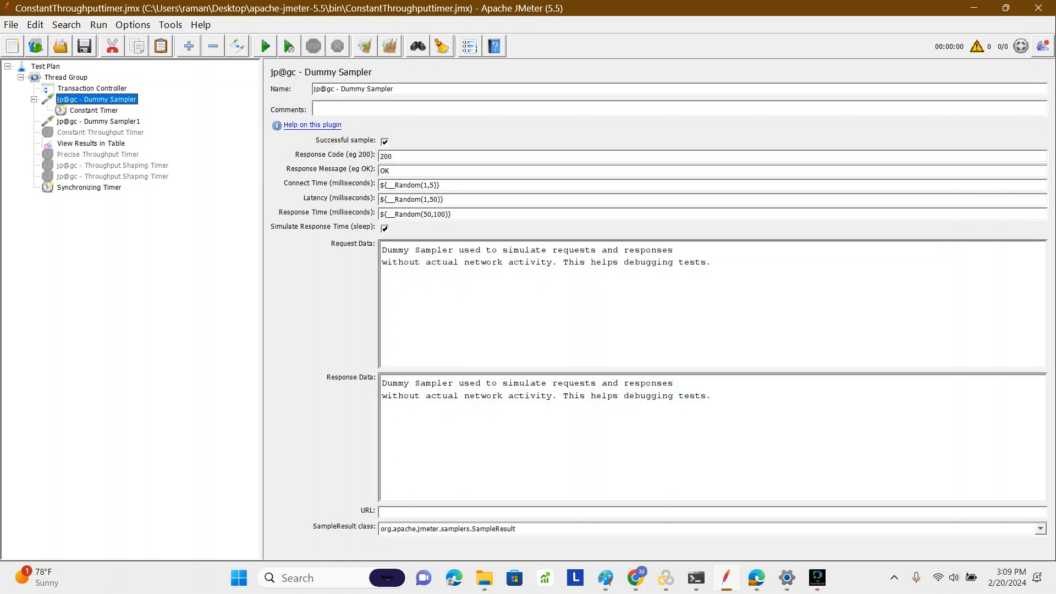
pyautogui.click(80, 109)
pyautogui.rightClick(80, 107)
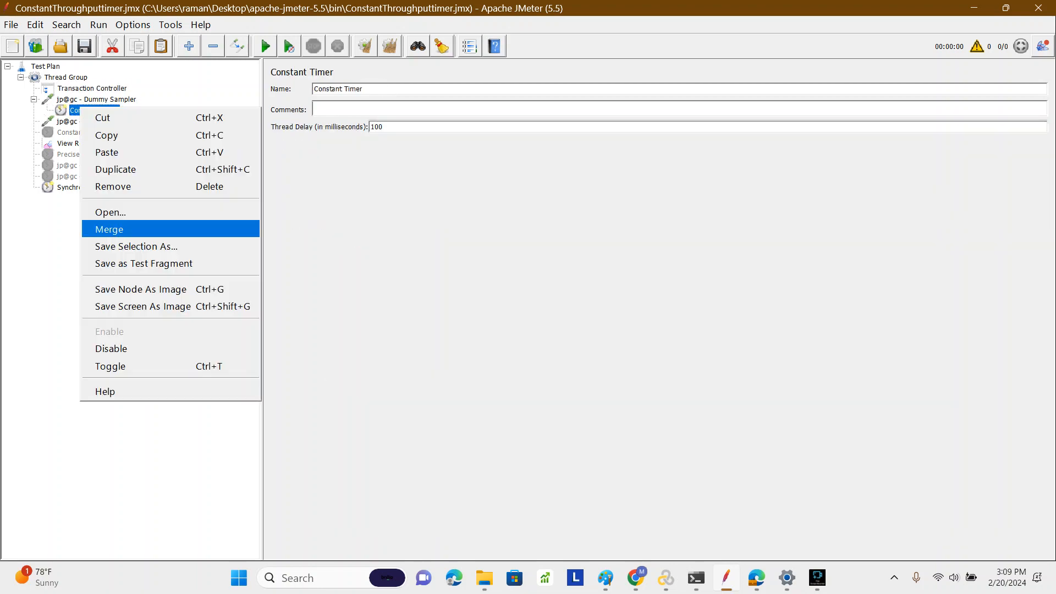
pyautogui.click(111, 349)
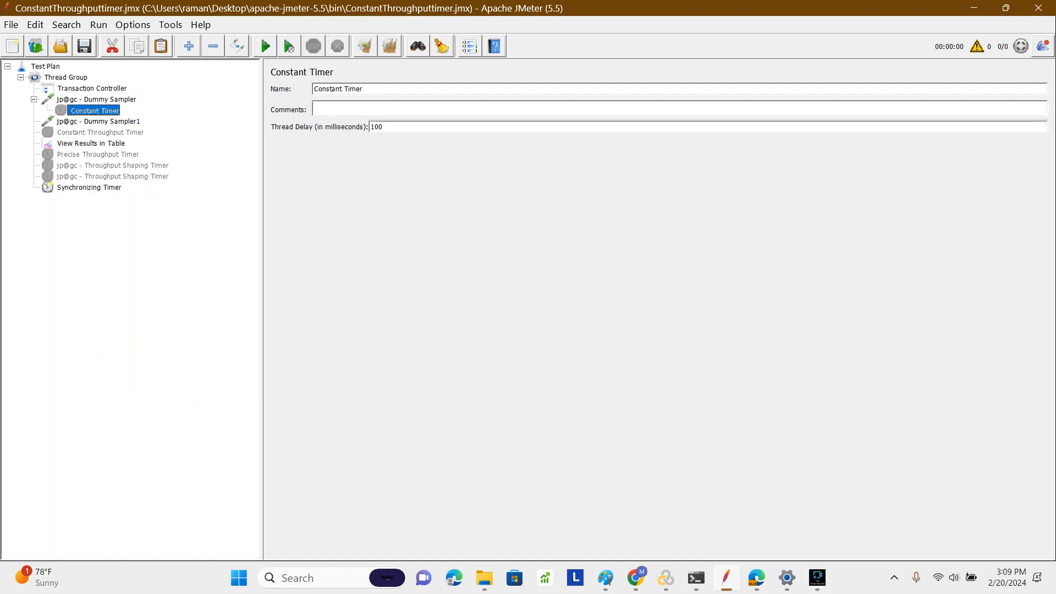
# - Collapse the first Dummy Sampler and move both Dummy Samplers into the Transaction Controller as children
pyautogui.press('Left')
pyautogui.press('Left')
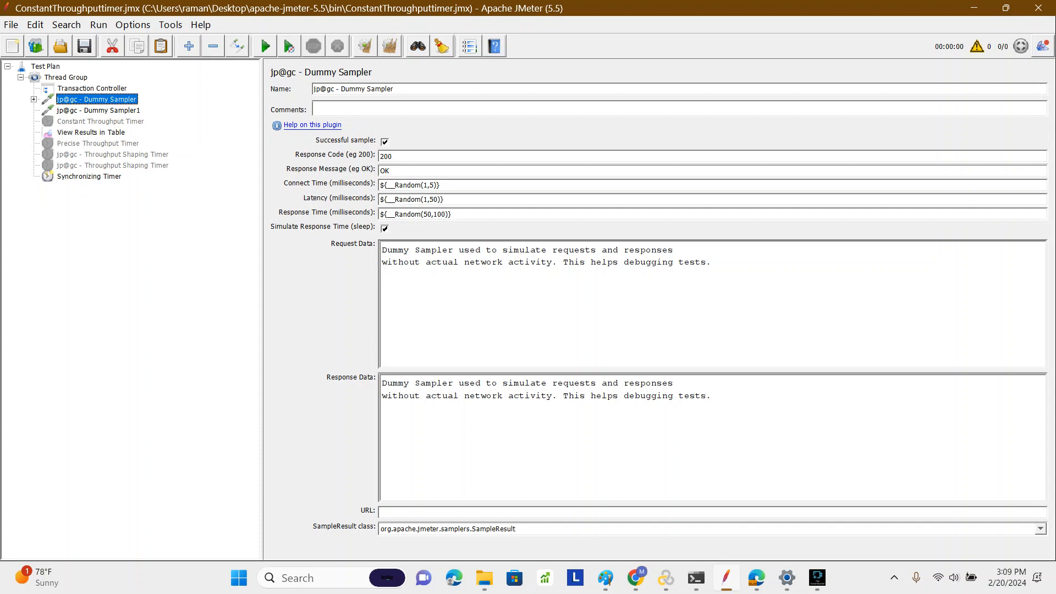
pyautogui.hotkey('shift', 'Down')
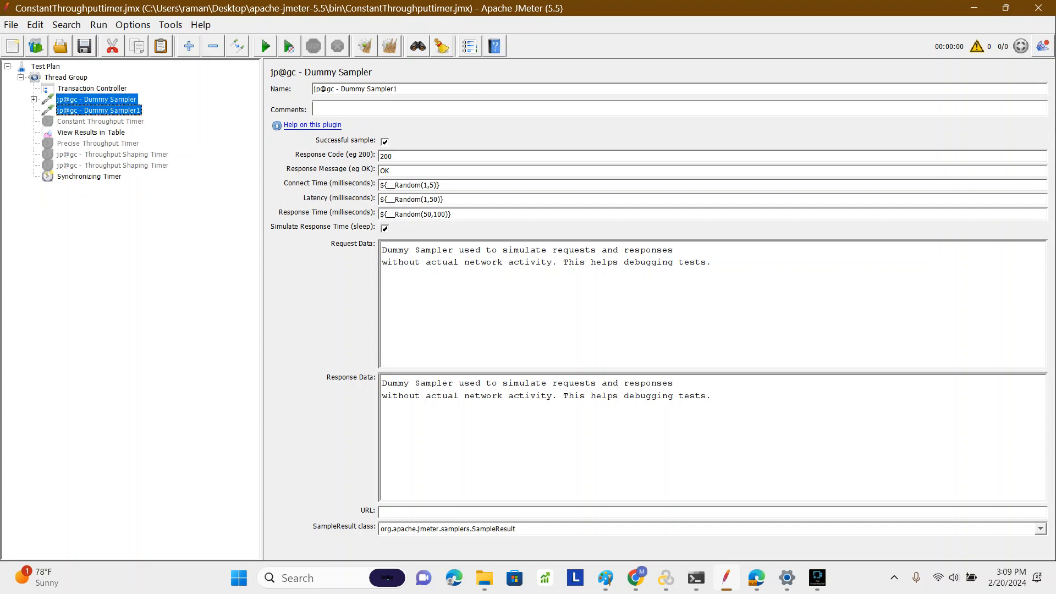
pyautogui.moveTo(105, 99); pyautogui.dragTo(99, 89)
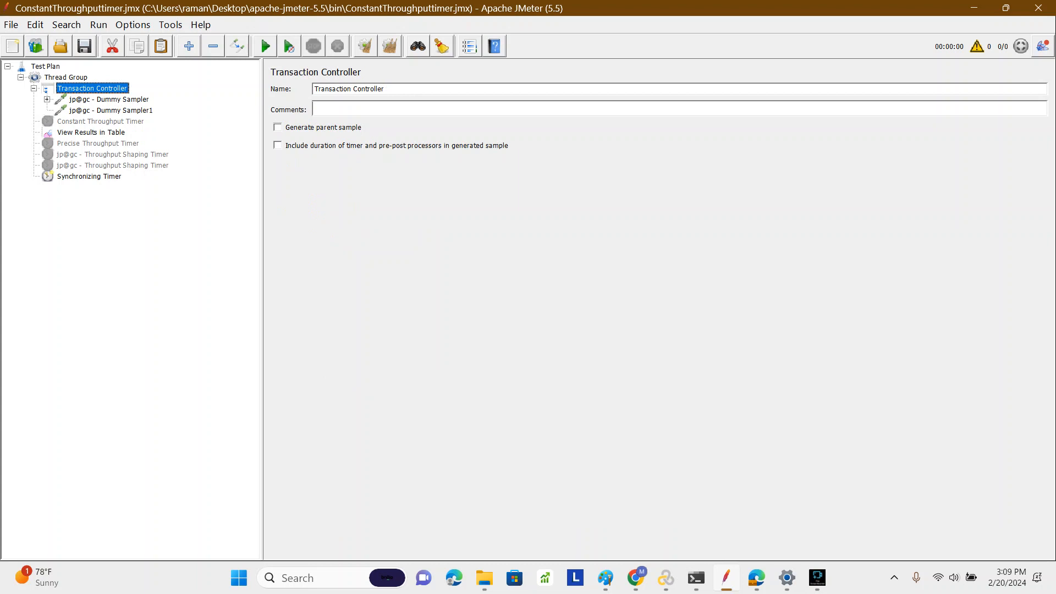
# - Enable Generate parent sample and Include duration of timer and pre-post processors on the Transaction Controller, and view the sampler's Constant Timer
pyautogui.click(278, 128)
pyautogui.press('Tab')
pyautogui.click(47, 100)
pyautogui.click(107, 110)
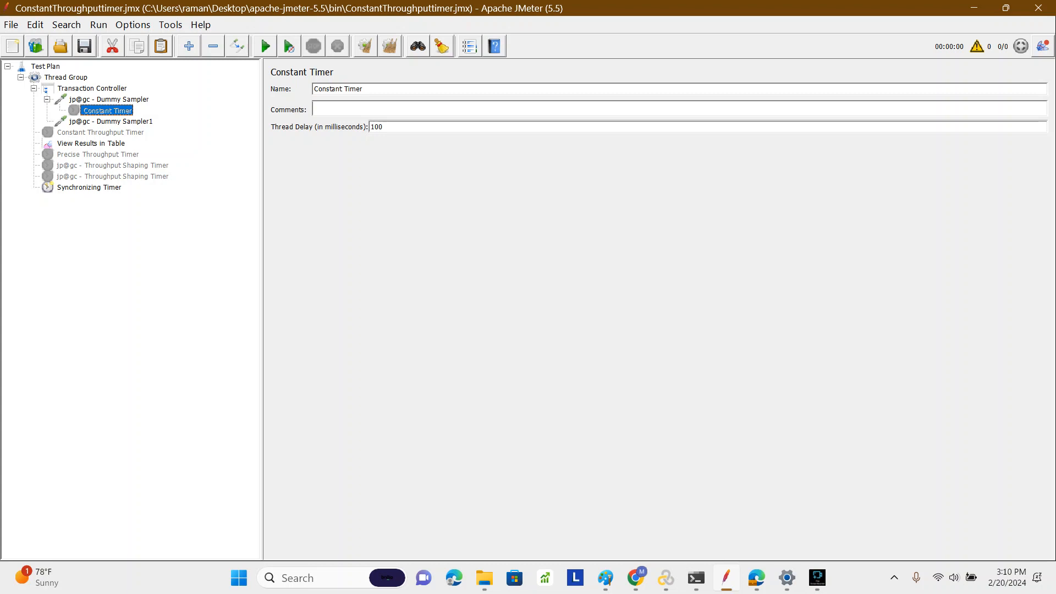
# - Turn off Include duration of timer and pre-post processors on the Transaction Controller, and review the Dummy Sampler and its Constant Timer
pyautogui.click(92, 88)
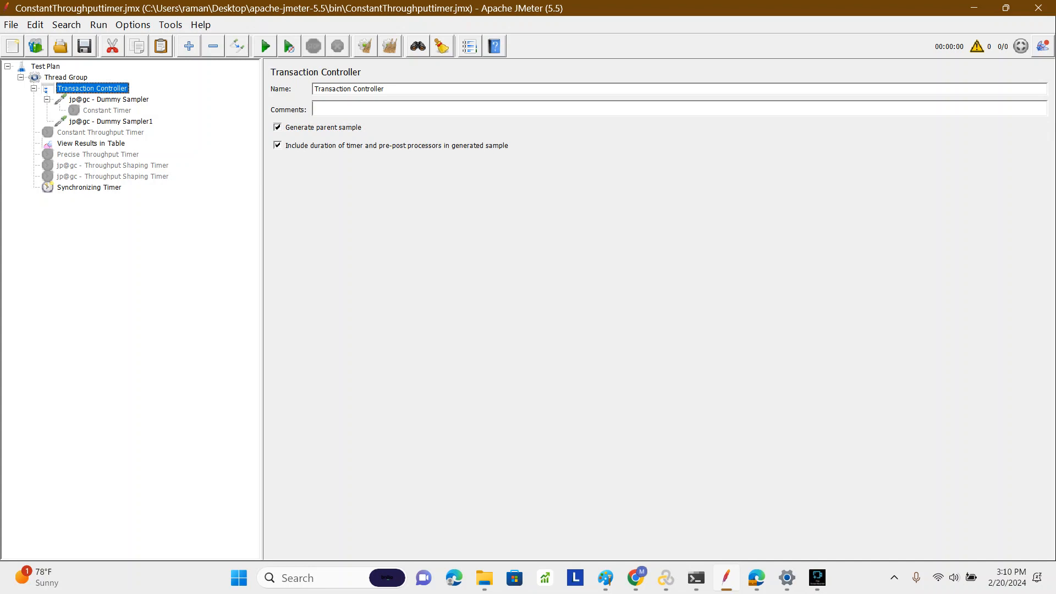
pyautogui.click(278, 145)
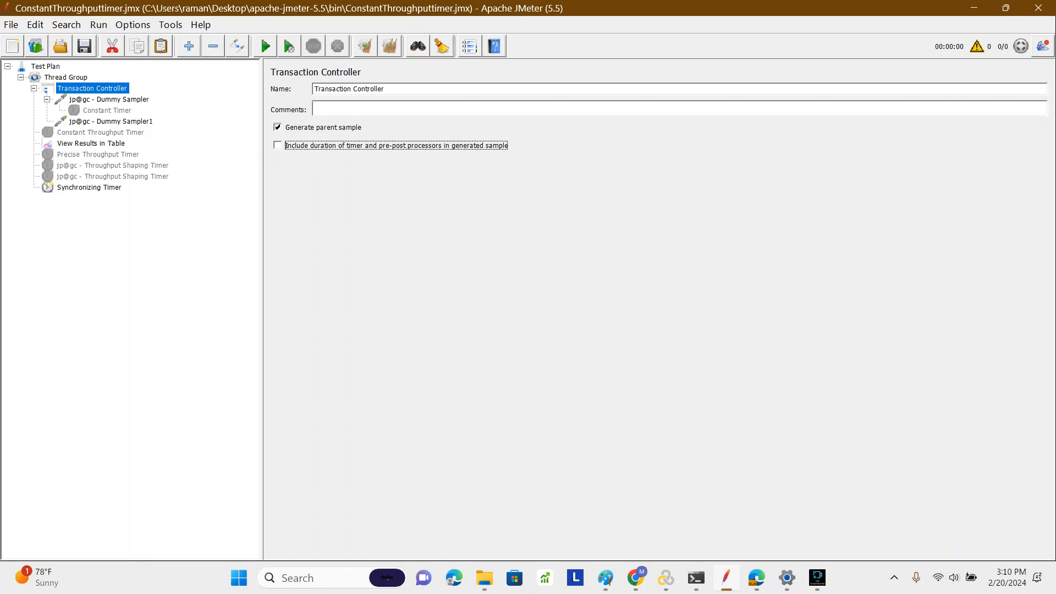
pyautogui.click(109, 99)
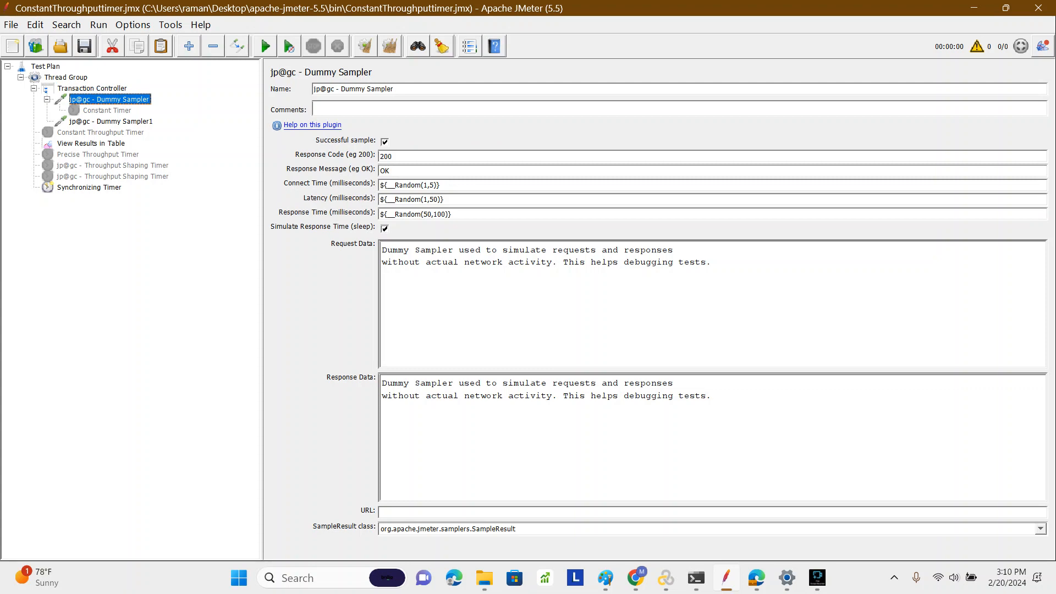
pyautogui.click(108, 111)
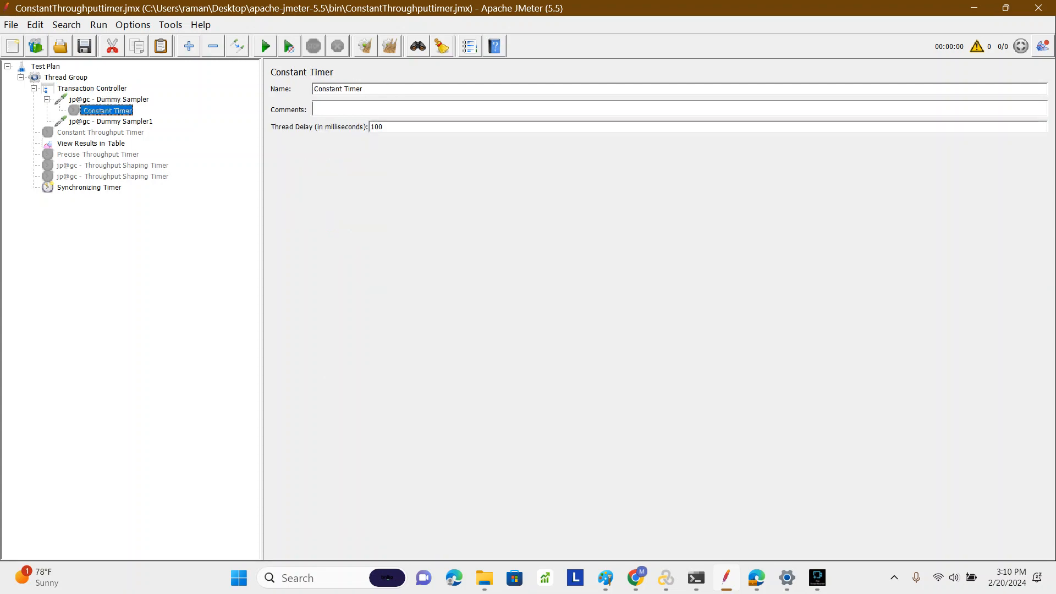
pyautogui.click(109, 100)
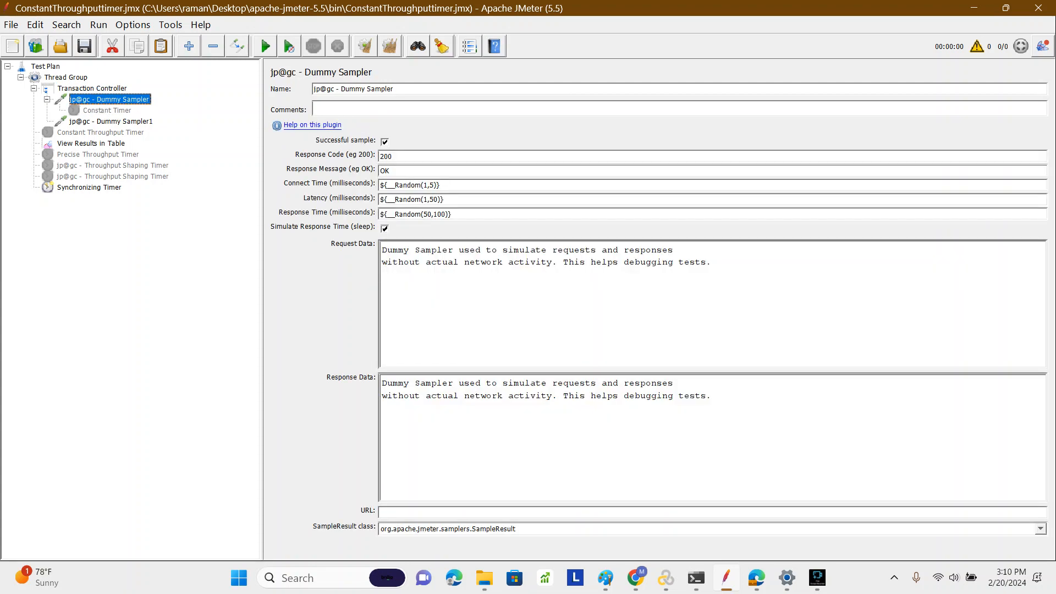
# - Switch the Transaction Controller's timer and pre-post processor duration option on and back off, viewing the Constant Timer in between
pyautogui.click(92, 89)
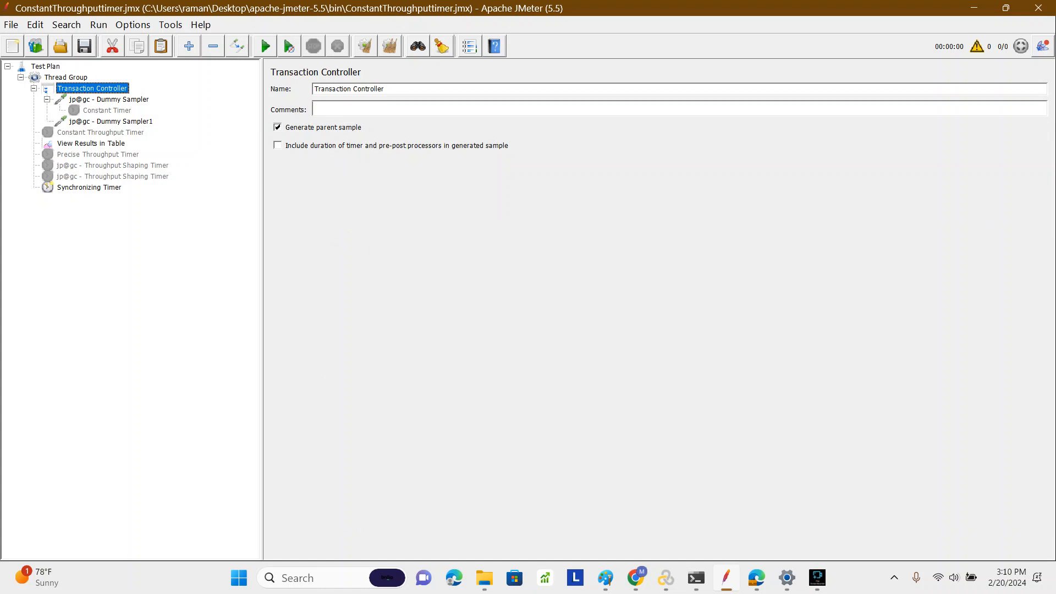
pyautogui.click(278, 145)
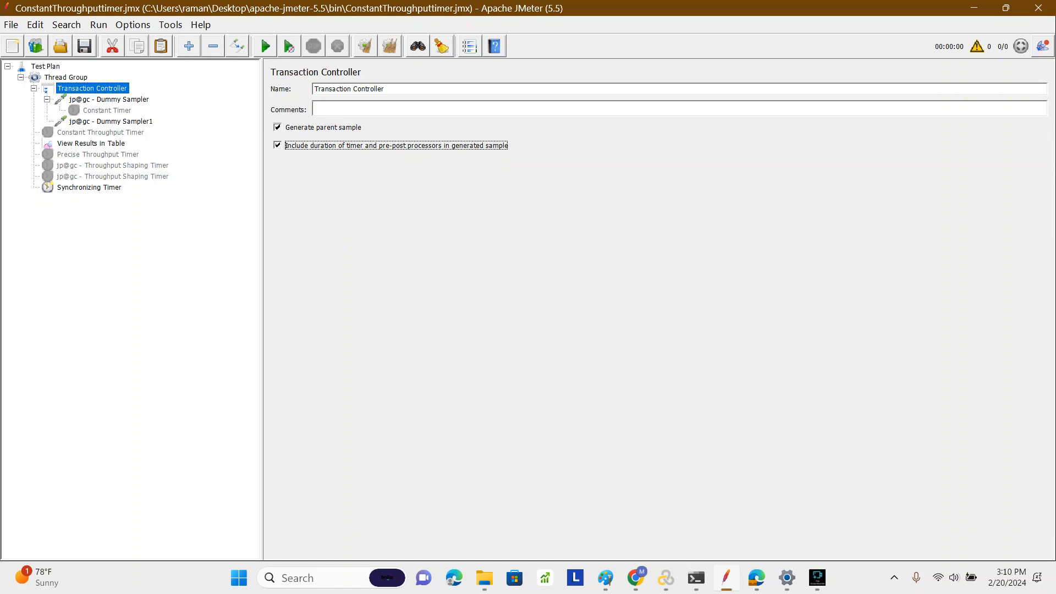
pyautogui.click(107, 110)
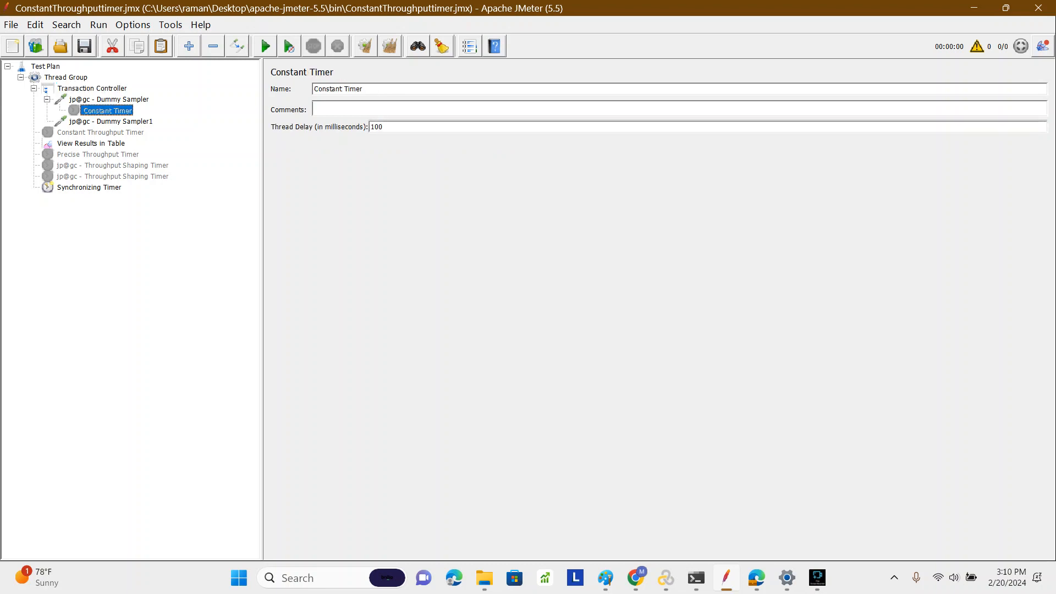
pyautogui.click(92, 88)
pyautogui.click(278, 145)
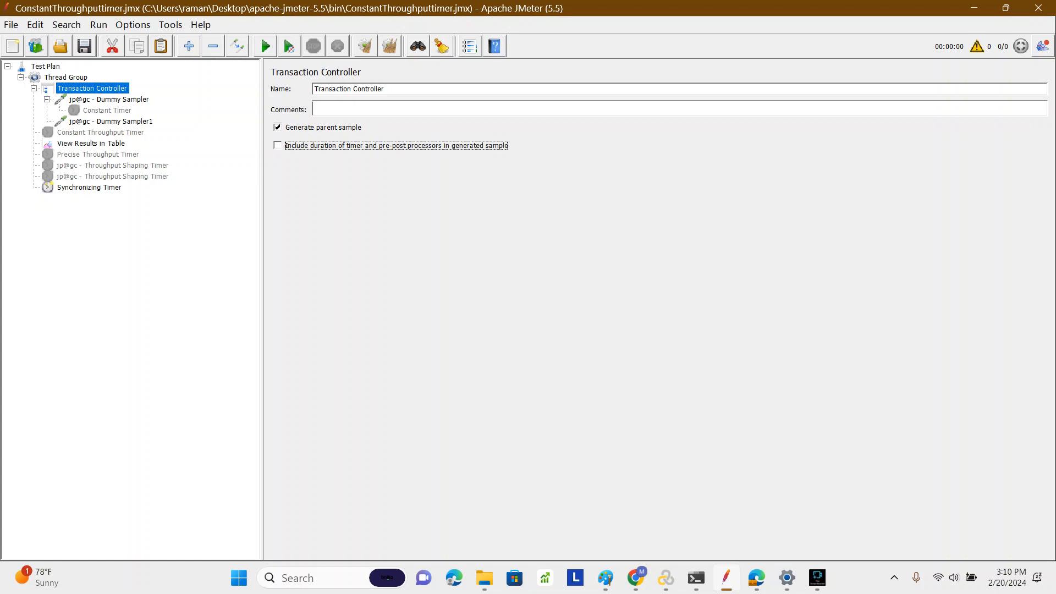
# - Review the settings of the Constant Timer, both Dummy Samplers, the Transaction Controller and the Constant Throughput Timer
pyautogui.click(107, 111)
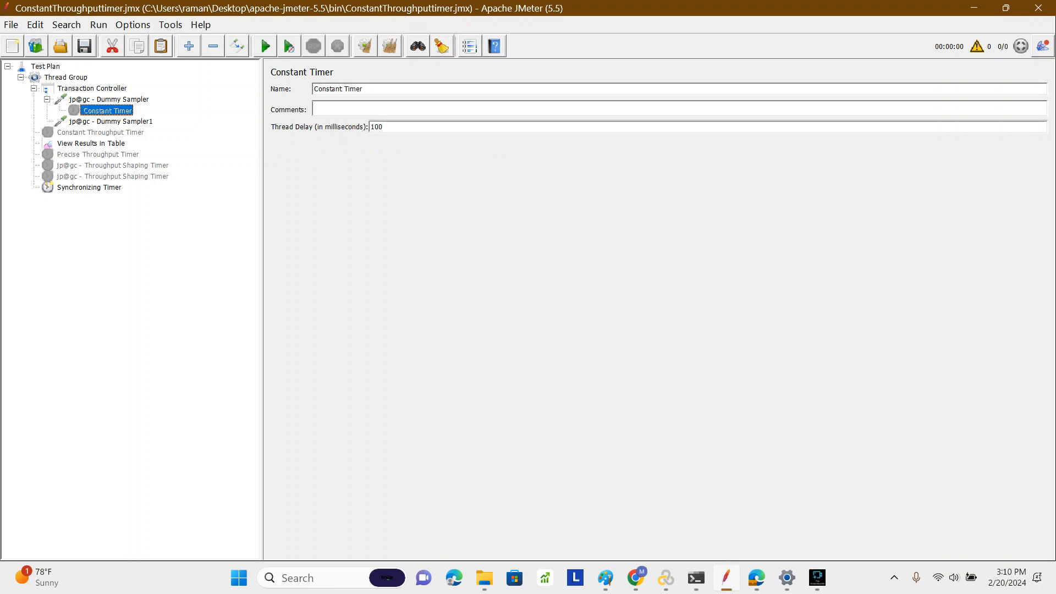
pyautogui.click(110, 100)
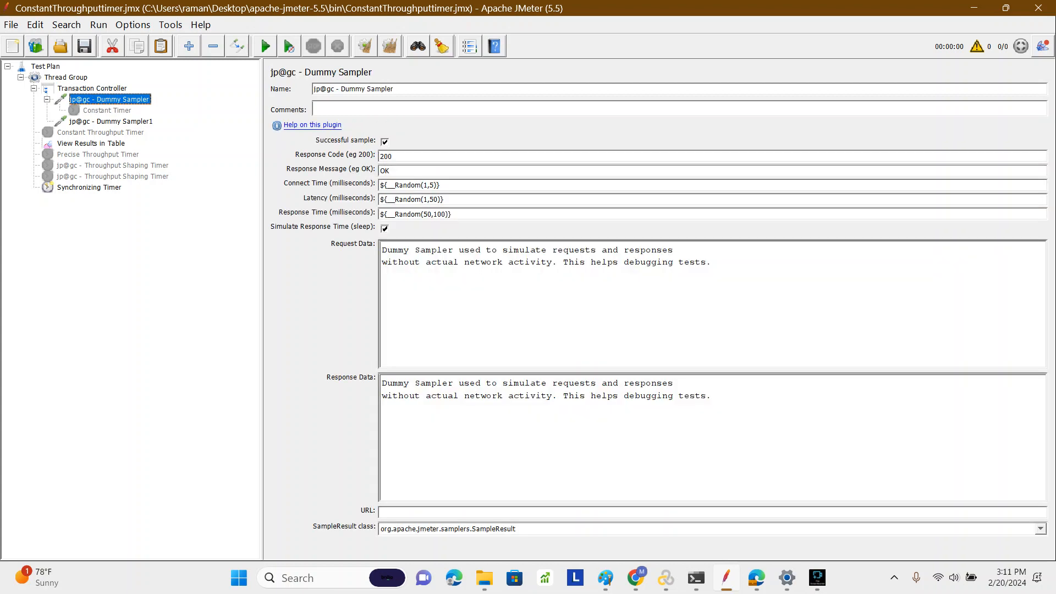
pyautogui.click(92, 88)
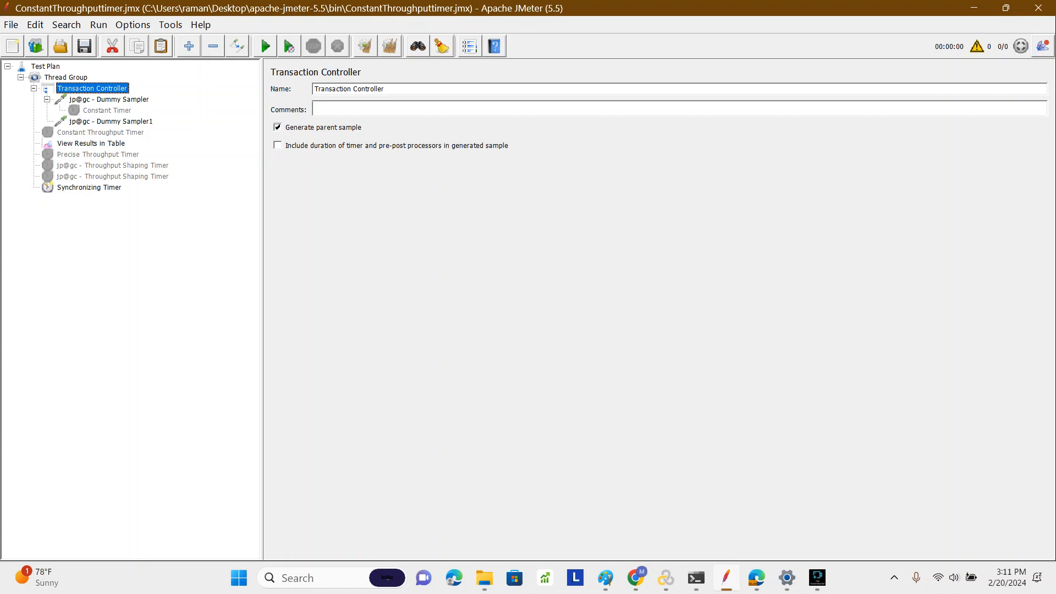
pyautogui.click(109, 100)
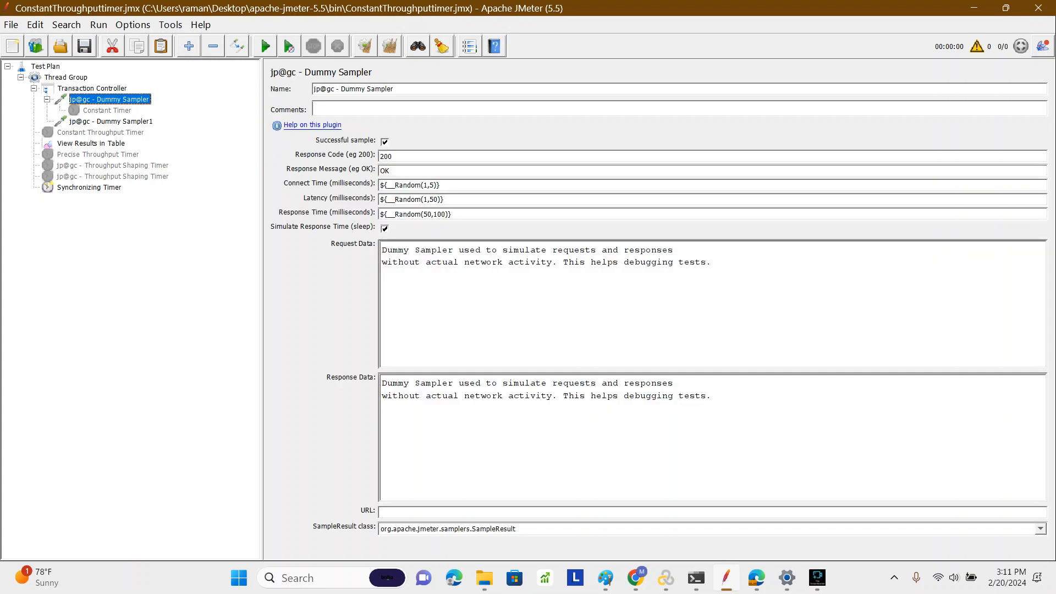
pyautogui.press('Left')
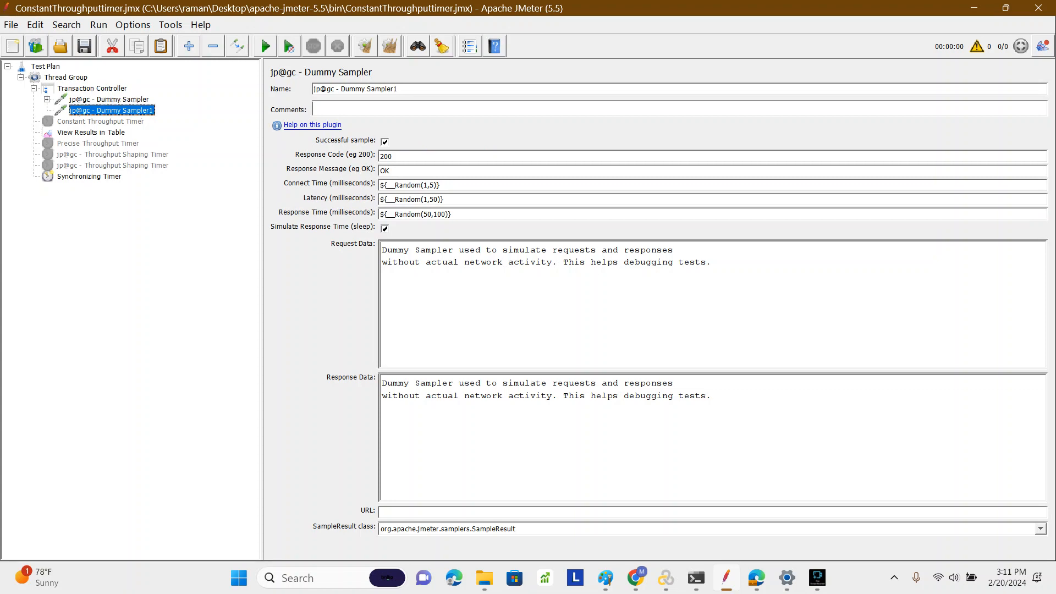
pyautogui.click(116, 100)
pyautogui.click(101, 122)
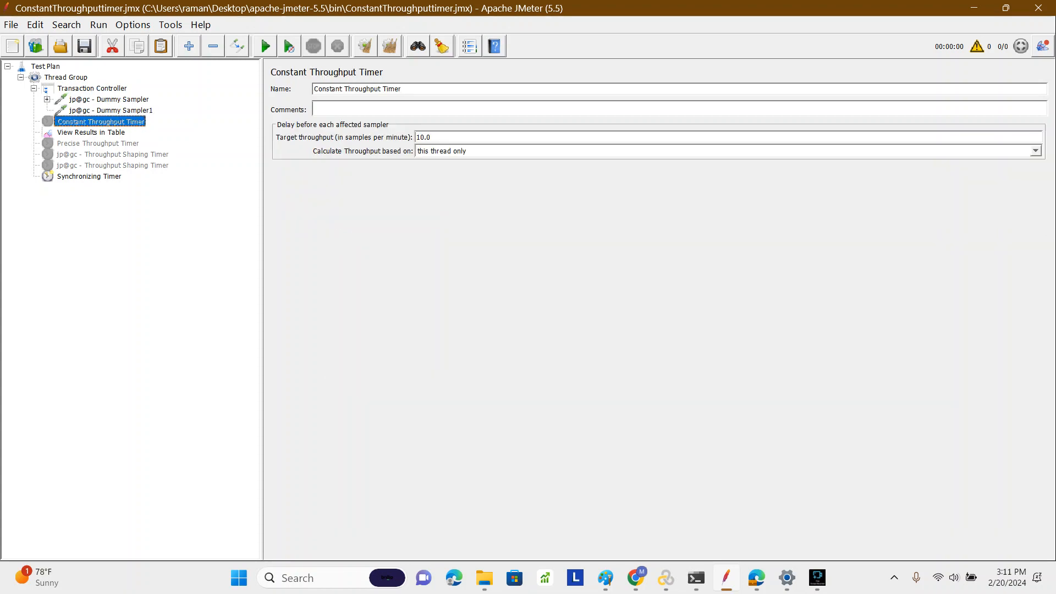
pyautogui.click(109, 100)
pyautogui.click(111, 110)
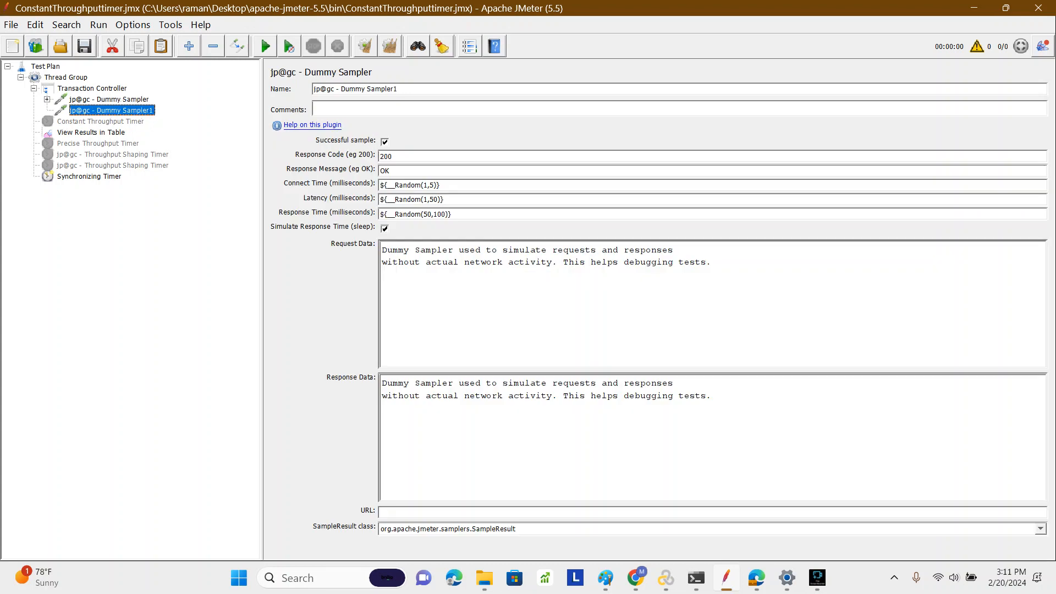
# - Rename the Transaction Controller as URL
pyautogui.click(93, 89)
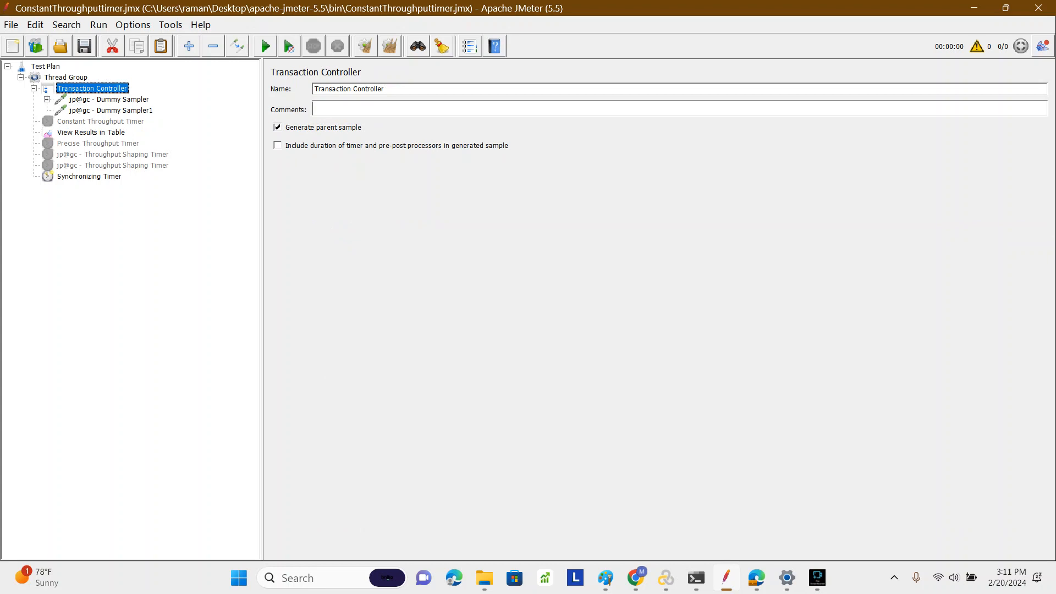
pyautogui.tripleClick(352, 90)
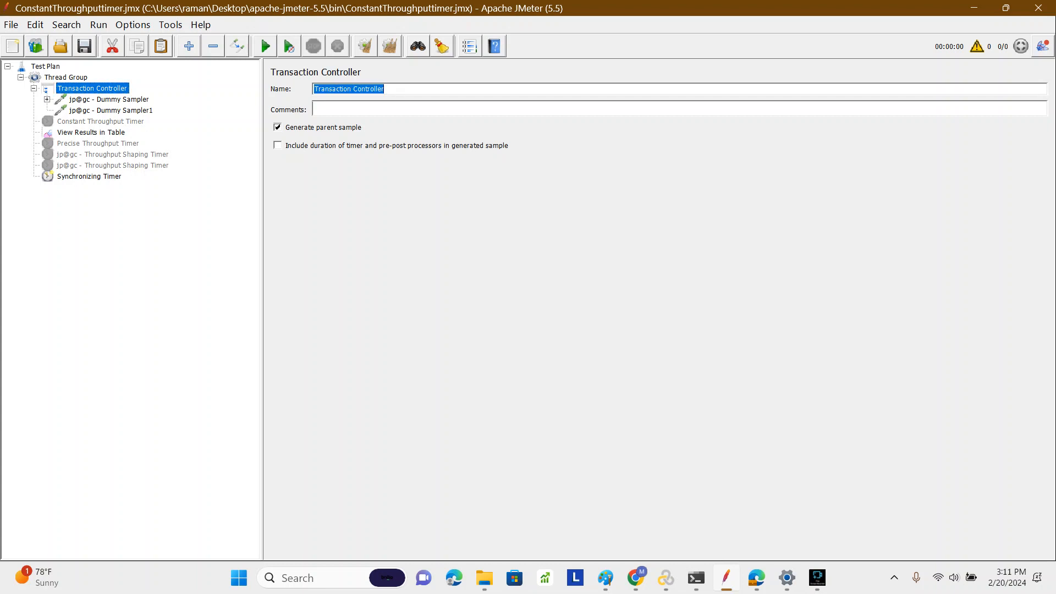
pyautogui.write('URL')
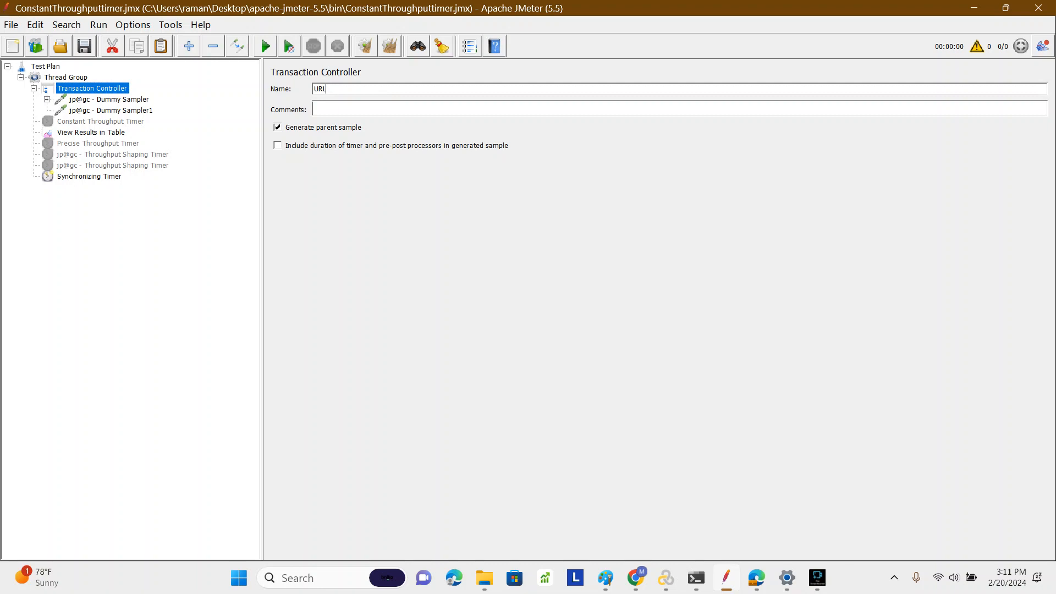
pyautogui.click(110, 100)
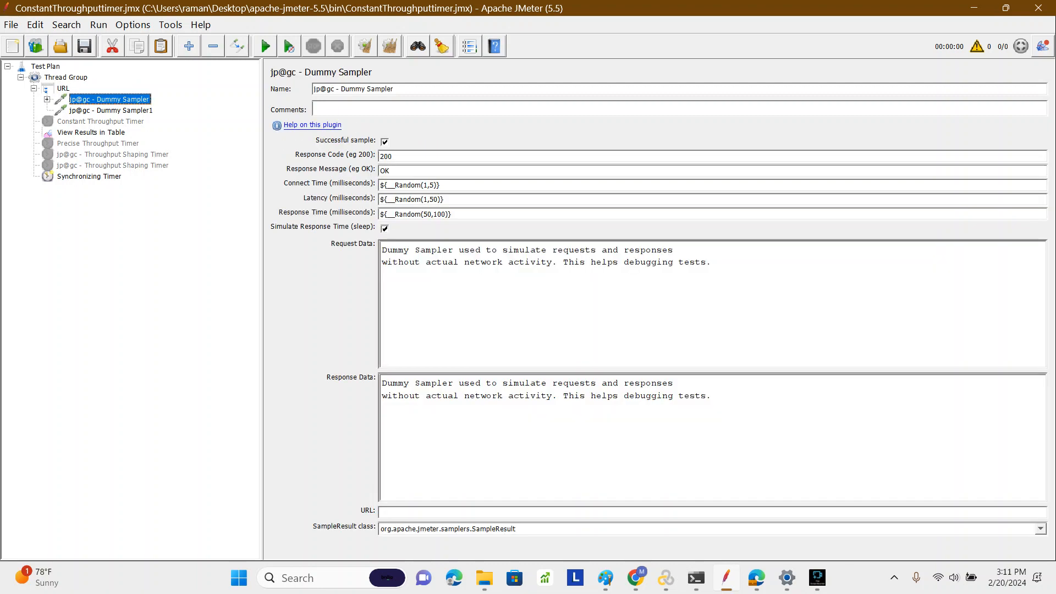
# - Review the URL controller, its two Dummy Samplers, the empty View Results in Table listener and the Synchronizing Timer
pyautogui.click(63, 89)
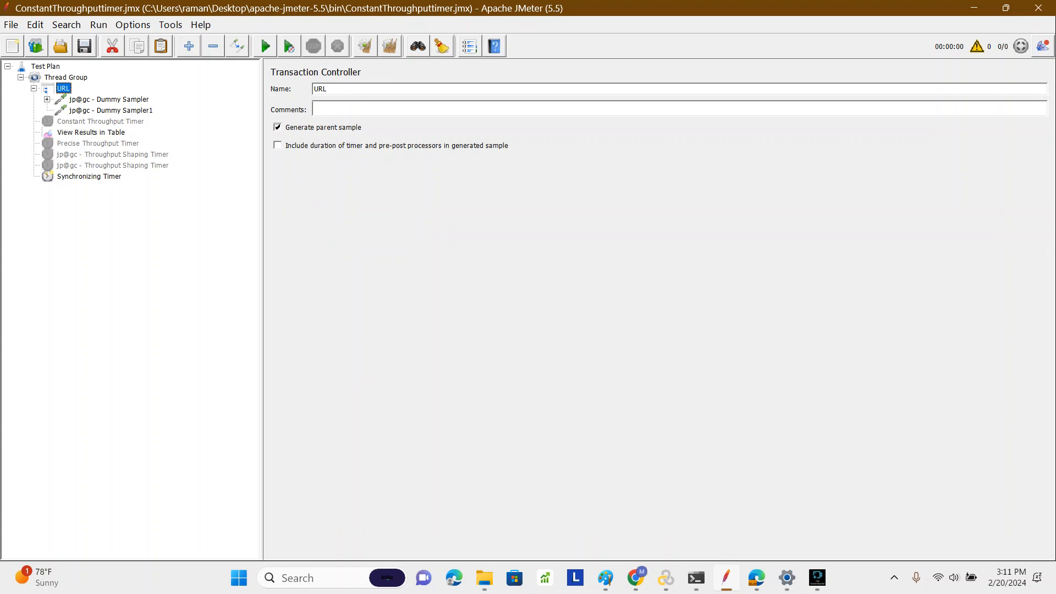
pyautogui.click(110, 99)
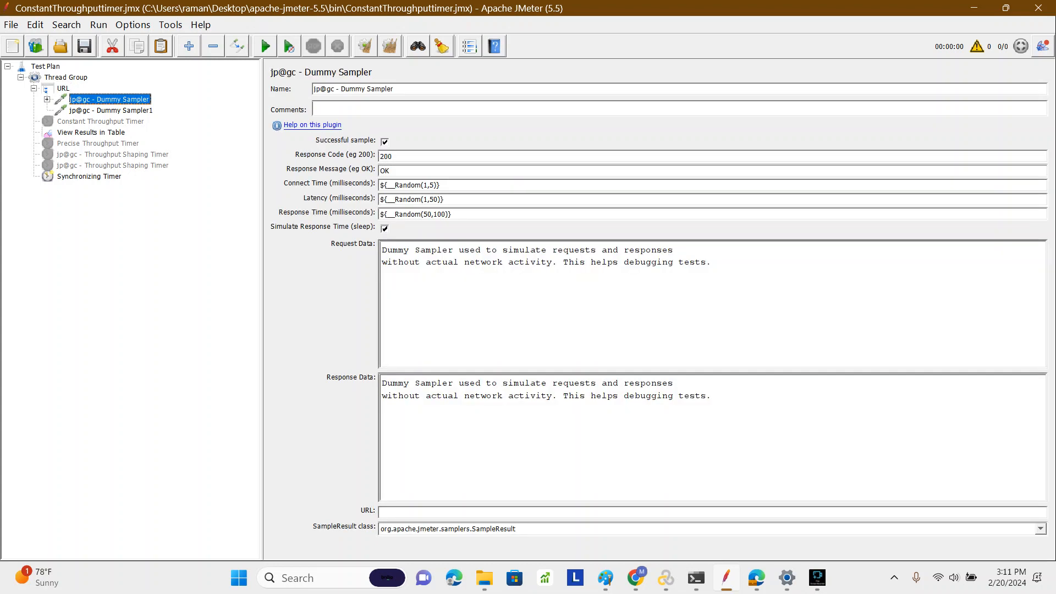
pyautogui.click(112, 110)
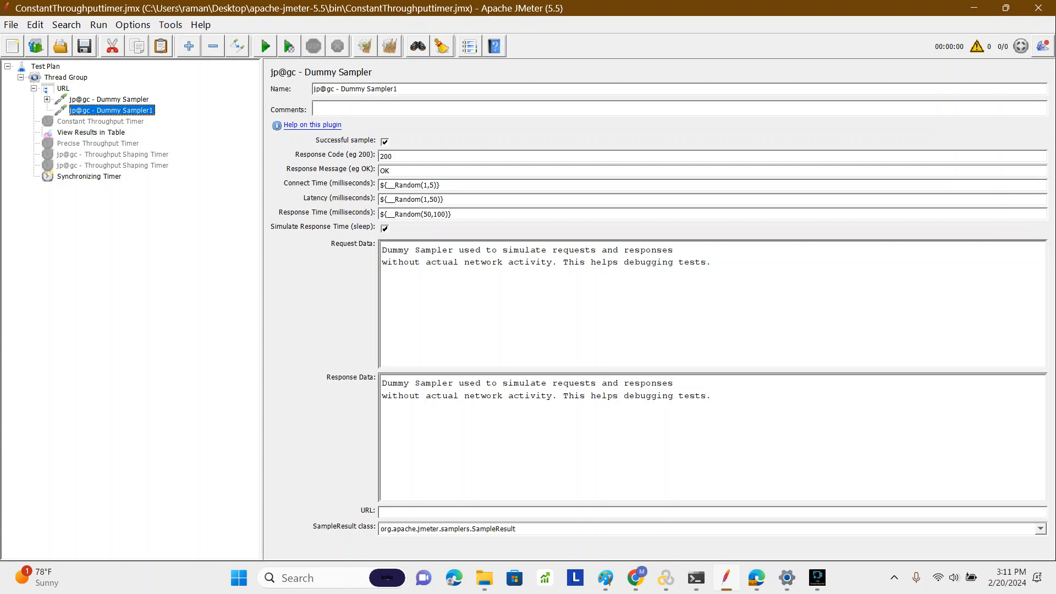
pyautogui.click(63, 89)
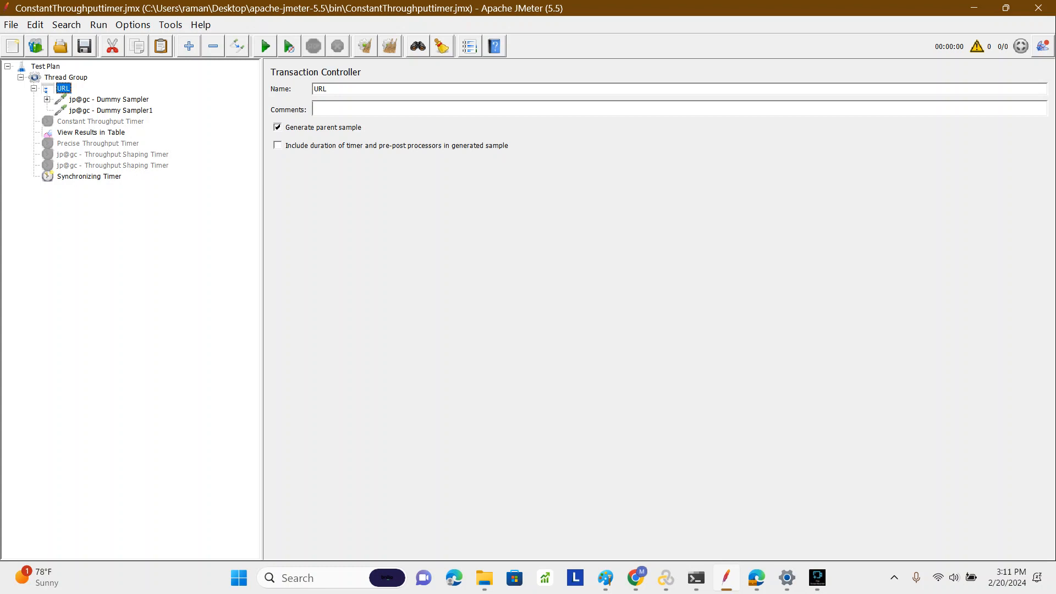
pyautogui.click(90, 132)
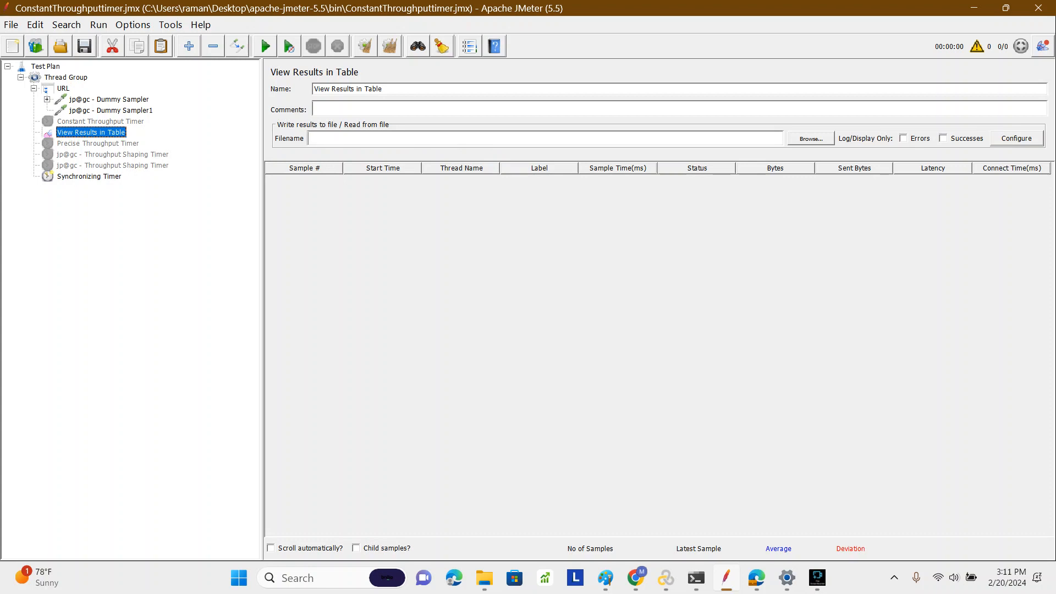
pyautogui.click(63, 89)
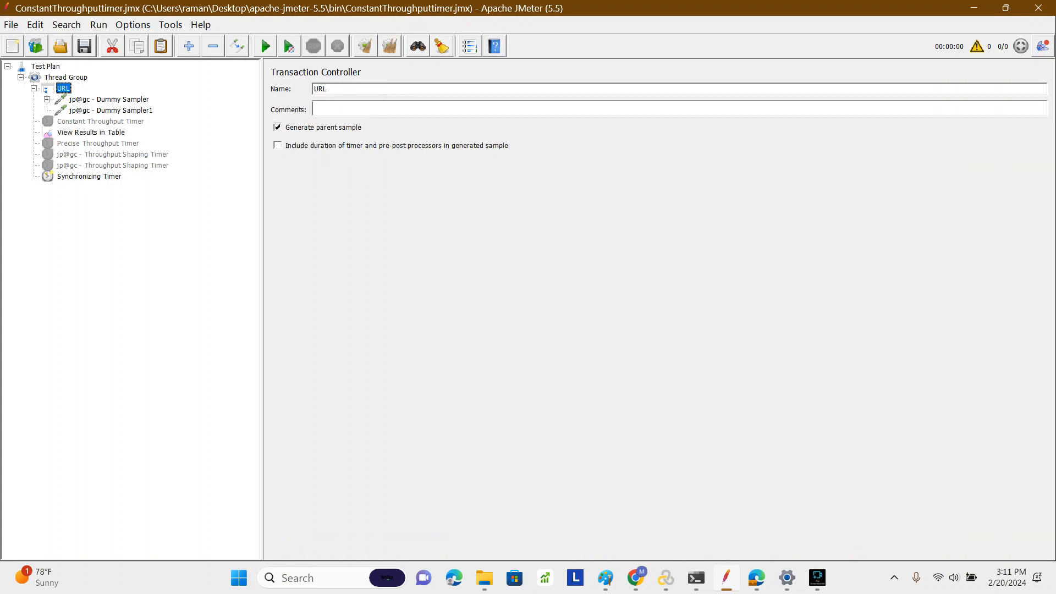
pyautogui.press('Left')
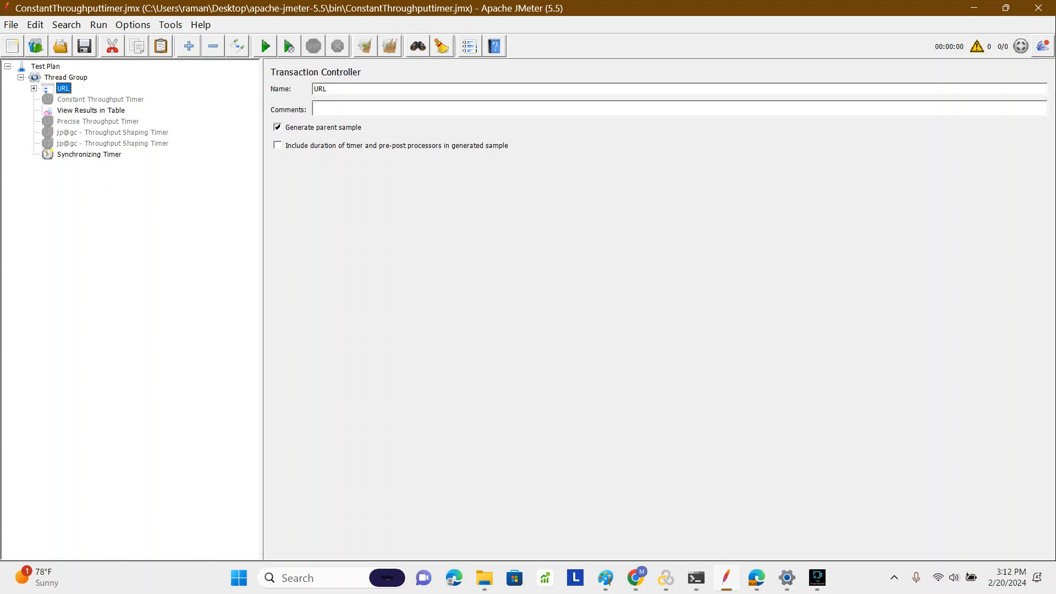
pyautogui.click(91, 111)
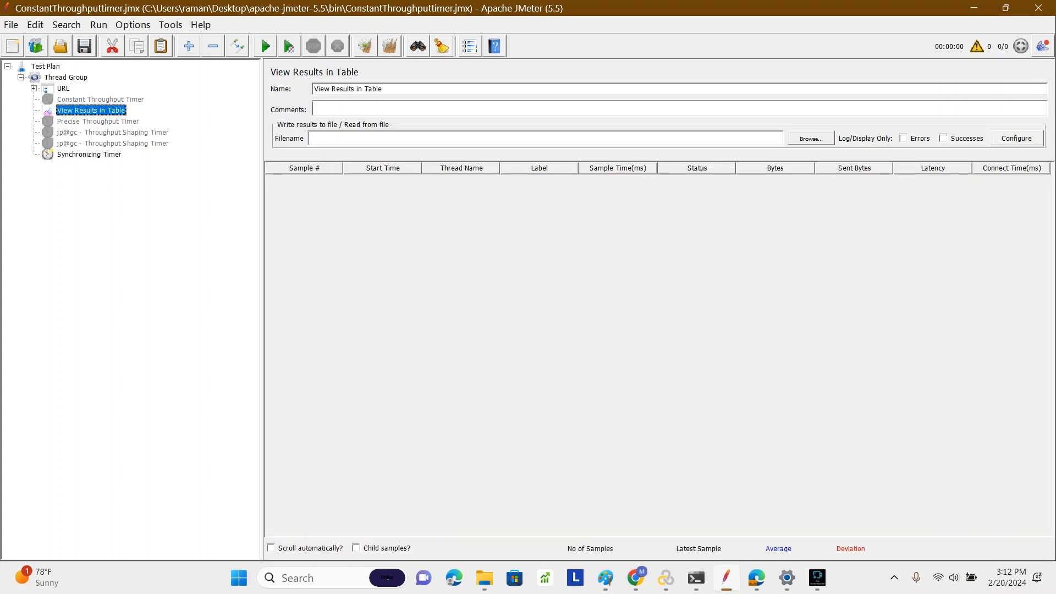
pyautogui.click(63, 89)
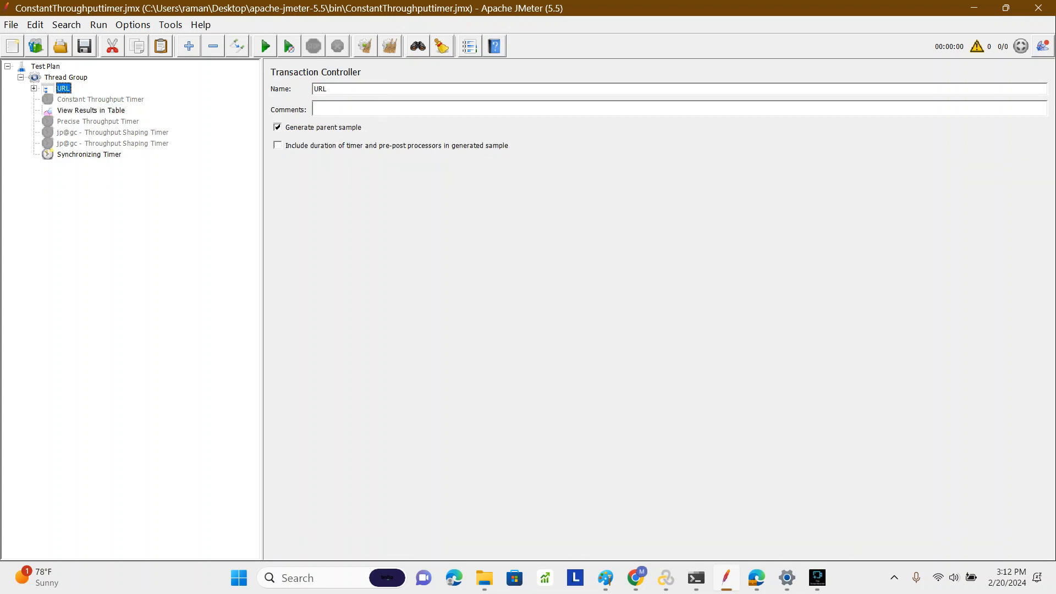
pyautogui.click(91, 111)
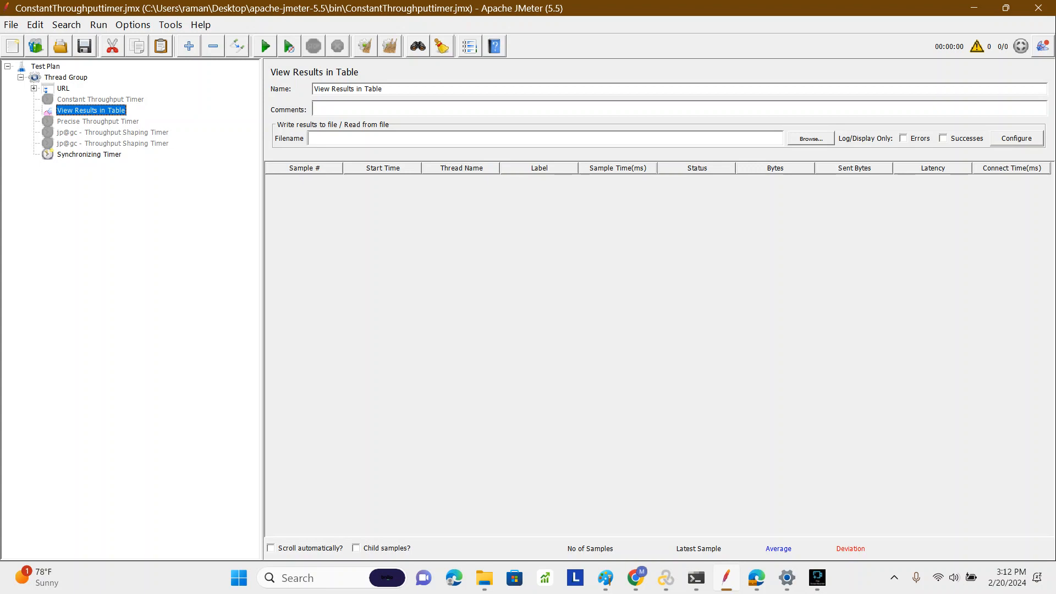
pyautogui.click(89, 155)
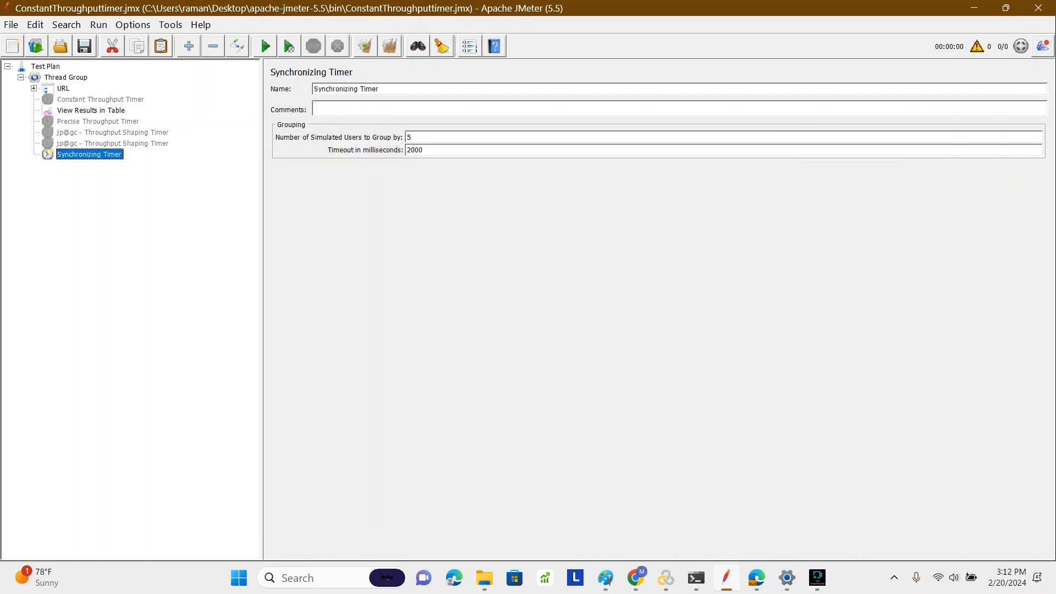
# - Set the Thread Group to 1 thread with a 5-second ramp-up period, and turn off Specify Thread lifetime
pyautogui.click(66, 77)
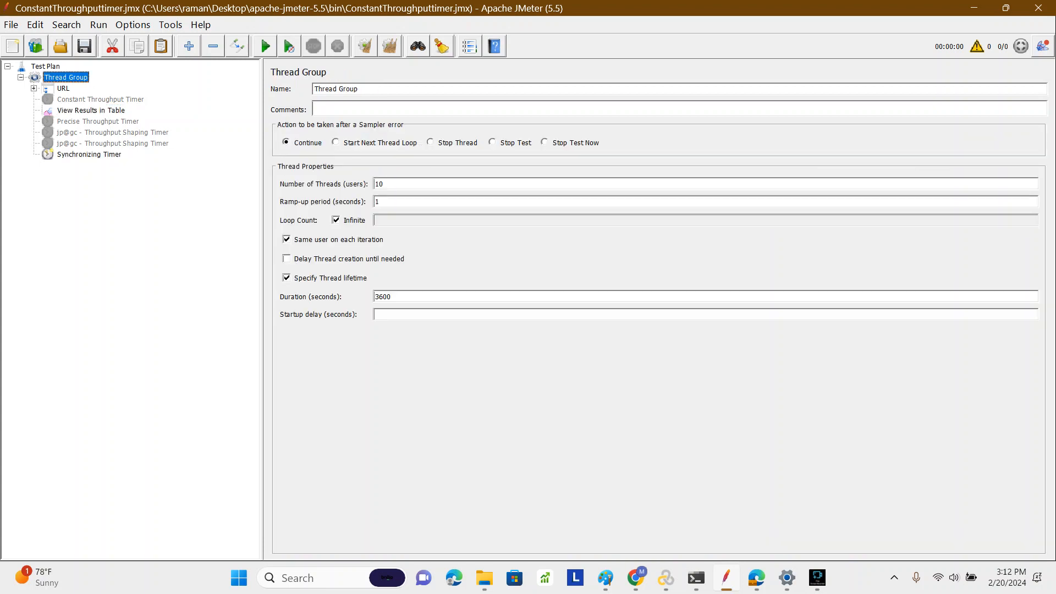
pyautogui.click(384, 184)
pyautogui.press('BackSpace')
pyautogui.click(287, 279)
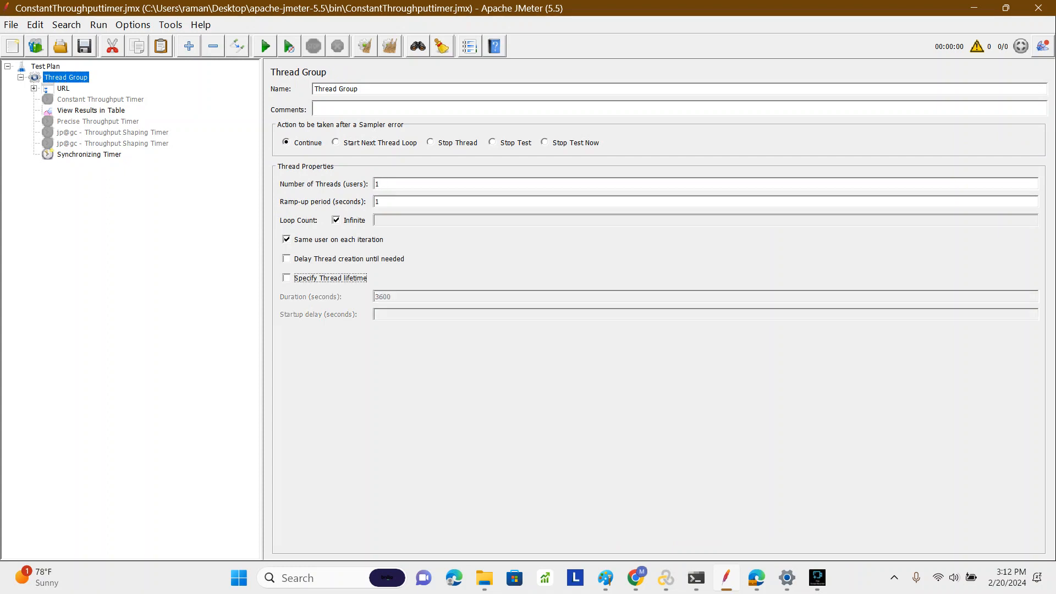
pyautogui.moveTo(383, 202); pyautogui.dragTo(375, 202)
pyautogui.write('5')
# - Disable the Synchronizing Timer in the Thread Group
pyautogui.click(64, 89)
pyautogui.click(84, 154)
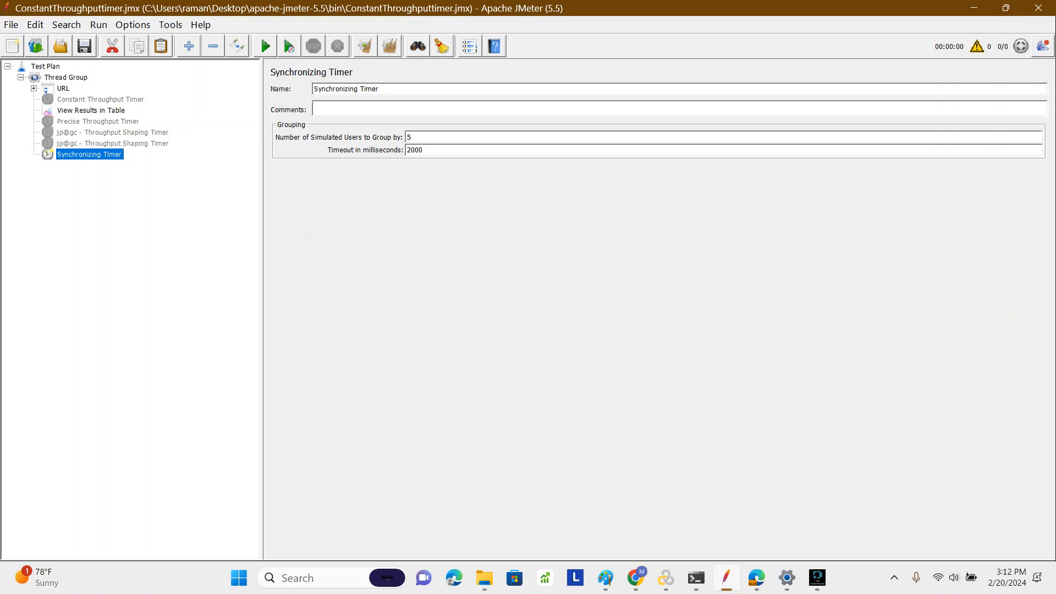
pyautogui.rightClick(85, 152)
pyautogui.click(116, 391)
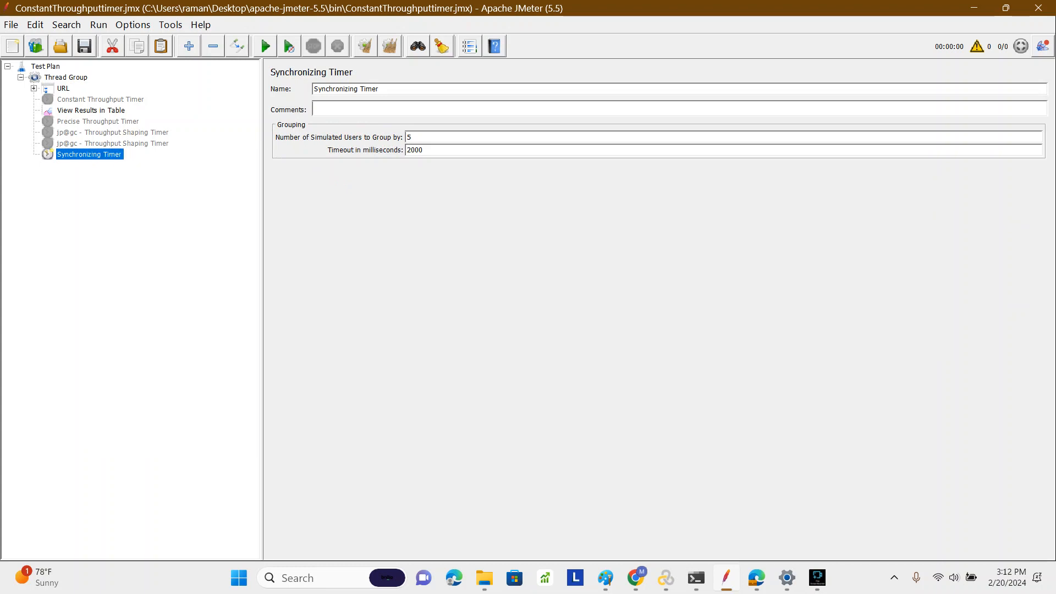
# - Examine the URL controller's name and options, the results table listener, and both Dummy Samplers grouped under the controller
pyautogui.click(63, 89)
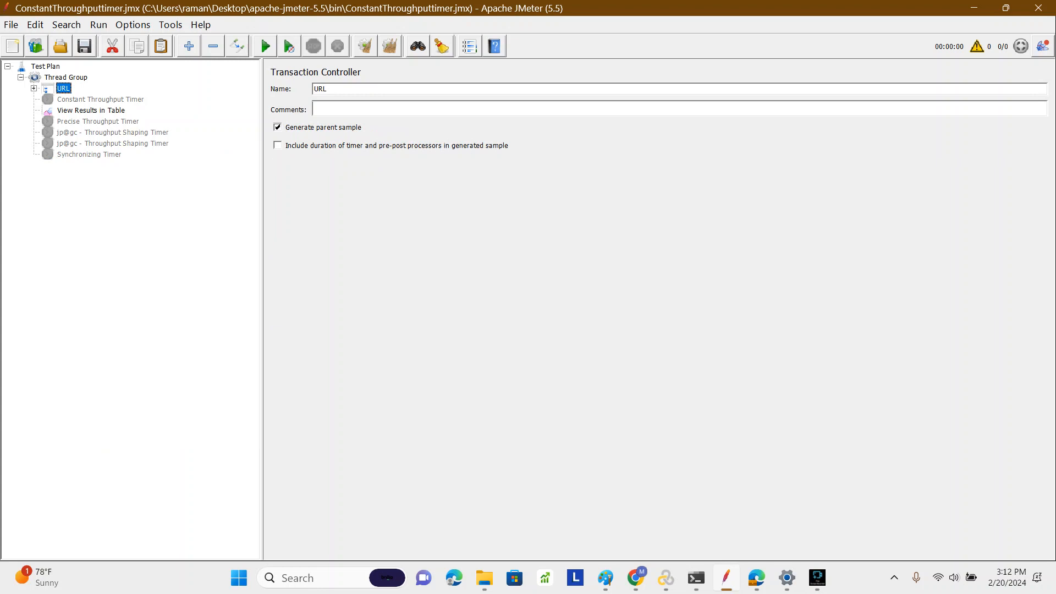
pyautogui.click(91, 111)
pyautogui.click(63, 88)
pyautogui.click(34, 88)
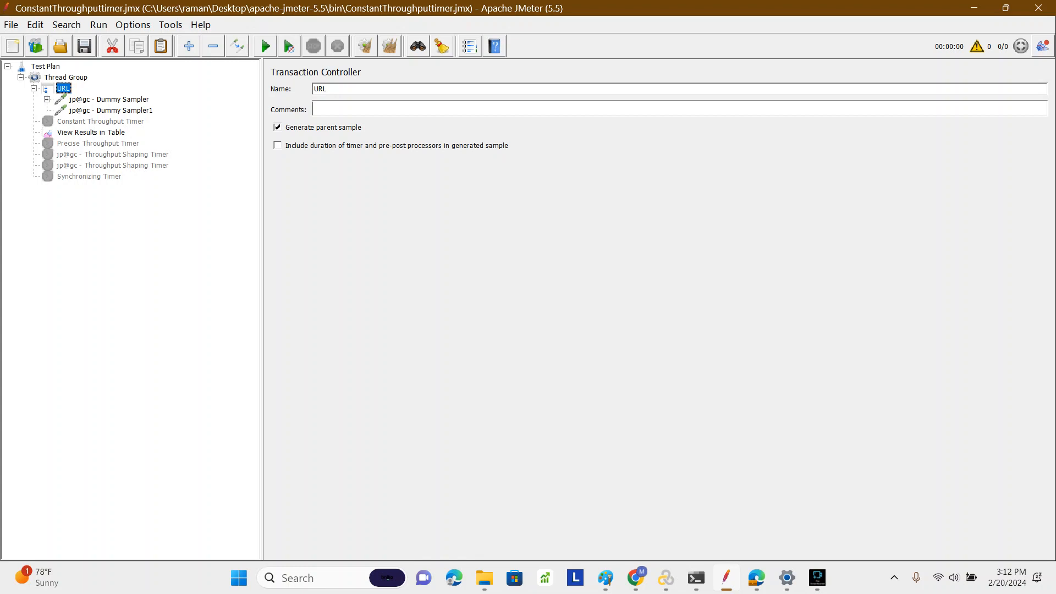
pyautogui.click(110, 99)
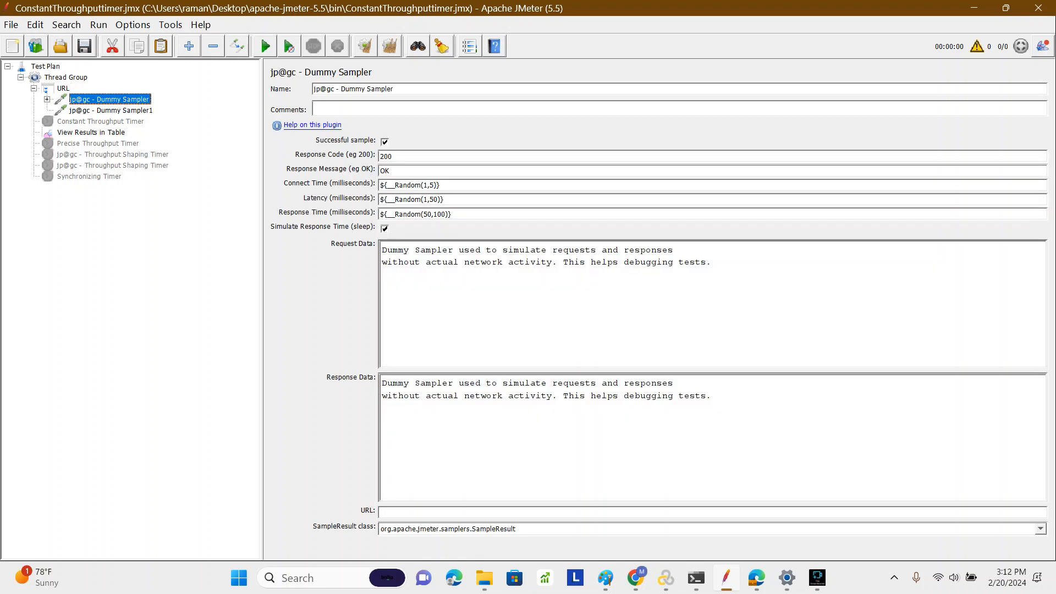
pyautogui.click(64, 89)
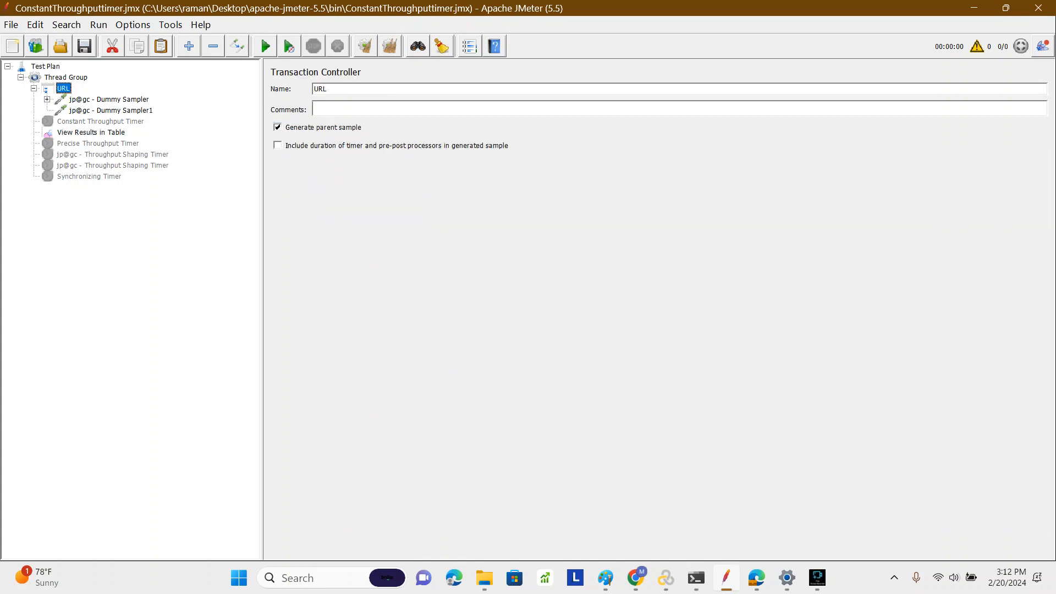
pyautogui.click(110, 100)
pyautogui.click(111, 110)
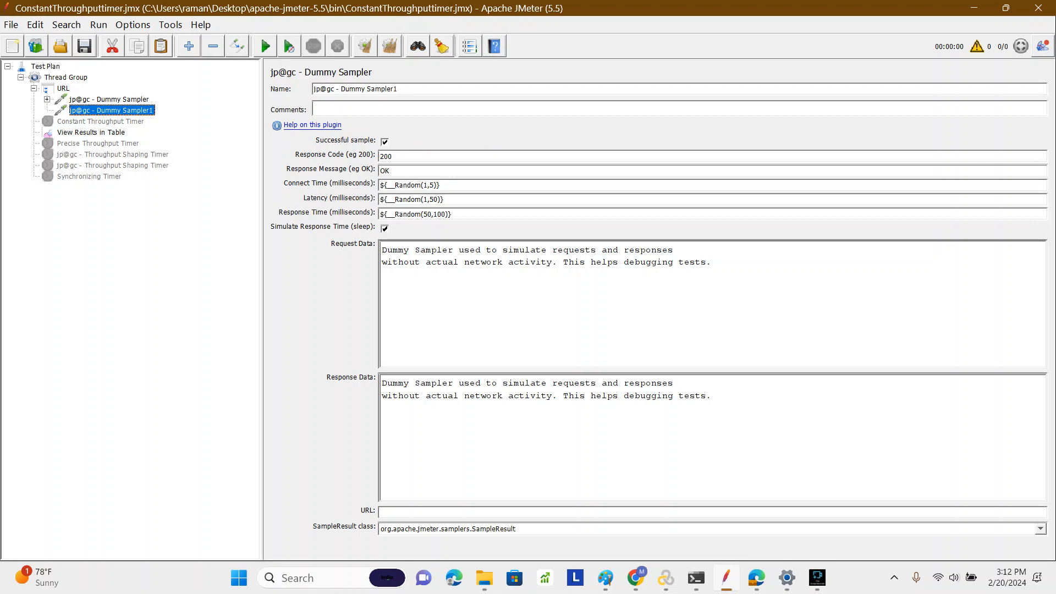
pyautogui.click(109, 100)
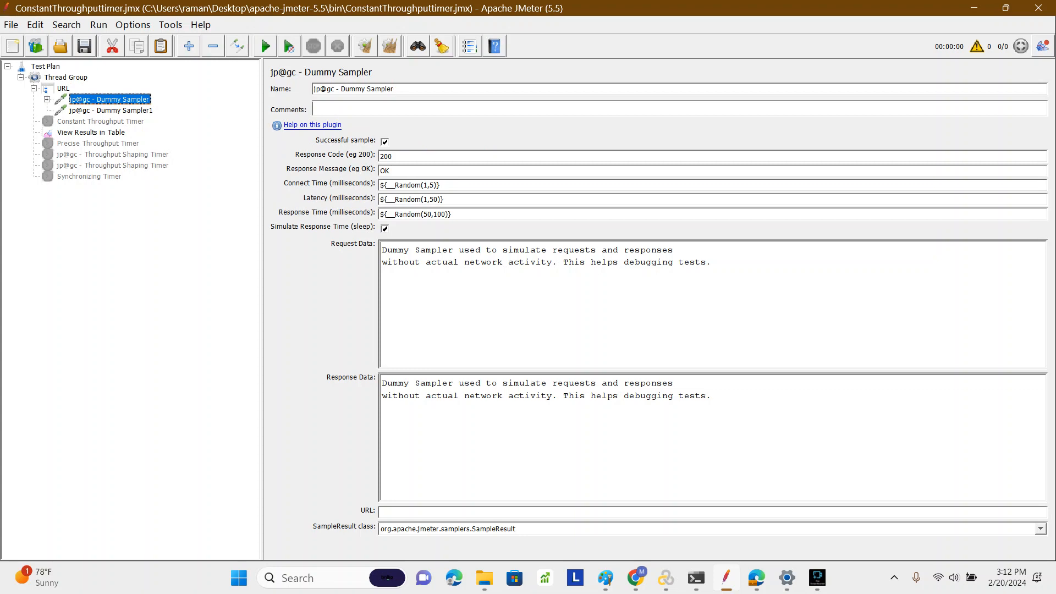
pyautogui.click(64, 89)
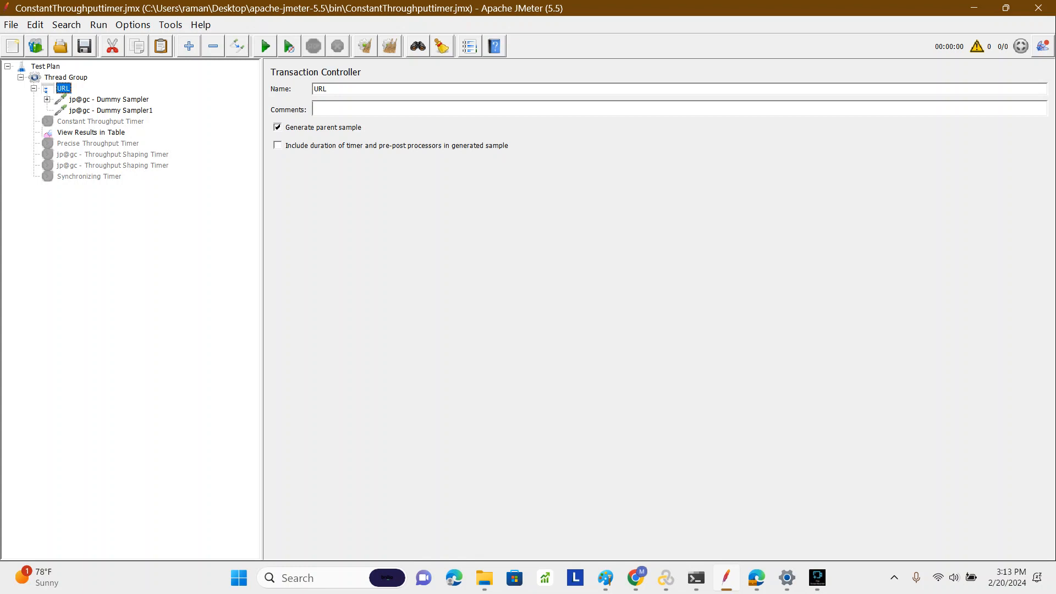
pyautogui.click(109, 99)
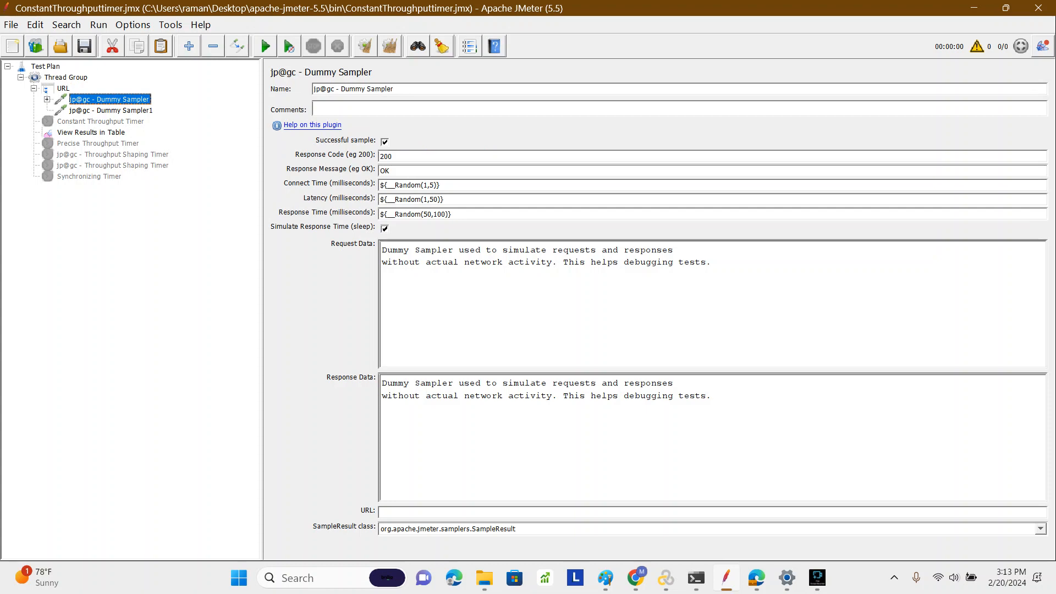
pyautogui.click(111, 110)
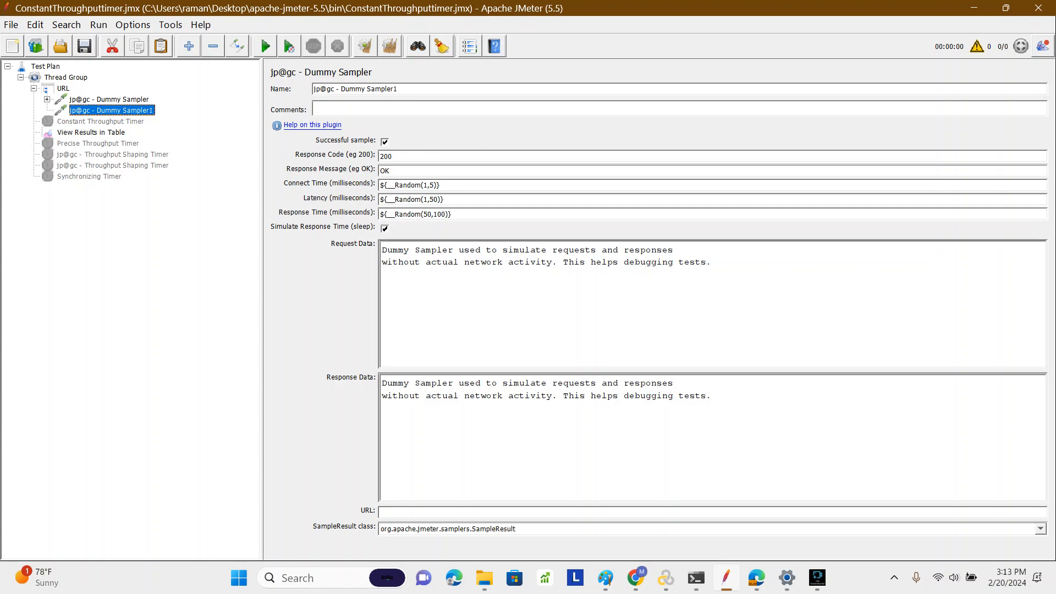
pyautogui.click(63, 89)
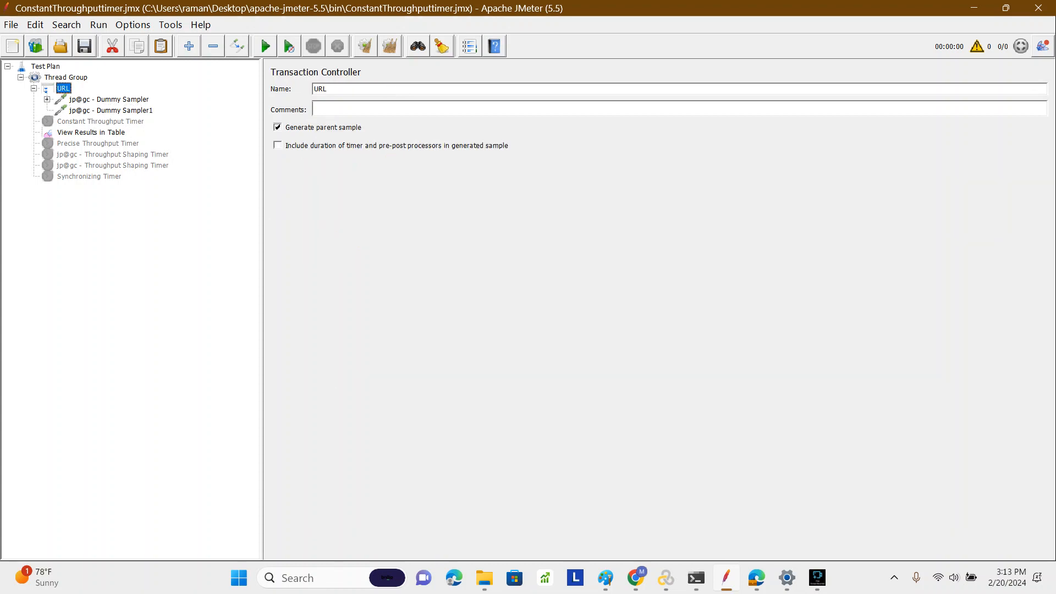
pyautogui.doubleClick(320, 90)
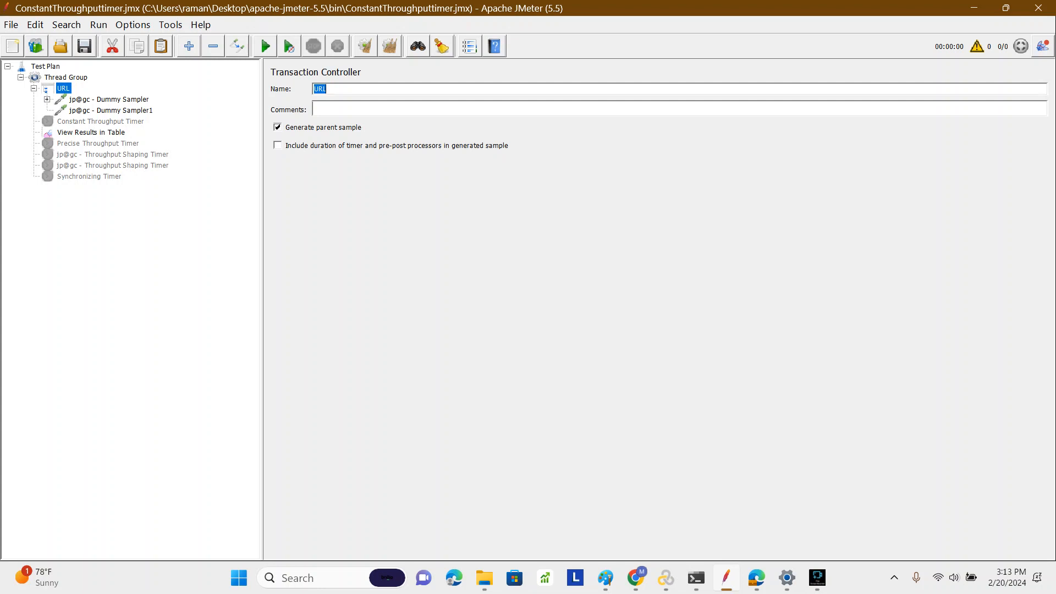
# - Run the test with View Results in Table open, and compare the labels of the first two samples with the Dummy Sampler's name
pyautogui.click(91, 132)
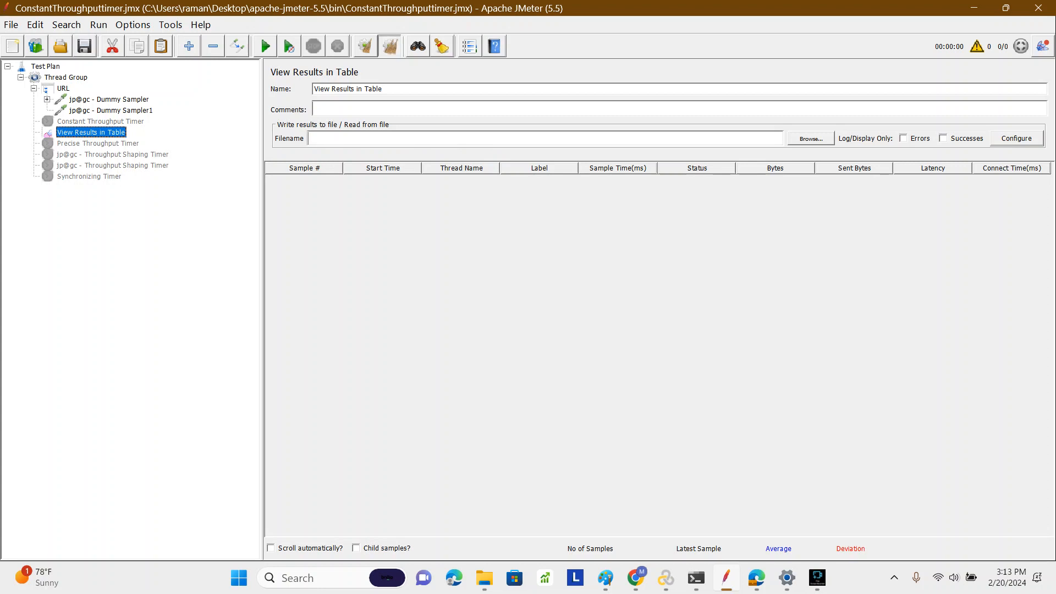
pyautogui.hotkey('ctrl', 'r')
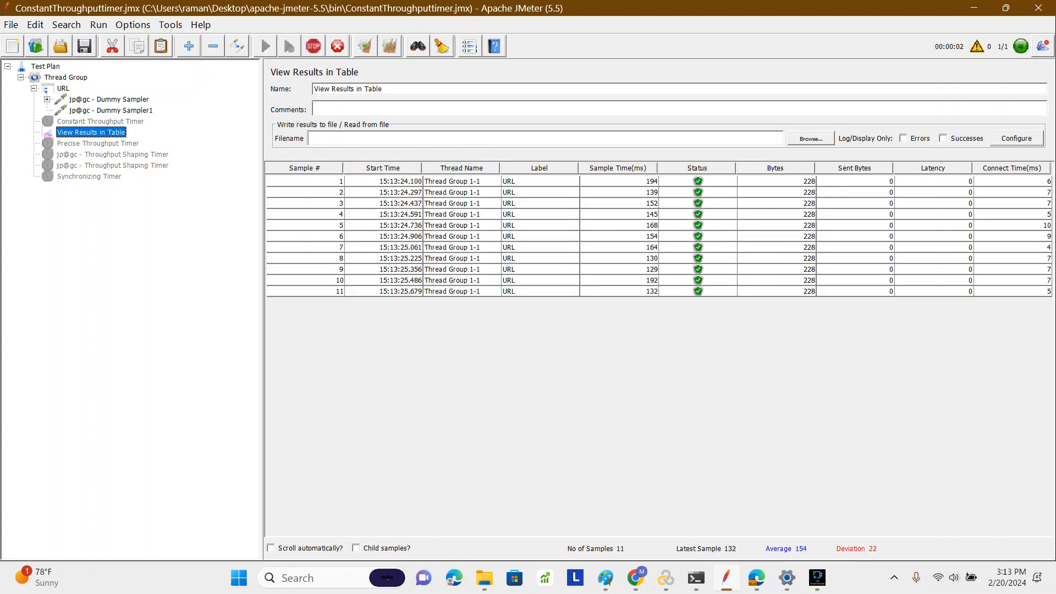
pyautogui.click(540, 182)
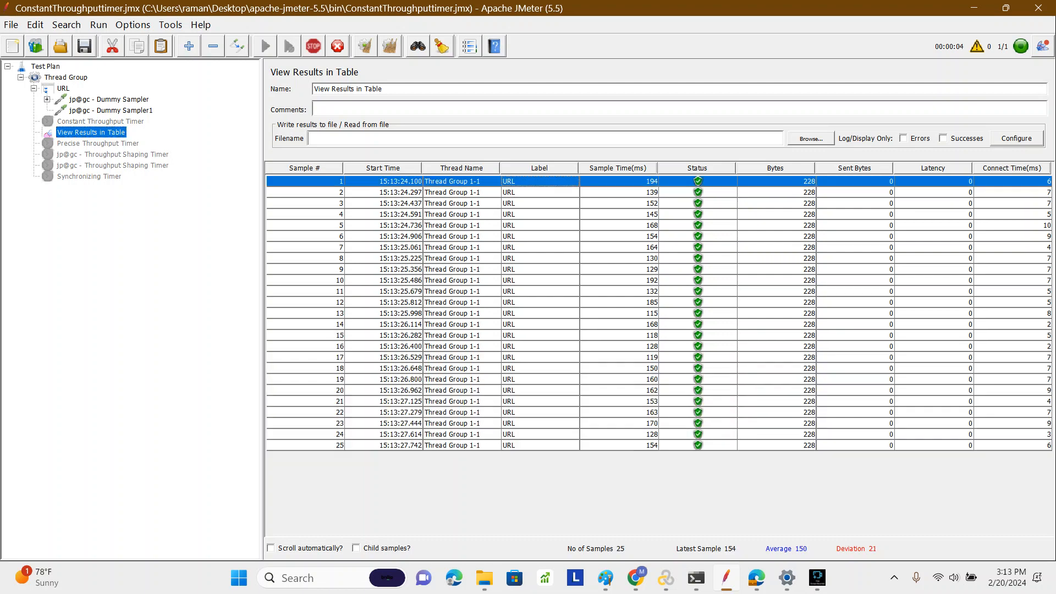
pyautogui.click(540, 192)
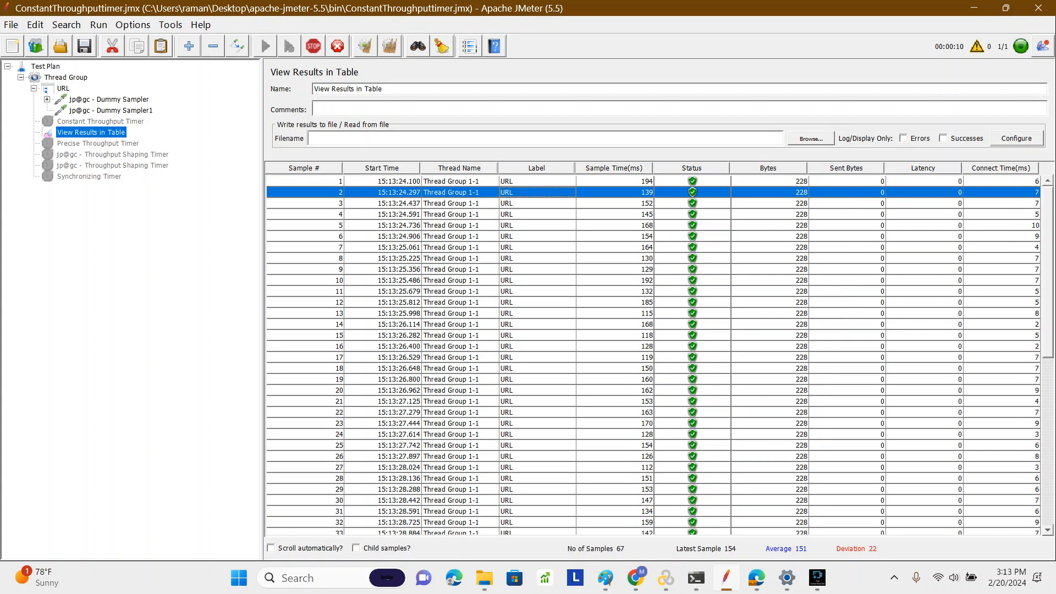
pyautogui.click(109, 100)
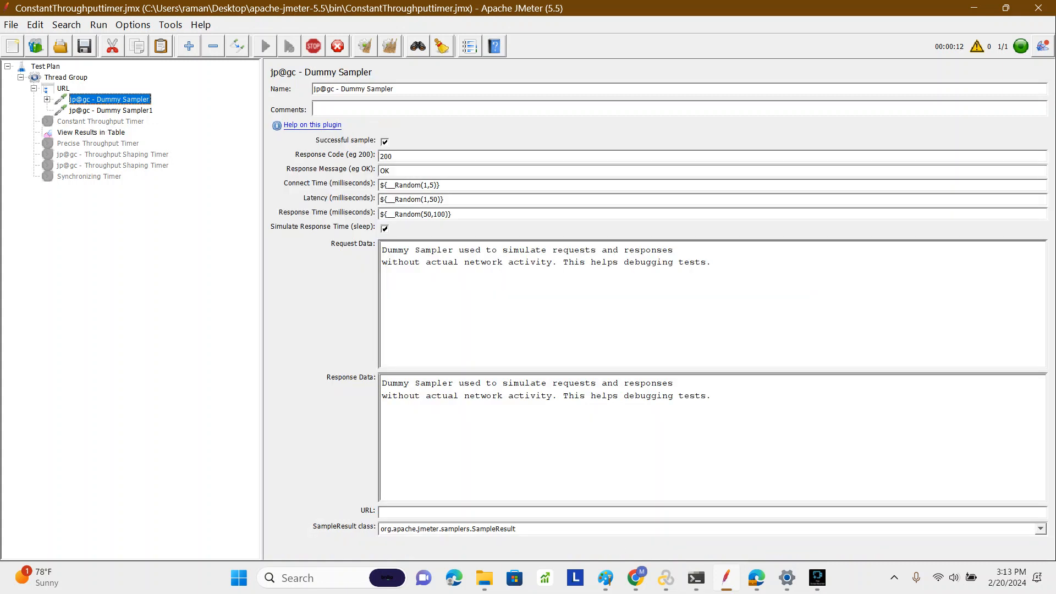
# - Check the second Dummy Sampler and the URL controller, and stop the running test with View Results in Table open
pyautogui.click(111, 110)
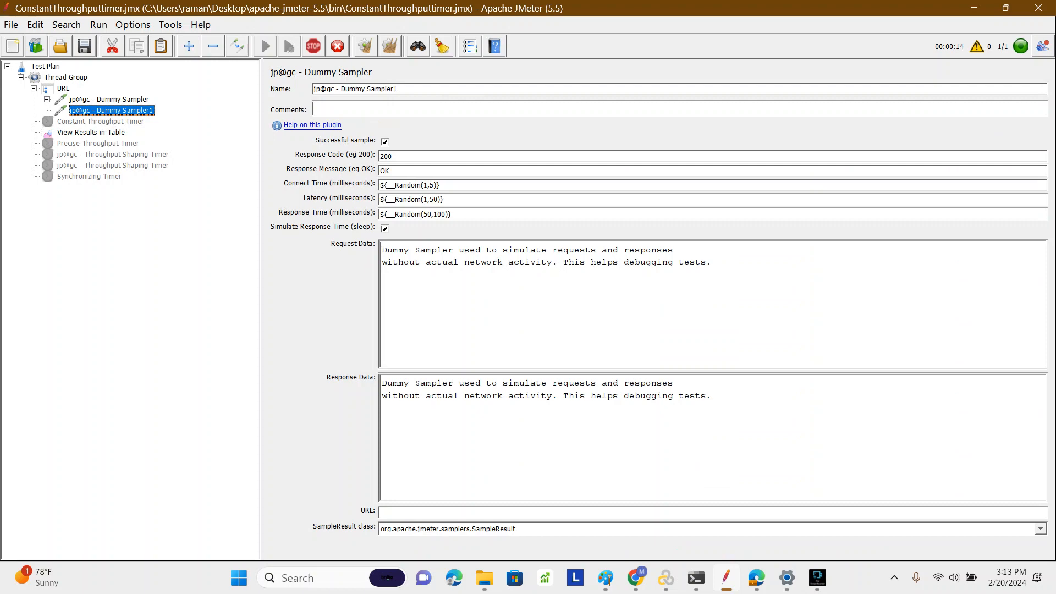
pyautogui.click(63, 88)
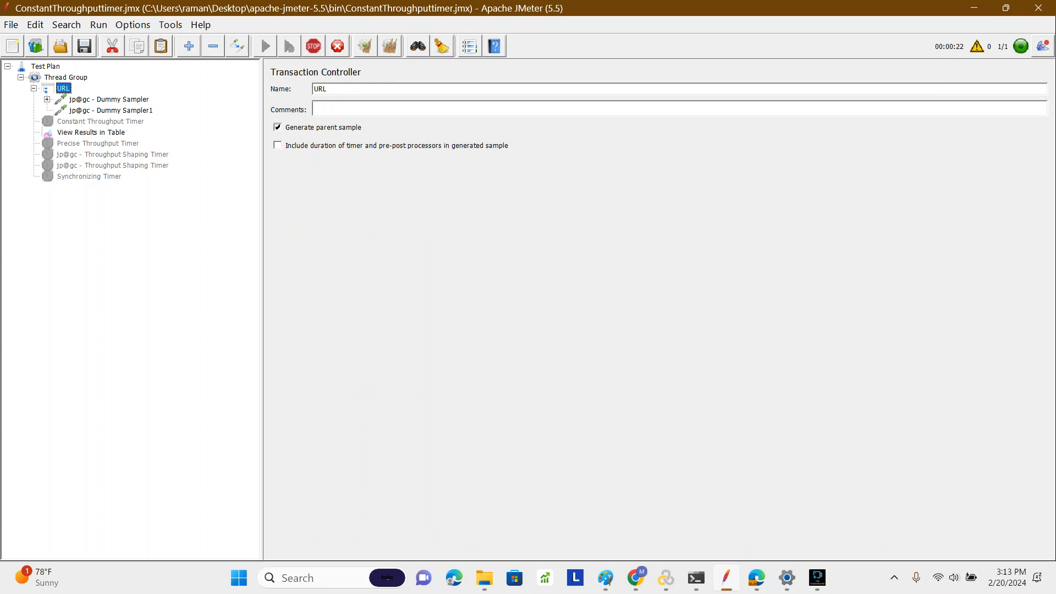
pyautogui.click(91, 133)
pyautogui.click(314, 47)
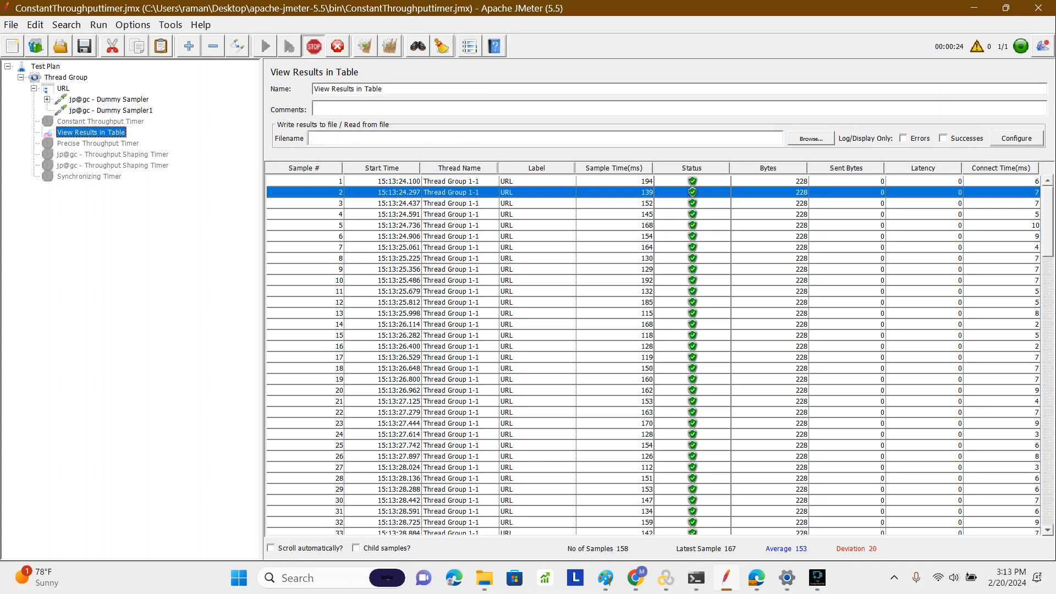
pyautogui.press('Return')
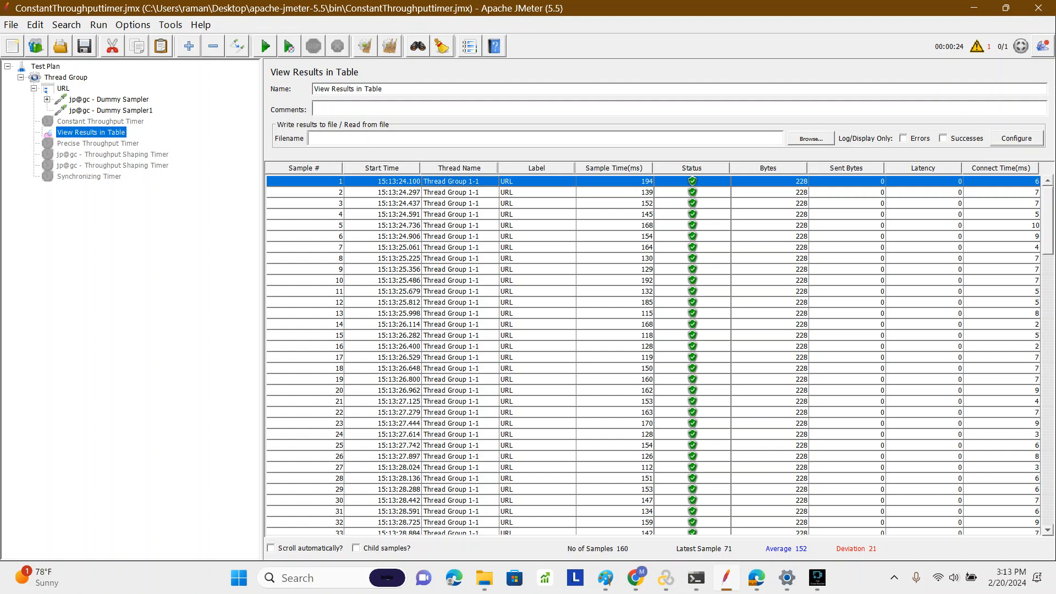
# - Compare the URL controller and both Dummy Samplers with the labels and sample times of the first rows in the results table
pyautogui.click(63, 88)
pyautogui.click(91, 132)
pyautogui.click(109, 100)
pyautogui.click(112, 110)
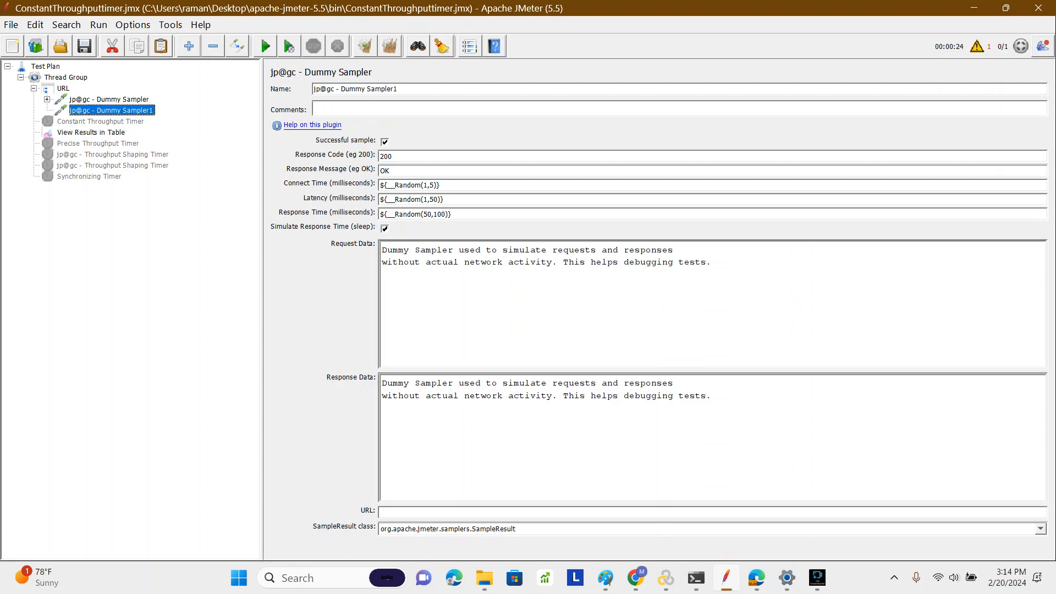
pyautogui.click(91, 133)
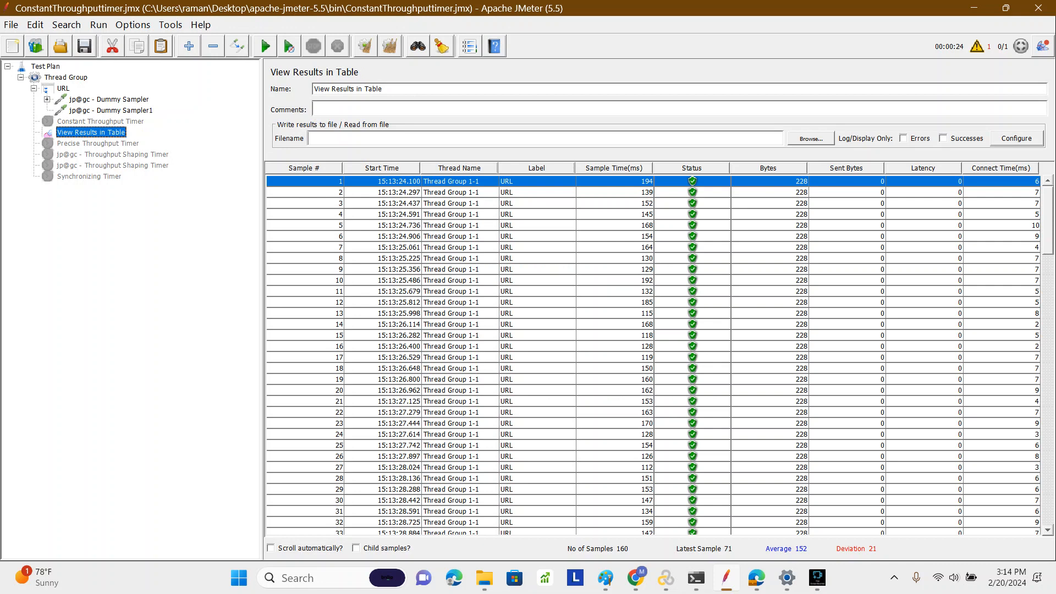
pyautogui.click(622, 193)
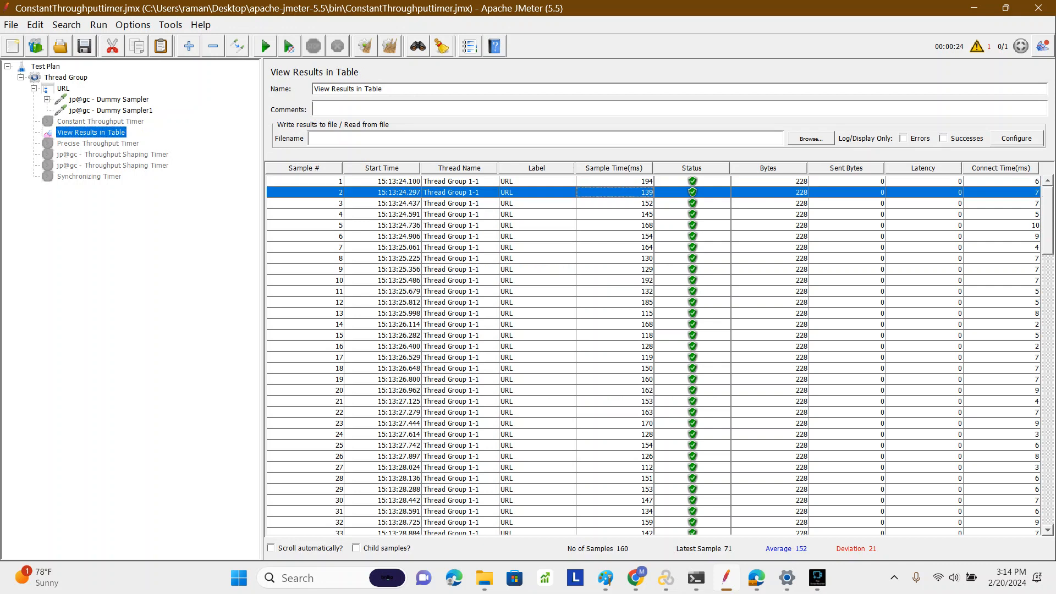
pyautogui.click(622, 204)
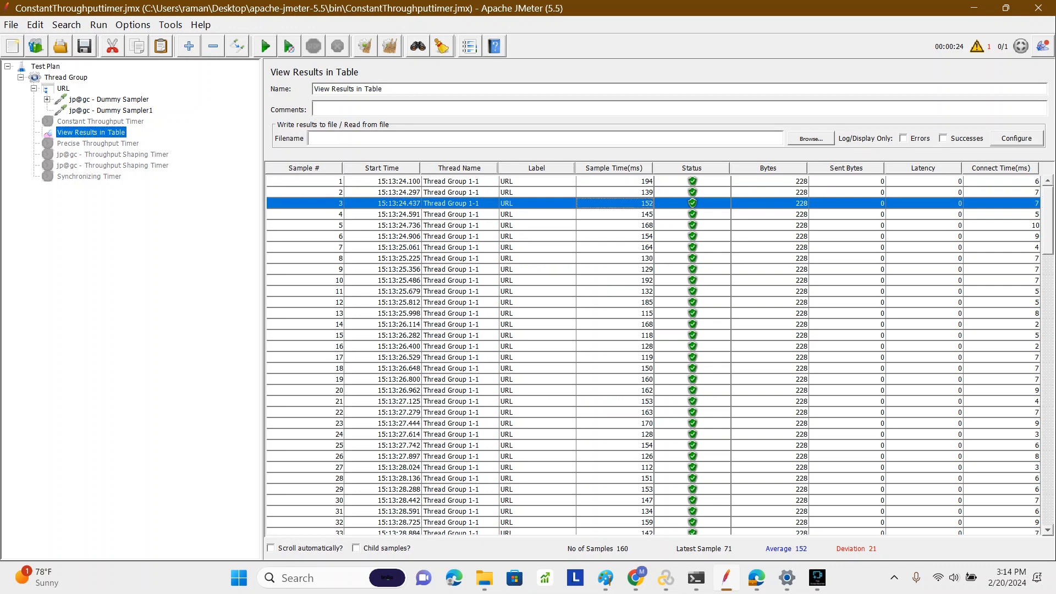
# - Turn off Generate parent sample for the URL Transaction Controller and look over both Dummy Samplers under it
pyautogui.click(63, 88)
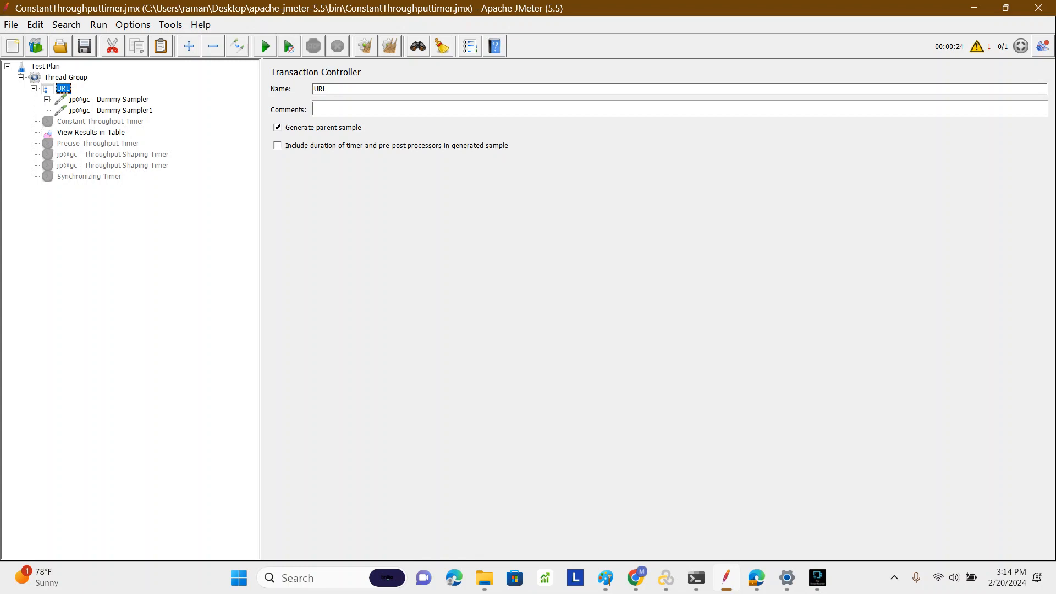
pyautogui.click(278, 127)
pyautogui.click(109, 99)
pyautogui.click(112, 110)
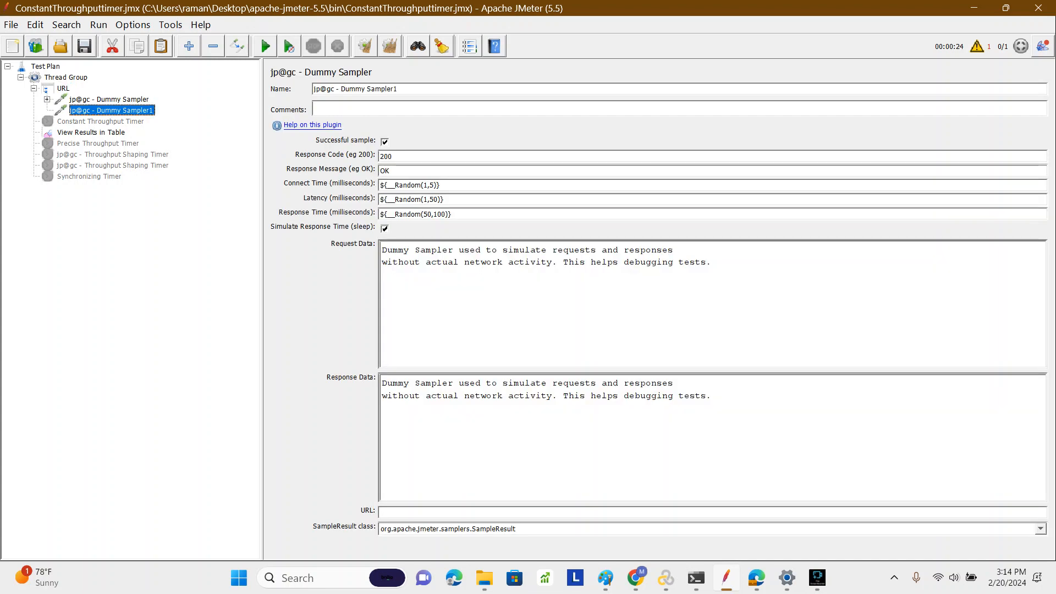
pyautogui.click(109, 100)
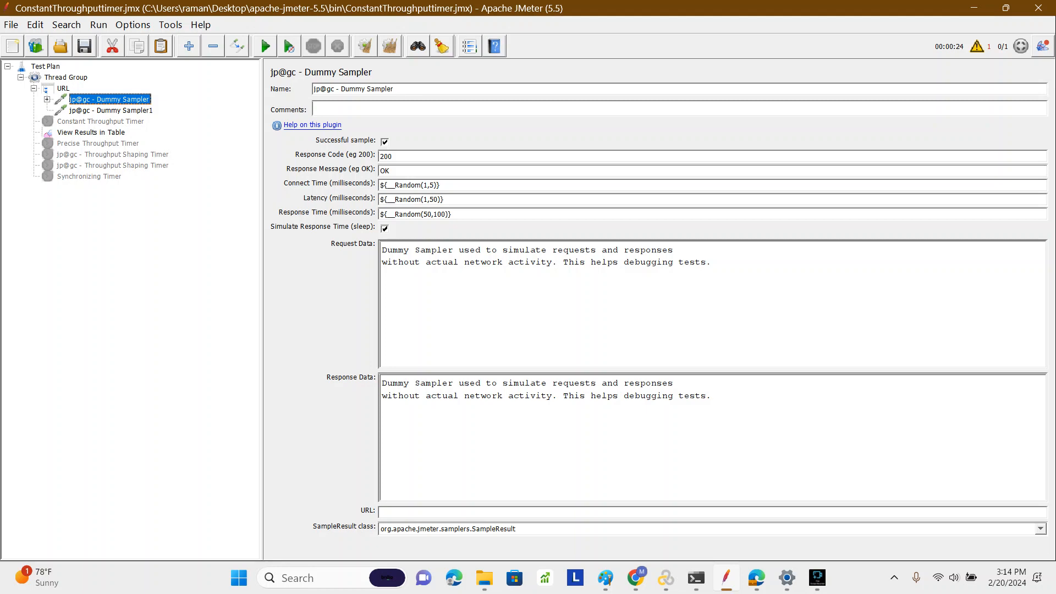
# - Examine the existing results table alongside the URL controller's options and the two Dummy Samplers
pyautogui.click(92, 132)
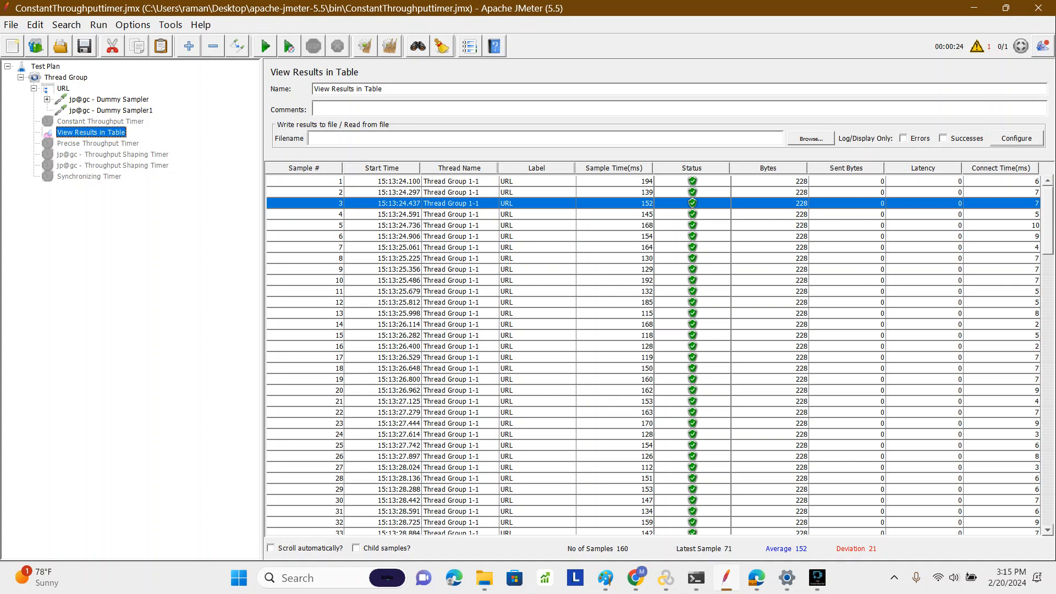
pyautogui.click(63, 89)
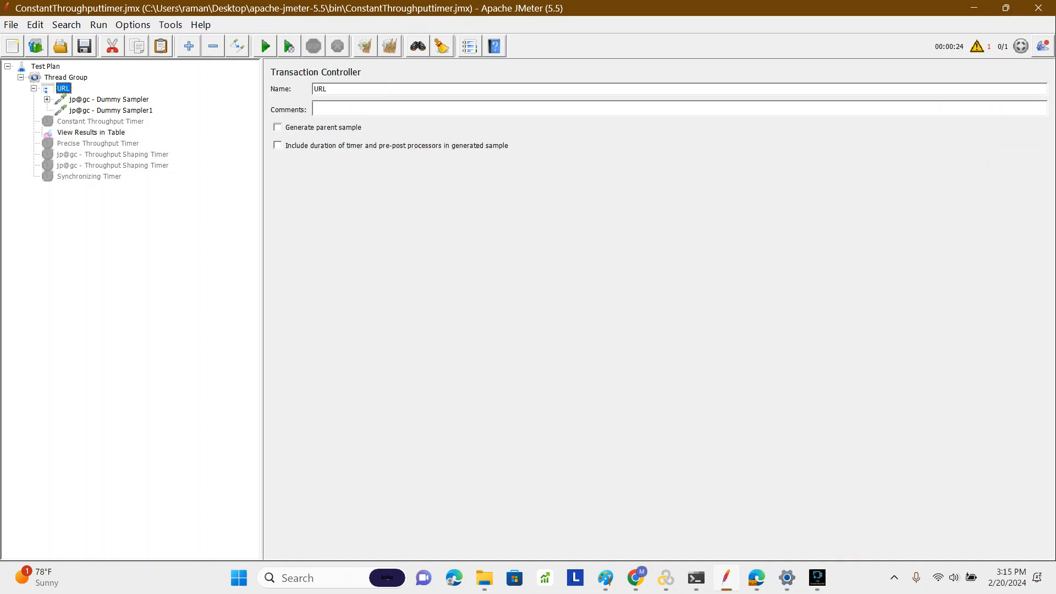
pyautogui.click(109, 100)
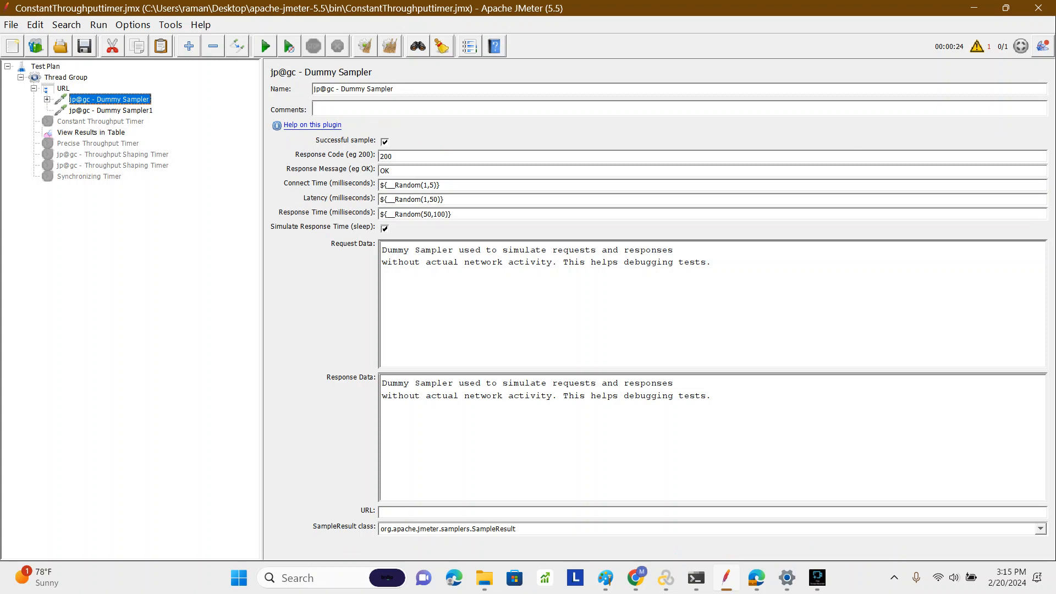
pyautogui.click(111, 111)
pyautogui.click(91, 133)
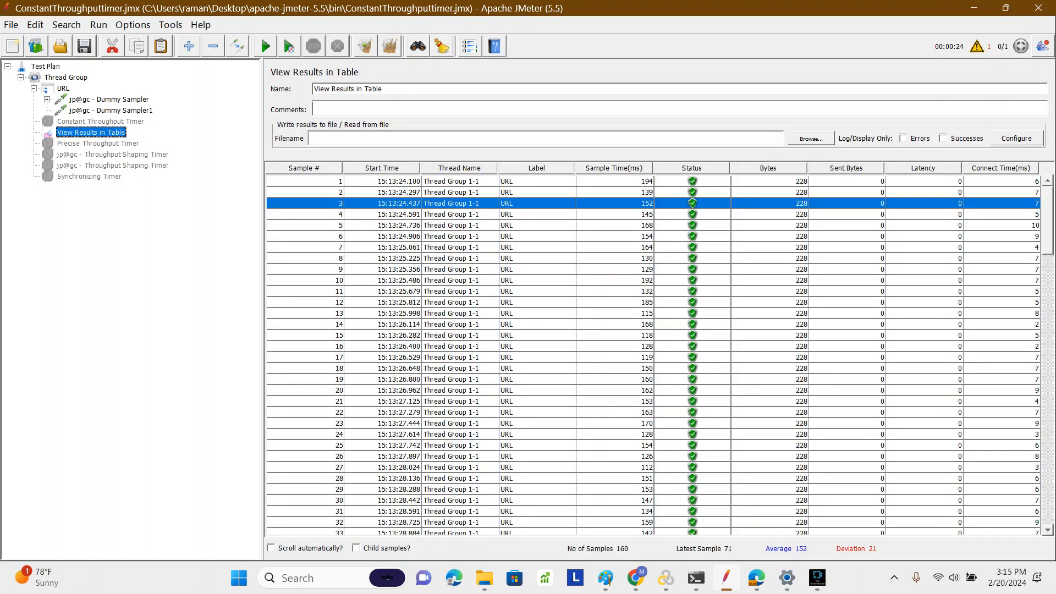
# - Turn off the infinite loop in the Thread Group and set the Loop Count to 1
pyautogui.click(66, 78)
pyautogui.click(337, 220)
pyautogui.click(337, 221)
pyautogui.click(337, 221)
pyautogui.click(337, 221)
pyautogui.write('1')
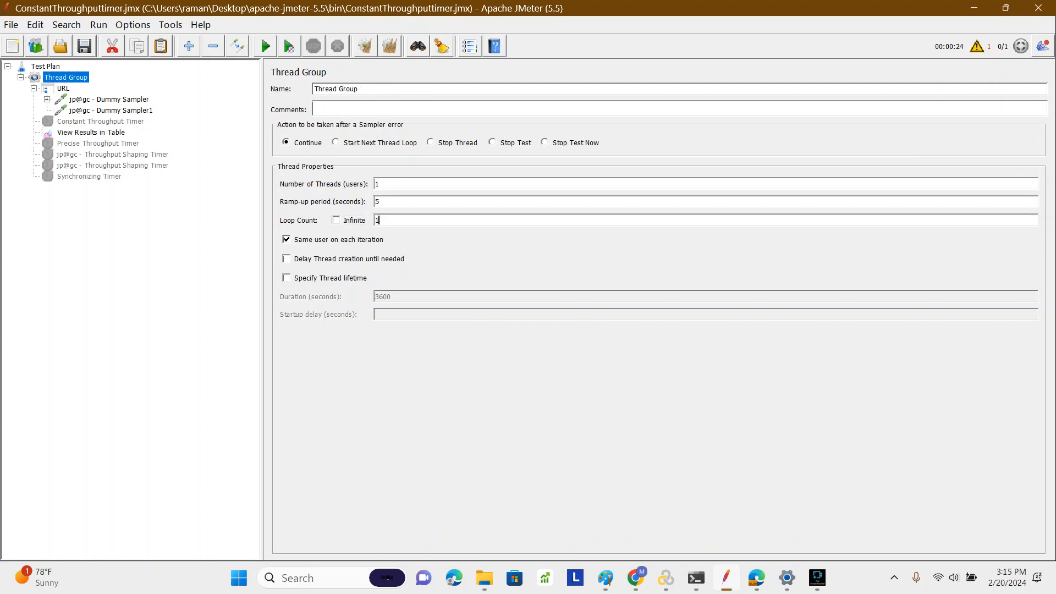
# - Clear all previous results, run the test again, and open its samples in View Results in Table
pyautogui.click(390, 47)
pyautogui.click(91, 132)
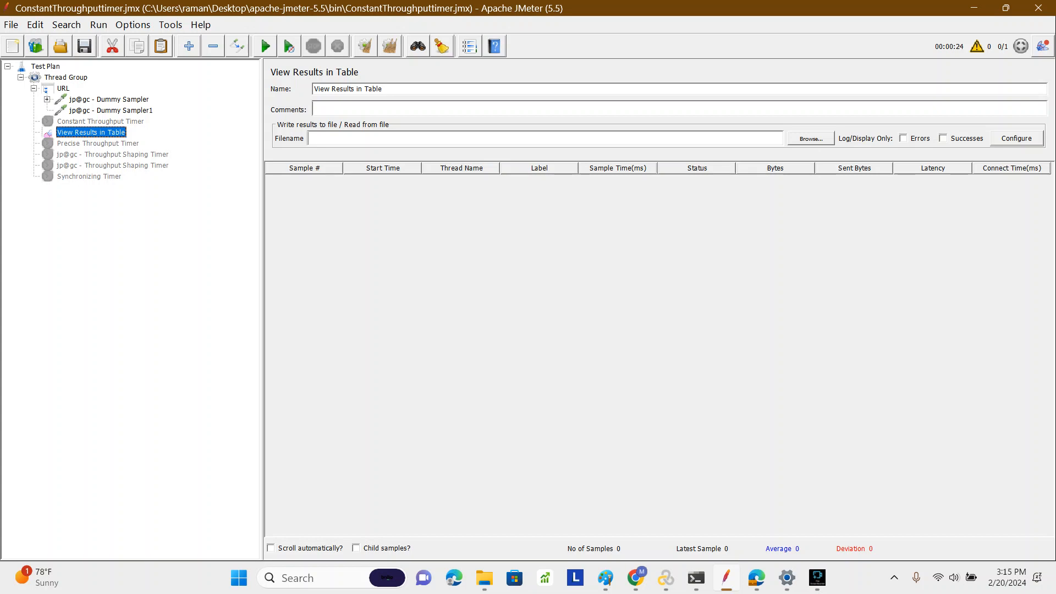
pyautogui.click(64, 89)
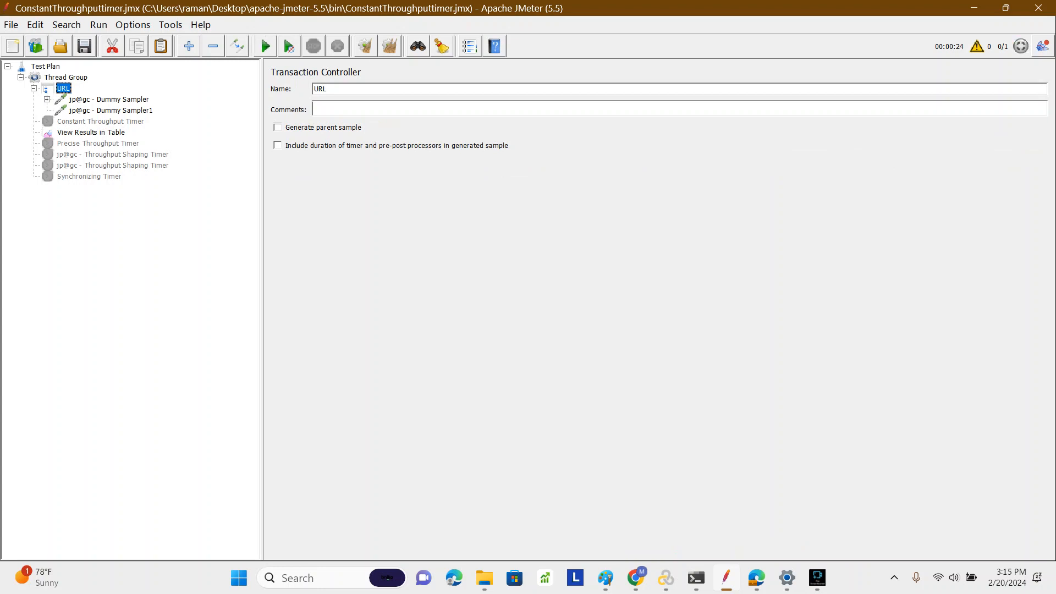
pyautogui.click(91, 133)
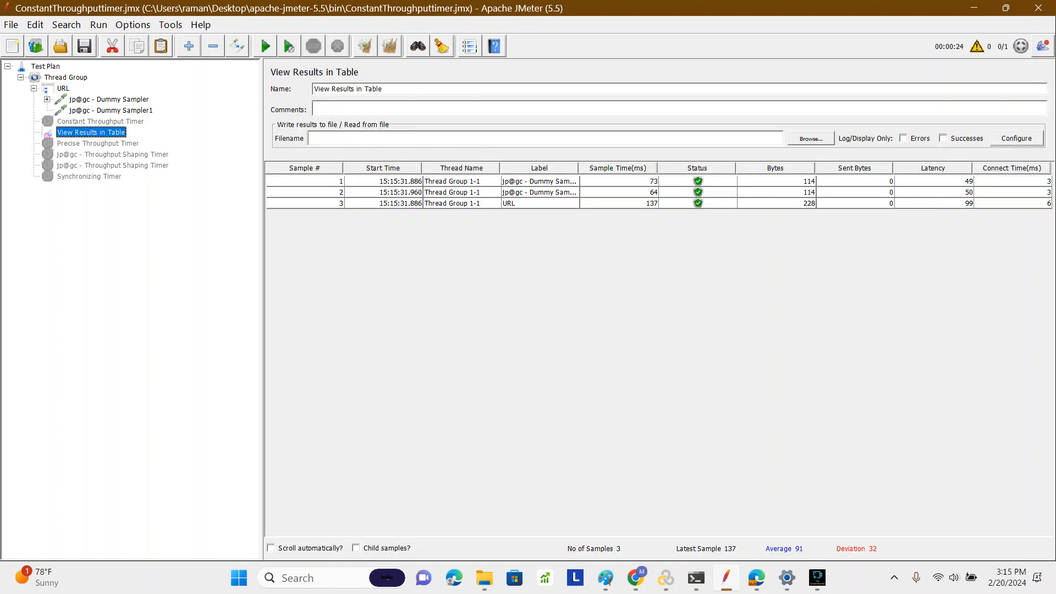
# - Examine the two Dummy Sampler rows and the URL transaction row, and check the first Dummy Sampler's settings
pyautogui.click(619, 182)
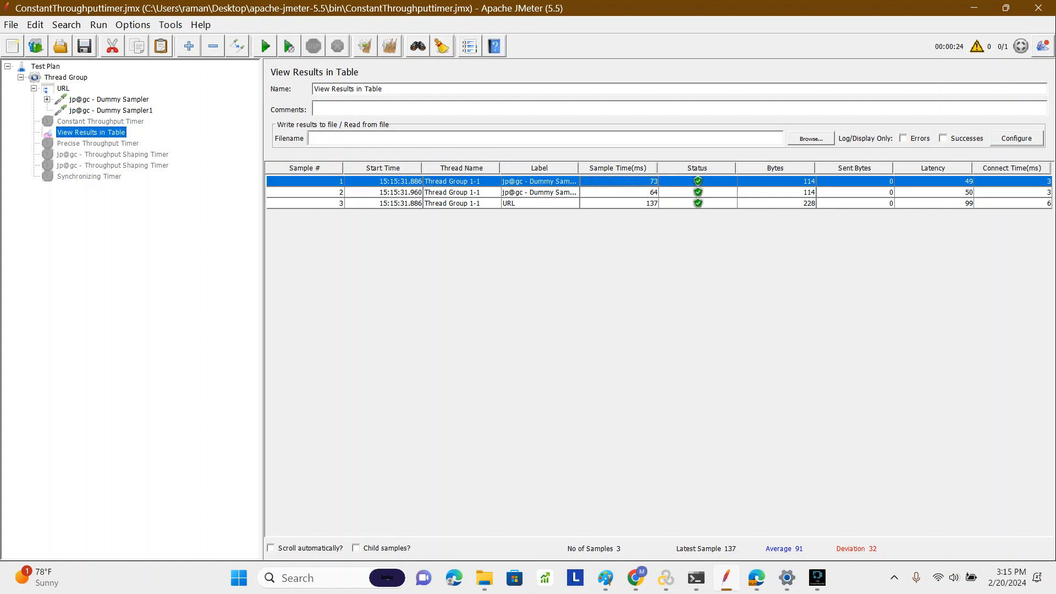
pyautogui.click(540, 193)
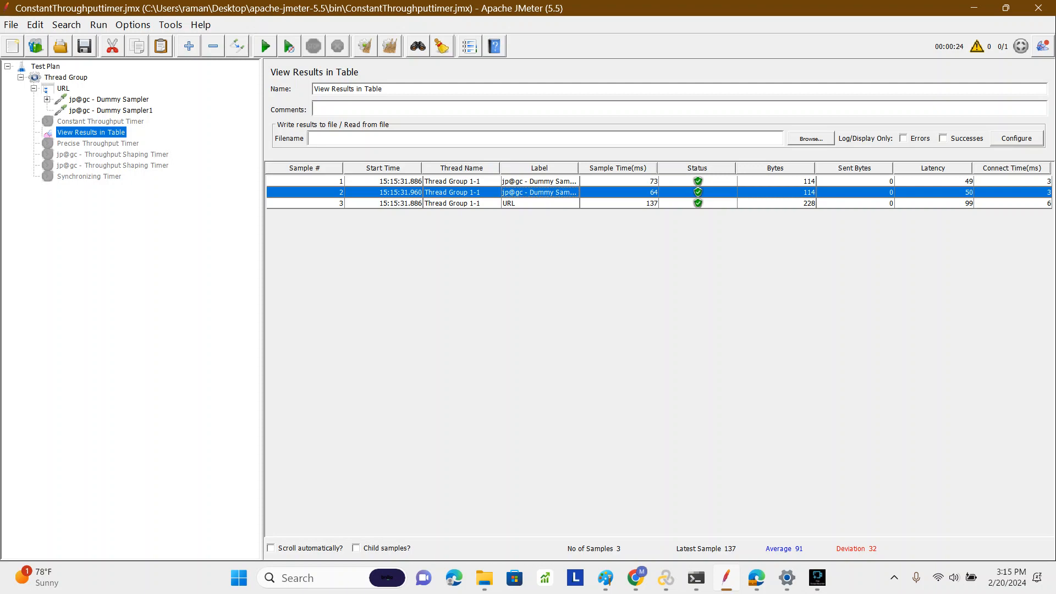
pyautogui.click(619, 203)
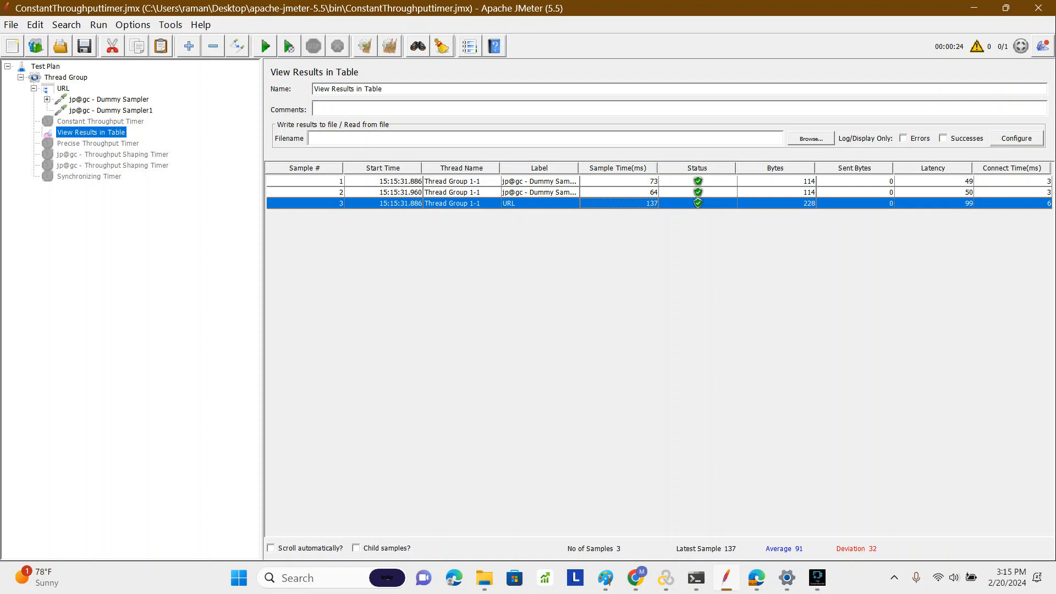
pyautogui.click(109, 100)
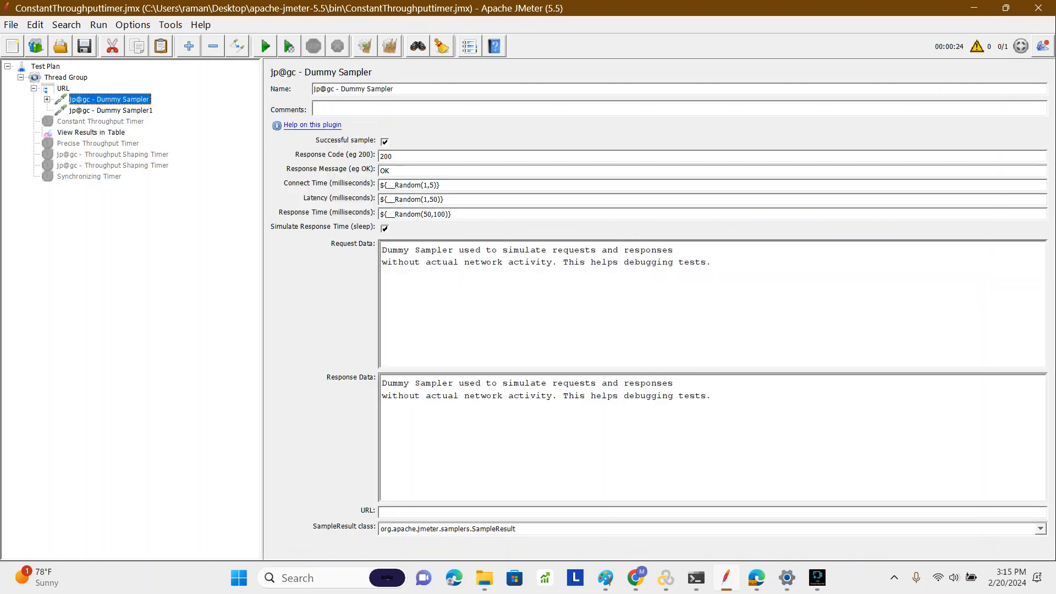
# - Turn Generate parent sample on and back off for the URL Transaction Controller while checking it against the results table
pyautogui.click(64, 88)
pyautogui.click(278, 127)
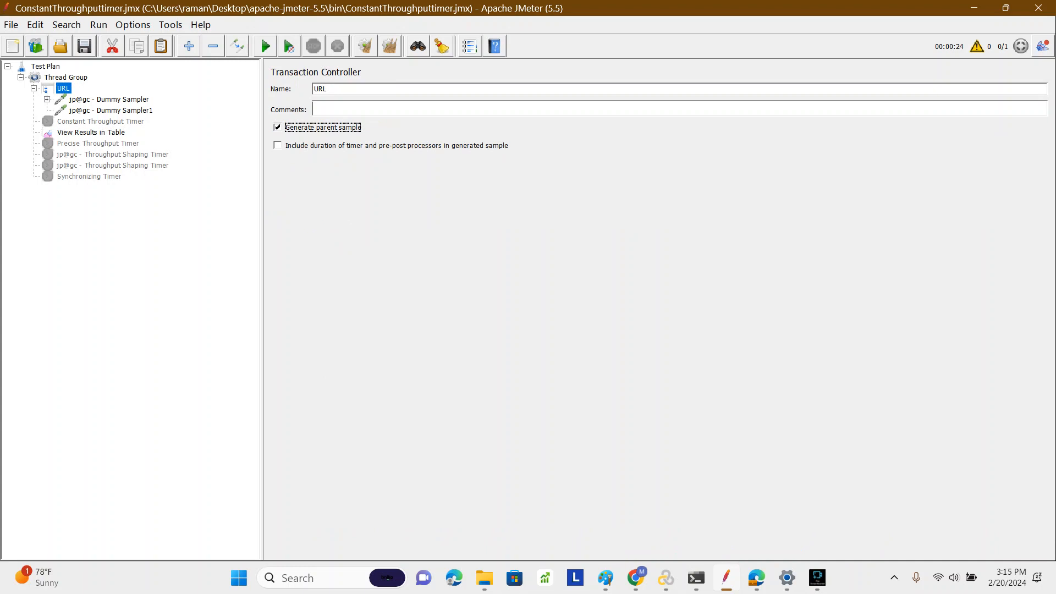
pyautogui.click(91, 132)
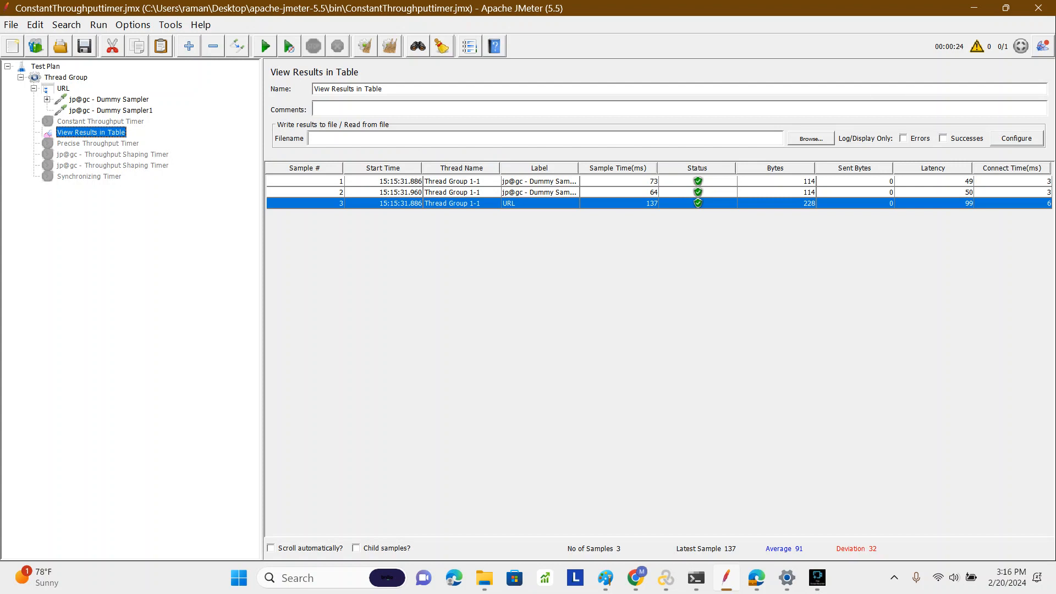
pyautogui.click(63, 88)
pyautogui.click(278, 128)
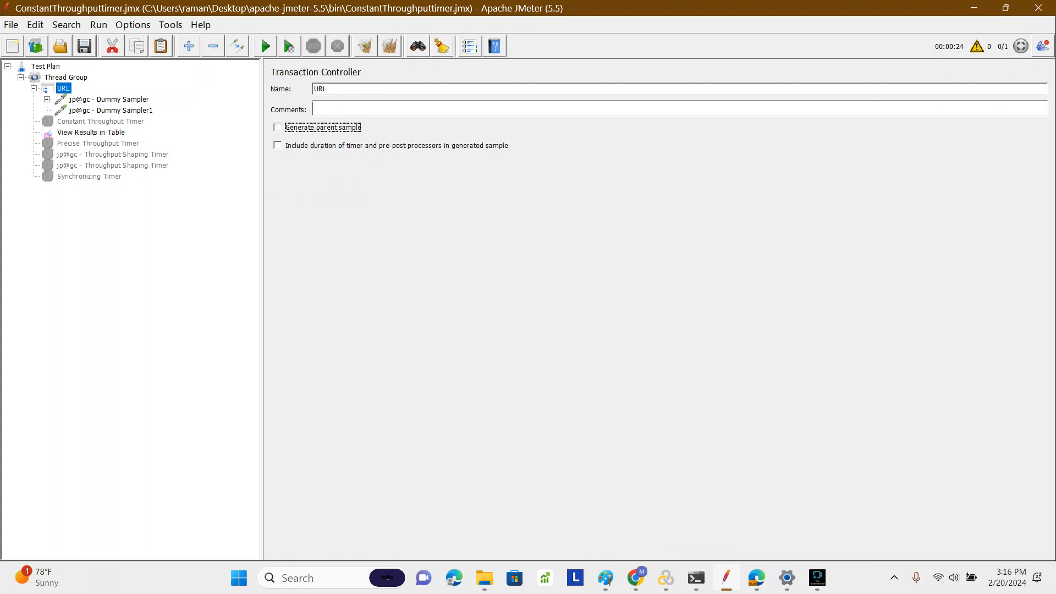
pyautogui.click(63, 88)
pyautogui.click(278, 128)
# - Compare the labels and sample times of the two Dummy Sampler rows with the URL row in View Results in Table
pyautogui.click(91, 132)
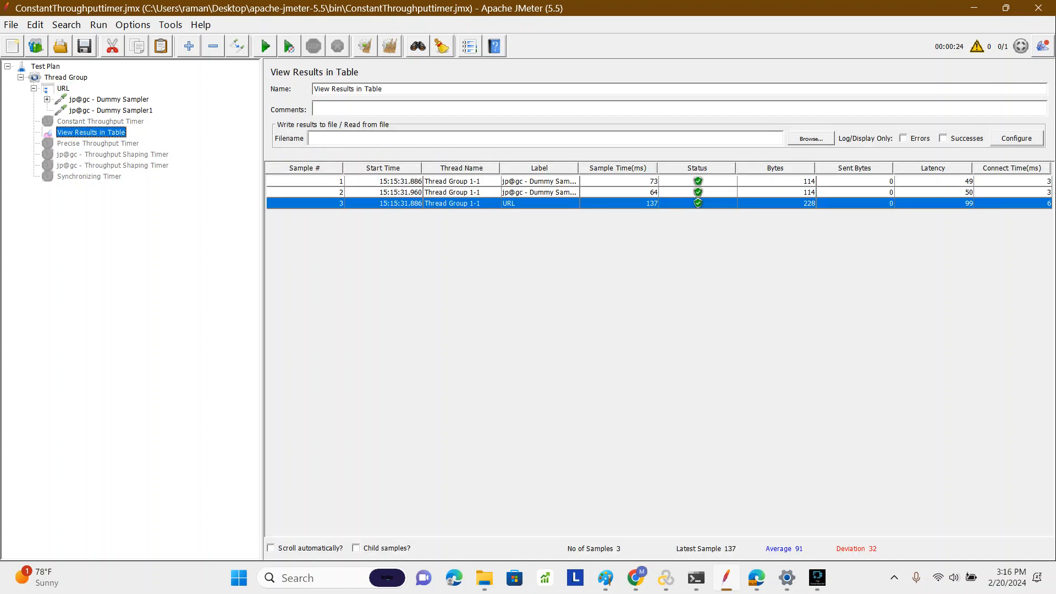
pyautogui.click(539, 182)
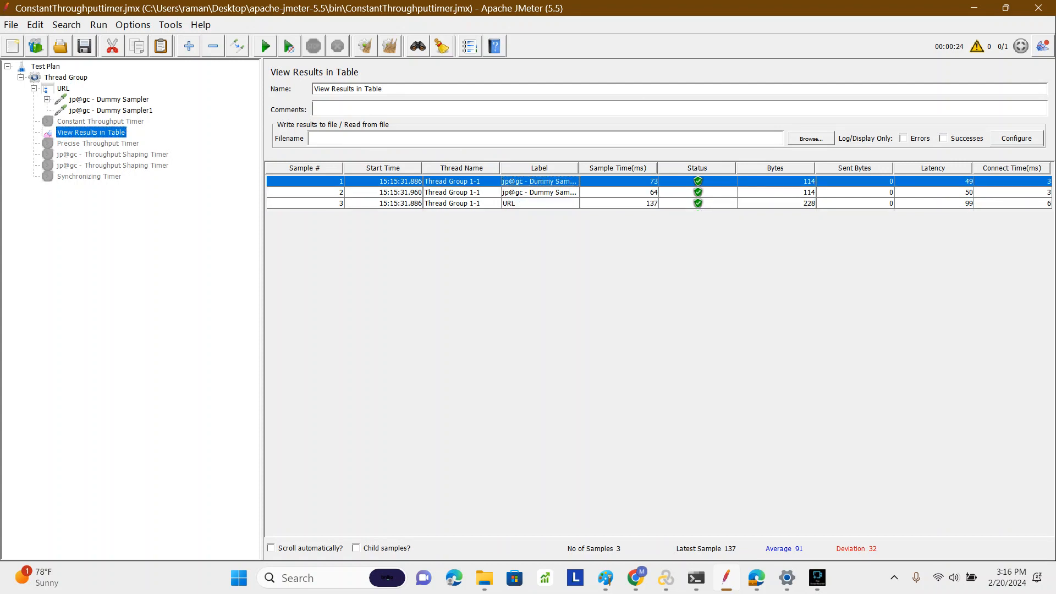
pyautogui.click(539, 193)
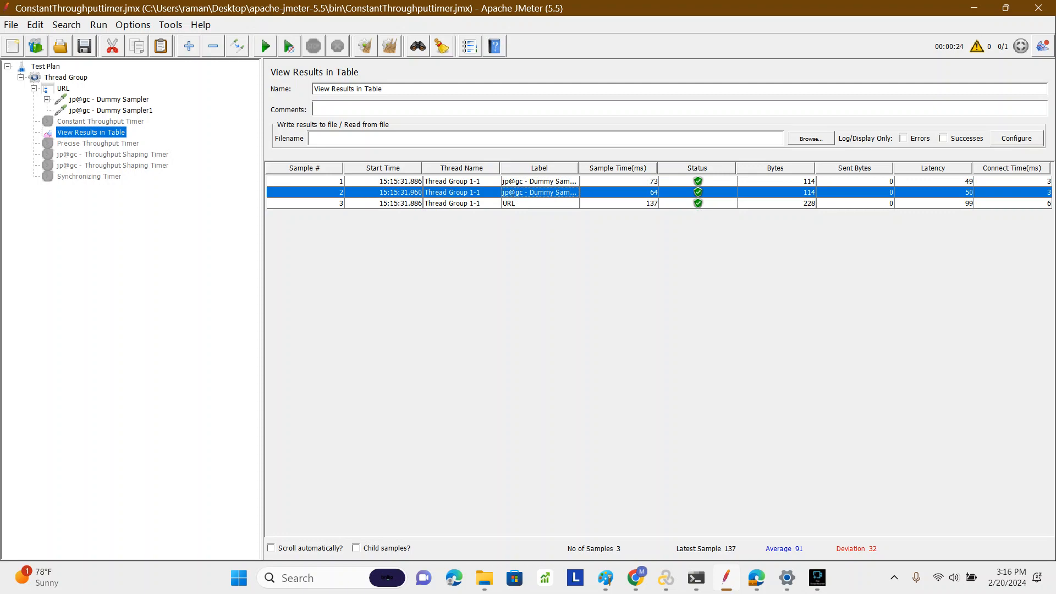
pyautogui.click(619, 181)
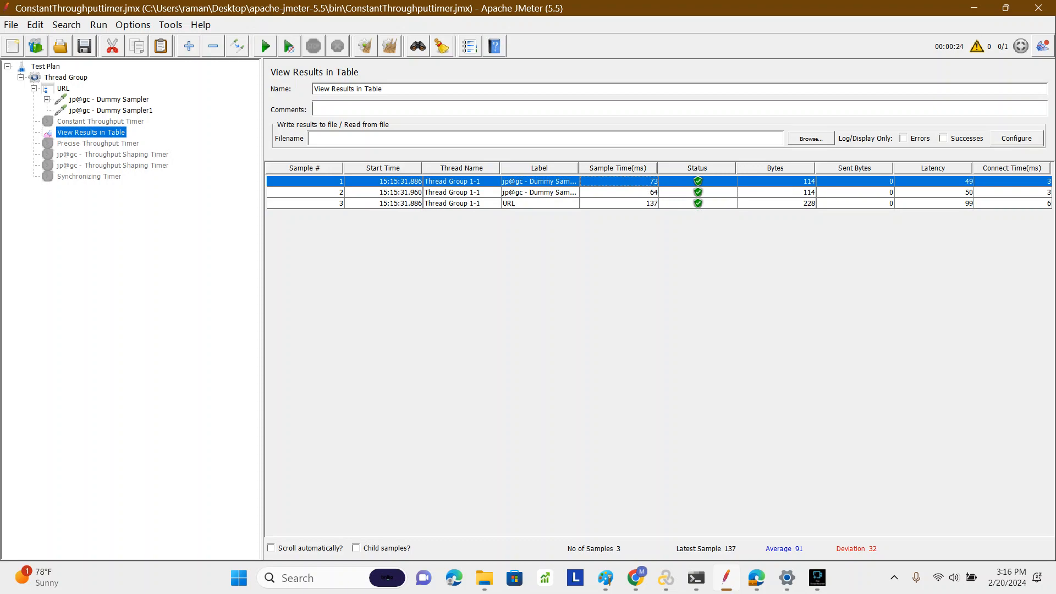
pyautogui.click(539, 192)
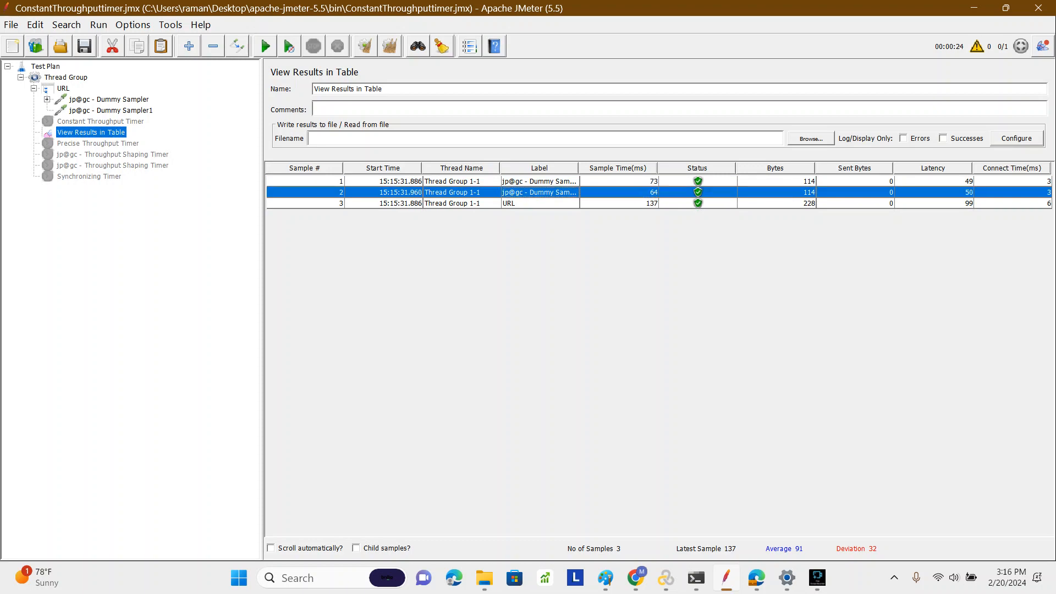
pyautogui.click(539, 204)
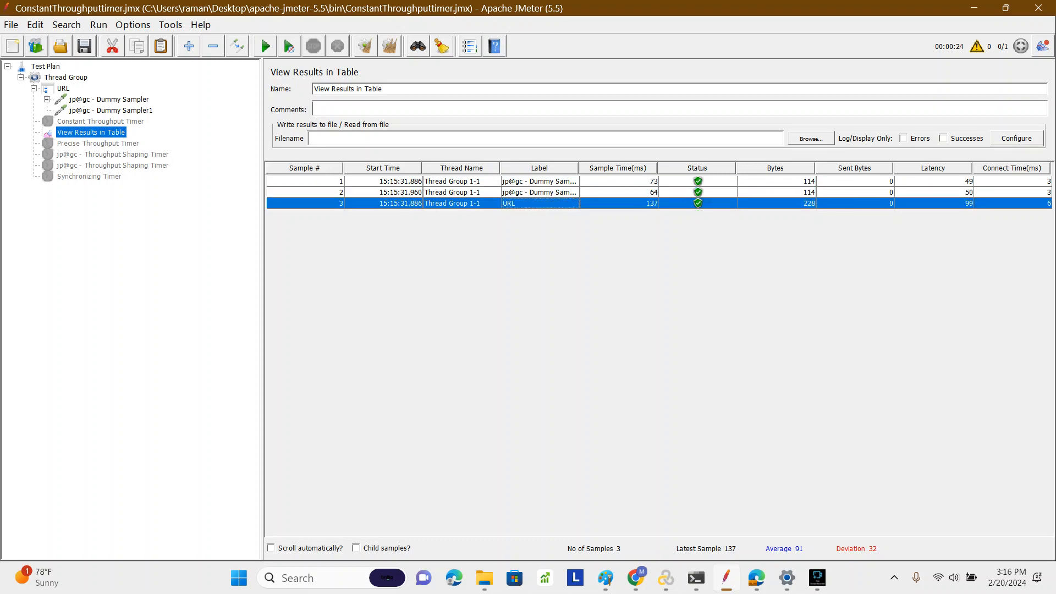
# - Review the URL controller's options and both child Dummy Samplers, and return to View Results in Table
pyautogui.click(63, 89)
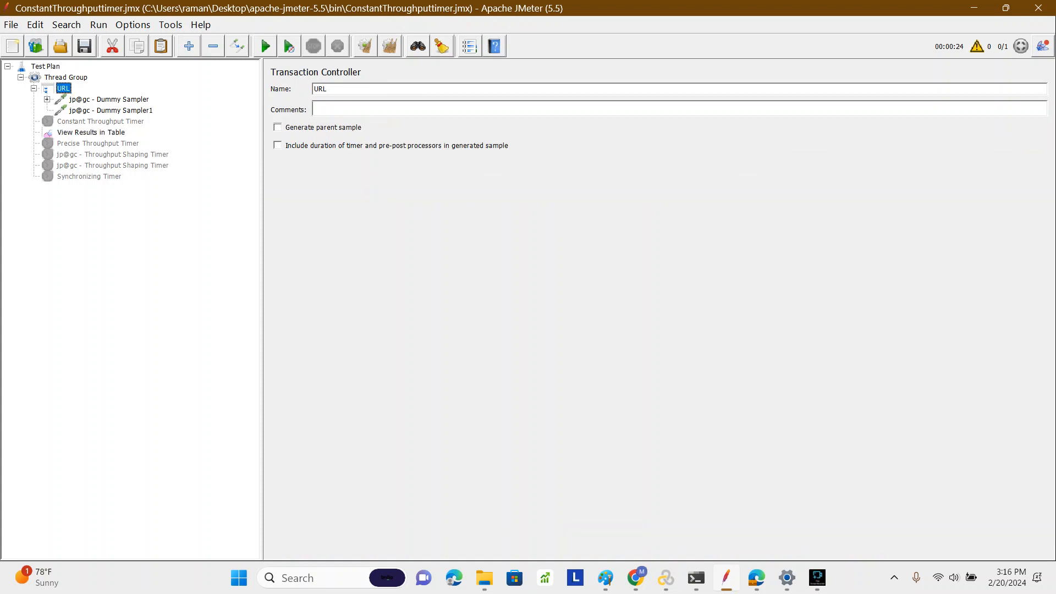
pyautogui.click(110, 99)
pyautogui.click(112, 111)
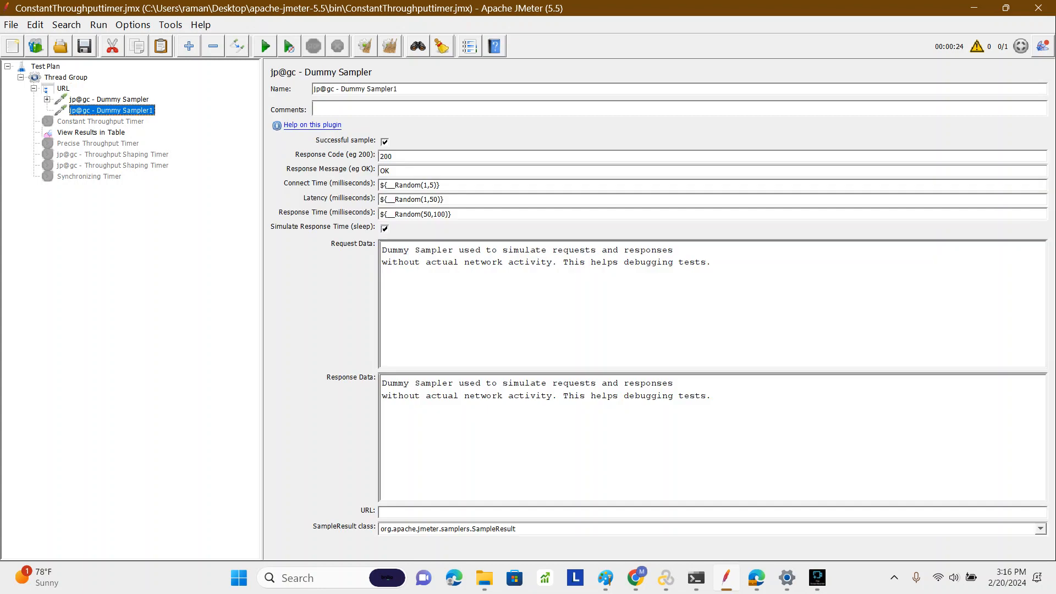
pyautogui.click(91, 133)
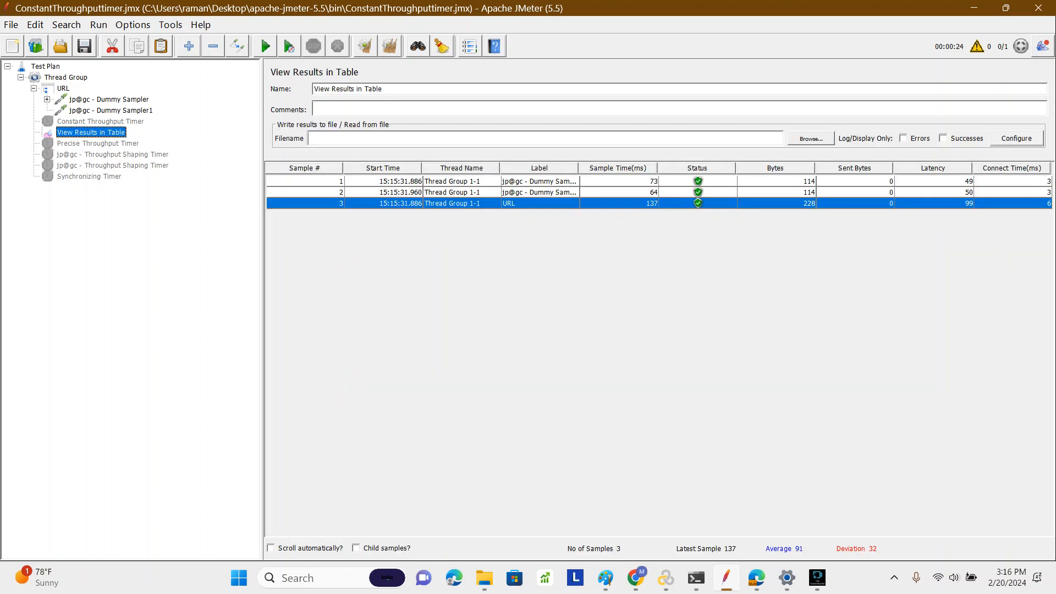
# - Review the URL controller's Generate parent sample option, and open the recently used test plan FLightbooking.jmx
pyautogui.click(64, 88)
pyautogui.click(278, 128)
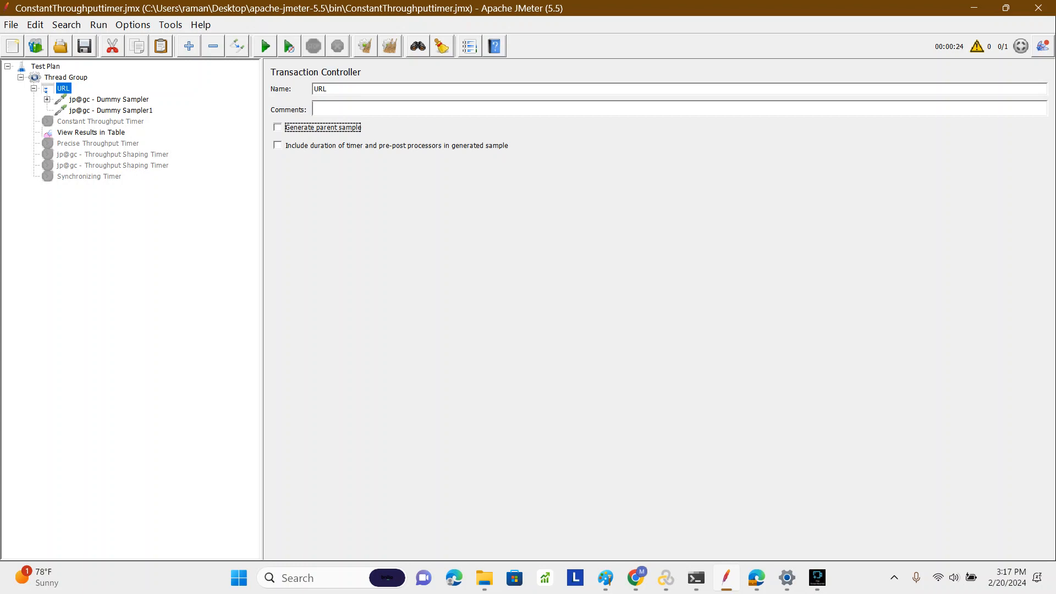
pyautogui.click(11, 24)
pyautogui.moveTo(43, 96)
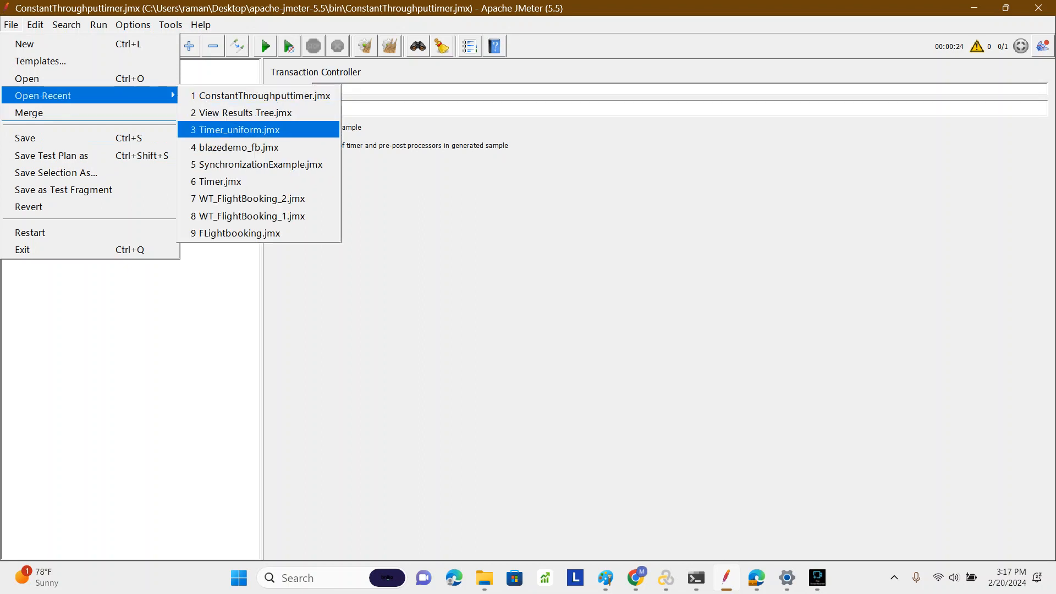
pyautogui.click(240, 234)
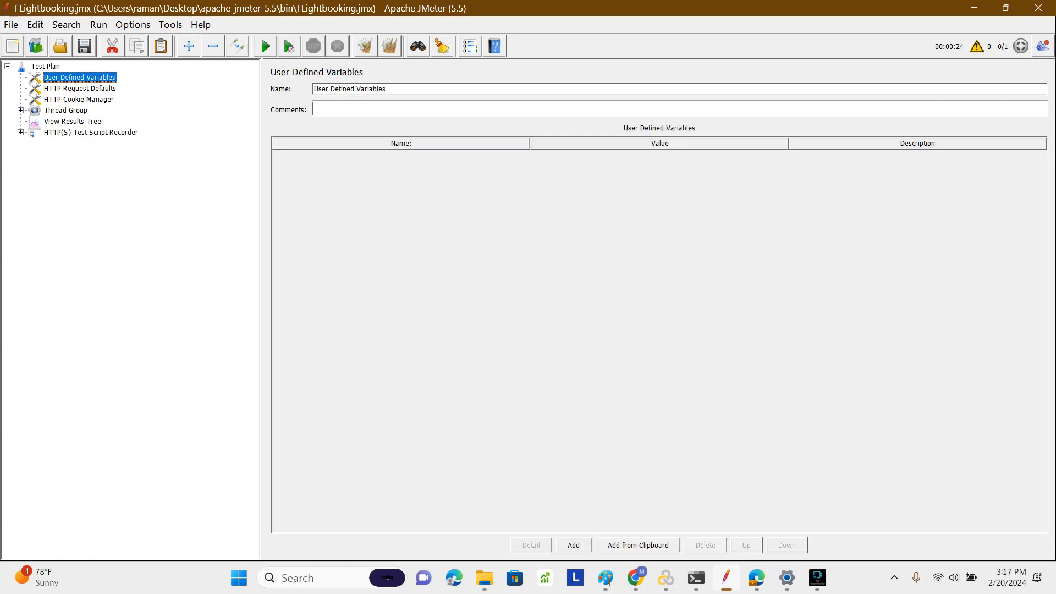
# - Expand the Thread Group and its Recording Controller, and review the thread group's user and loop settings
pyautogui.click(21, 111)
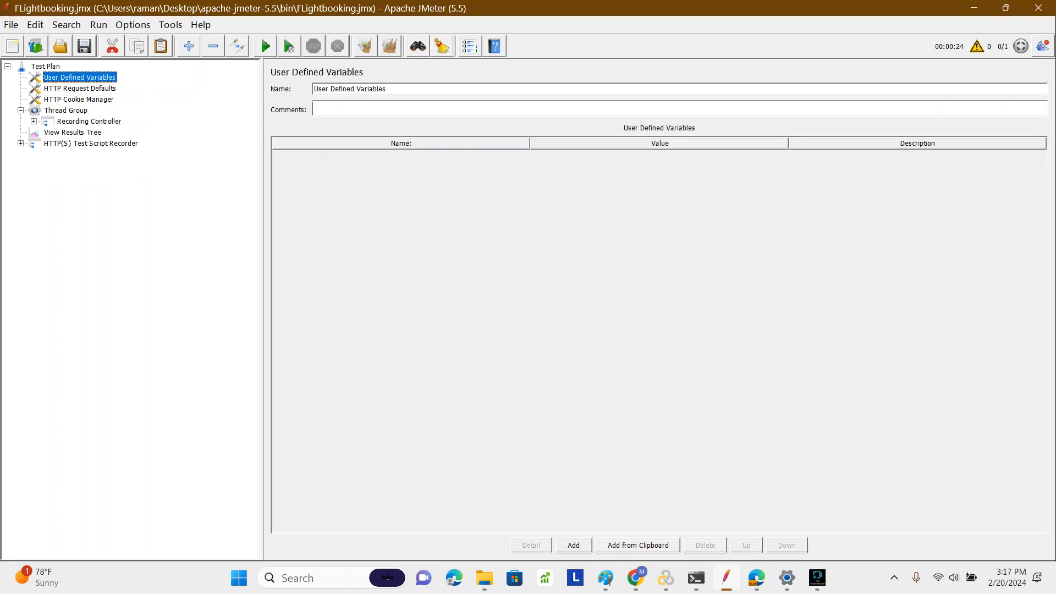
pyautogui.click(34, 122)
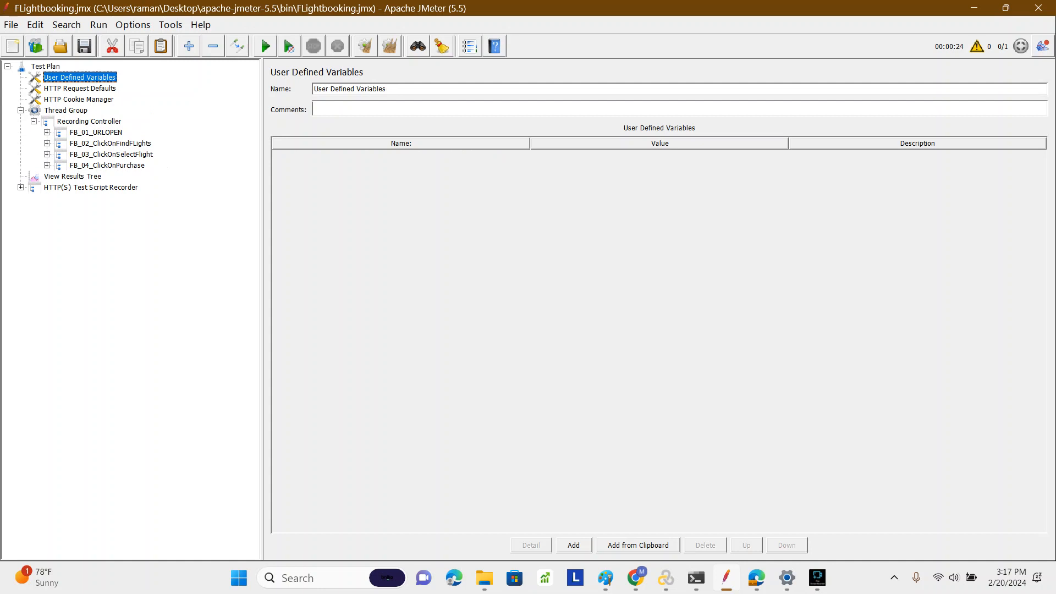
pyautogui.click(89, 122)
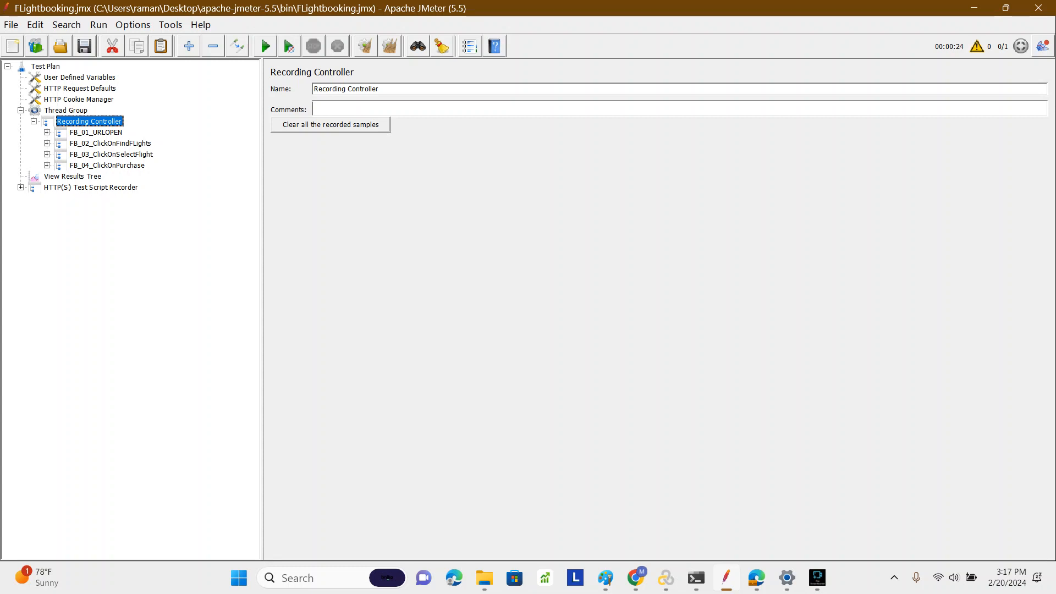
pyautogui.click(66, 111)
pyautogui.doubleClick(378, 220)
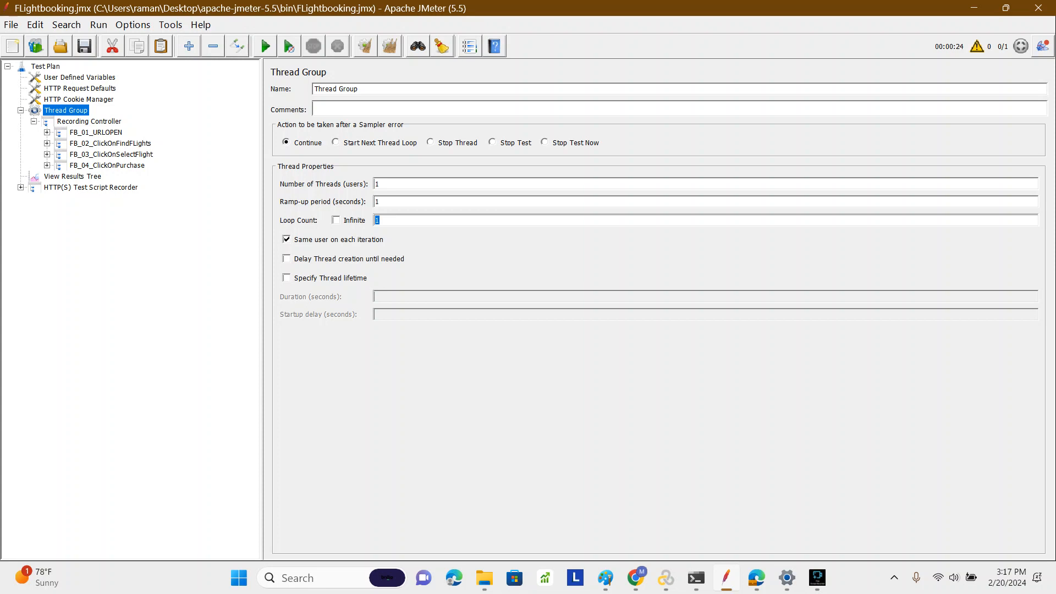
# - Review the HTTP(S) Test Script Recorder's child elements and settings, and disable the recorder
pyautogui.click(21, 188)
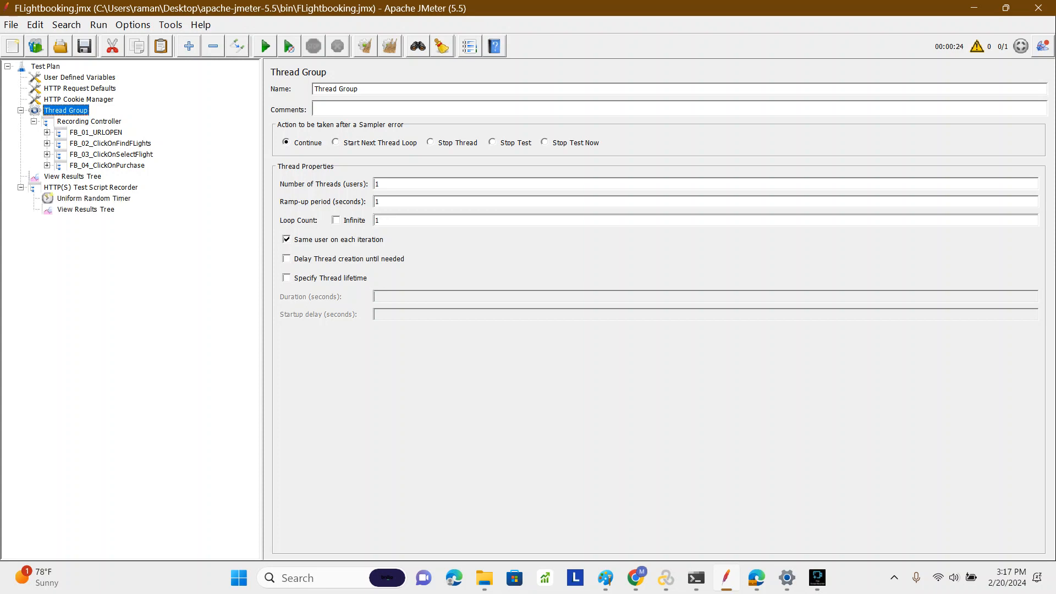
pyautogui.click(91, 187)
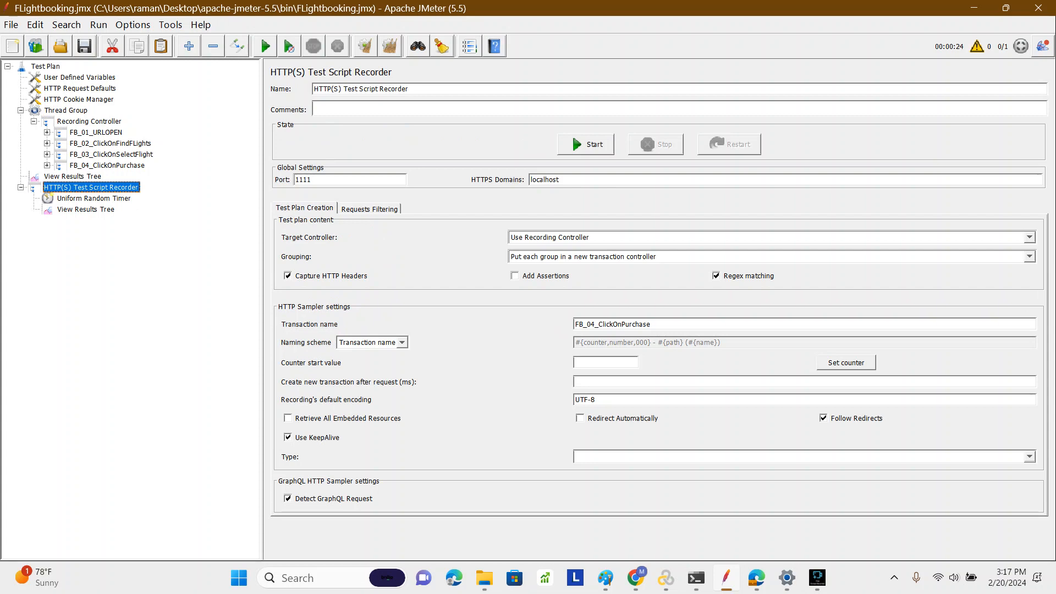
pyautogui.click(21, 188)
pyautogui.click(96, 133)
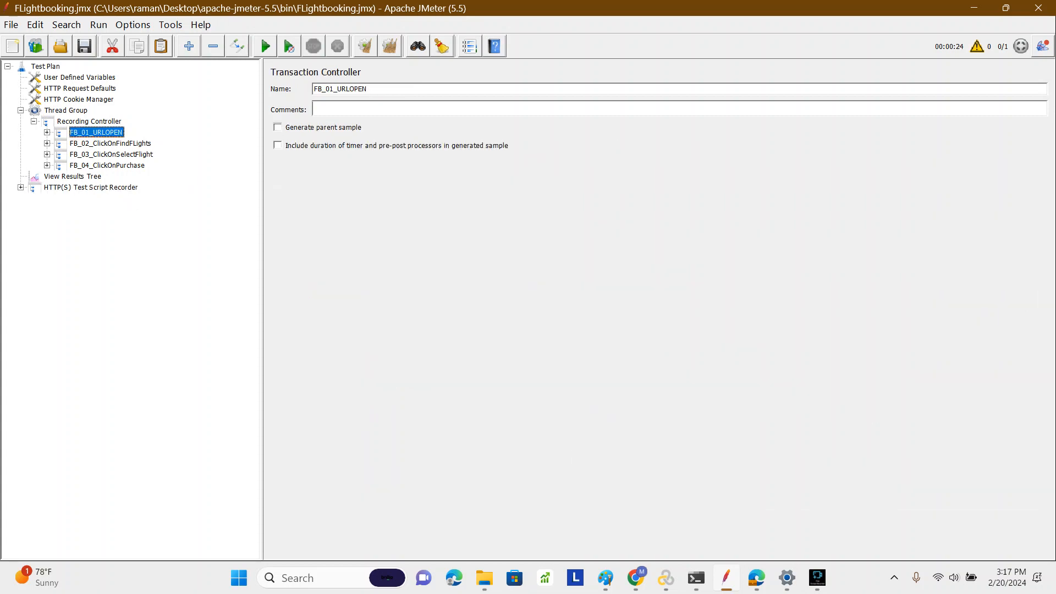
pyautogui.click(91, 187)
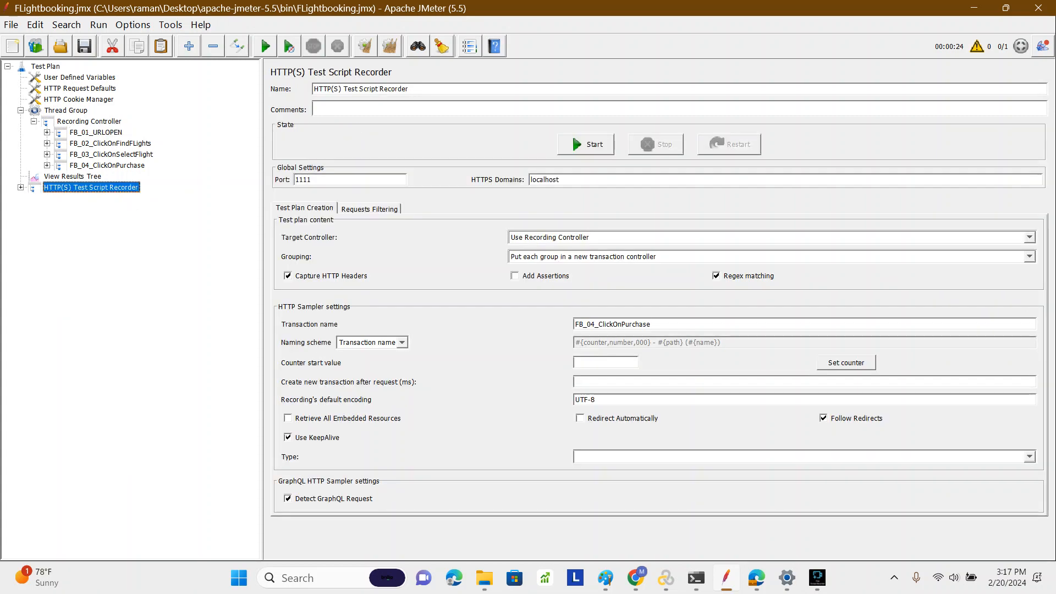
pyautogui.rightClick(92, 187)
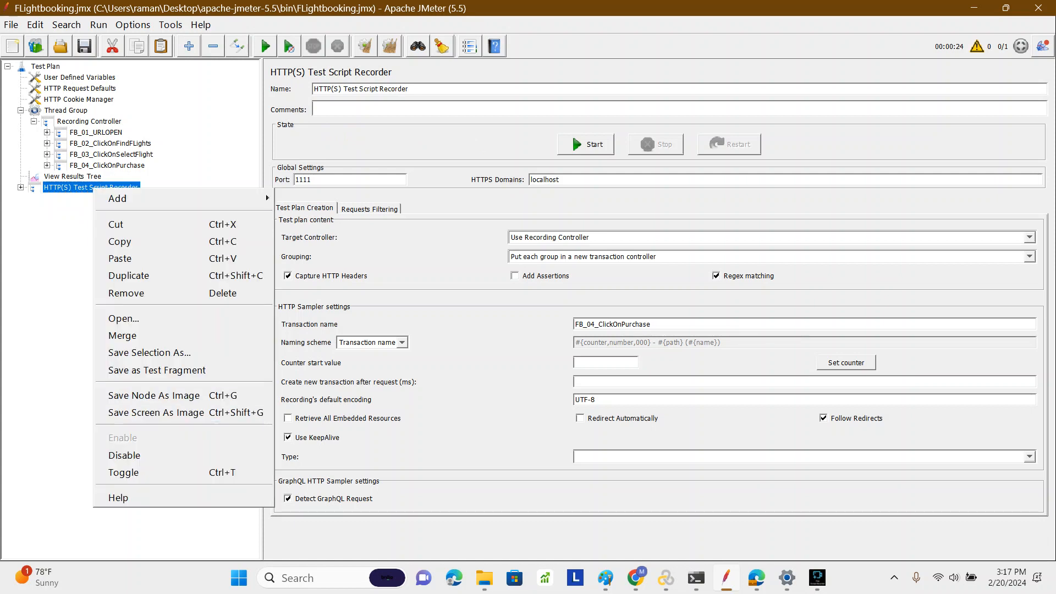
pyautogui.press('Return')
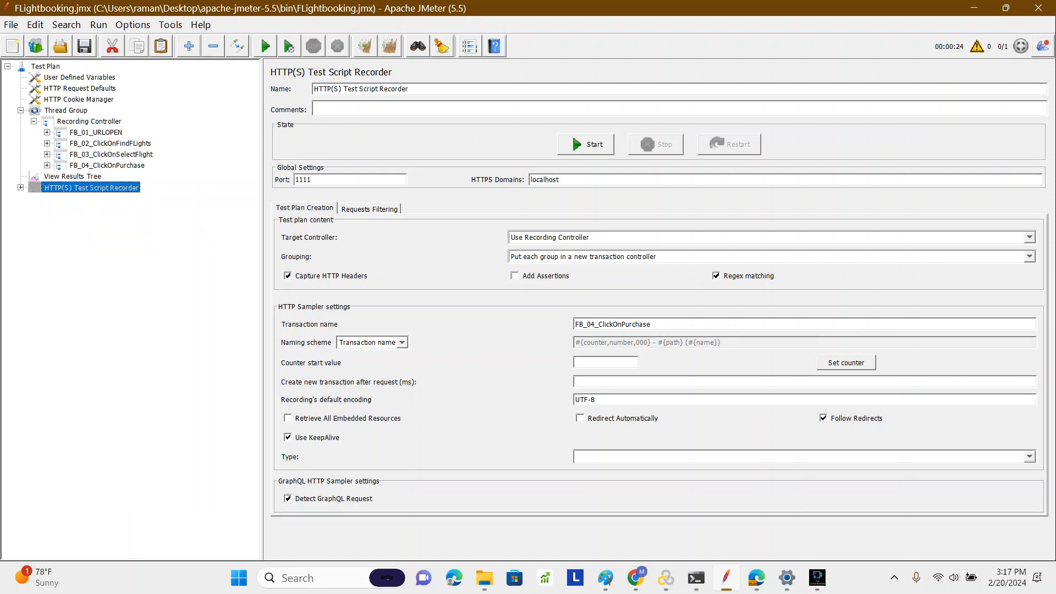
# - Expand the four FB transaction controllers and examine the recorded HTTP requests for URLOPEN, ClickOnFindFLights and ClickOnPurchase
pyautogui.click(95, 132)
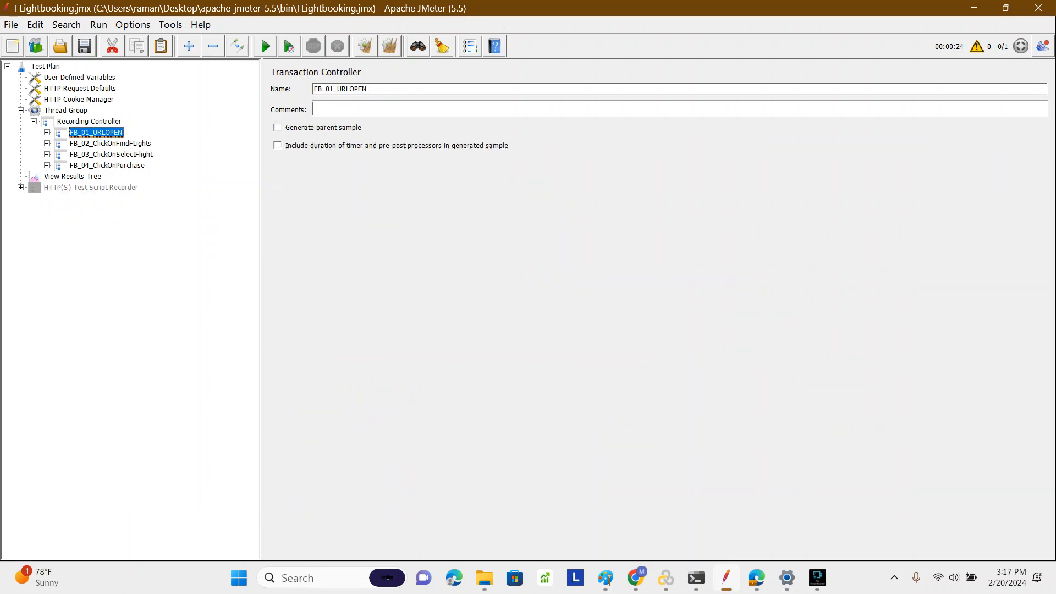
pyautogui.press('Right')
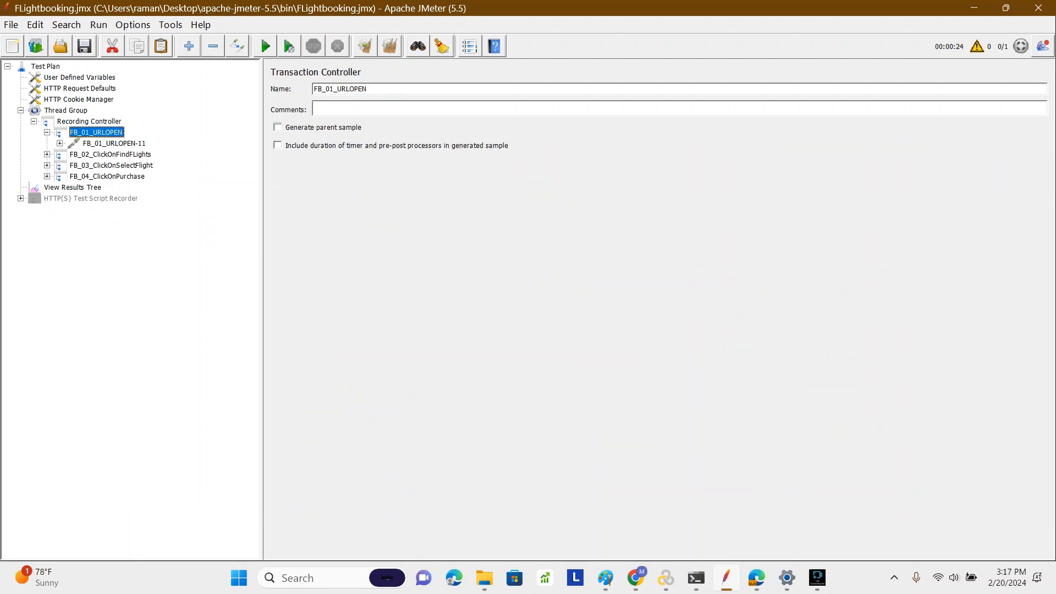
pyautogui.click(60, 143)
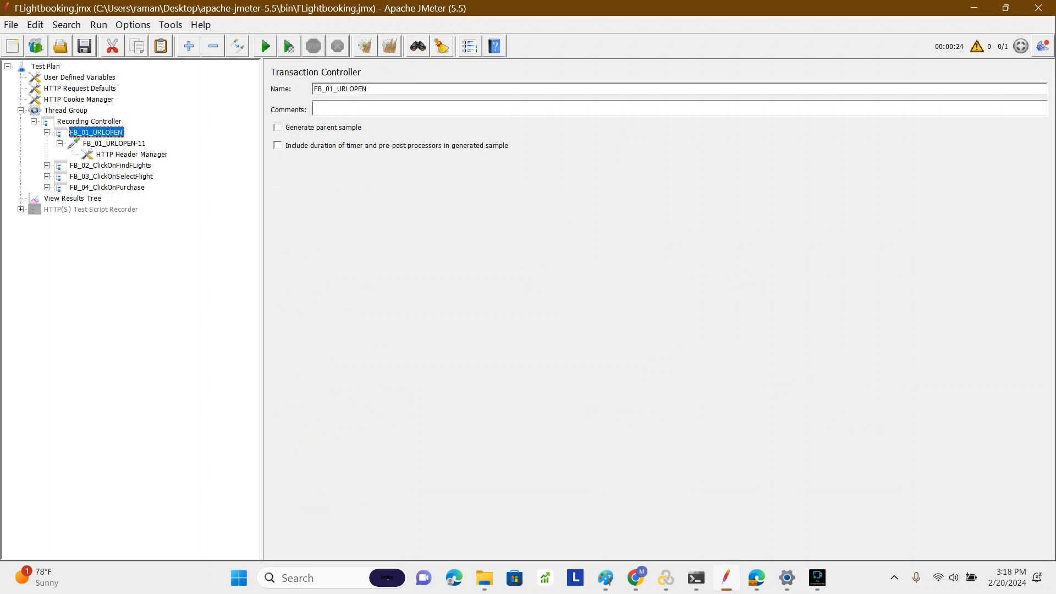
pyautogui.click(114, 144)
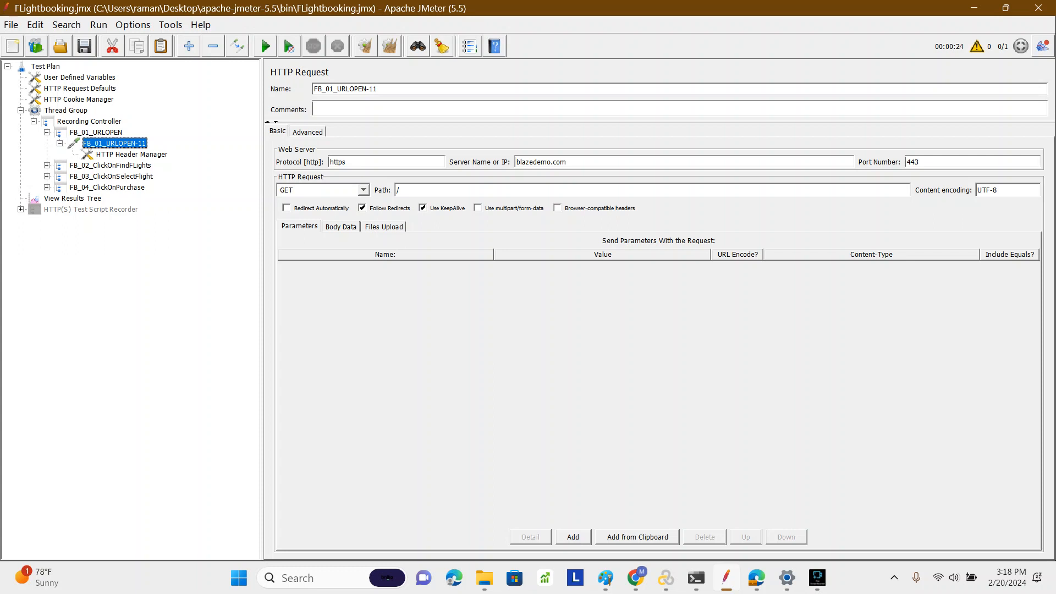
pyautogui.click(47, 165)
pyautogui.click(129, 177)
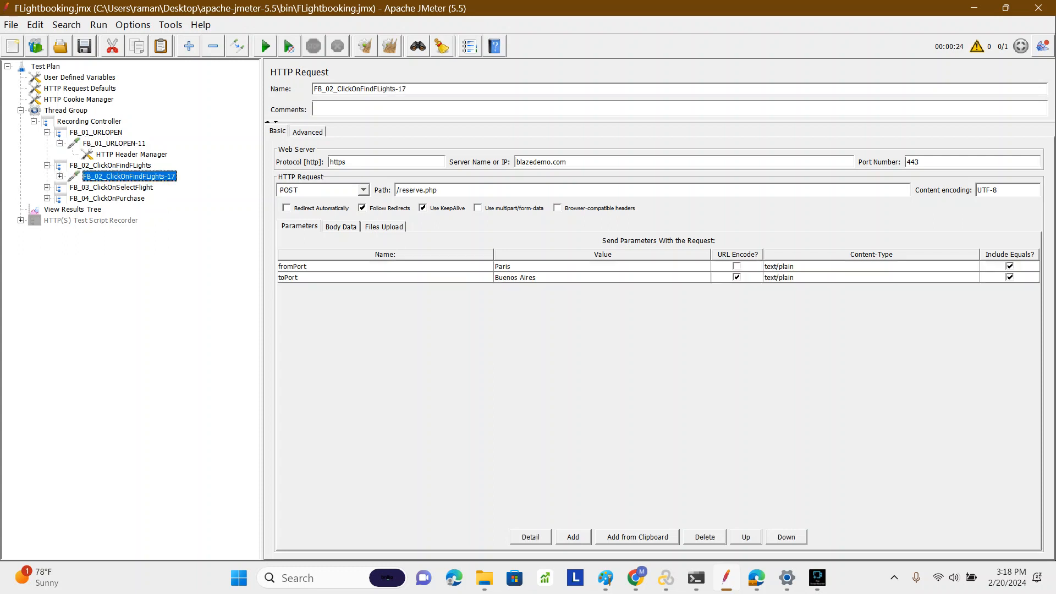
pyautogui.click(47, 188)
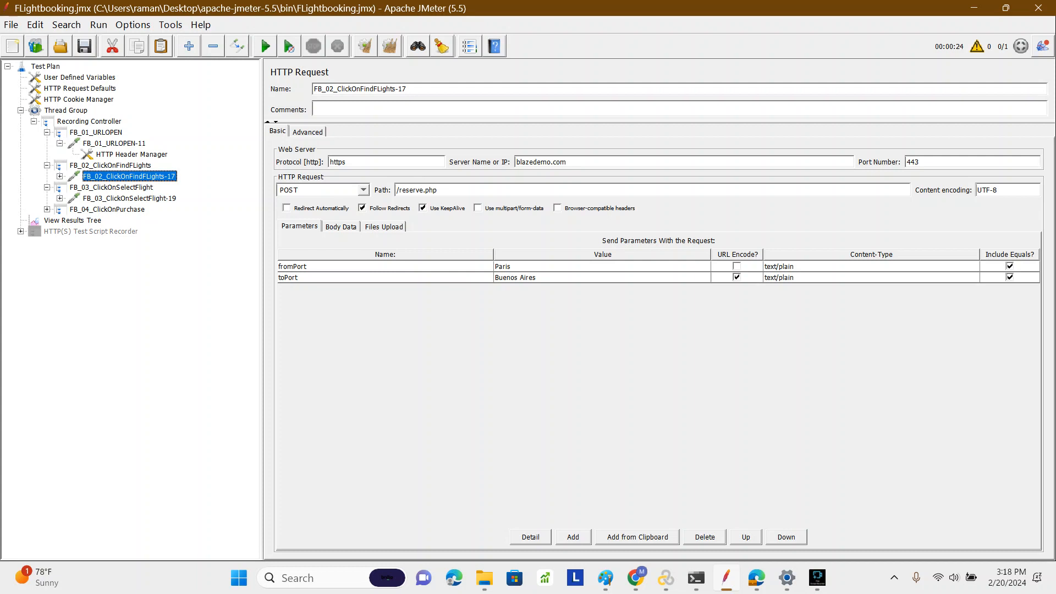
pyautogui.click(47, 210)
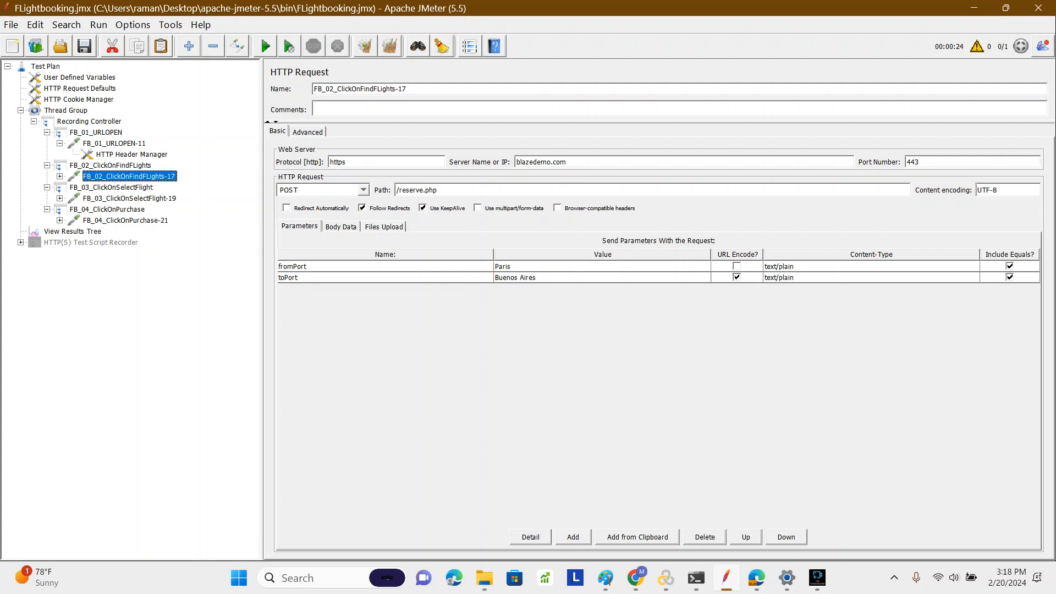
pyautogui.click(126, 221)
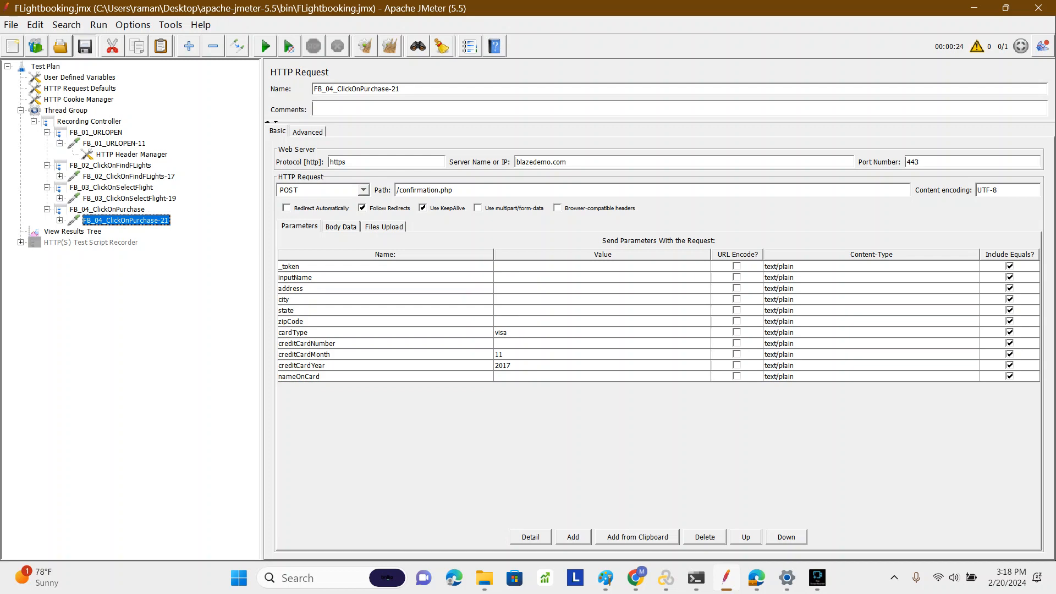
# - Review the names and options of the four transaction controllers, from FB_01_URLOPEN to FB_04_ClickOnPurchase
pyautogui.click(96, 133)
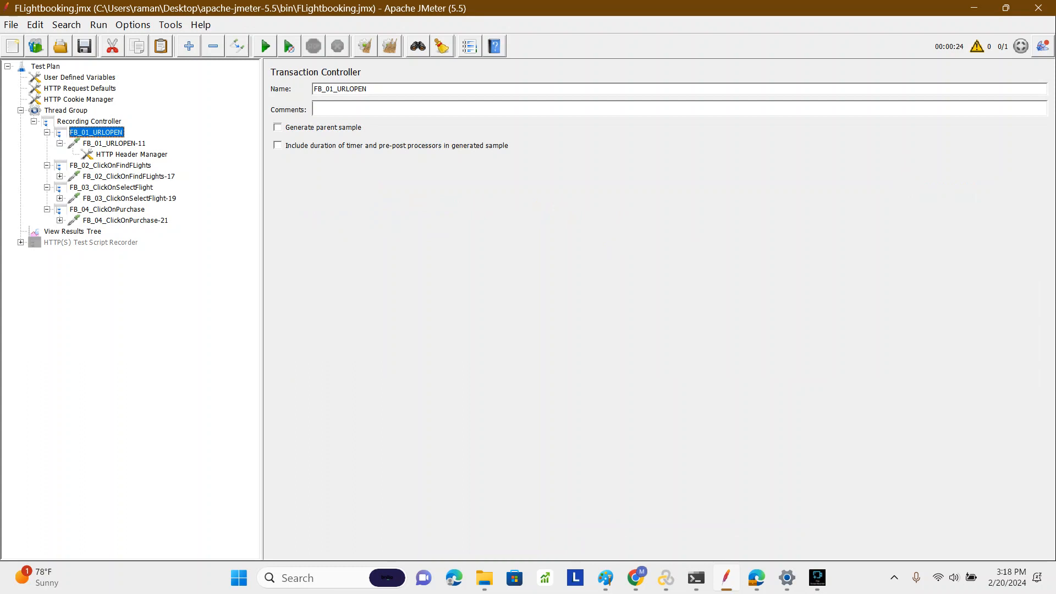
pyautogui.doubleClick(329, 88)
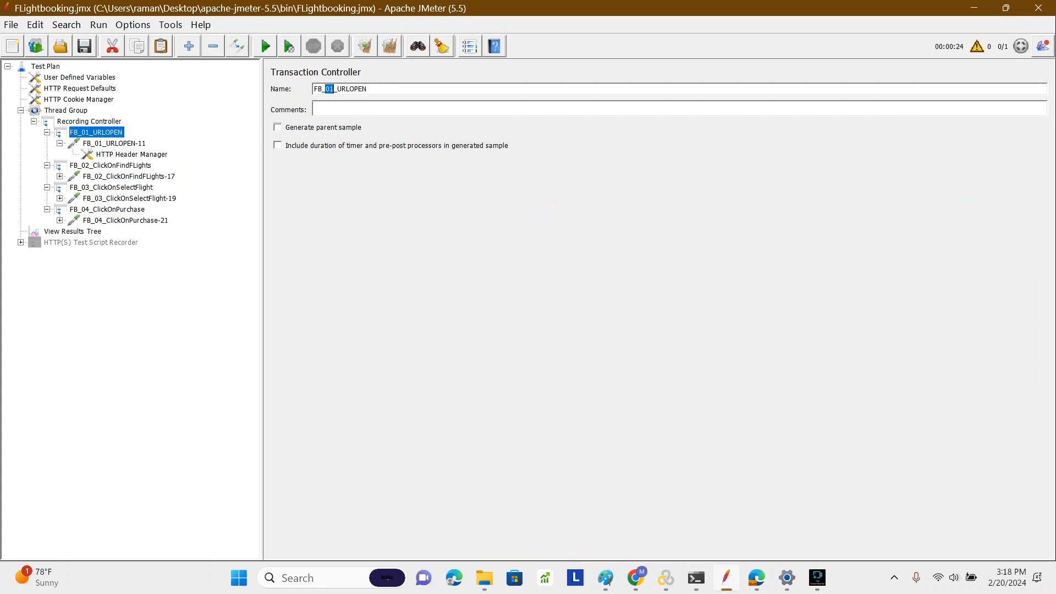
pyautogui.click(110, 165)
pyautogui.click(111, 187)
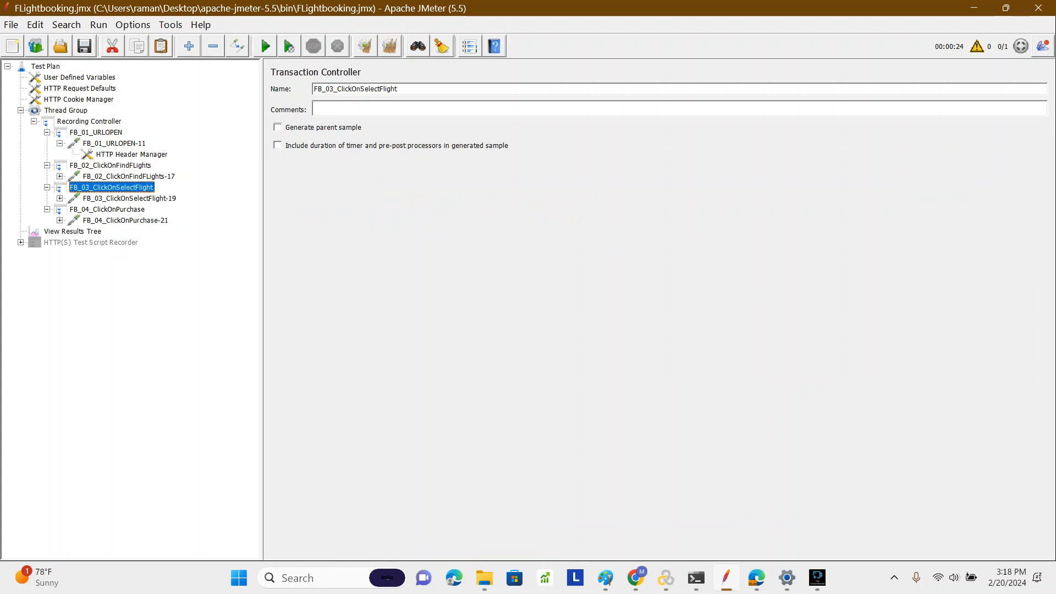
pyautogui.click(108, 210)
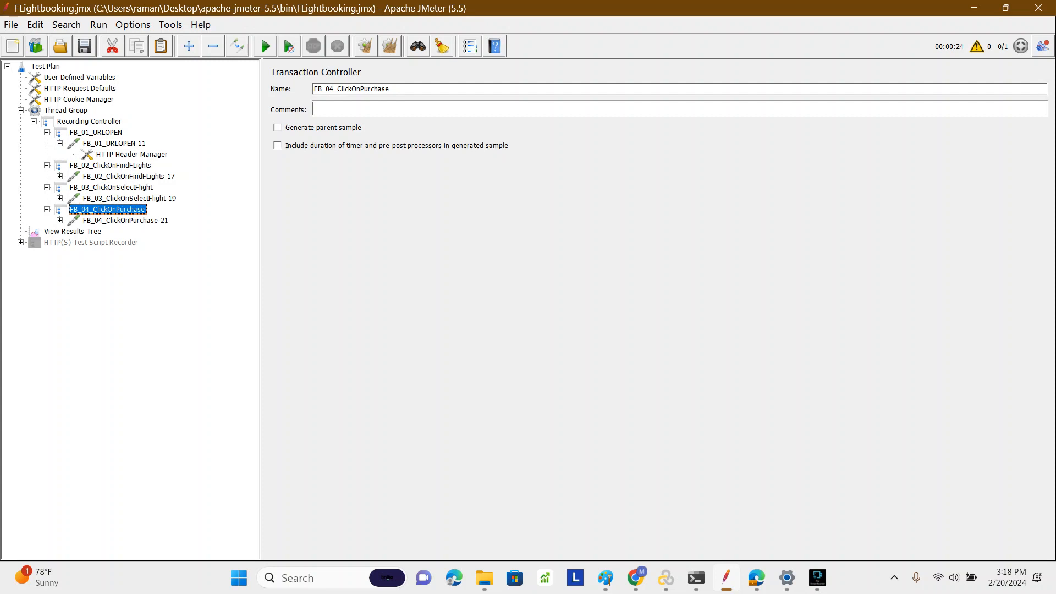
# - Add a View Results in Table listener to the Thread Group
pyautogui.click(72, 109)
pyautogui.rightClick(72, 108)
pyautogui.moveTo(97, 117)
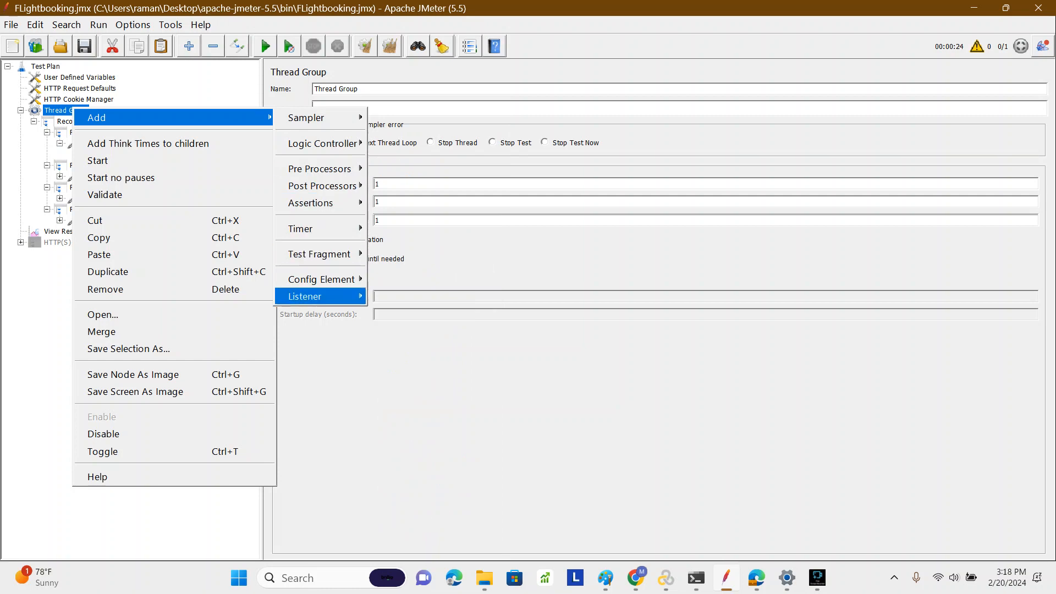
pyautogui.moveTo(311, 228)
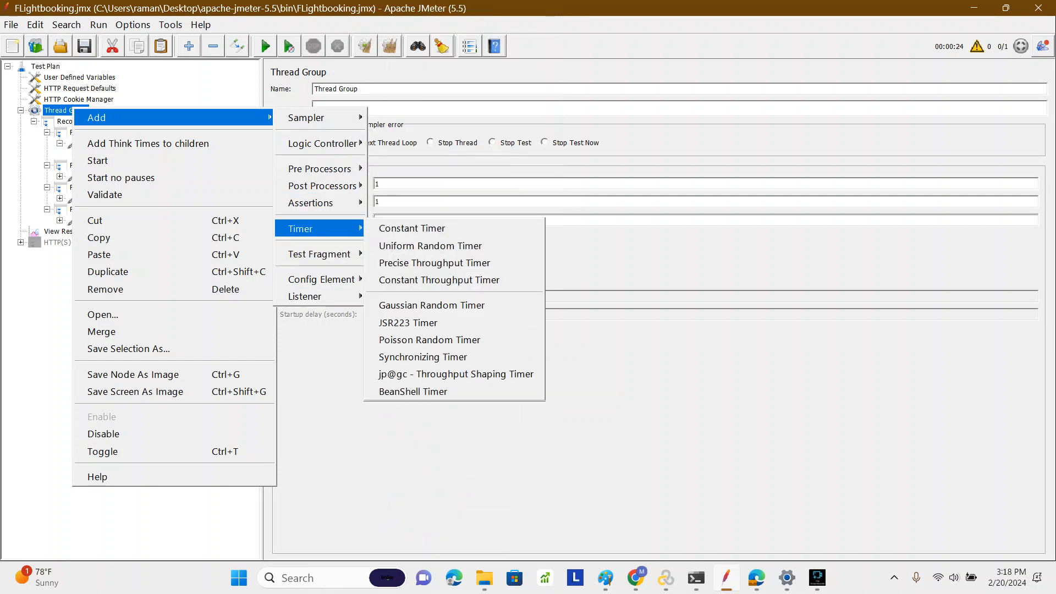
pyautogui.moveTo(308, 296)
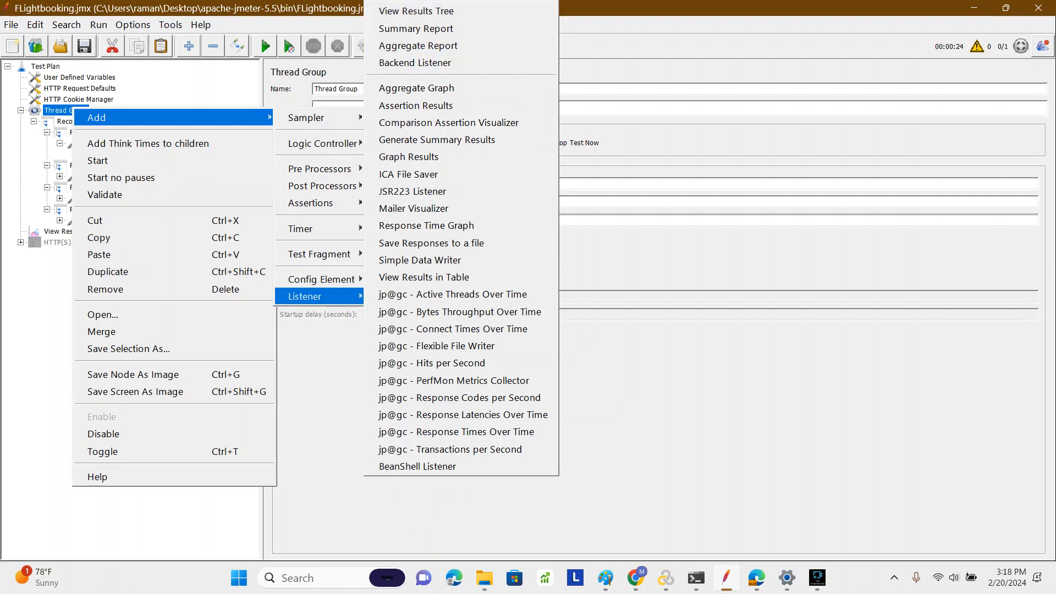
pyautogui.click(423, 277)
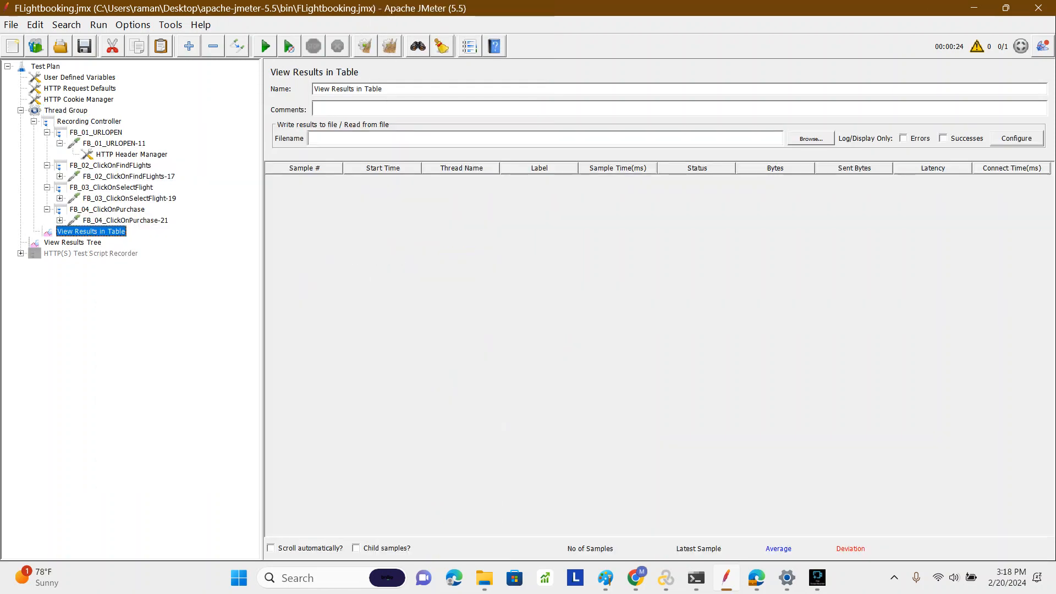
# - Disable the View Results Tree listener
pyautogui.click(73, 242)
pyautogui.rightClick(79, 246)
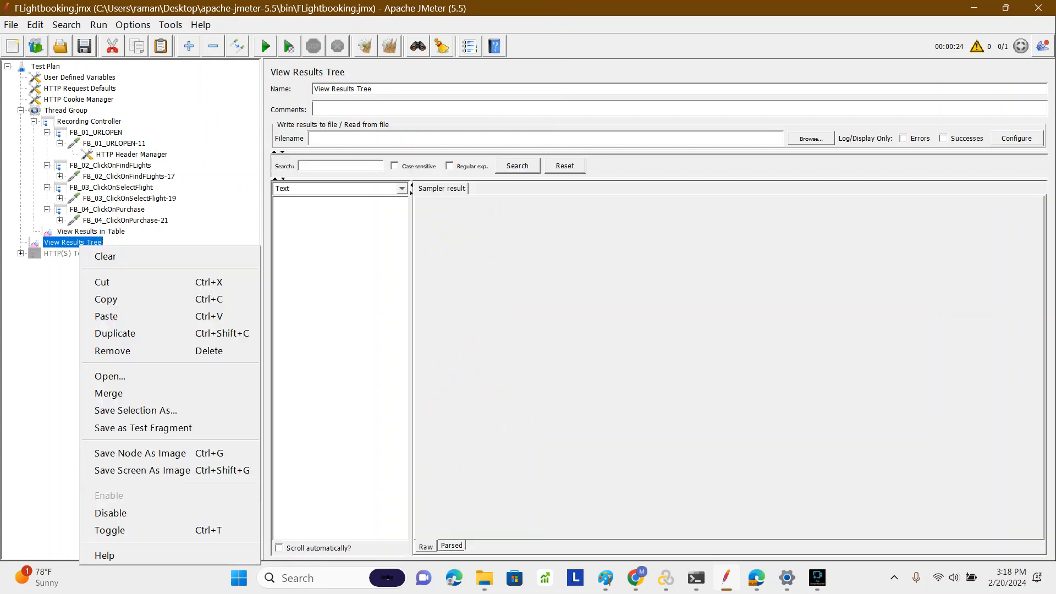
pyautogui.click(111, 513)
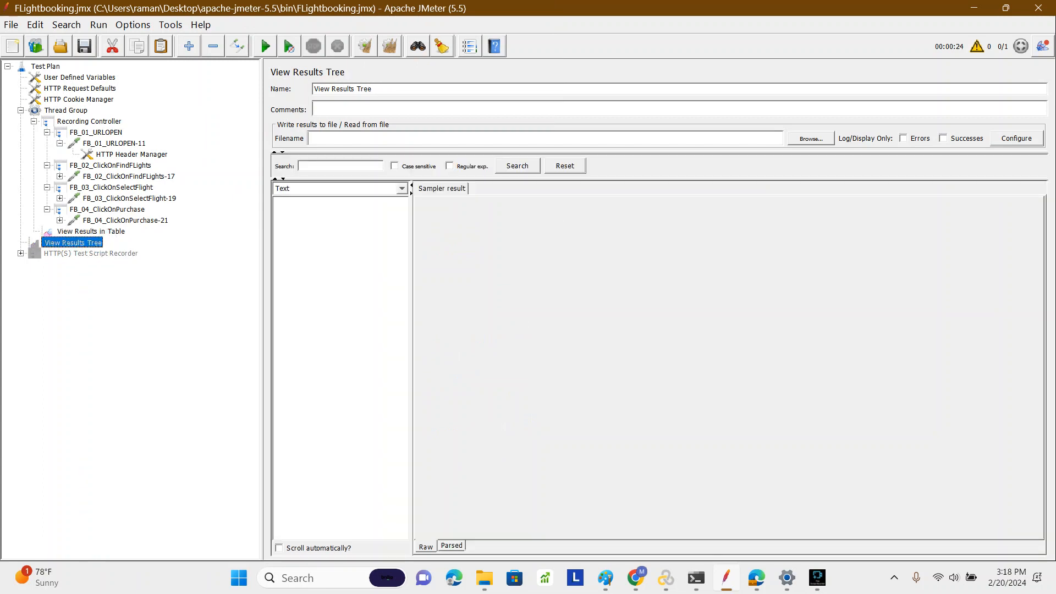
# - Run the flight booking test and inspect the FB_01_URLOPEN transaction row in View Results in Table
pyautogui.click(65, 111)
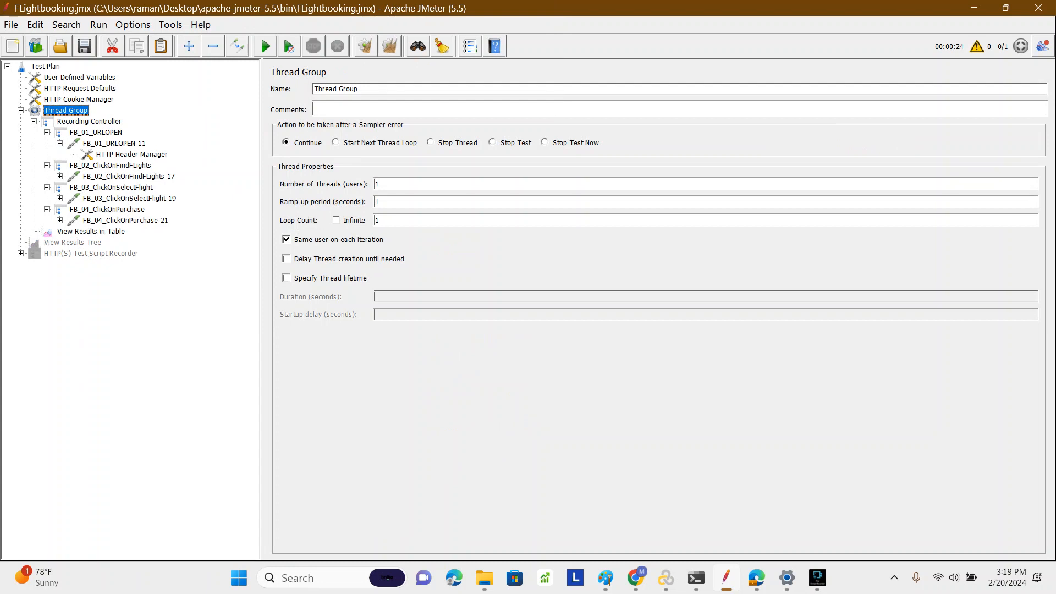
pyautogui.hotkey('ctrl', 'r')
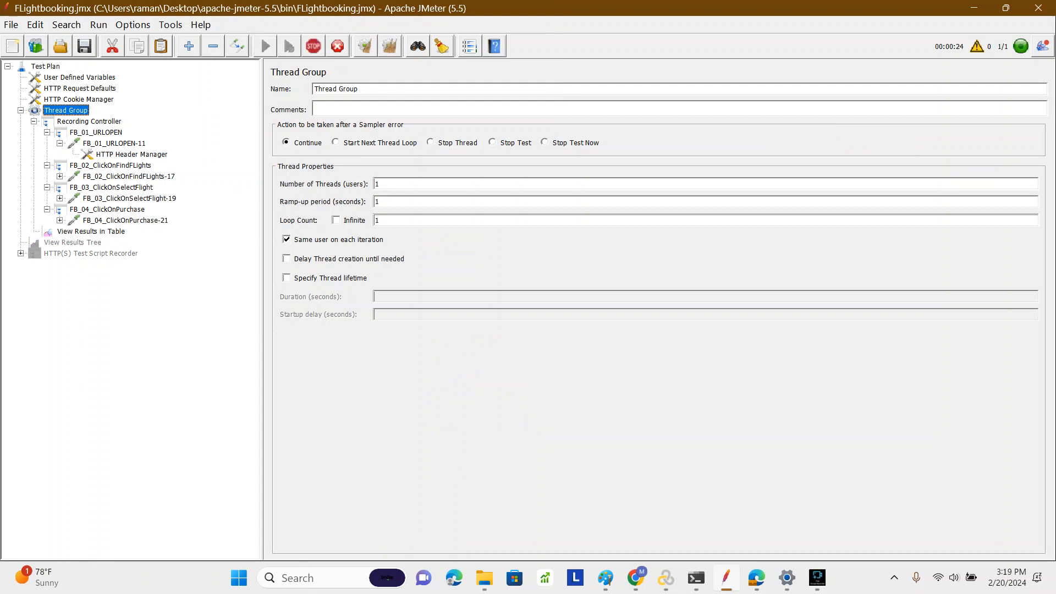
pyautogui.click(91, 231)
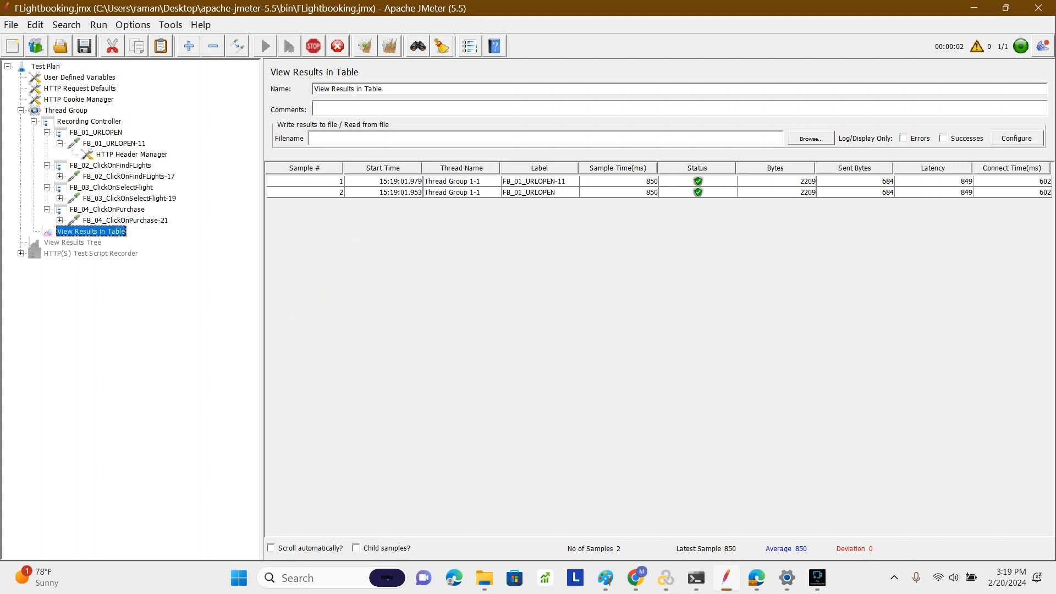
pyautogui.click(540, 192)
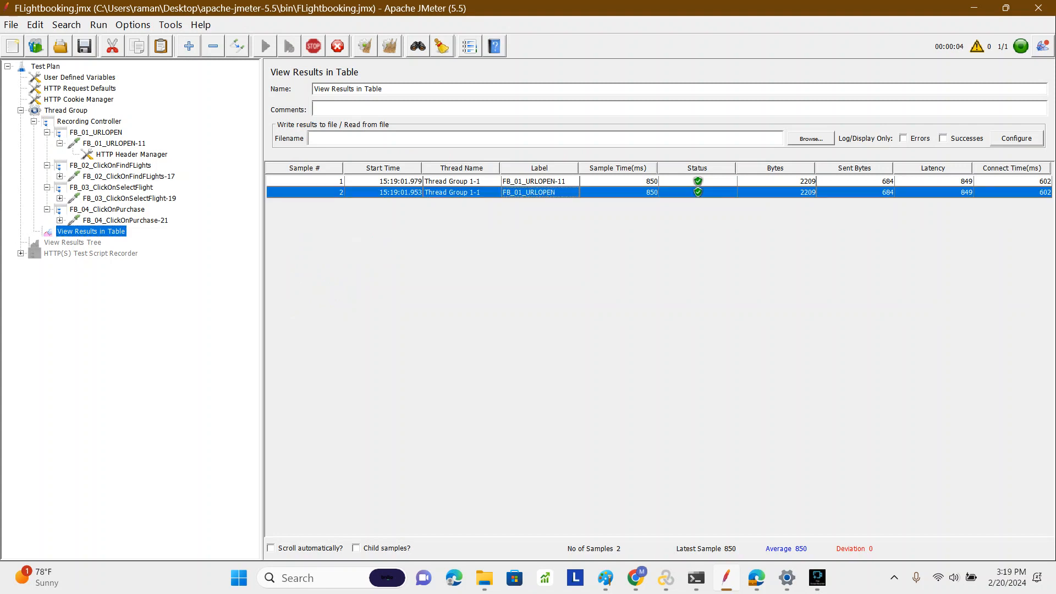
# - Inspect the FB_01_URLOPEN-11 result row and the Uniform Random Timer delay settings under FB_02_ClickOnFindFLights-17
pyautogui.click(540, 181)
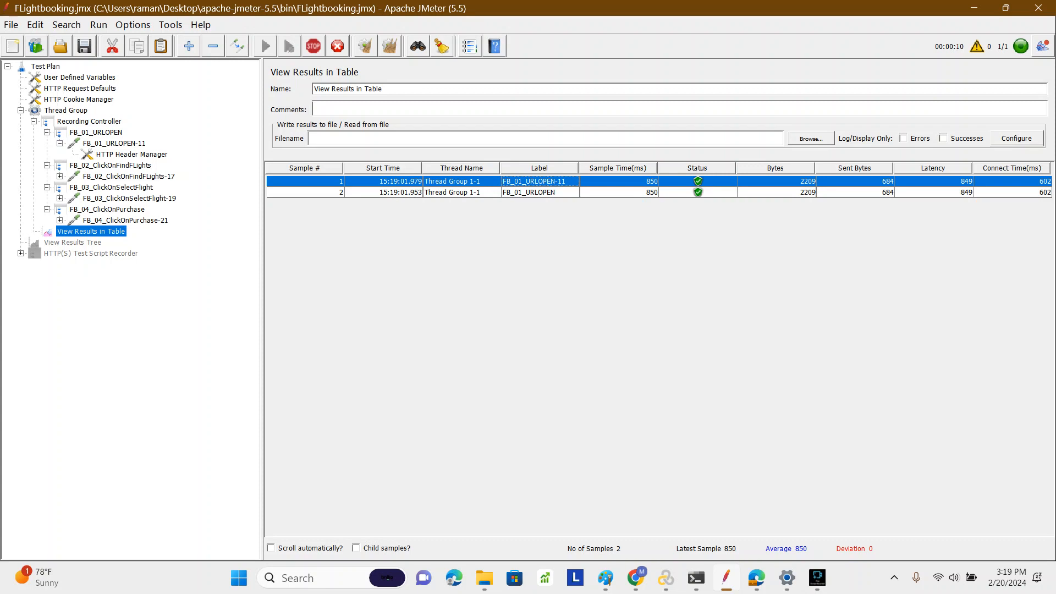
pyautogui.click(110, 166)
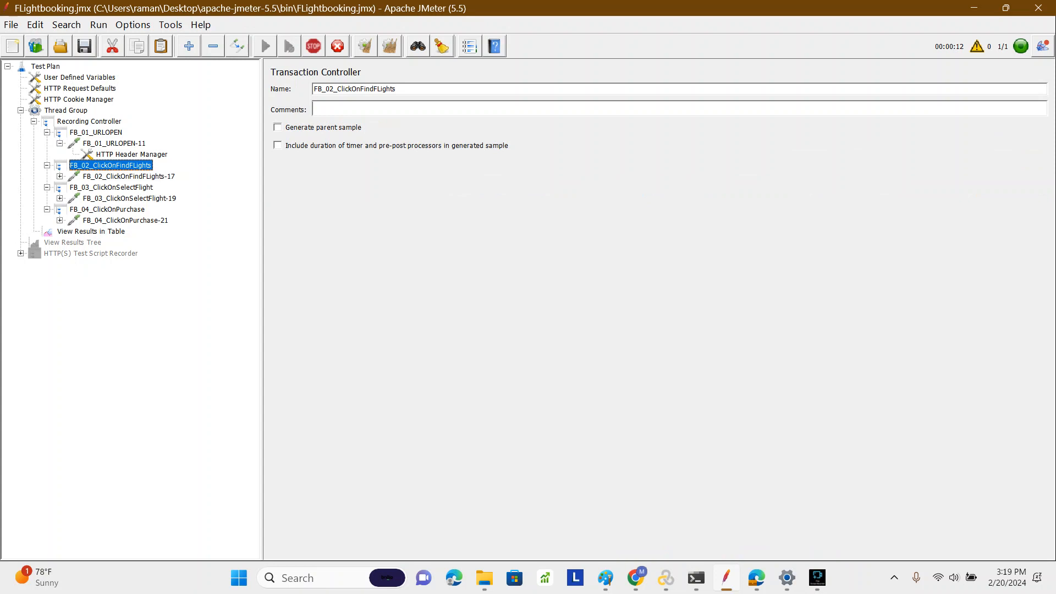
pyautogui.click(60, 177)
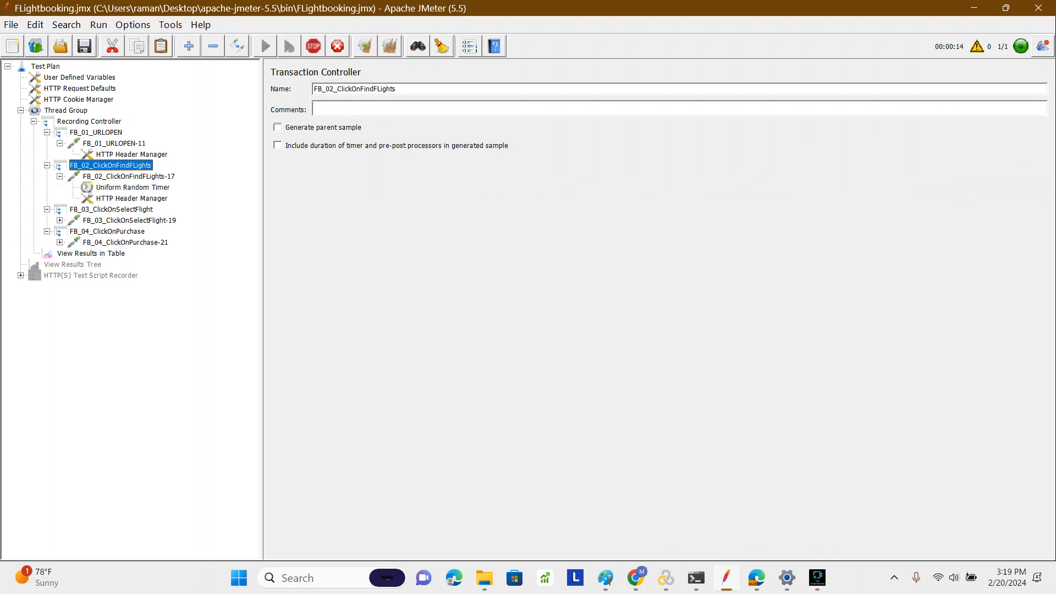
pyautogui.click(133, 188)
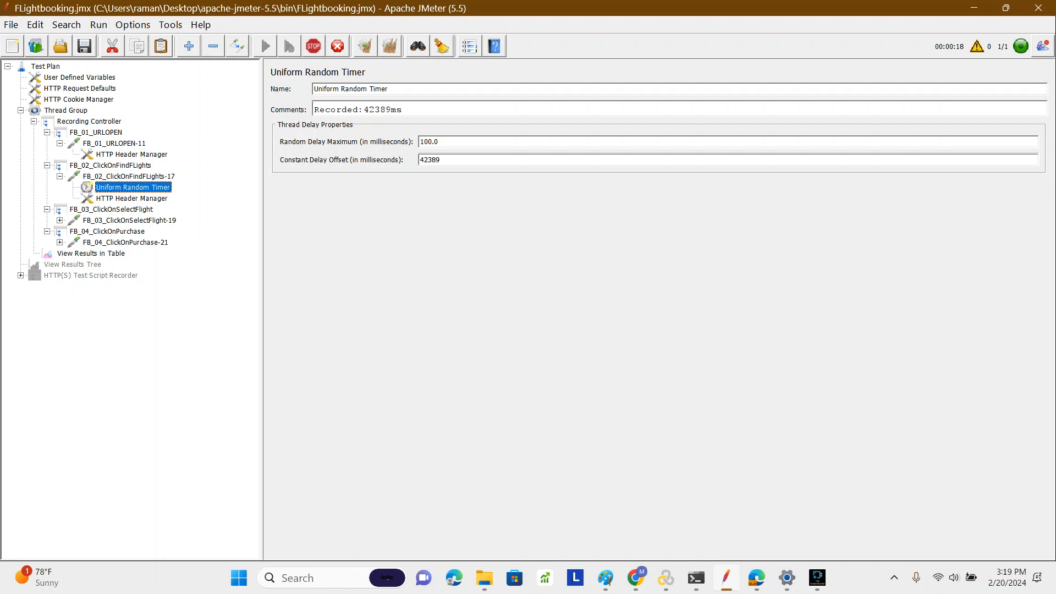
pyautogui.click(91, 254)
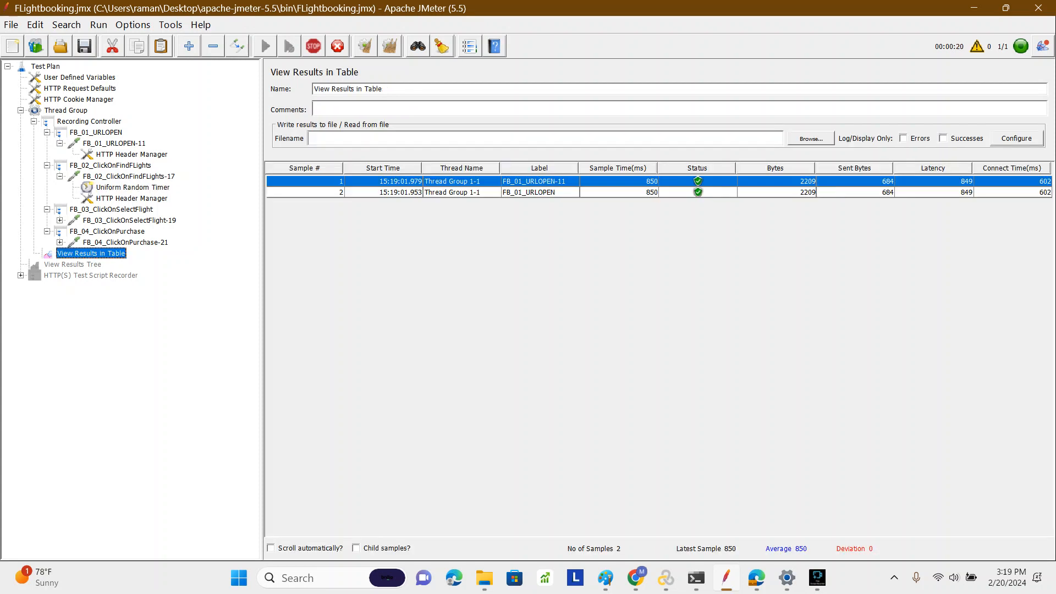
# - Try including timer and pre-post processor duration in FB_02_ClickOnFindFLights, check its Uniform Random Timer, and switch the option back off
pyautogui.click(111, 166)
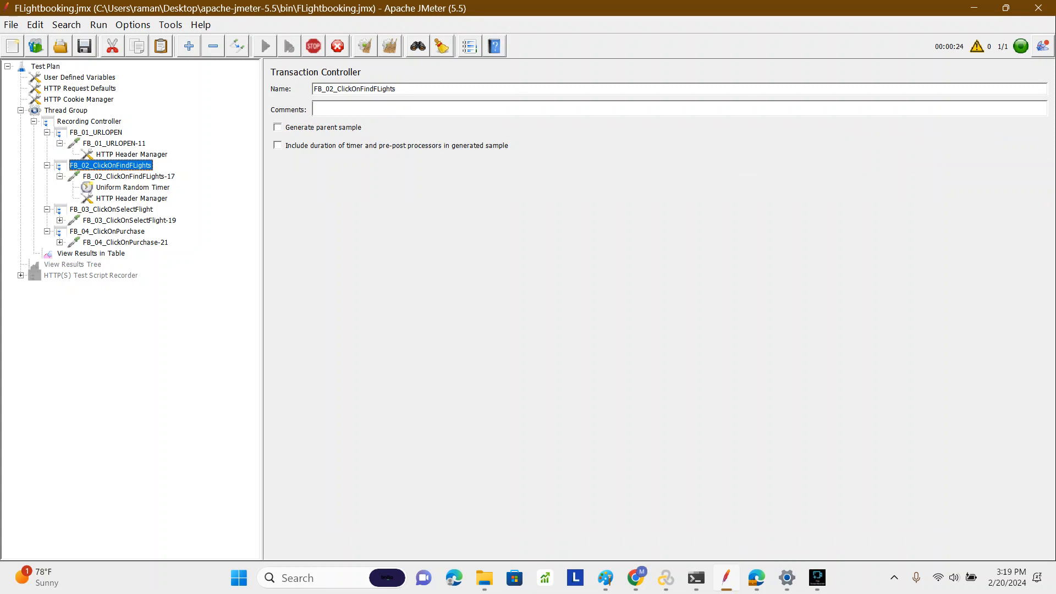
pyautogui.click(278, 146)
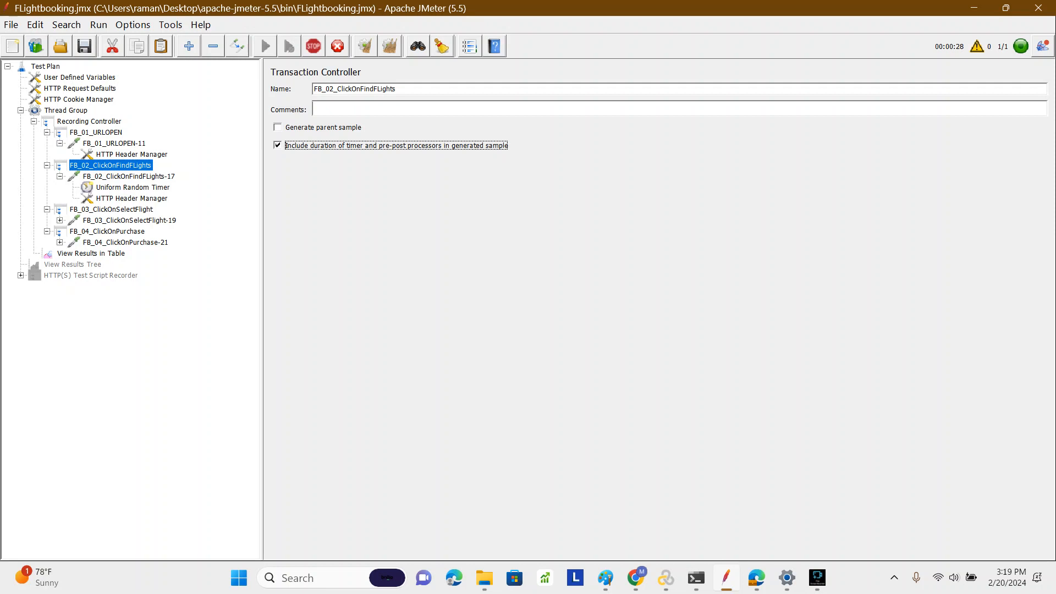
pyautogui.click(132, 188)
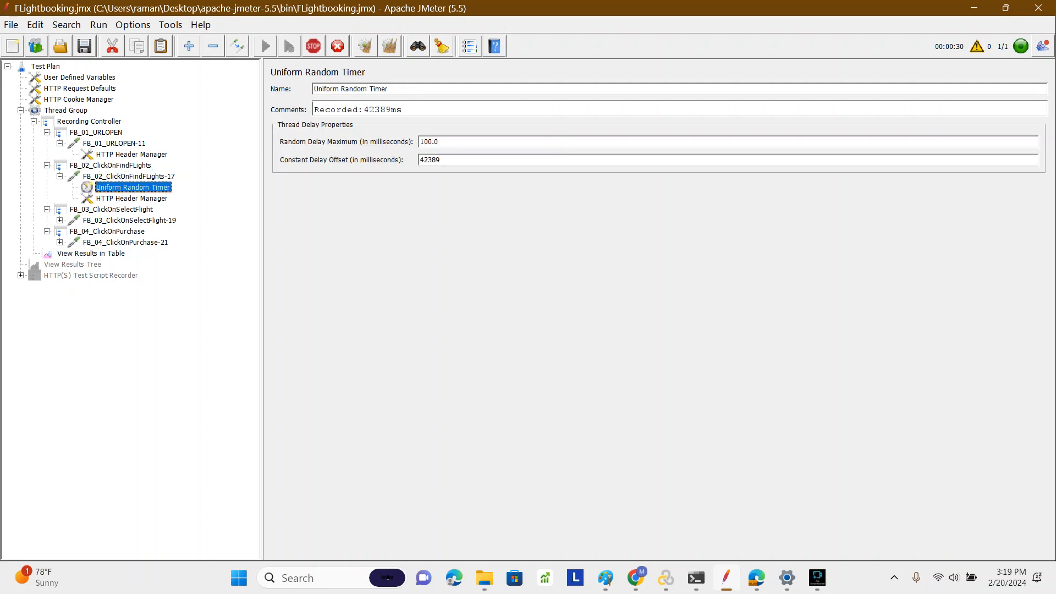
pyautogui.click(110, 165)
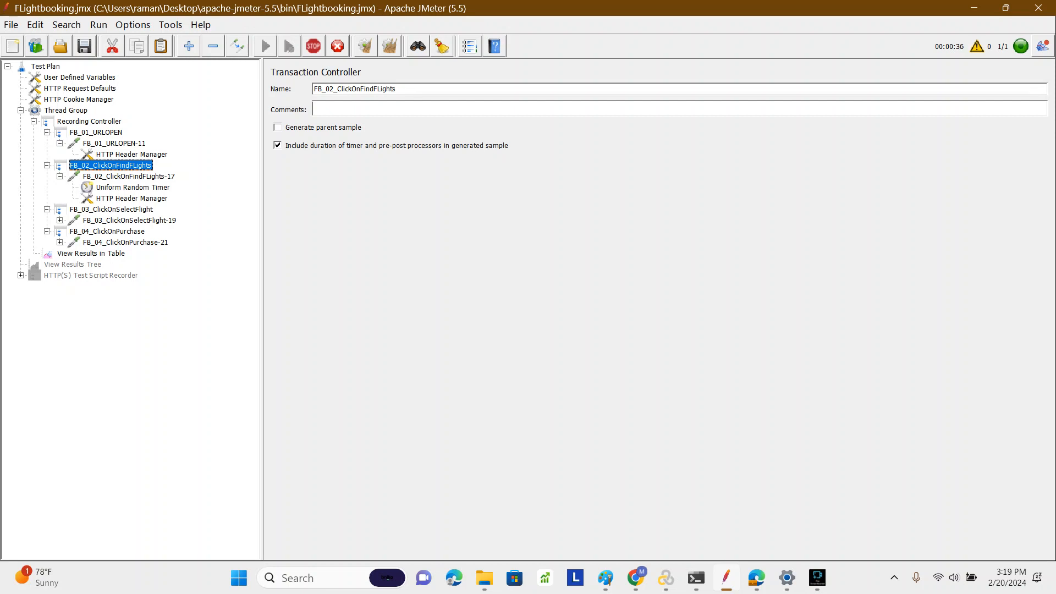
pyautogui.click(133, 187)
pyautogui.click(110, 166)
pyautogui.click(277, 146)
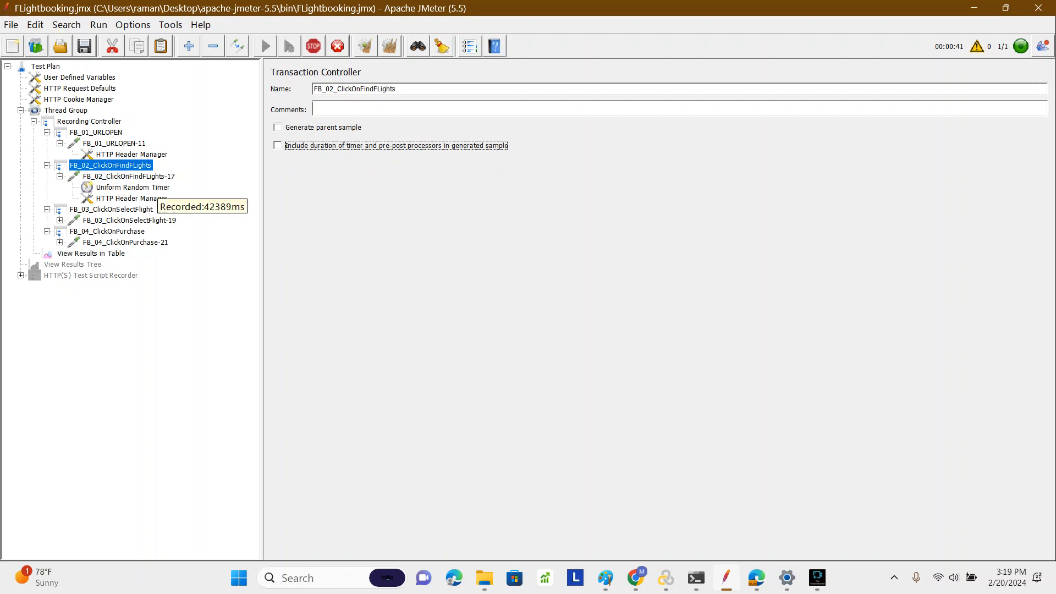
# - Widen the Label column in View Results in Table and compare the FB_02_ClickOnFindFLights transaction row with its FB_02_ClickOnFindFLights-17 request row
pyautogui.click(91, 253)
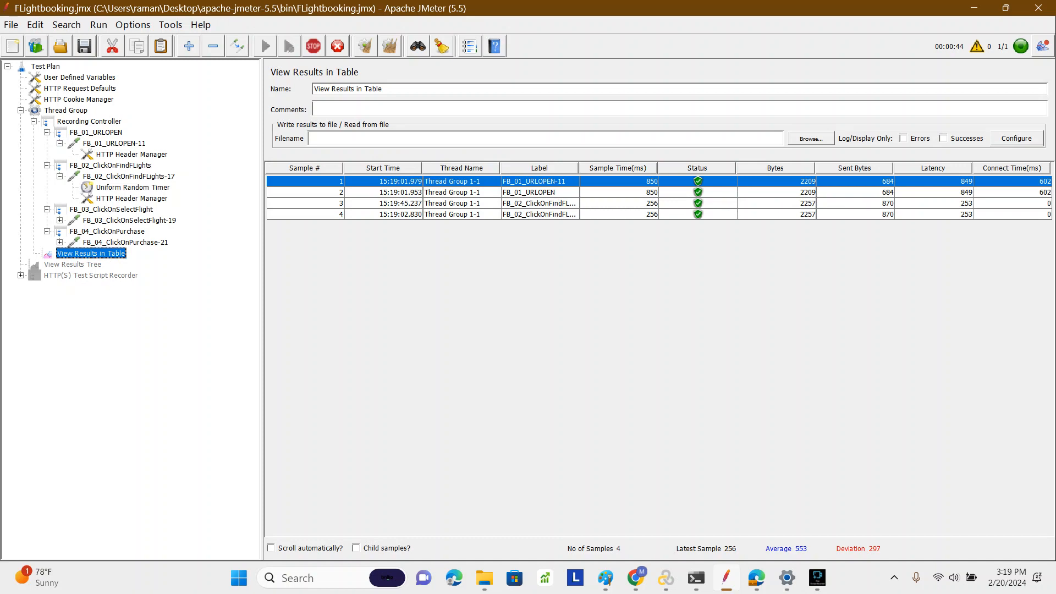
pyautogui.click(540, 193)
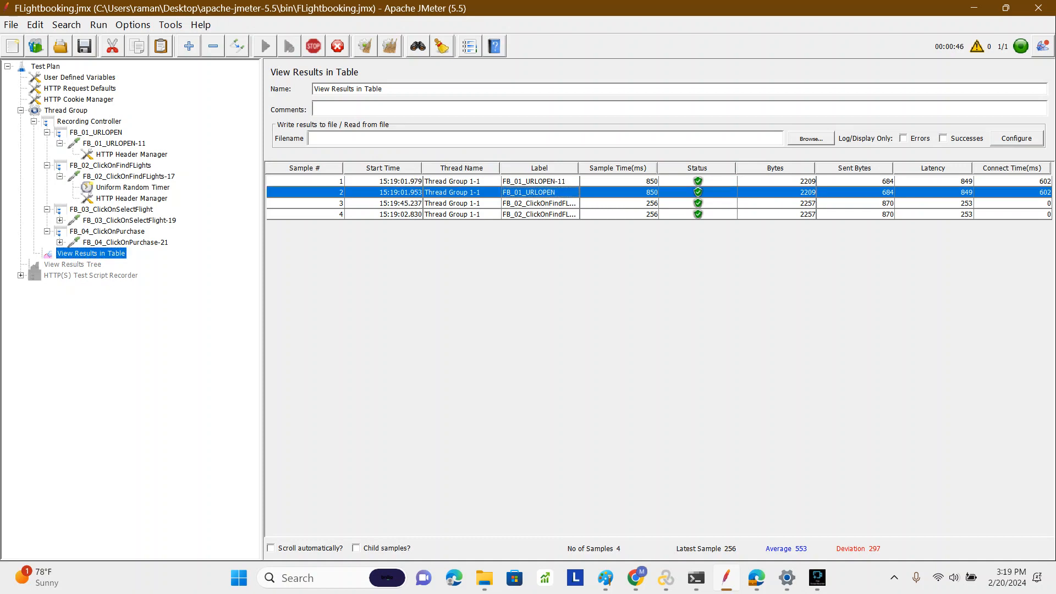
pyautogui.click(540, 215)
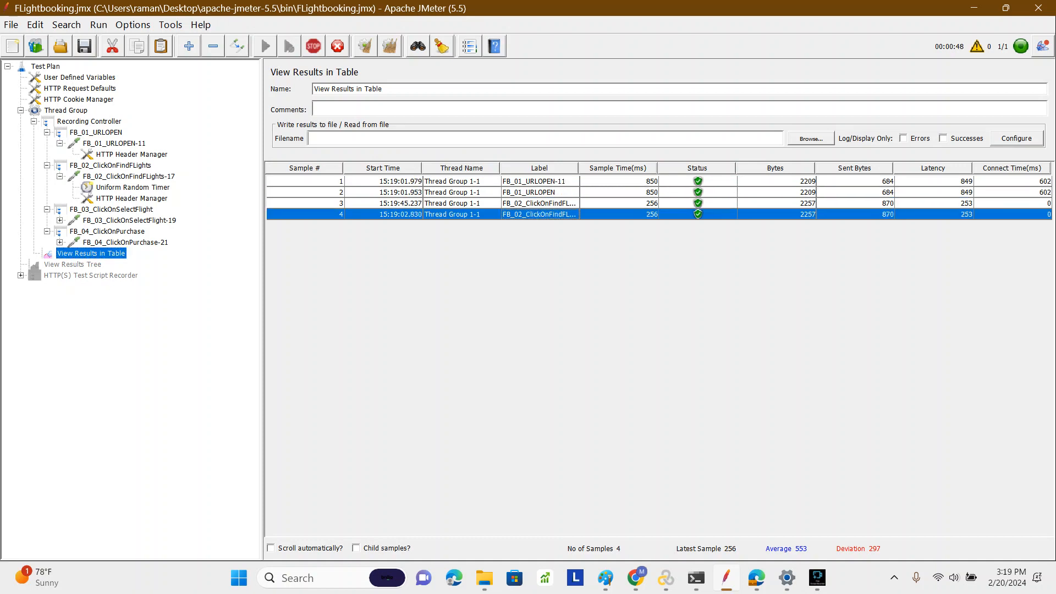
pyautogui.moveTo(579, 168); pyautogui.dragTo(659, 168)
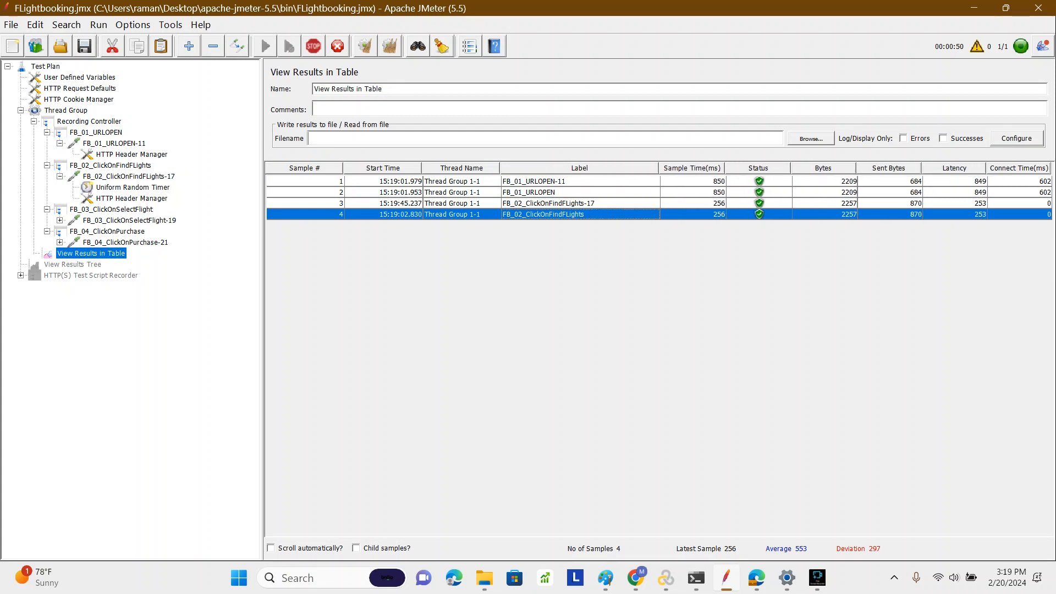
pyautogui.click(580, 204)
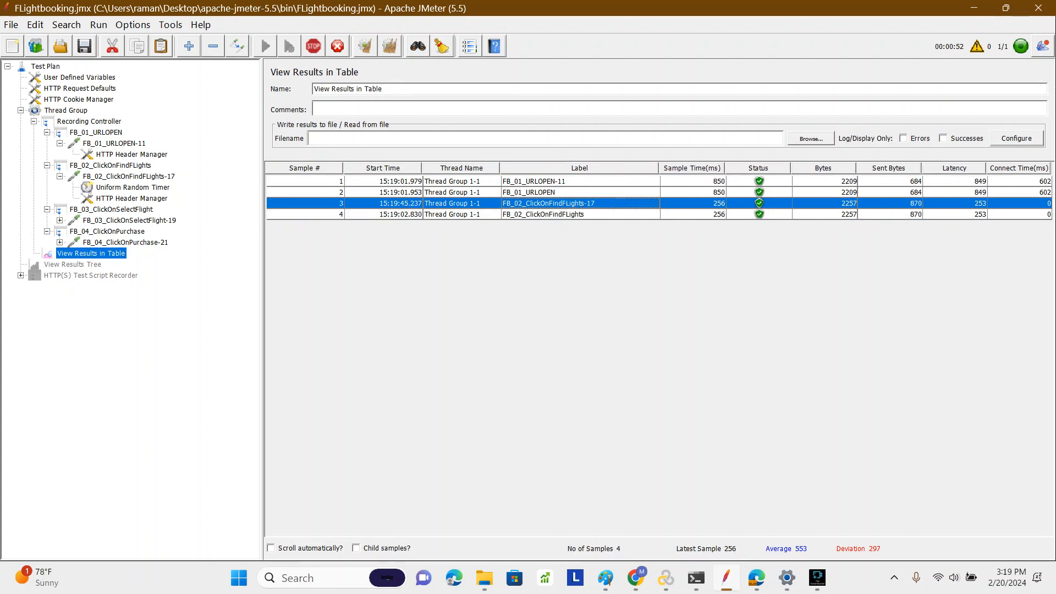
pyautogui.click(580, 215)
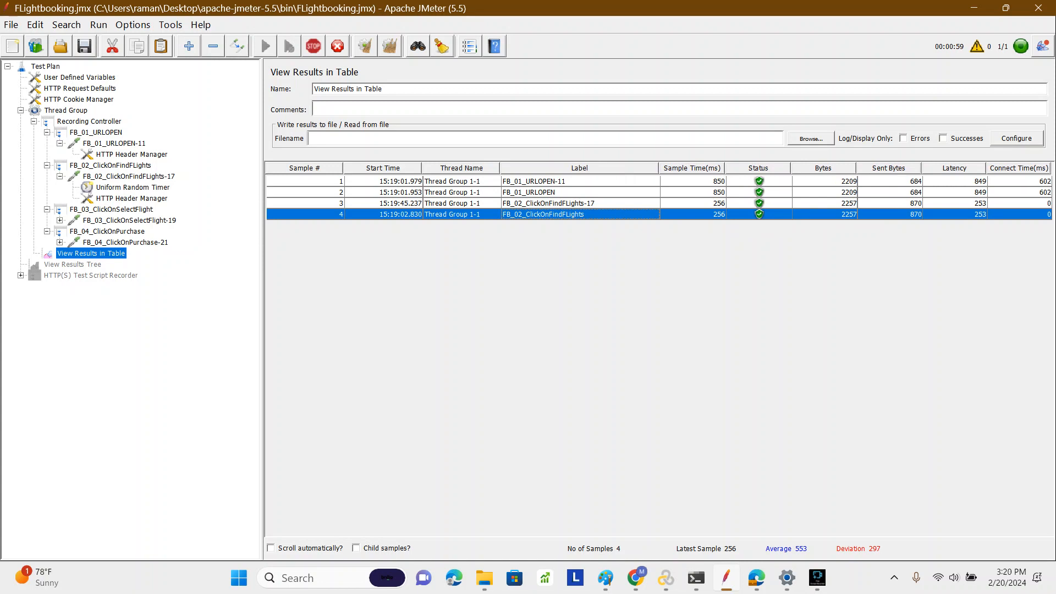
pyautogui.moveTo(691, 205)
pyautogui.mouseDown()
pyautogui.moveTo(693, 194)
pyautogui.moveTo(693, 202)
pyautogui.mouseUp()
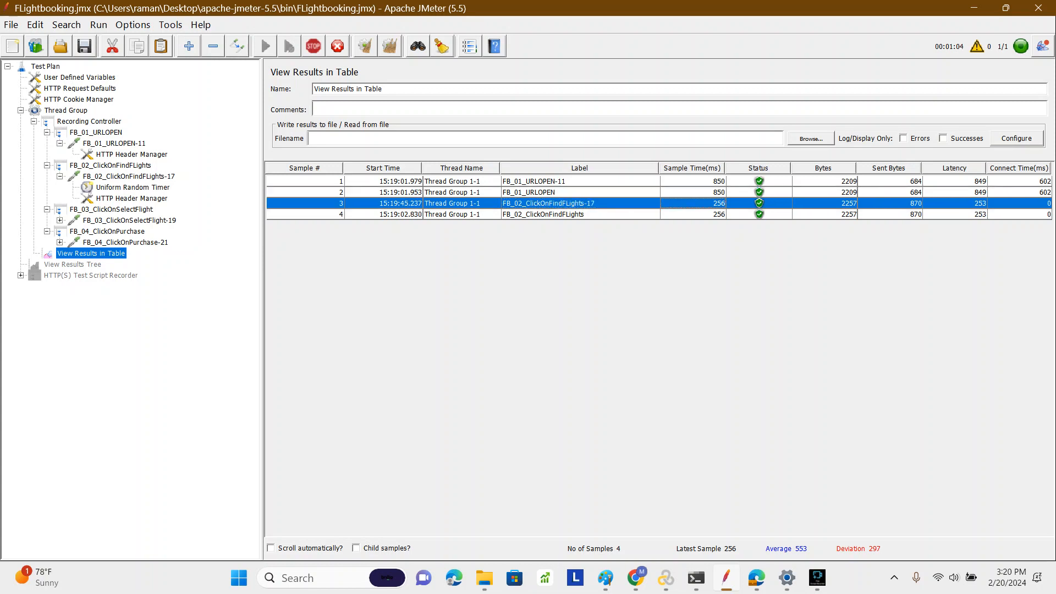
pyautogui.click(616, 215)
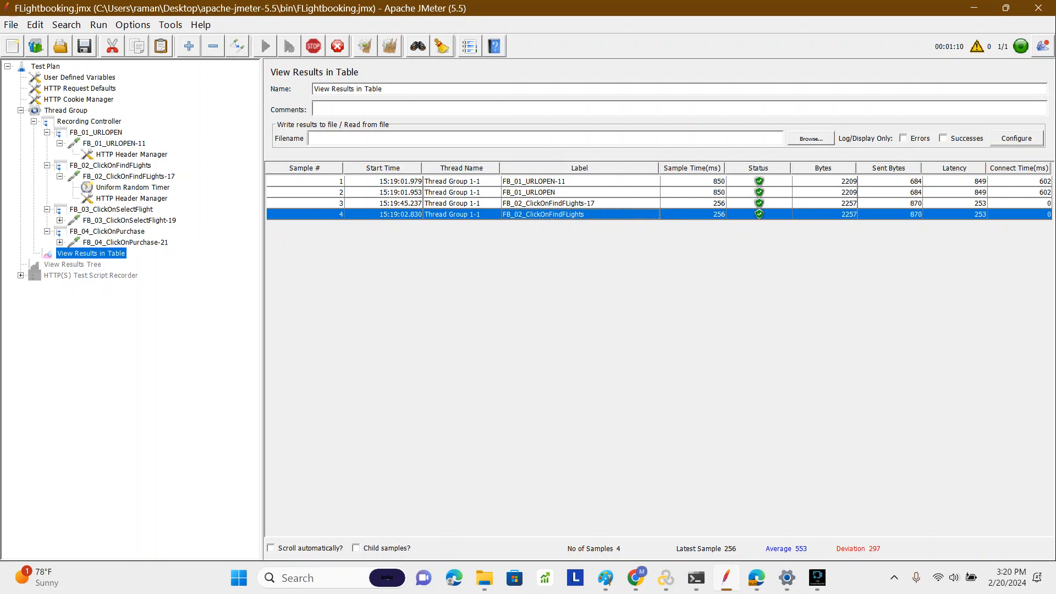
# - Check the FB_01_URLOPEN controller against its HTTP request, and stop the running flight booking test
pyautogui.click(97, 133)
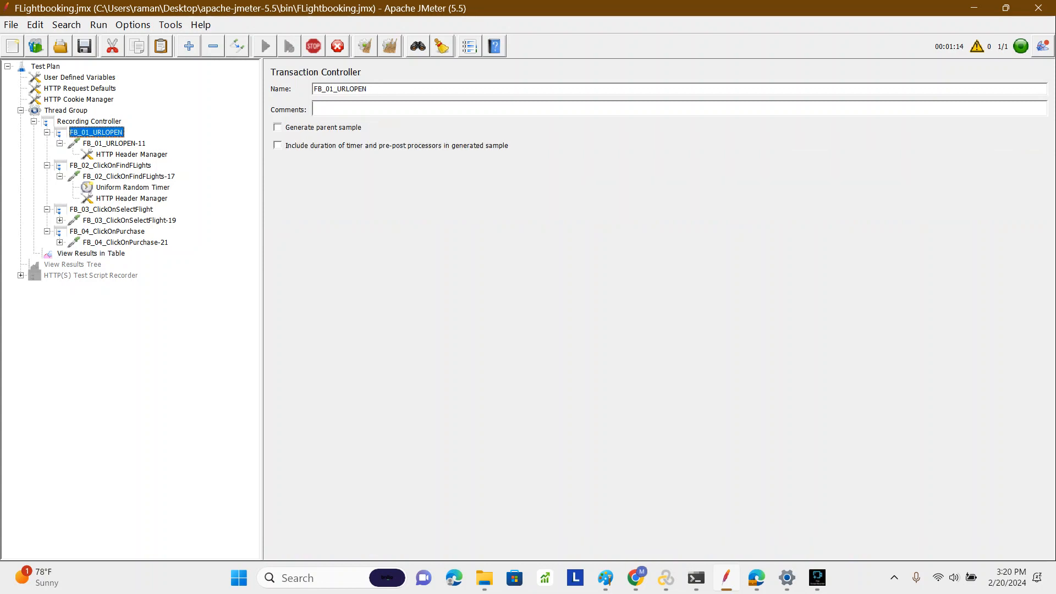
pyautogui.click(114, 144)
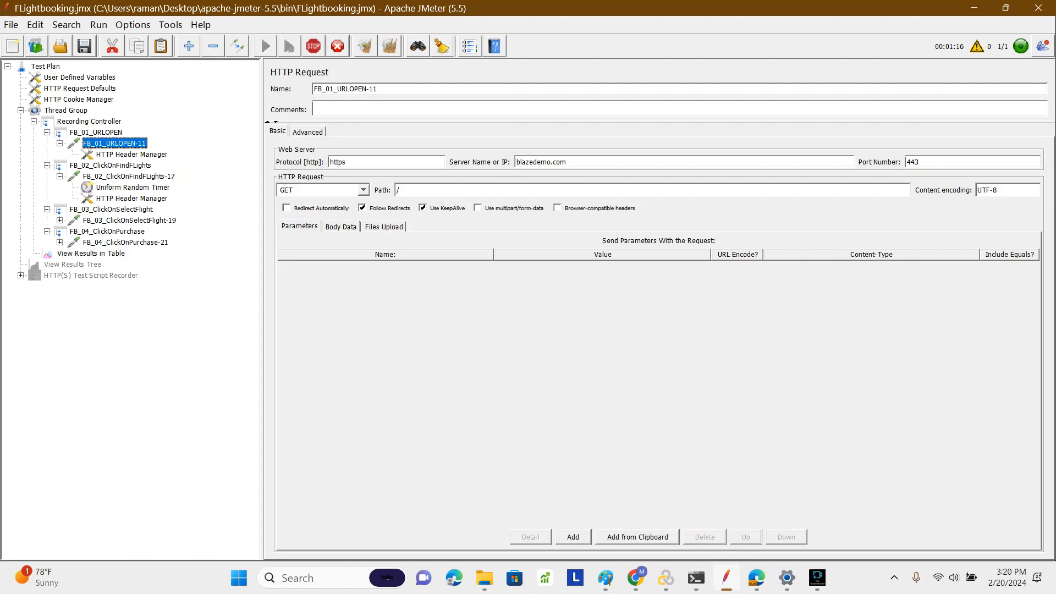
pyautogui.click(96, 133)
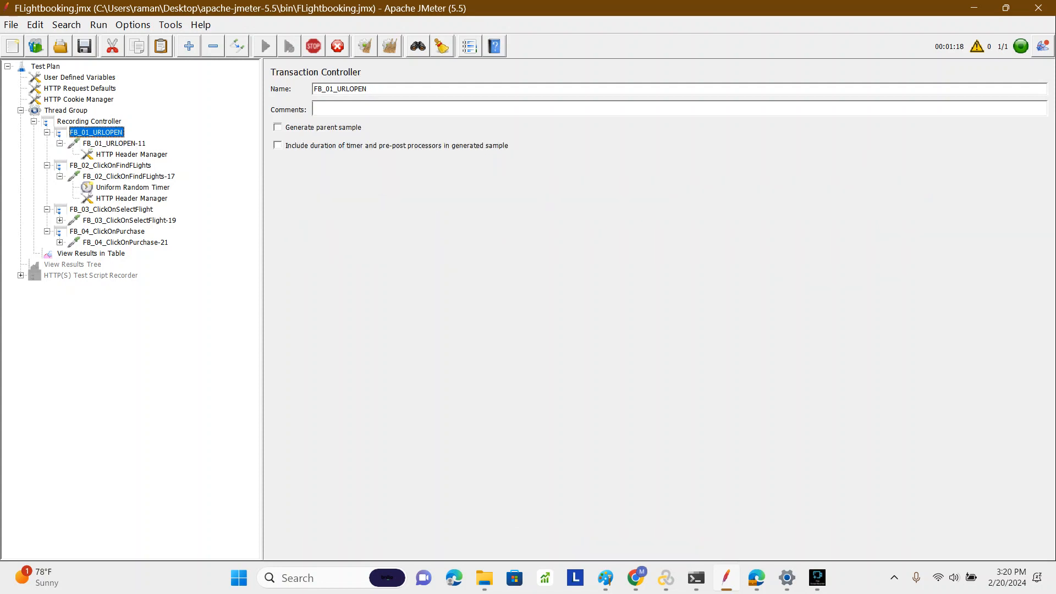
pyautogui.click(314, 46)
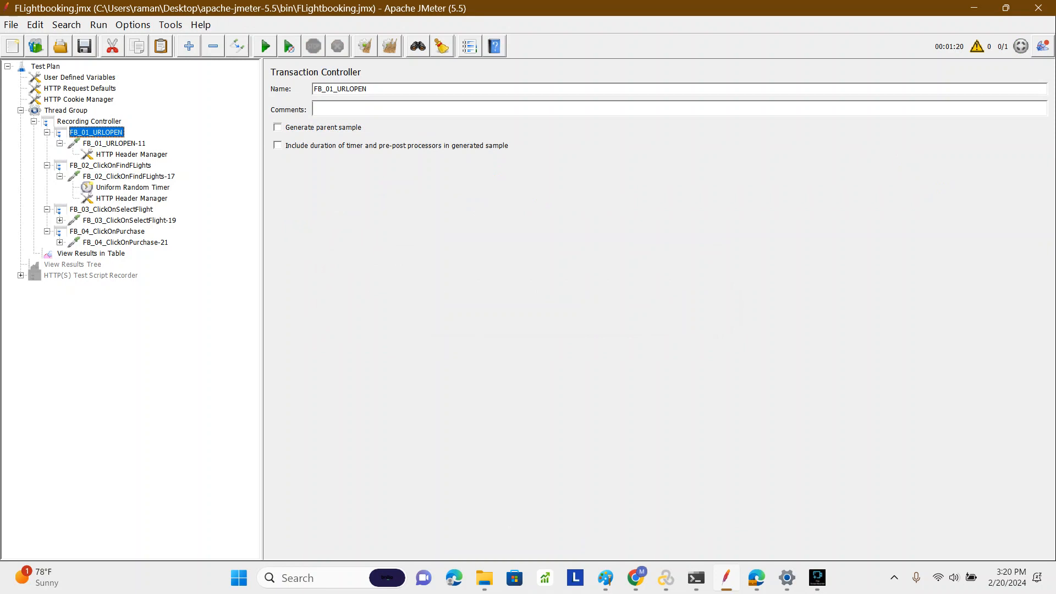
# - Open the recent test plan WT_FlightBooking_2.jmx and expand the jp@gc - Ultimate Thread Group to show its schedule and transactions
pyautogui.click(11, 25)
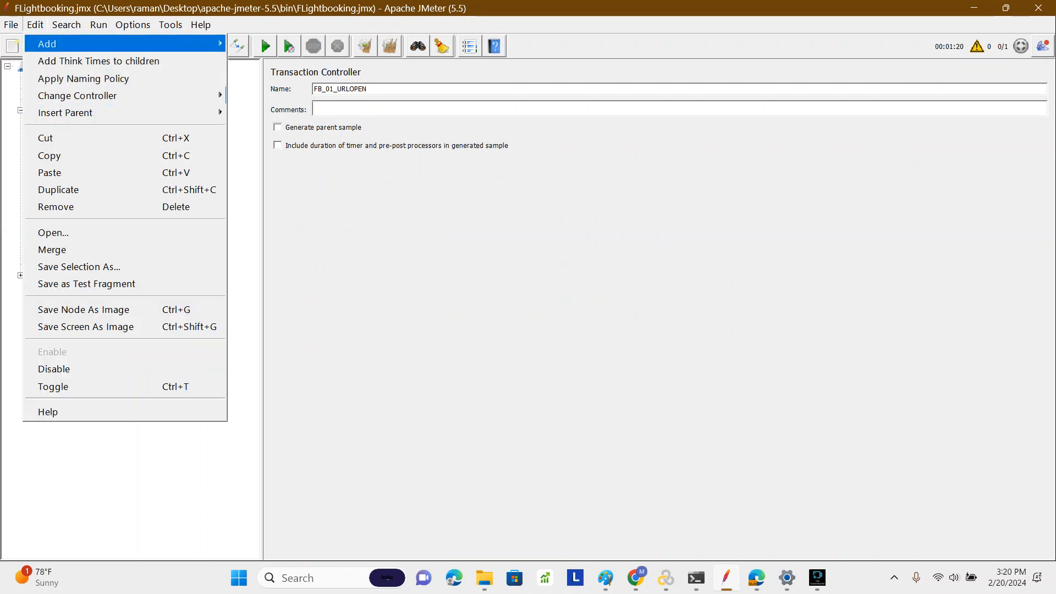
pyautogui.moveTo(43, 96)
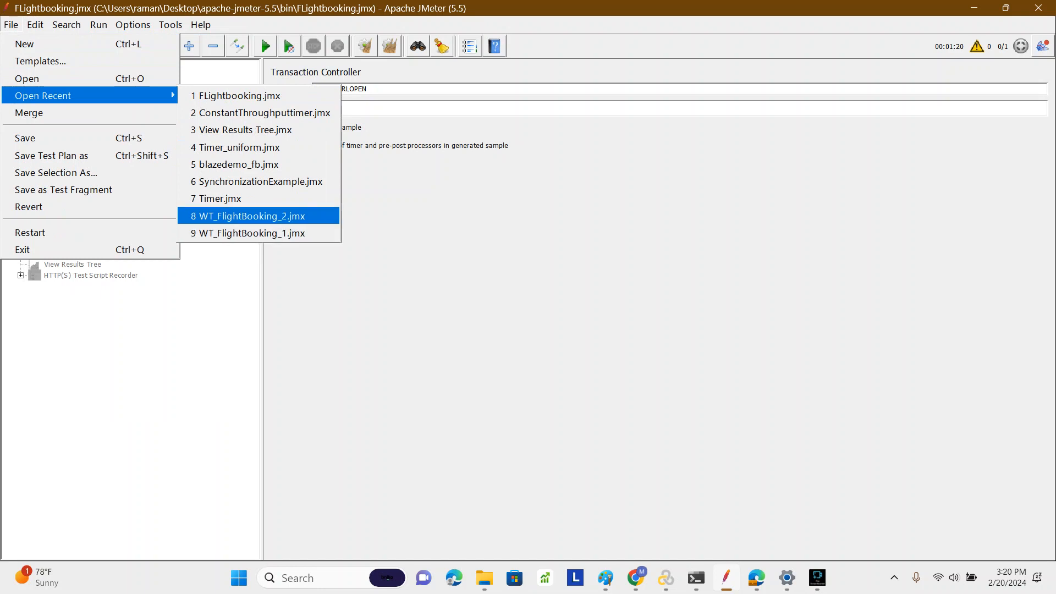
pyautogui.click(258, 216)
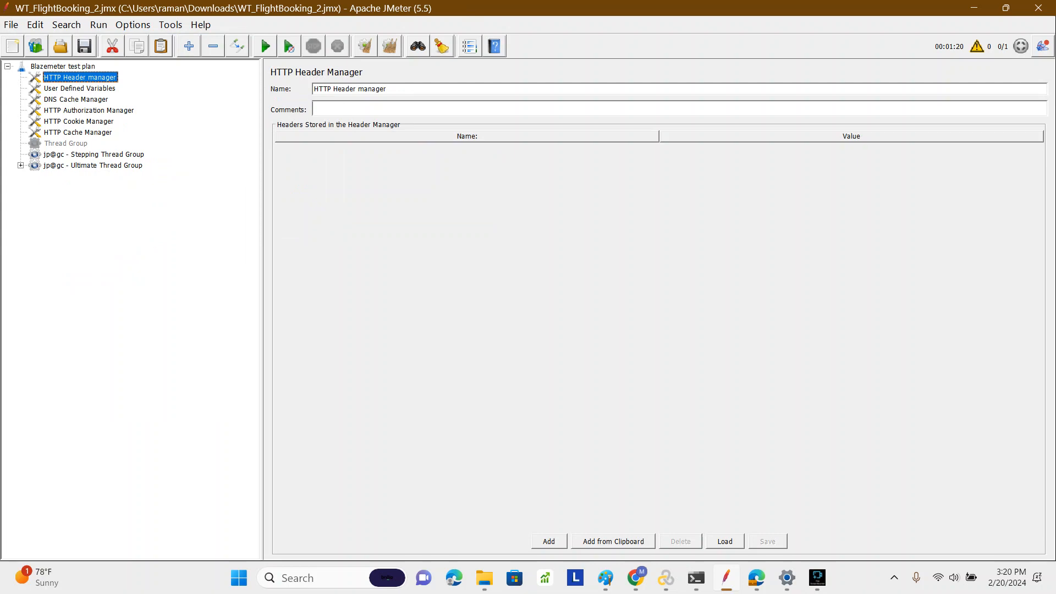
pyautogui.click(21, 166)
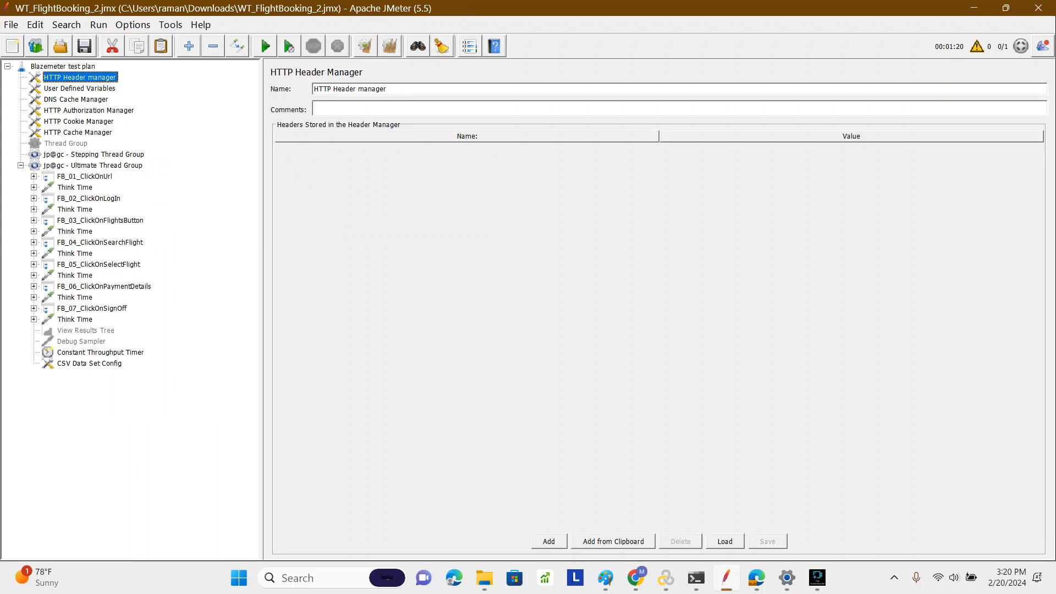
pyautogui.click(93, 166)
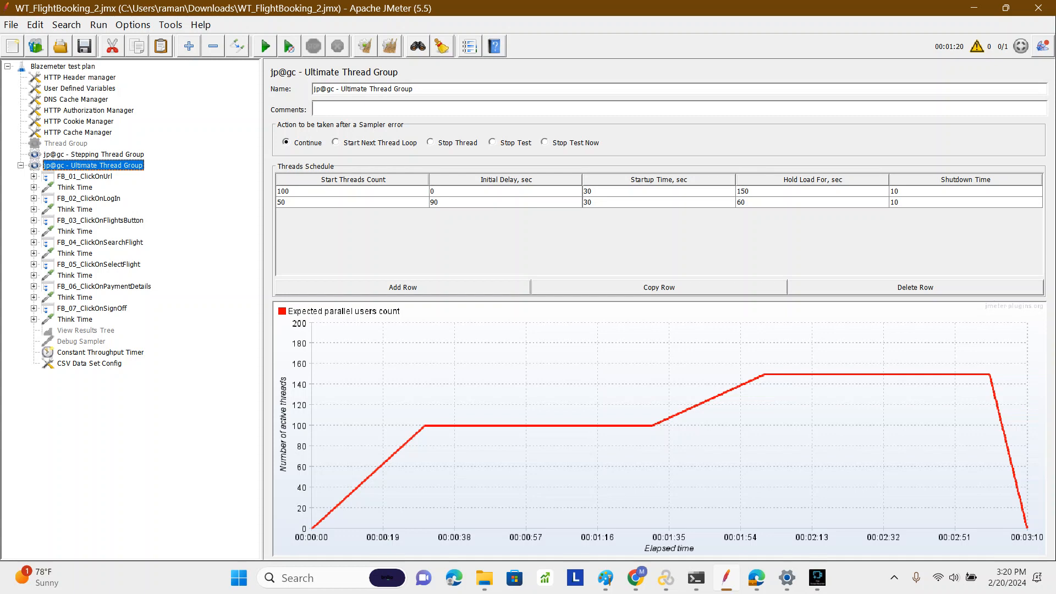
# - Expand the FB_01_ClickOnUrl transaction controller and compare its name and options with its WebTours/index.htm request
pyautogui.click(33, 176)
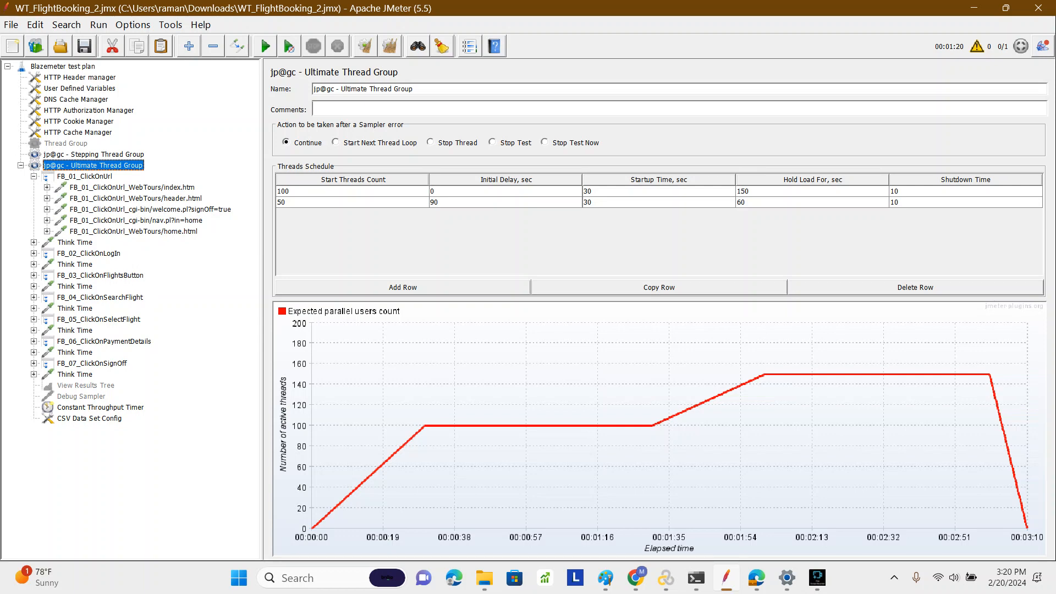
pyautogui.click(132, 187)
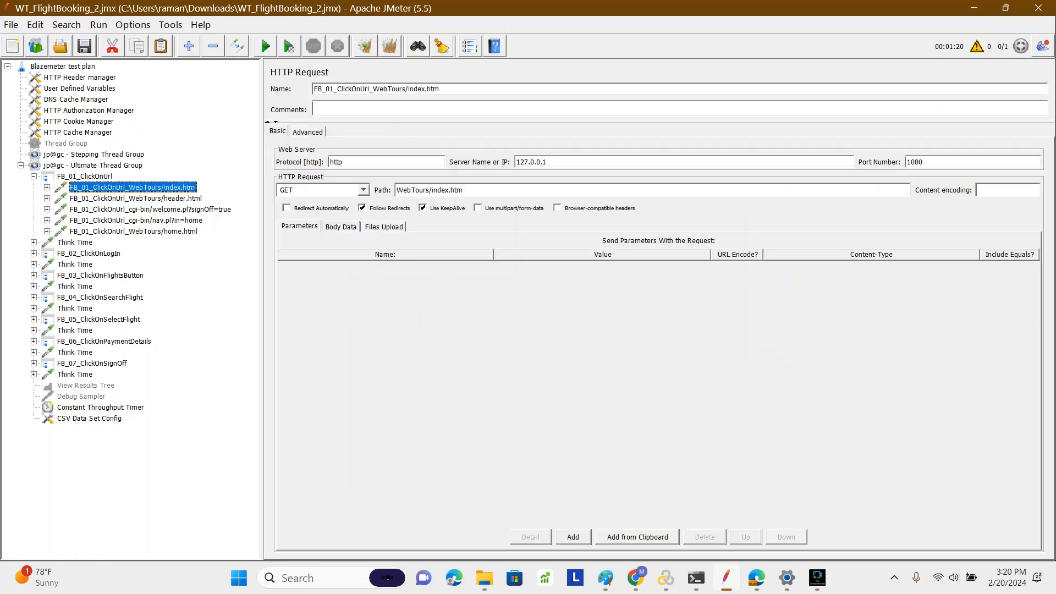
pyautogui.click(85, 177)
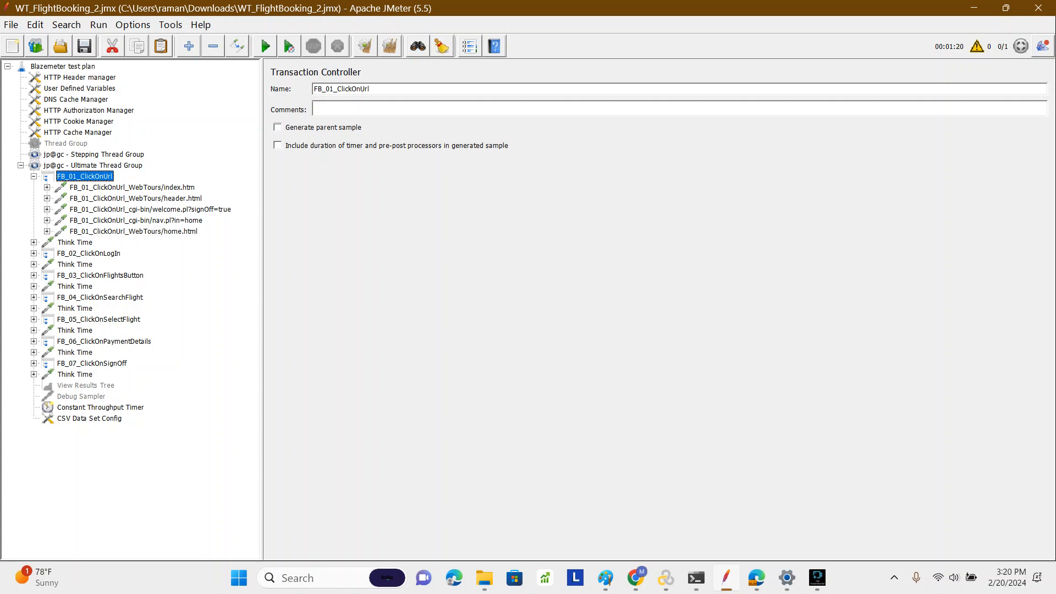
pyautogui.click(132, 187)
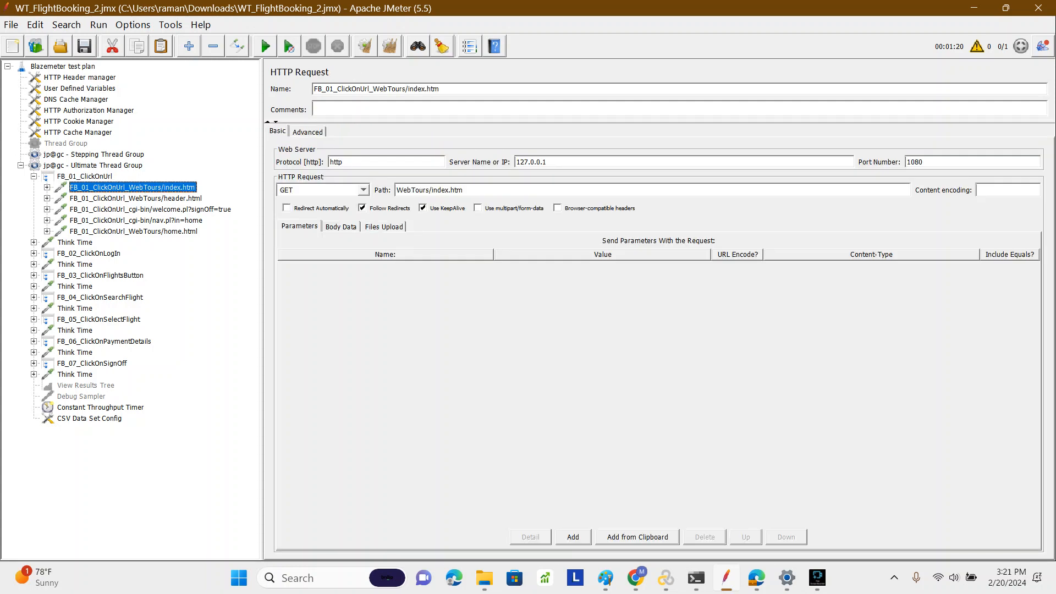
pyautogui.click(84, 177)
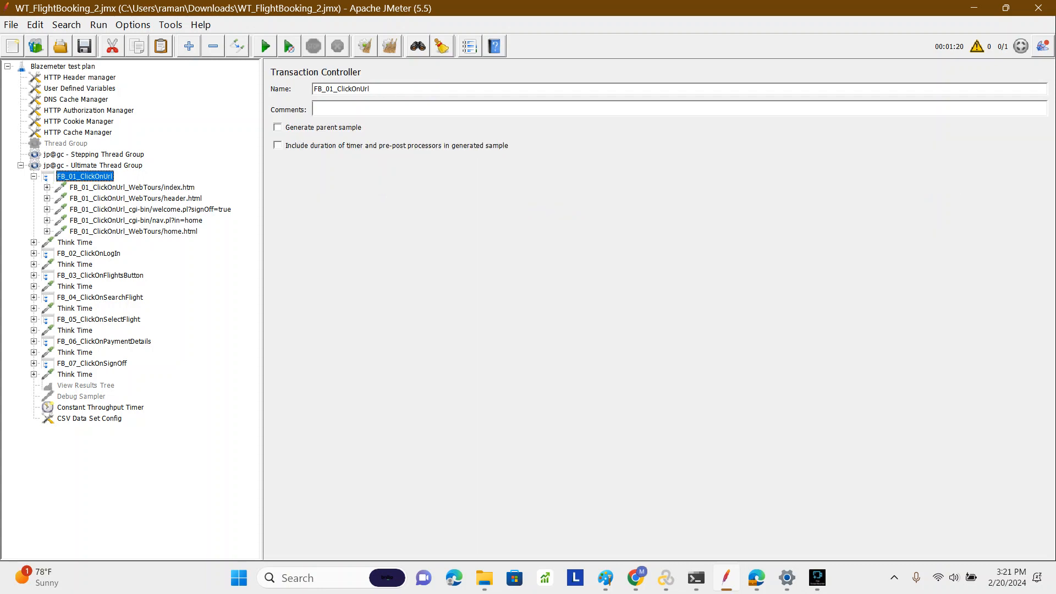
pyautogui.doubleClick(355, 88)
pyautogui.tripleClick(355, 88)
# - Review the index.htm, header.html and welcome.pl requests grouped under FB_01_ClickOnUrl, and return to the controller
pyautogui.click(132, 188)
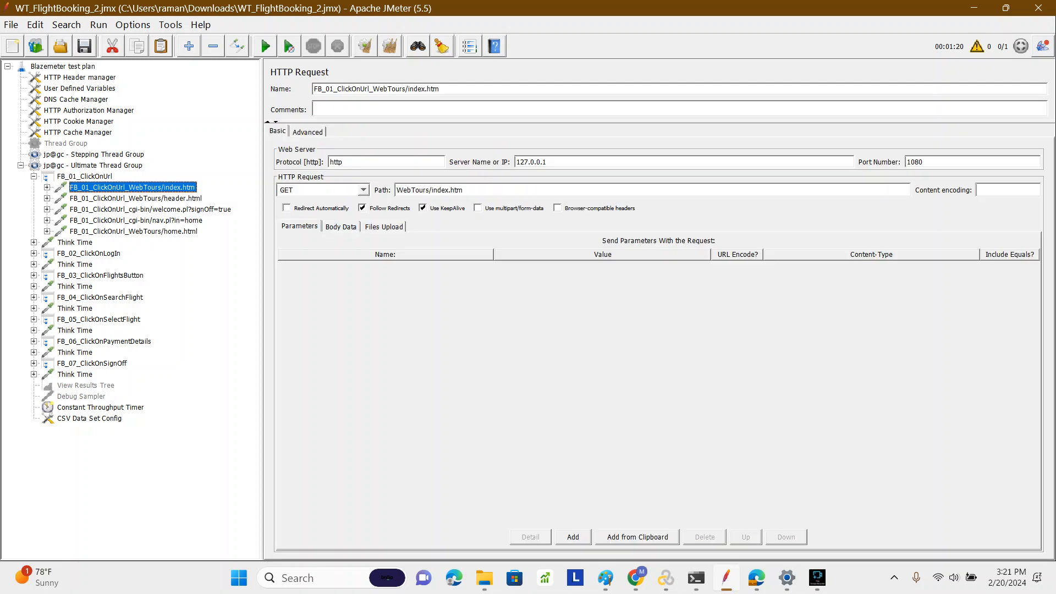
pyautogui.click(136, 199)
pyautogui.click(150, 210)
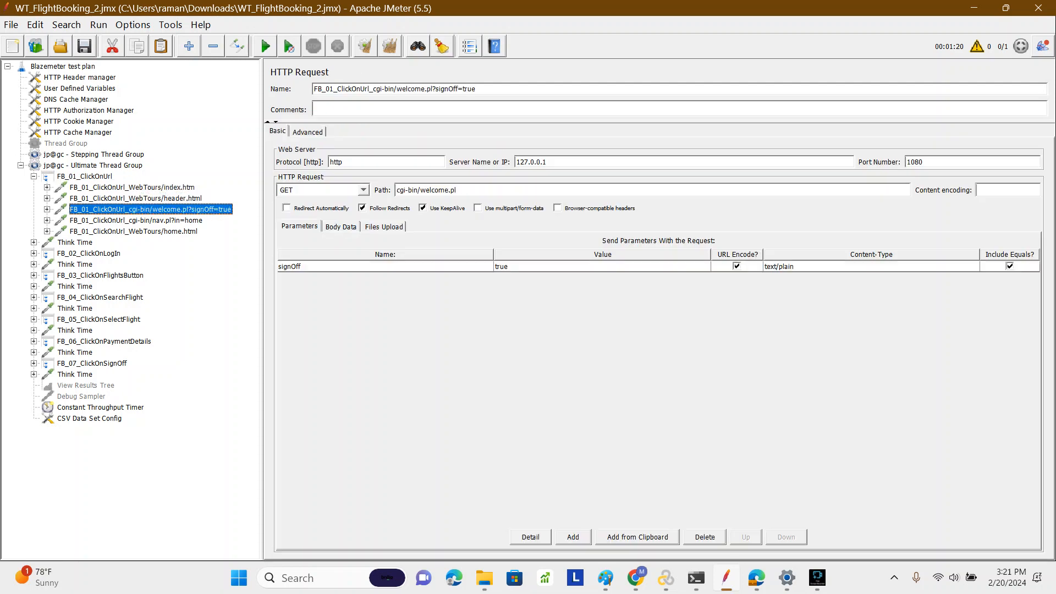
pyautogui.click(84, 176)
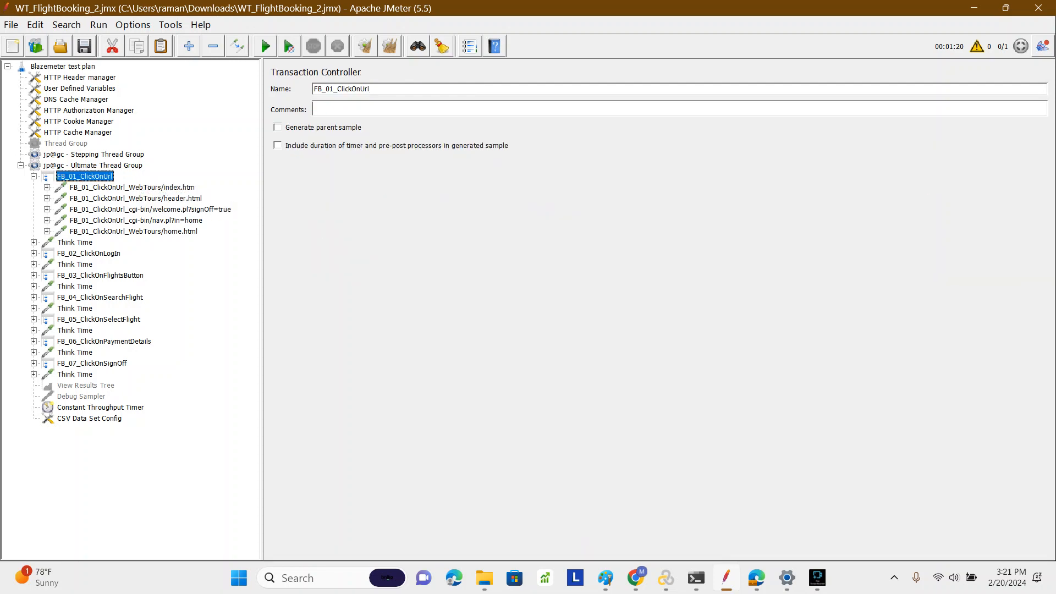
# - Compare the index.htm and header.html requests with their parent FB_01_ClickOnUrl transaction controller
pyautogui.hotkey('ctrl', 'a')
pyautogui.click(277, 127)
pyautogui.click(132, 188)
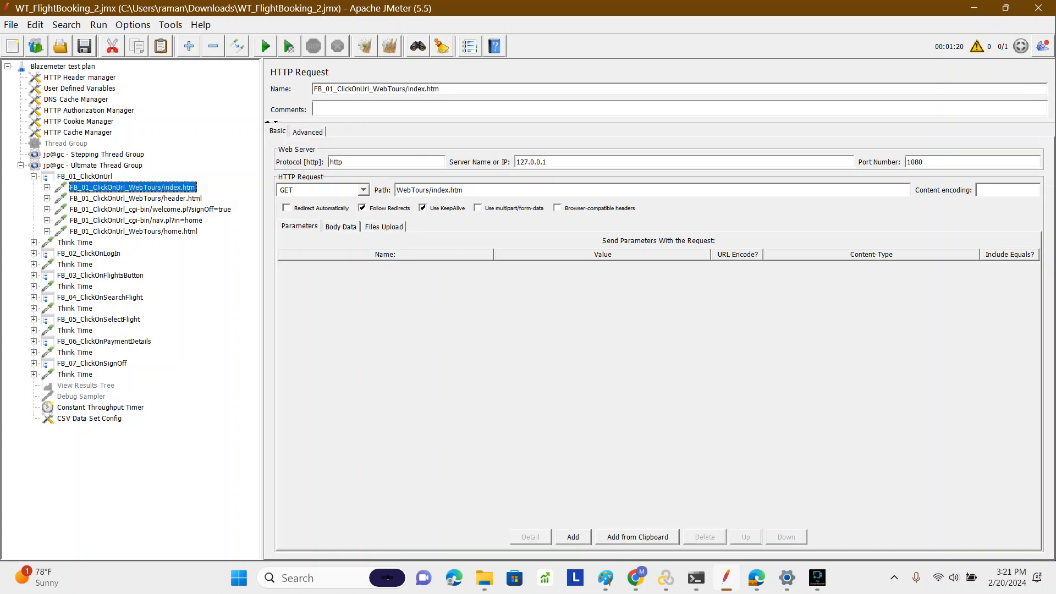
pyautogui.click(136, 198)
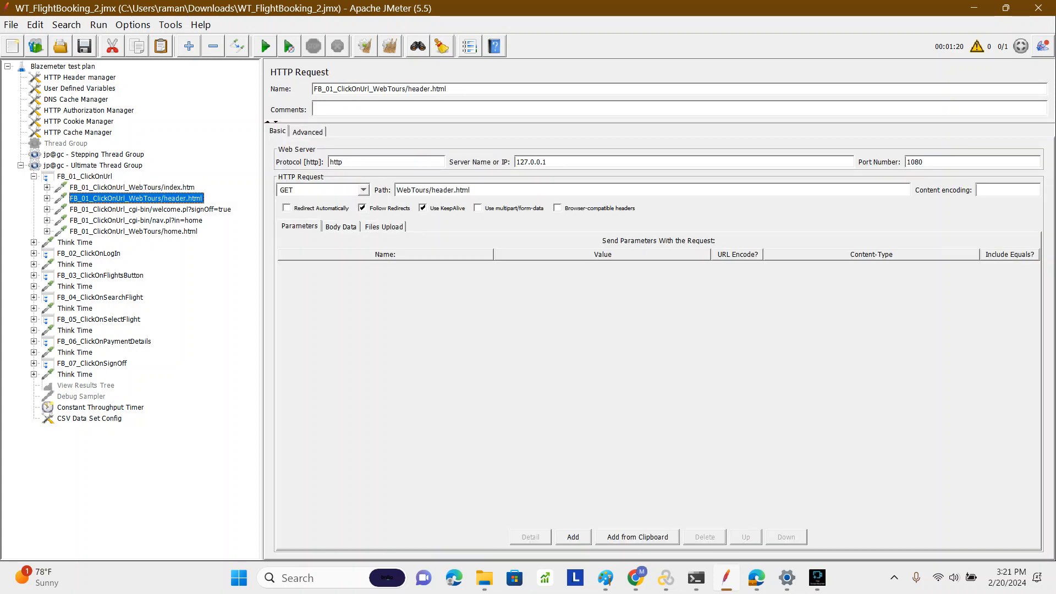
pyautogui.click(93, 165)
pyautogui.click(85, 176)
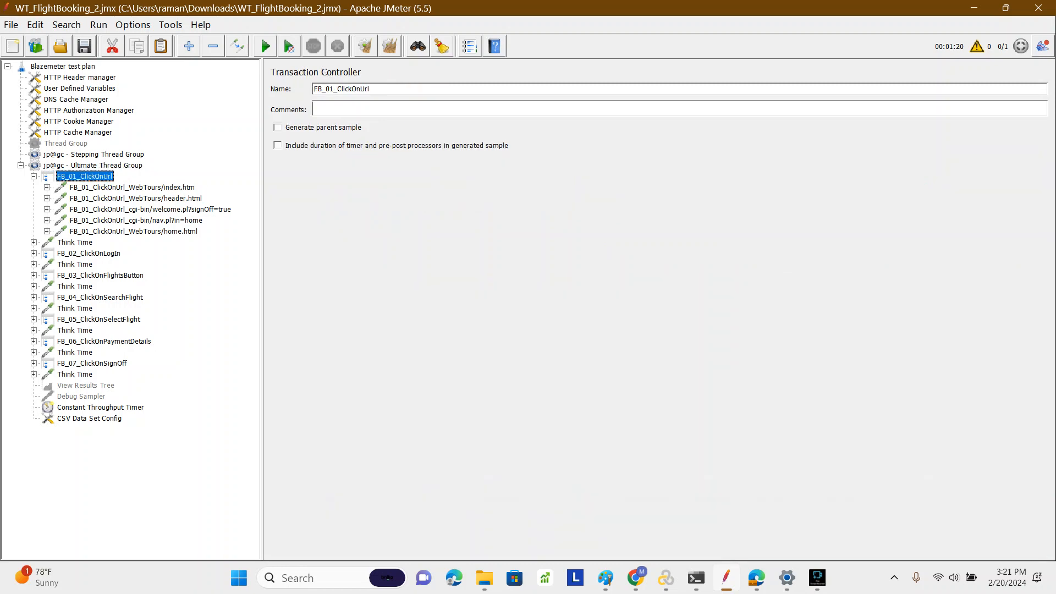
# - Inspect the Think Time action after FB_01_ClickOnUrl with its Pause timer, and expand the index.htm request to show its header manager
pyautogui.click(34, 242)
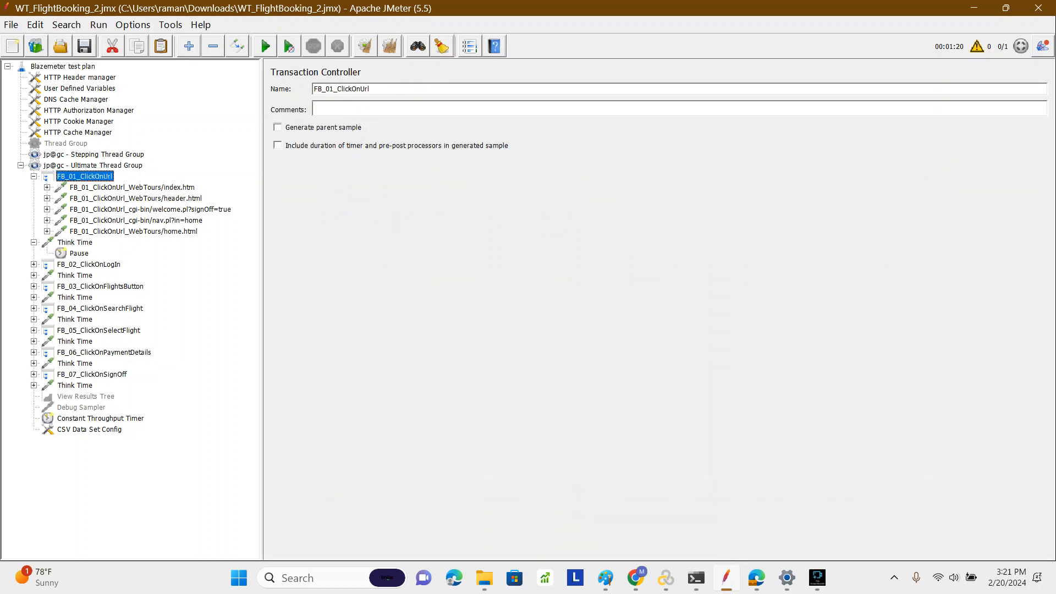
pyautogui.click(75, 243)
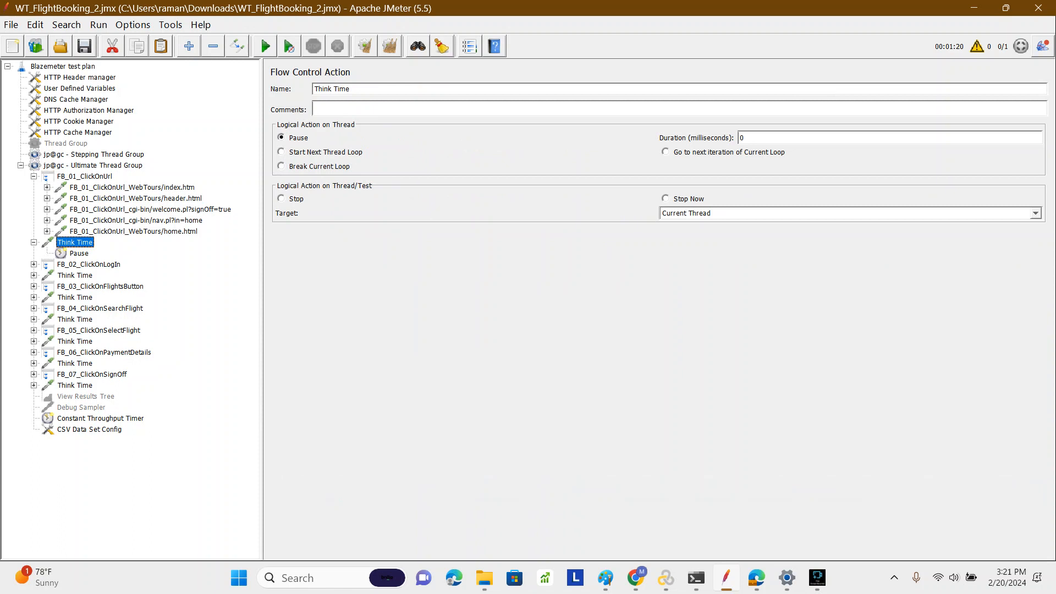
pyautogui.click(47, 188)
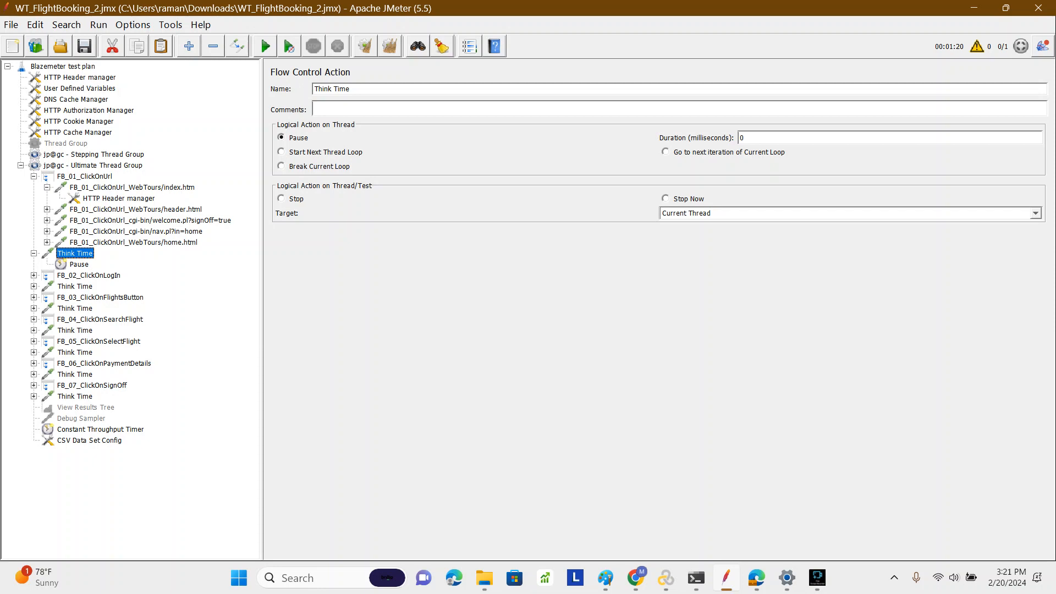
pyautogui.press('Left')
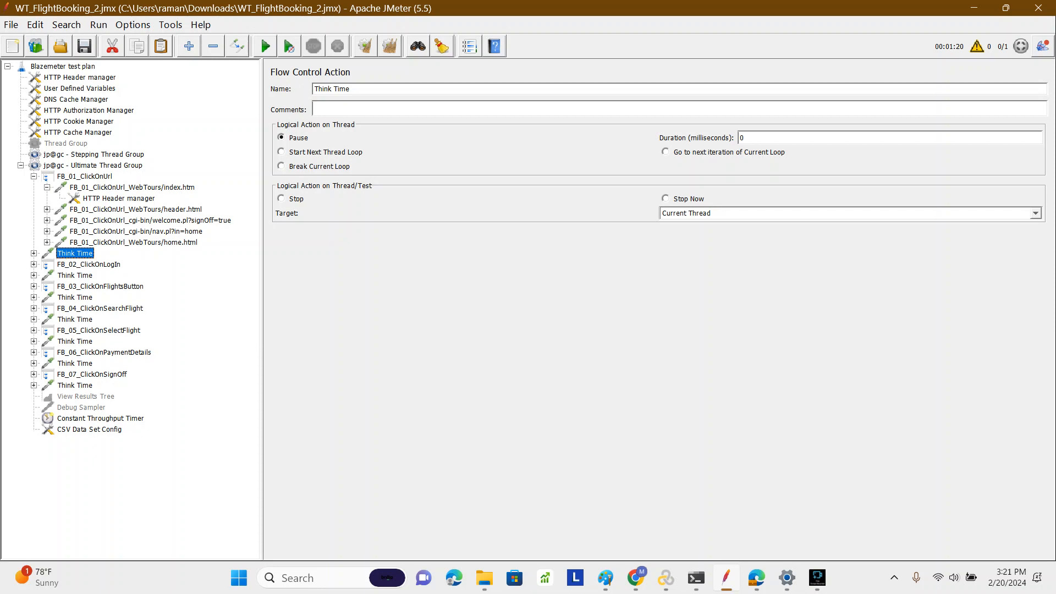
# - Expand the FB_02_ClickOnLogIn, FB_03_ClickOnFlightsButton and FB_04_ClickOnSearchFlight controllers to view their grouped requests, and return to FB_01_ClickOnUrl
pyautogui.click(34, 265)
pyautogui.click(88, 265)
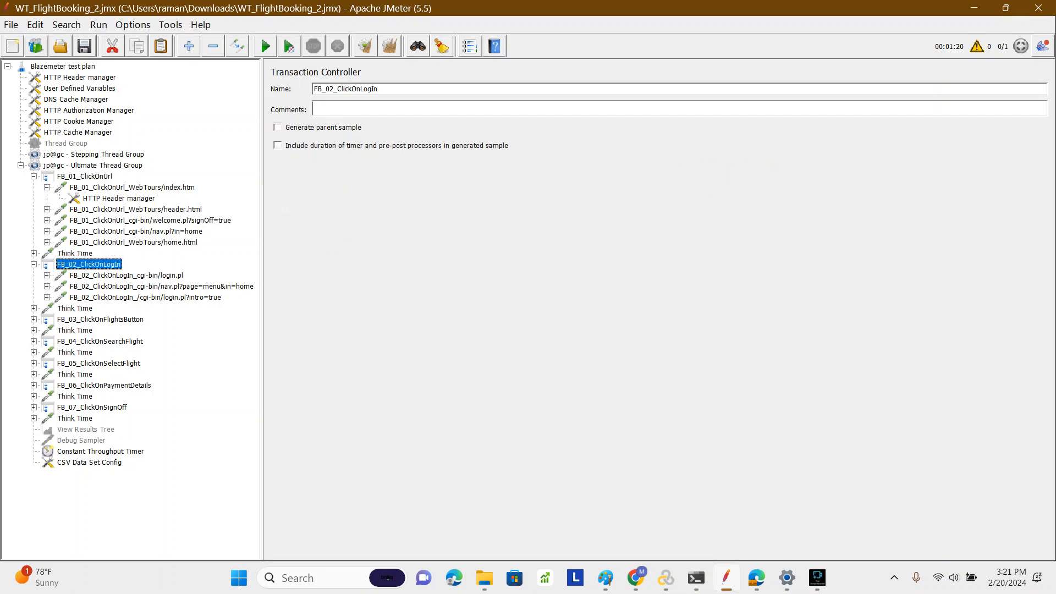
pyautogui.click(33, 320)
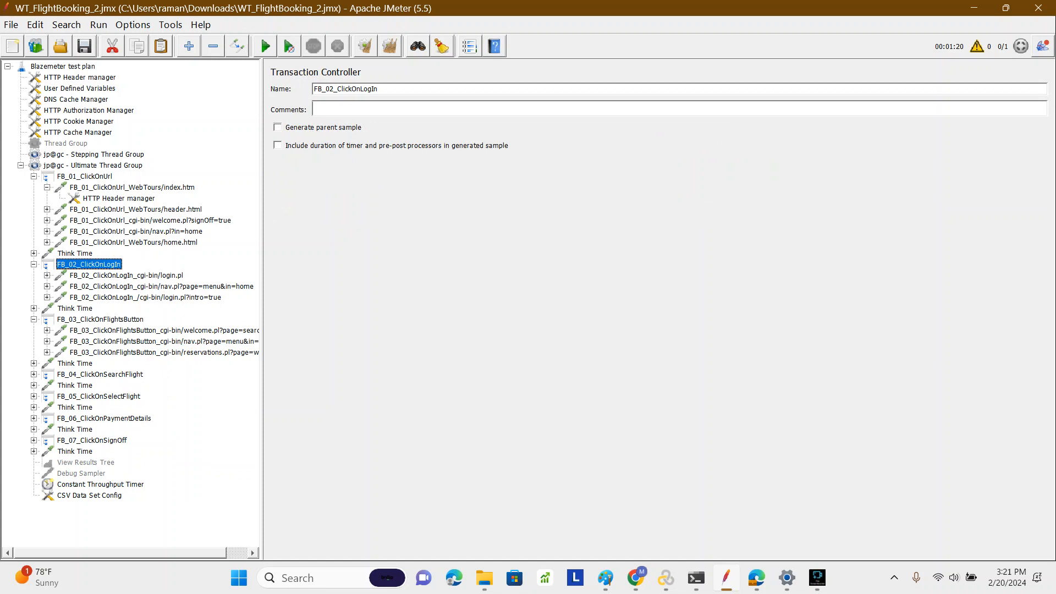
pyautogui.click(35, 375)
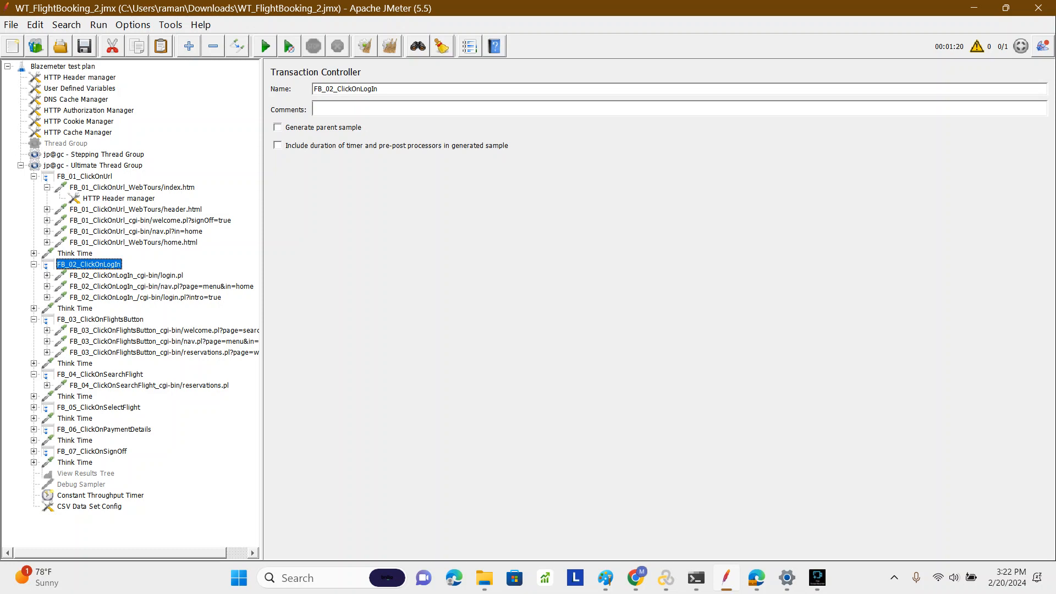
pyautogui.click(84, 177)
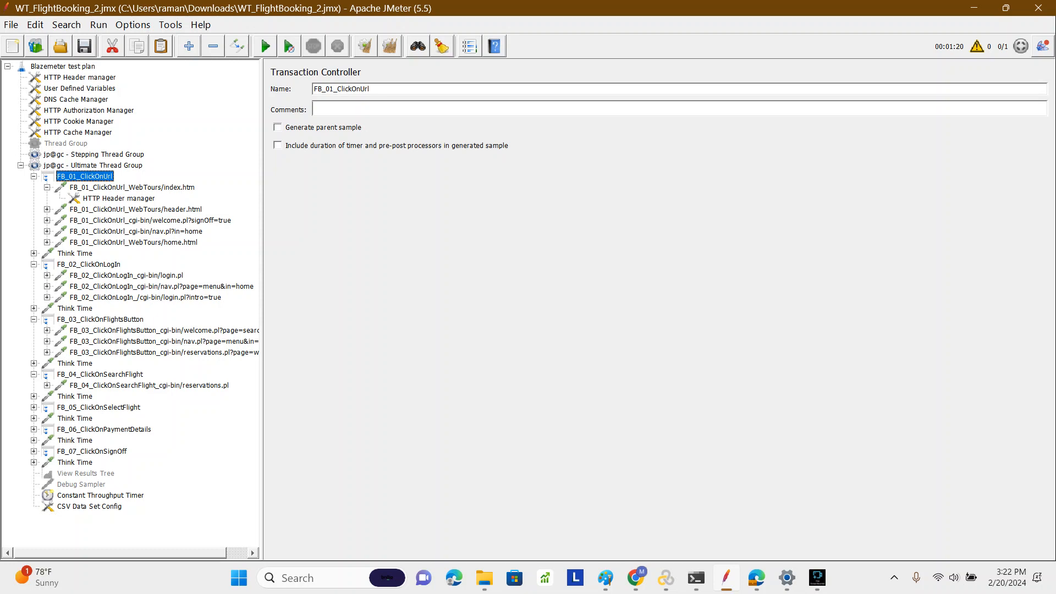
pyautogui.click(47, 187)
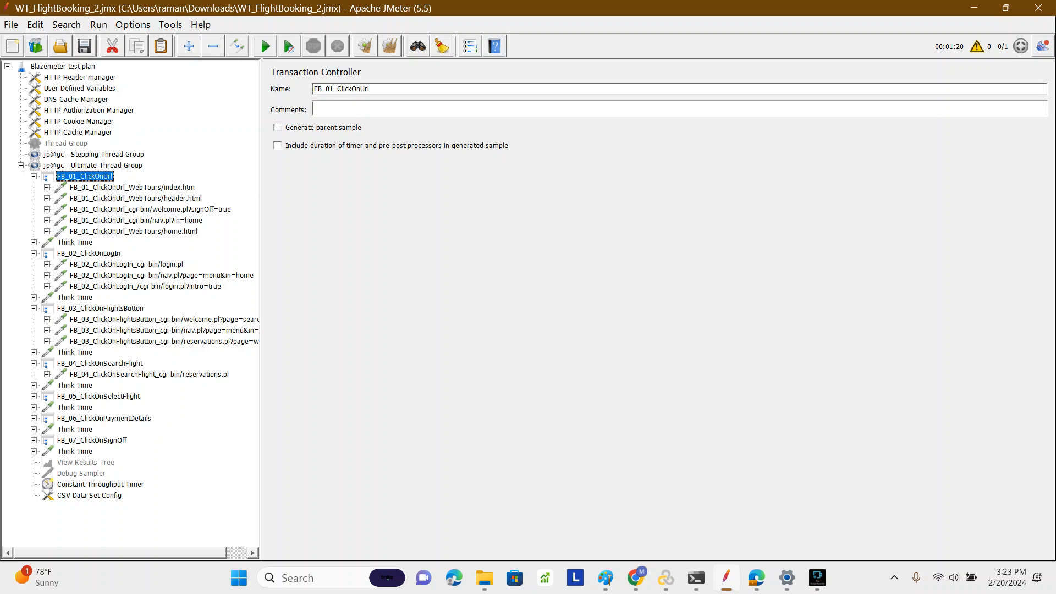
# - Open the recent test plan ConstantThroughputtimer.jmx and expand the Thread Group and its URL transaction controller to show the dummy samplers
pyautogui.click(11, 24)
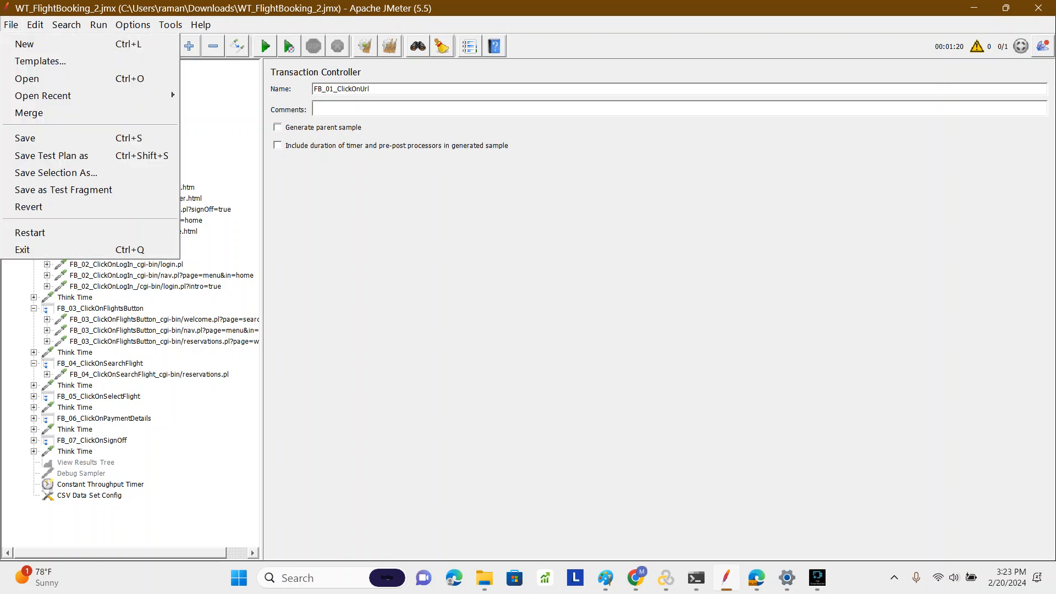
pyautogui.moveTo(43, 95)
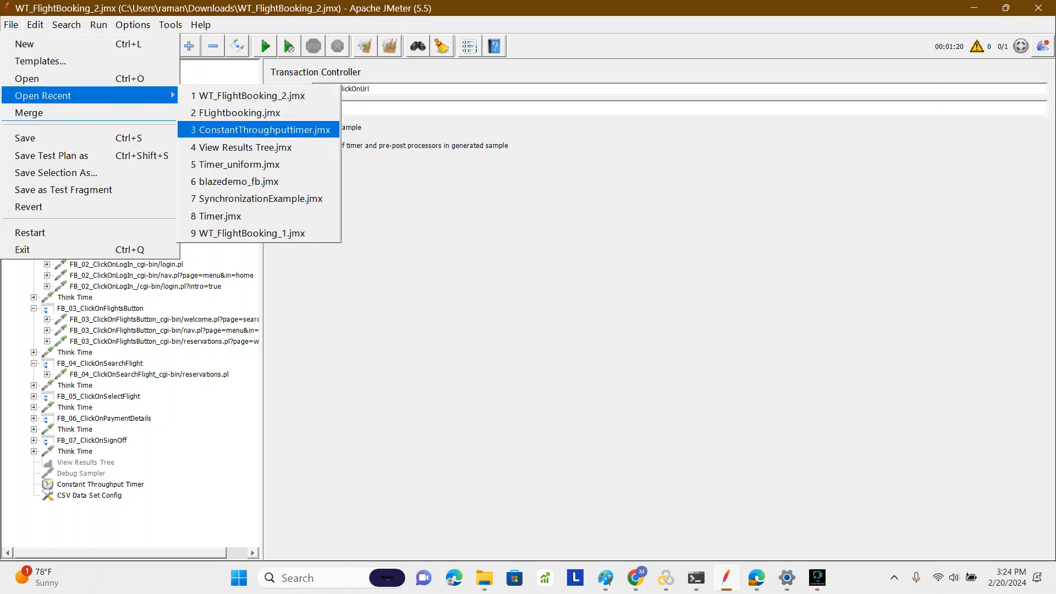
pyautogui.press('Return')
pyautogui.click(21, 77)
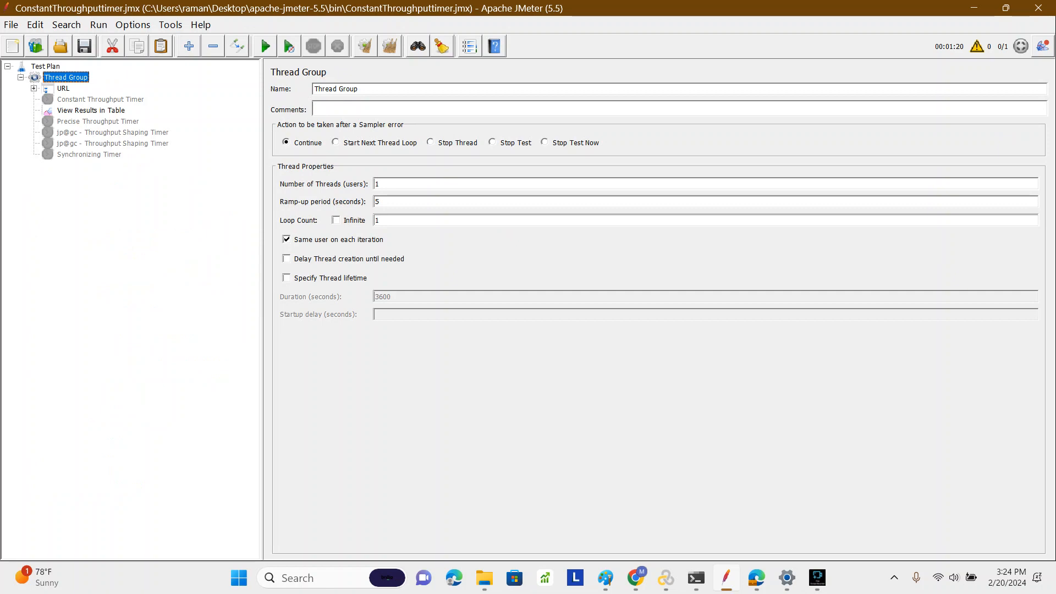
pyautogui.click(34, 89)
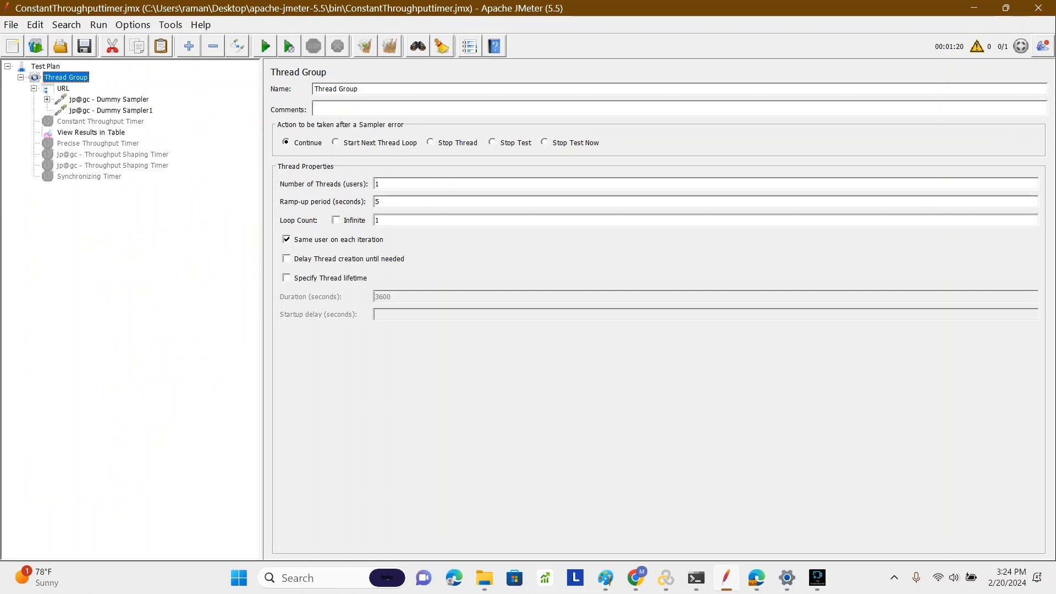
pyautogui.click(109, 99)
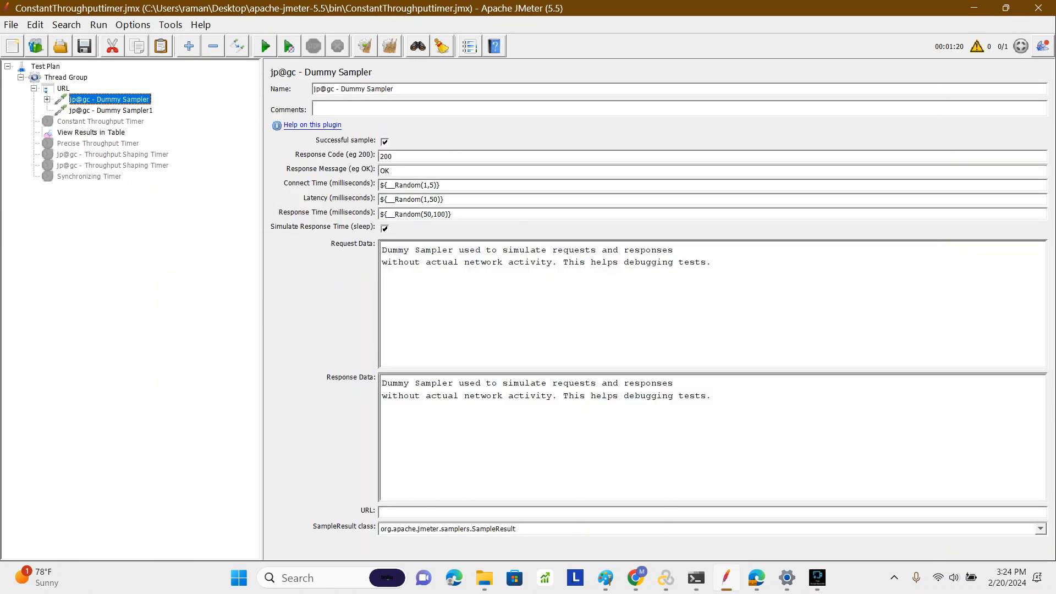
pyautogui.click(64, 88)
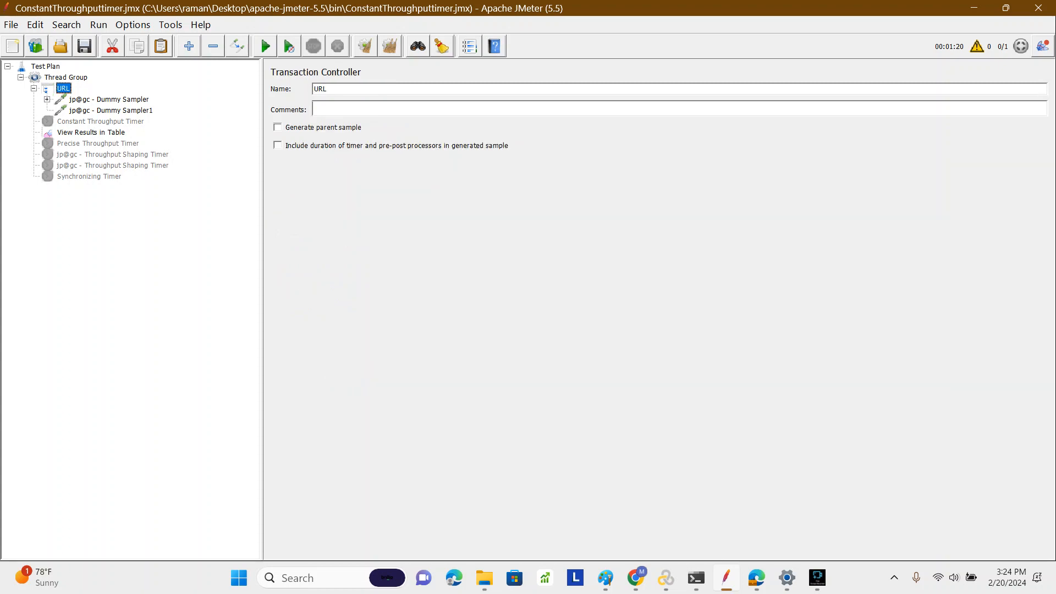
# - Add an If Controller inside the URL transaction controller
pyautogui.rightClick(61, 89)
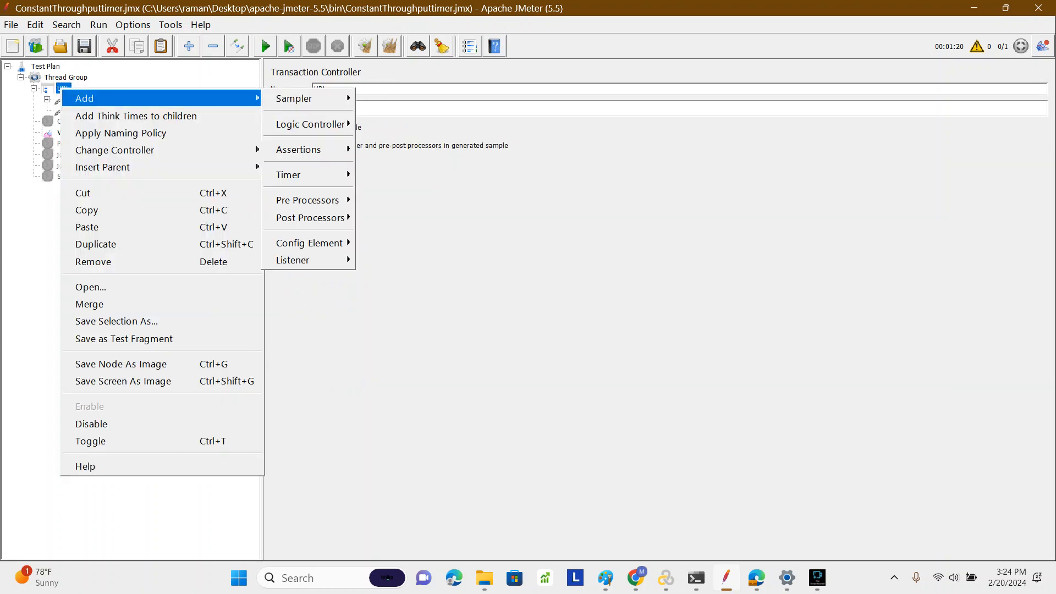
pyautogui.moveTo(110, 98)
pyautogui.moveTo(310, 125)
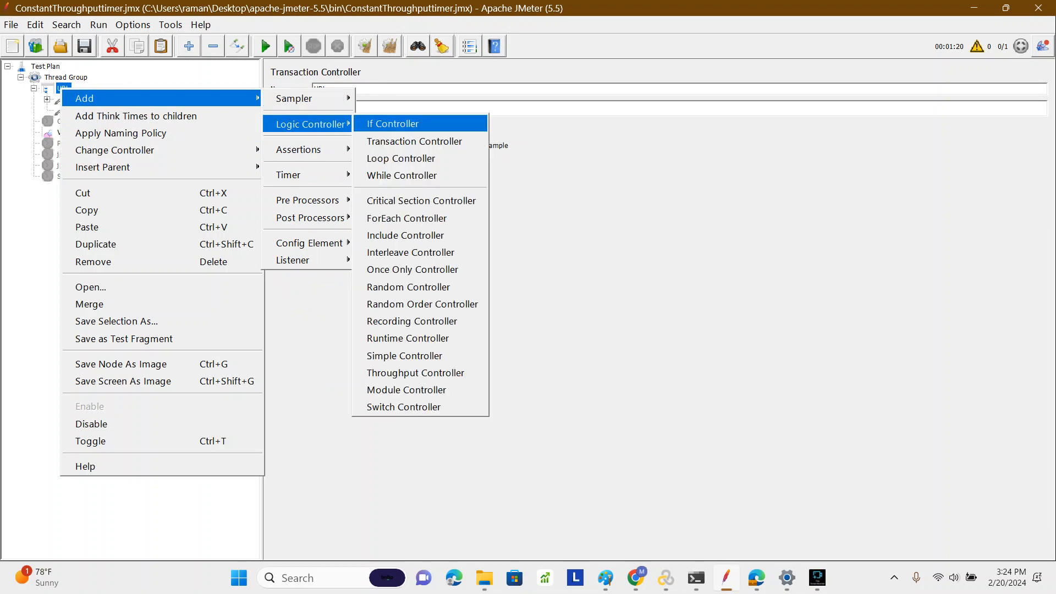
pyautogui.click(393, 124)
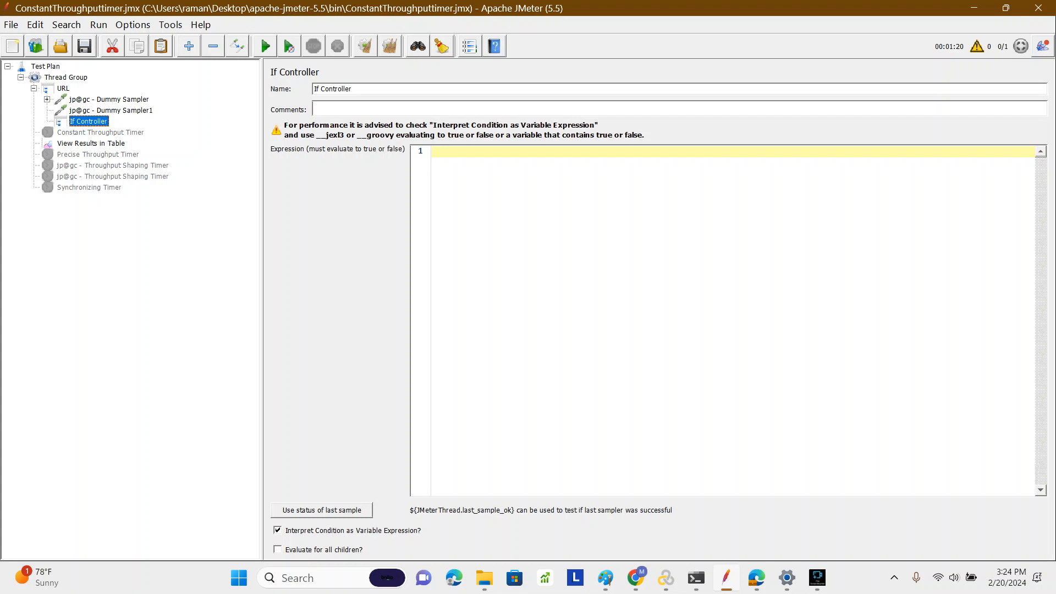
# - Check Dummy Sampler1, and set the If Controller's expression to the last sample status, ${JMeterThread.last_sample_ok}
pyautogui.click(111, 111)
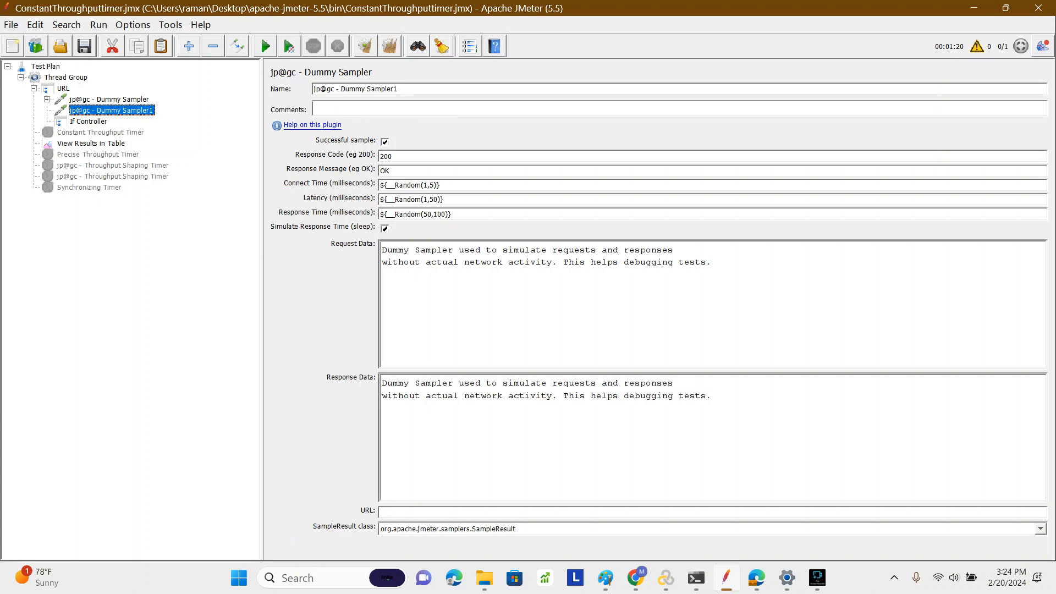
pyautogui.click(89, 122)
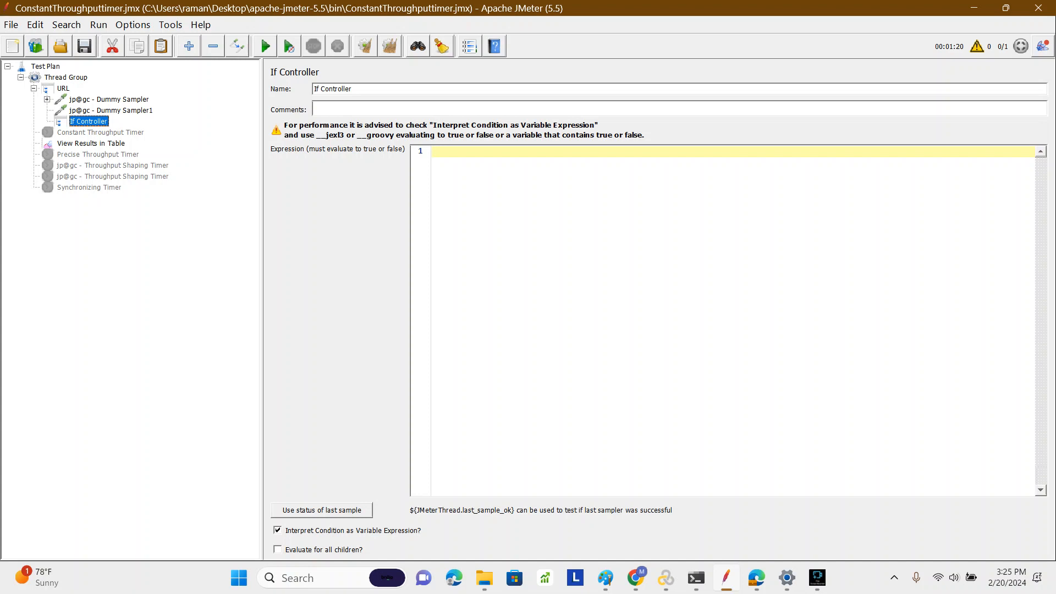
pyautogui.click(322, 510)
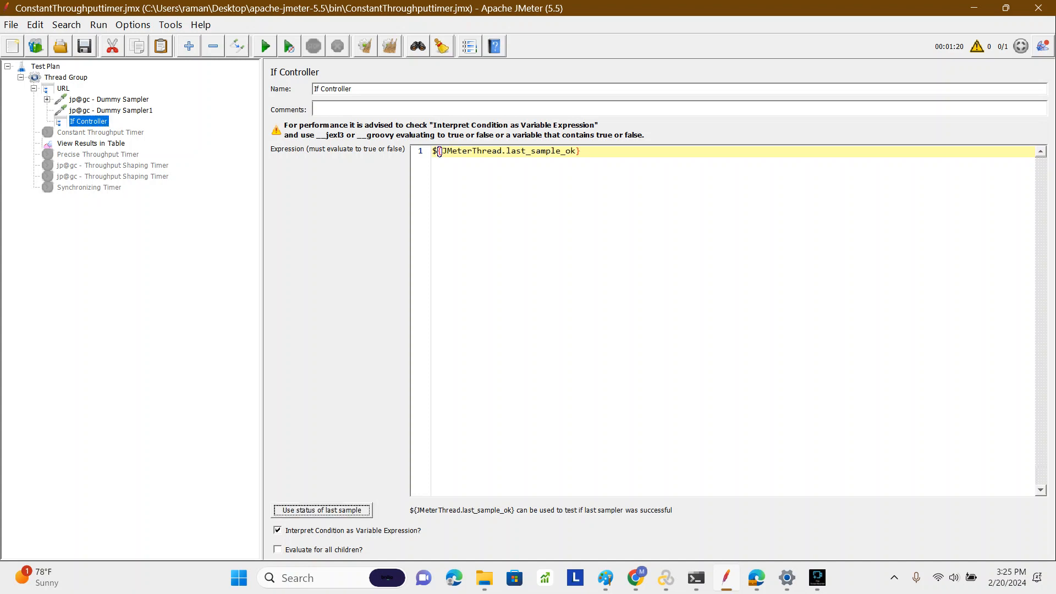
# - Examine the parts of the If Controller's expression and relate JMeterThread to the Thread Group's number of users
pyautogui.doubleClick(542, 151)
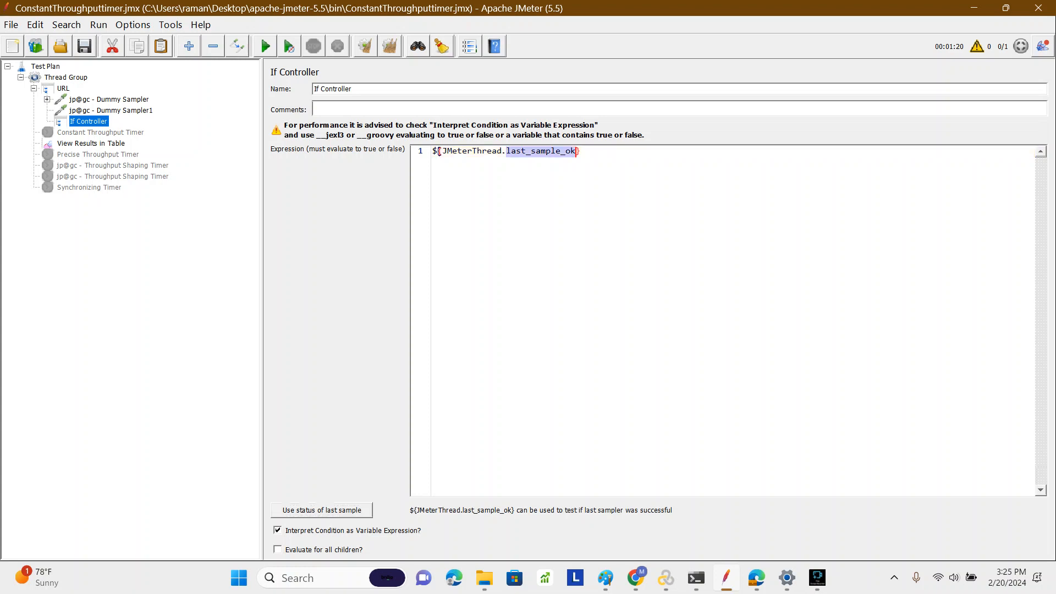
pyautogui.doubleClick(473, 151)
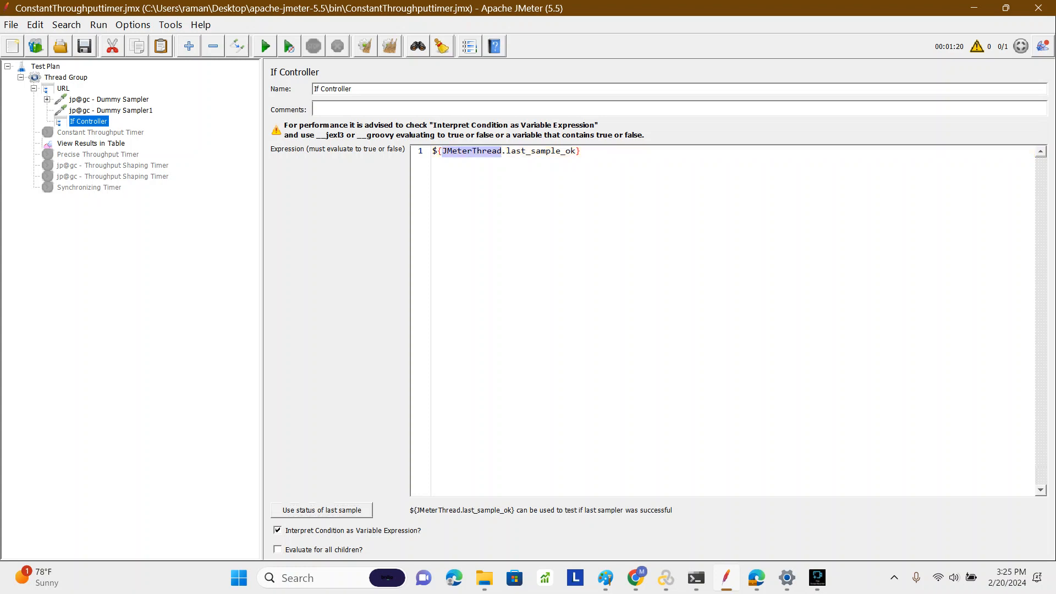
pyautogui.click(66, 77)
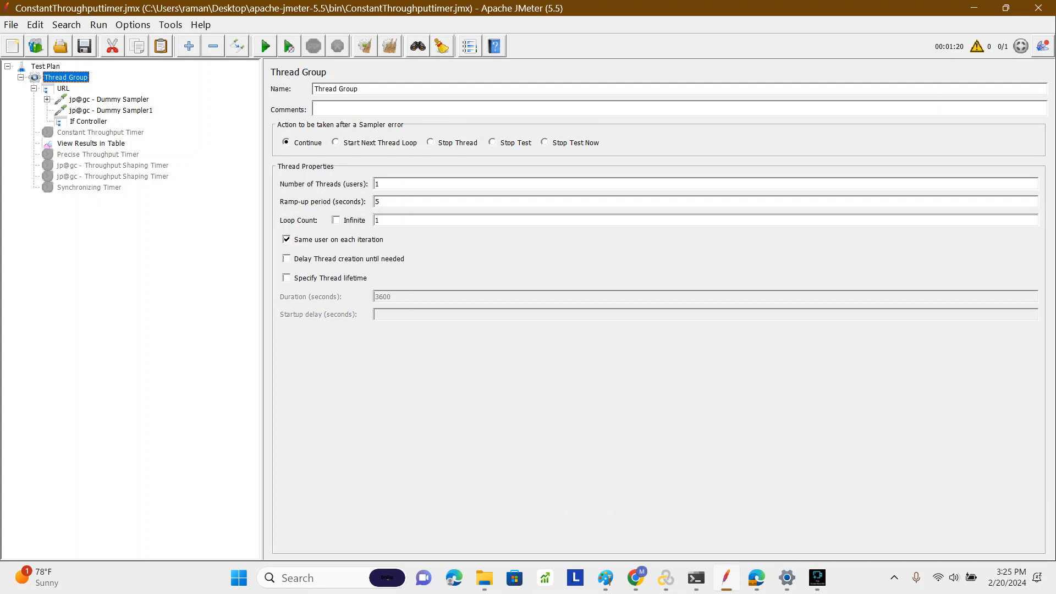
pyautogui.doubleClick(377, 184)
pyautogui.click(89, 121)
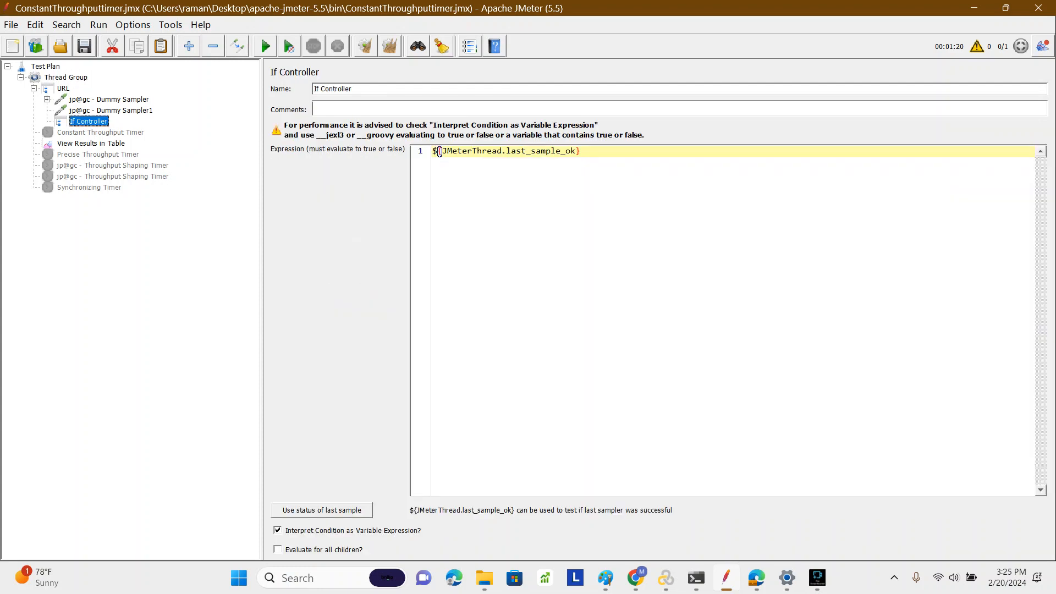
# - Compare last_sample_ok in the If Controller's expression with the response message of Dummy Sampler1
pyautogui.doubleClick(541, 151)
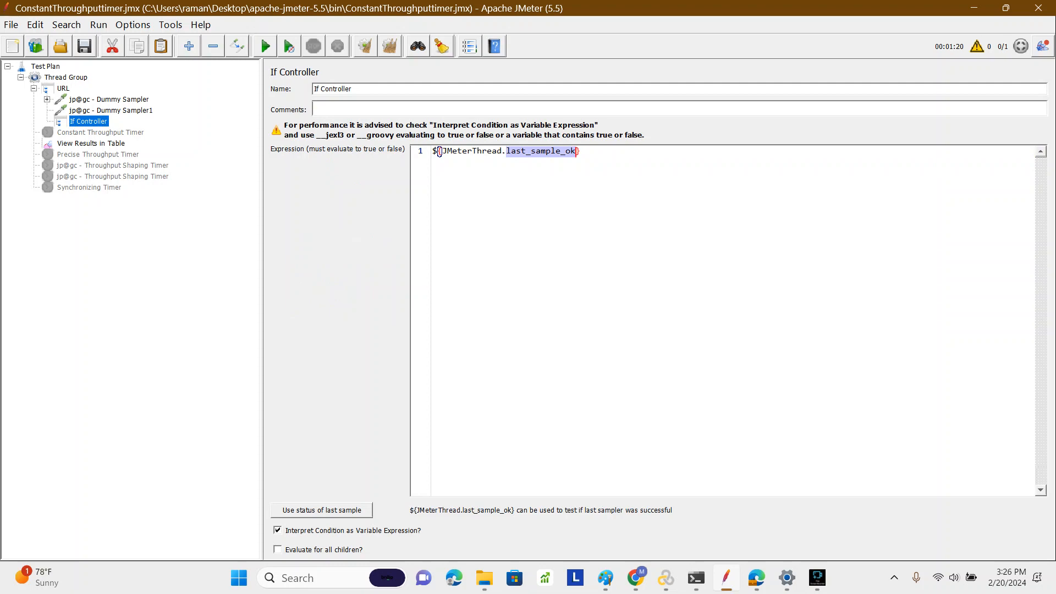
pyautogui.click(111, 111)
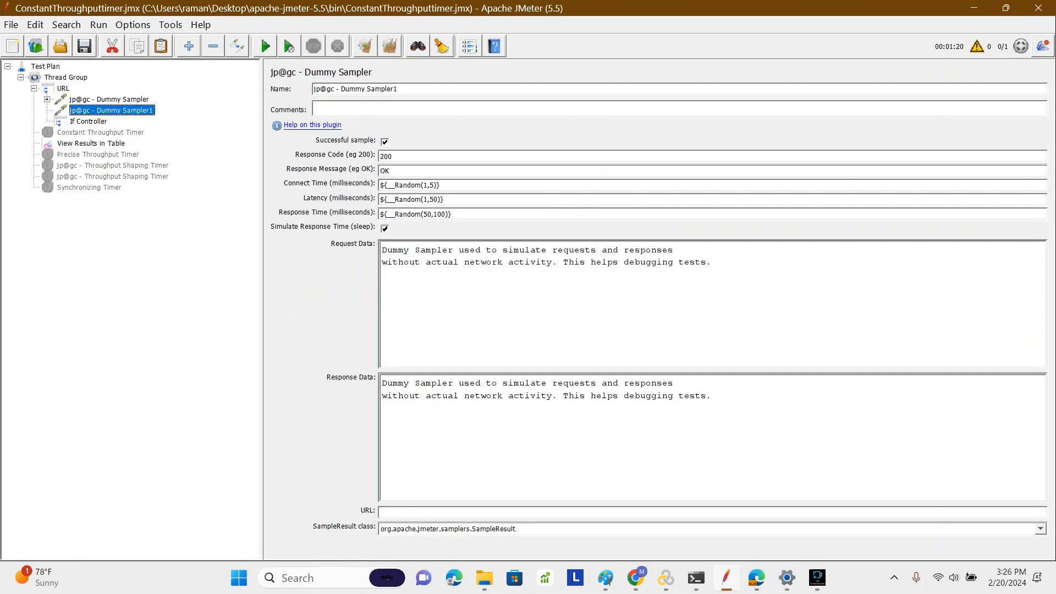
pyautogui.doubleClick(385, 172)
pyautogui.click(88, 121)
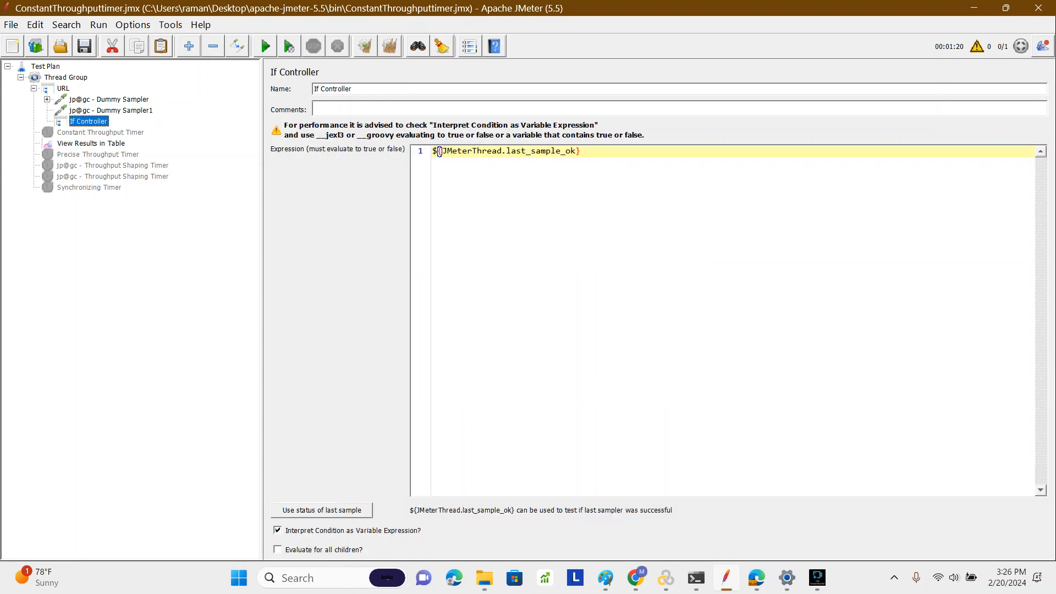
# - Add a jp@gc - Dummy Sampler as a child of the If Controller
pyautogui.press('Up')
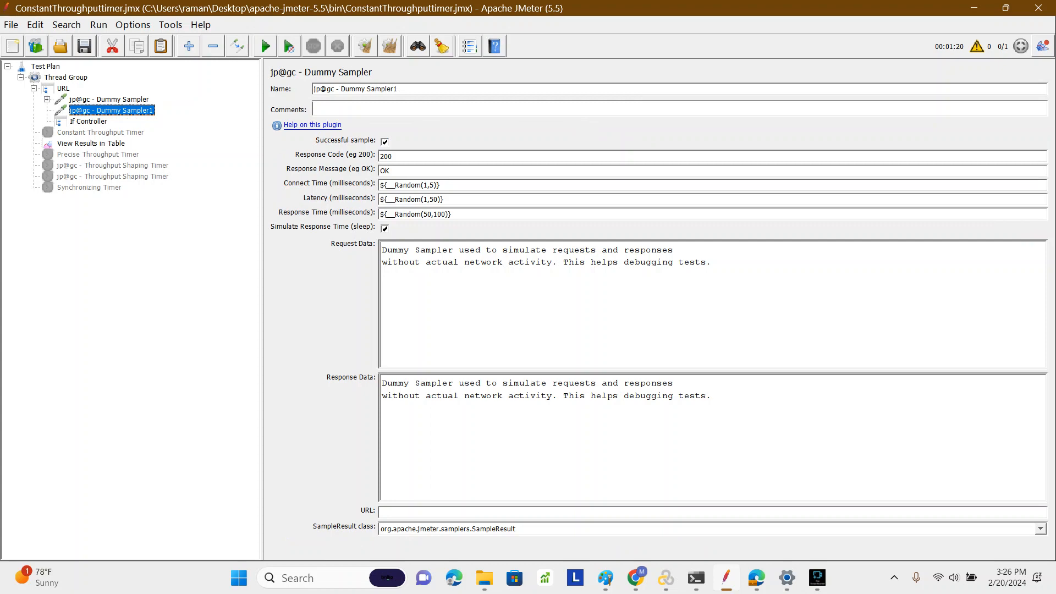
pyautogui.click(112, 165)
pyautogui.click(88, 121)
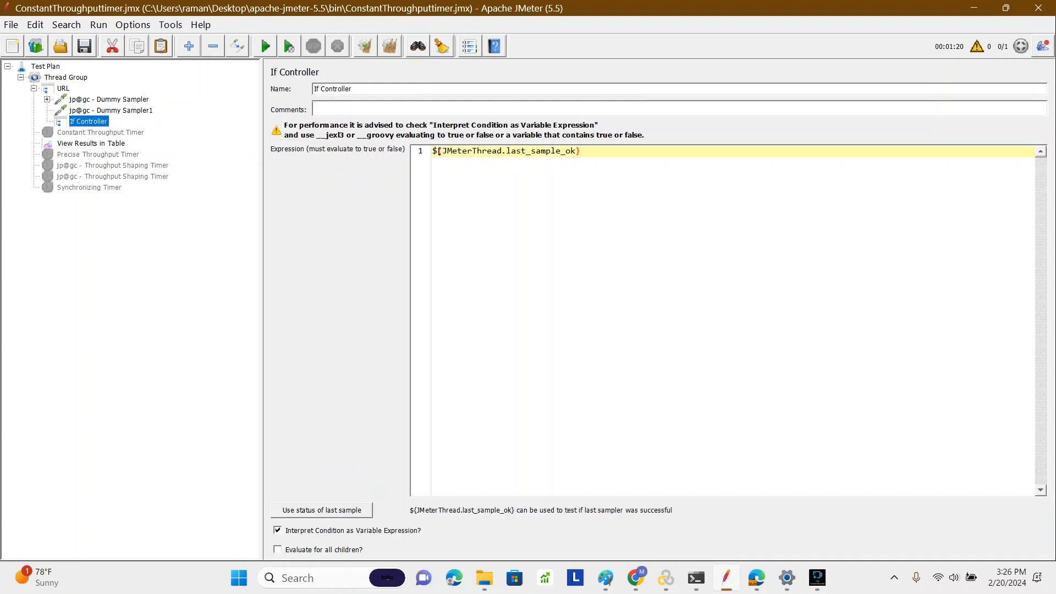
pyautogui.rightClick(83, 122)
pyautogui.moveTo(107, 133)
pyautogui.press('Right')
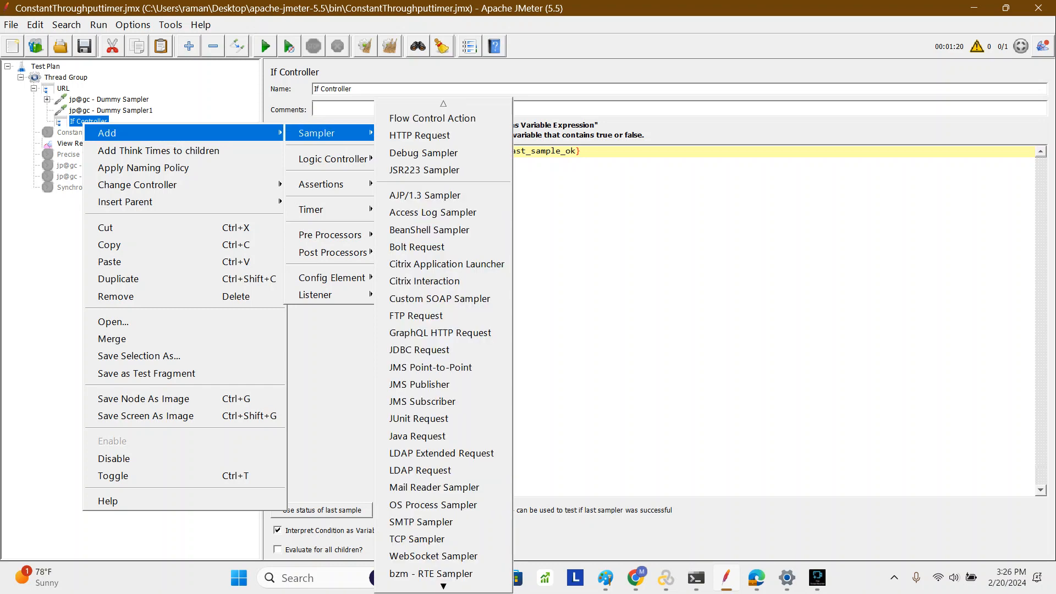
pyautogui.press('Down')
pyautogui.press('Down')
pyautogui.press('Down')
pyautogui.press('Down')
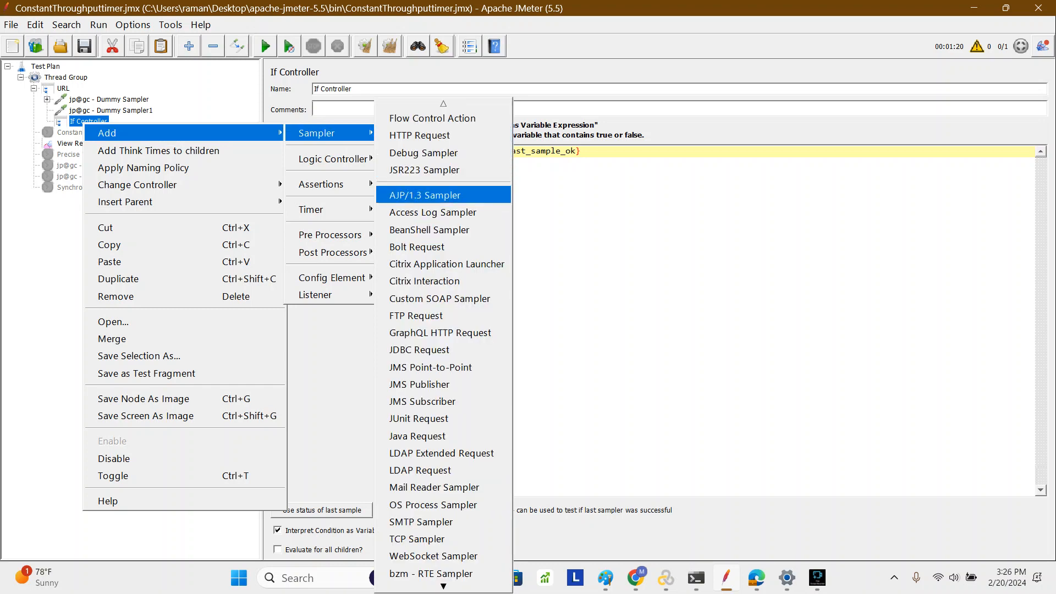
pyautogui.moveTo(444, 586)
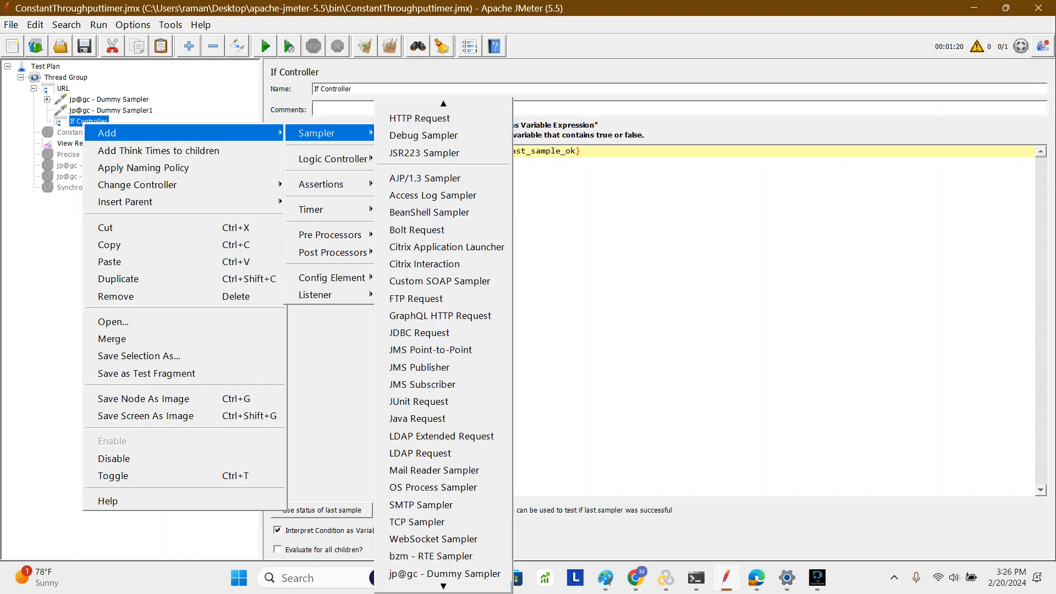
pyautogui.click(434, 555)
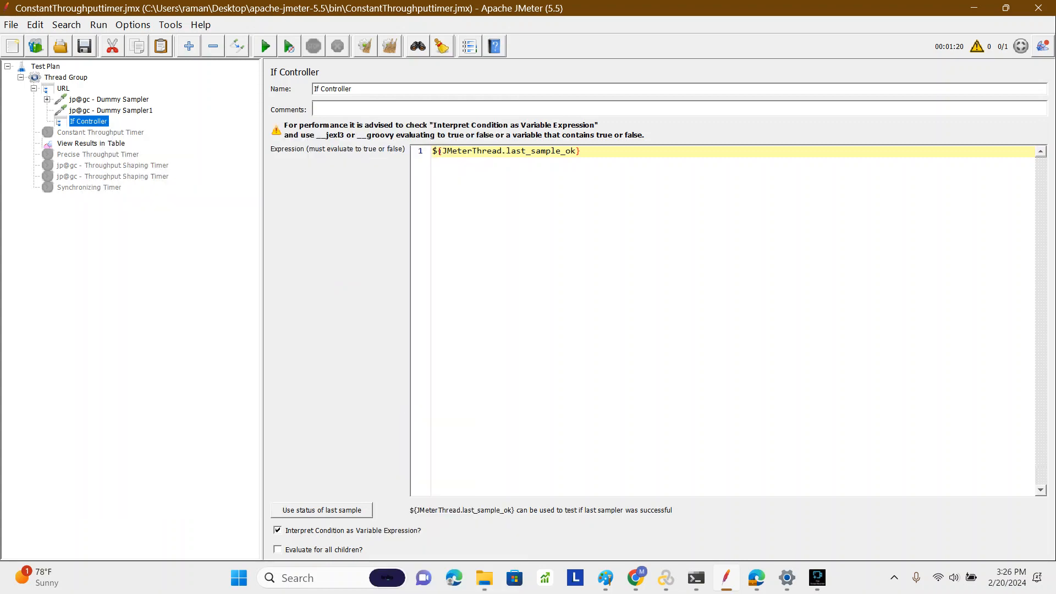
pyautogui.click(88, 122)
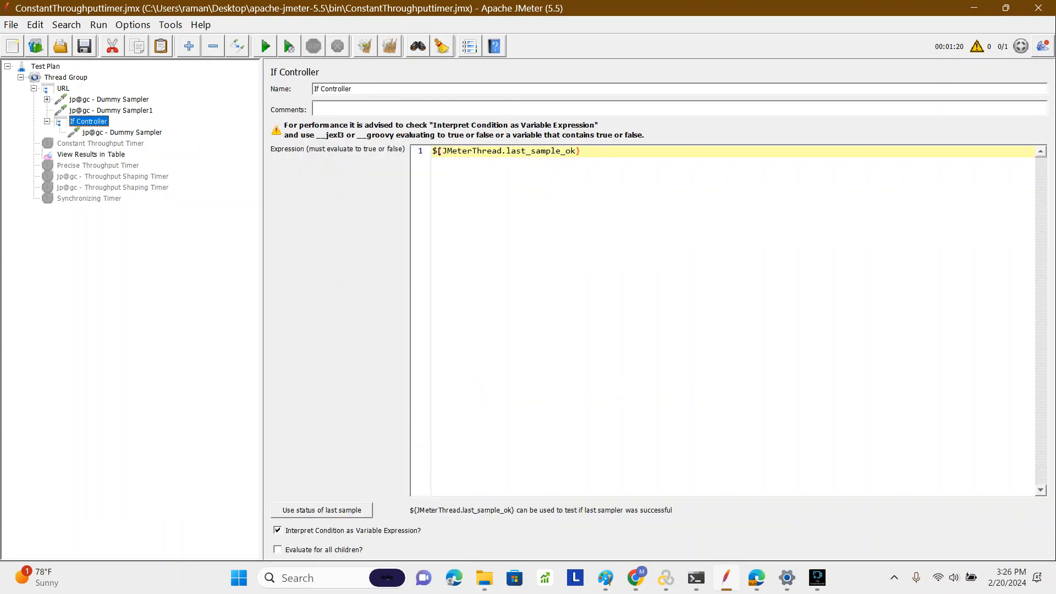
# - Rename the new sampler under the If Controller as jp@gc - Dummy Sampler2
pyautogui.click(111, 111)
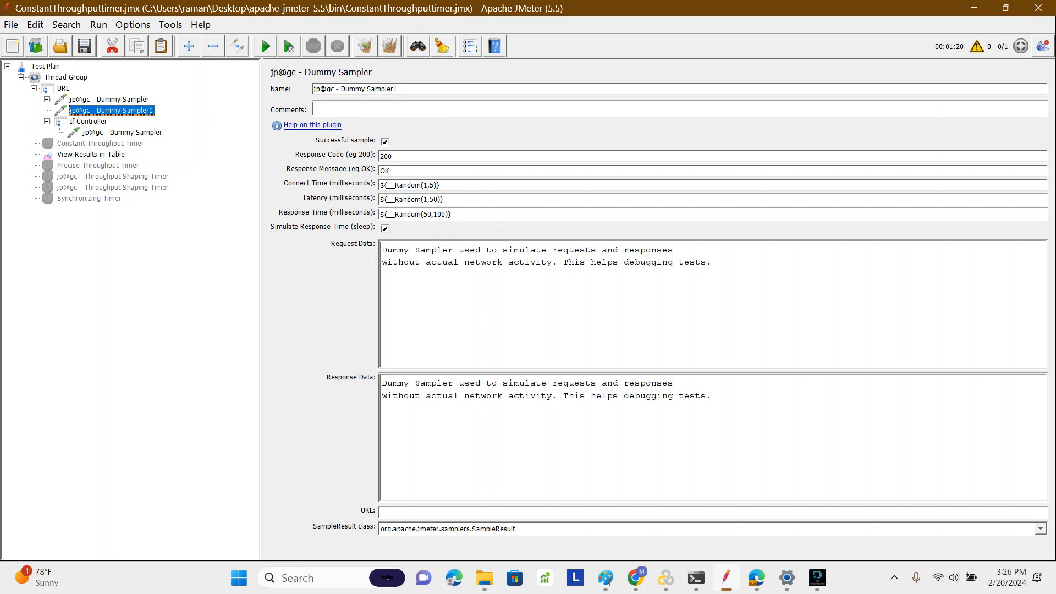
pyautogui.click(63, 89)
pyautogui.click(111, 110)
pyautogui.doubleClick(385, 171)
pyautogui.click(123, 133)
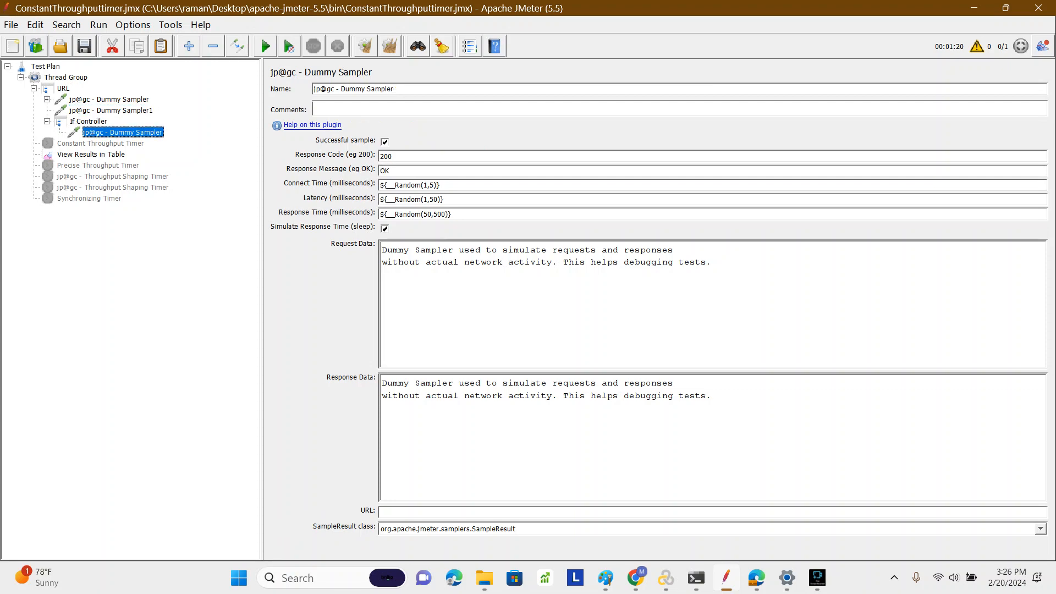
pyautogui.click(111, 110)
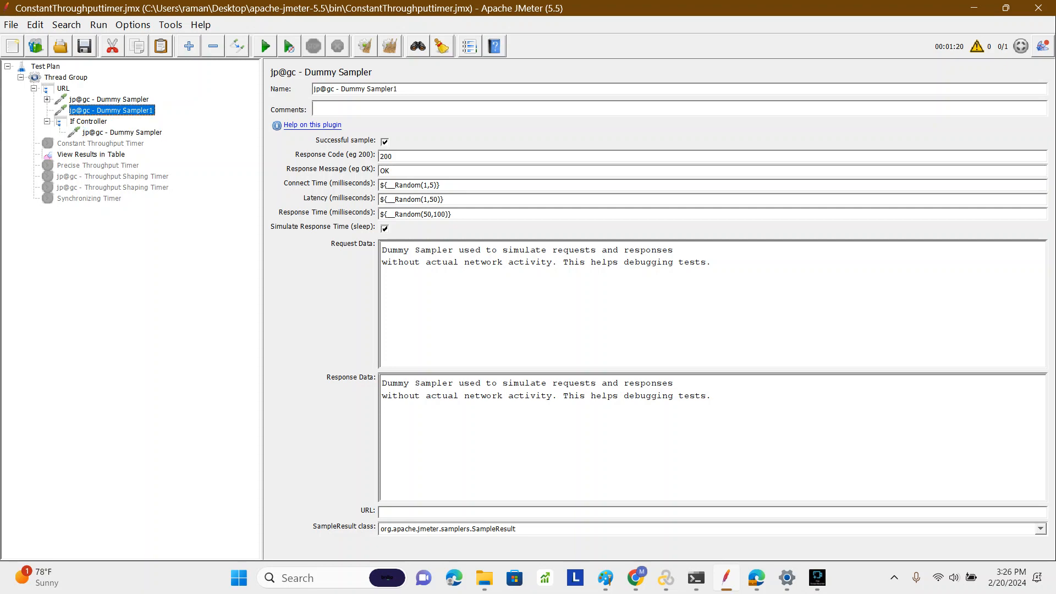
pyautogui.doubleClick(384, 171)
pyautogui.click(122, 132)
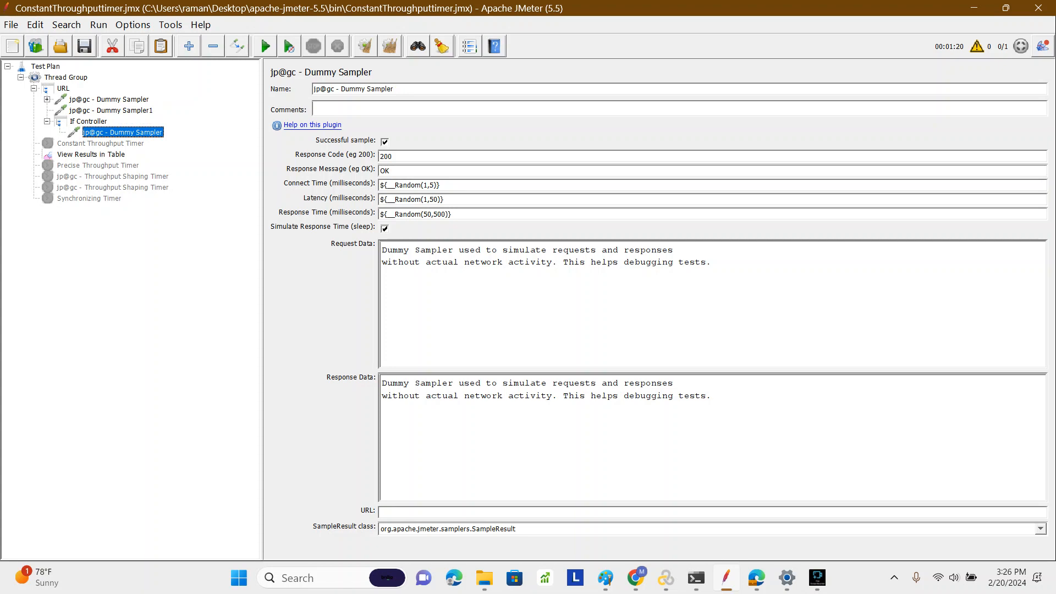
pyautogui.write('2')
# - Examine the response message of jp@gc - Dummy Sampler1 and the last-sample condition in the If Controller's expression
pyautogui.click(111, 111)
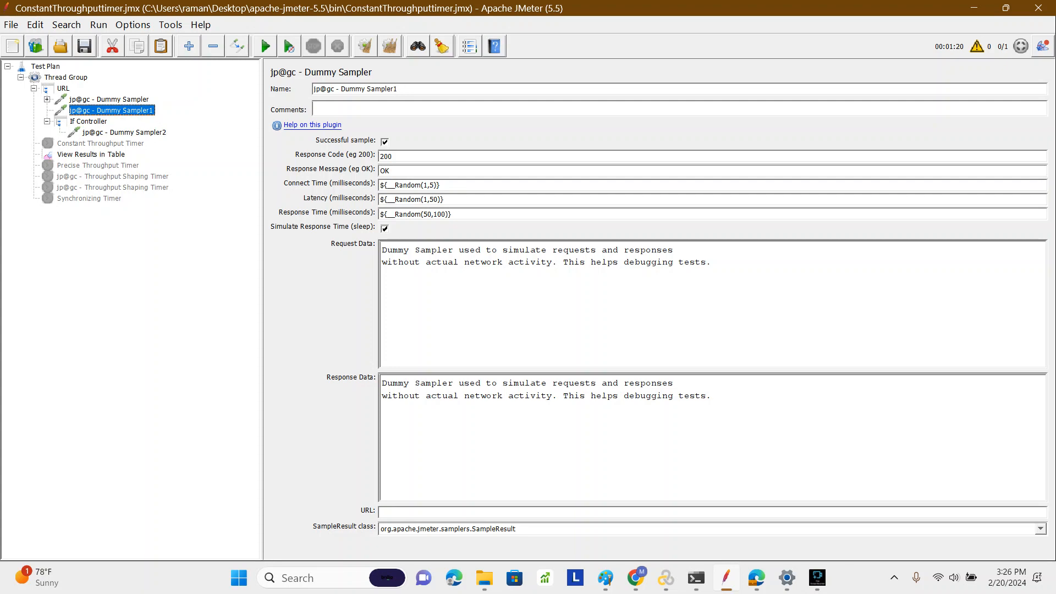
pyautogui.doubleClick(384, 171)
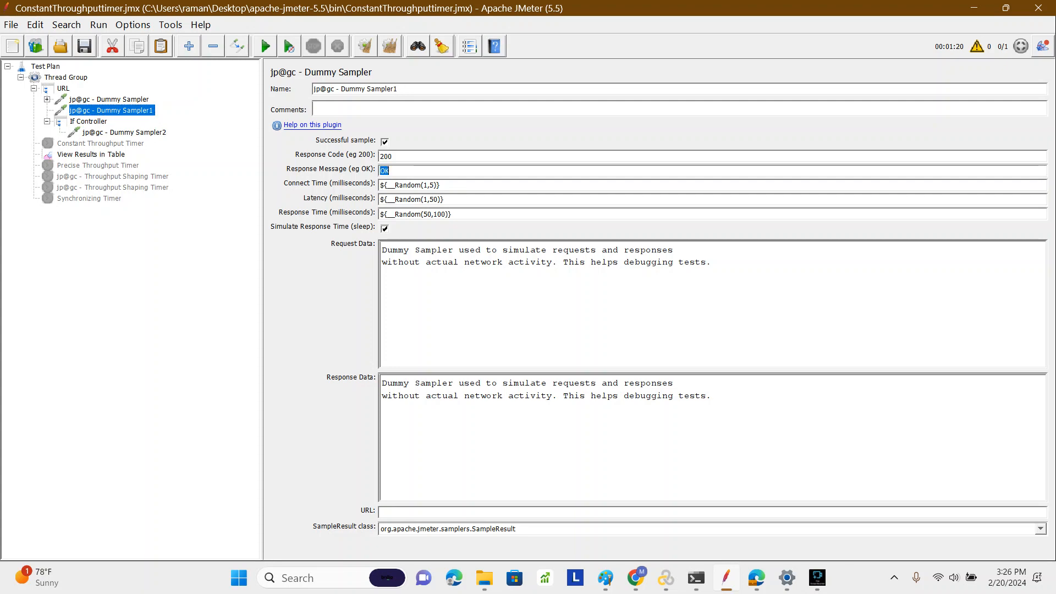
pyautogui.click(88, 122)
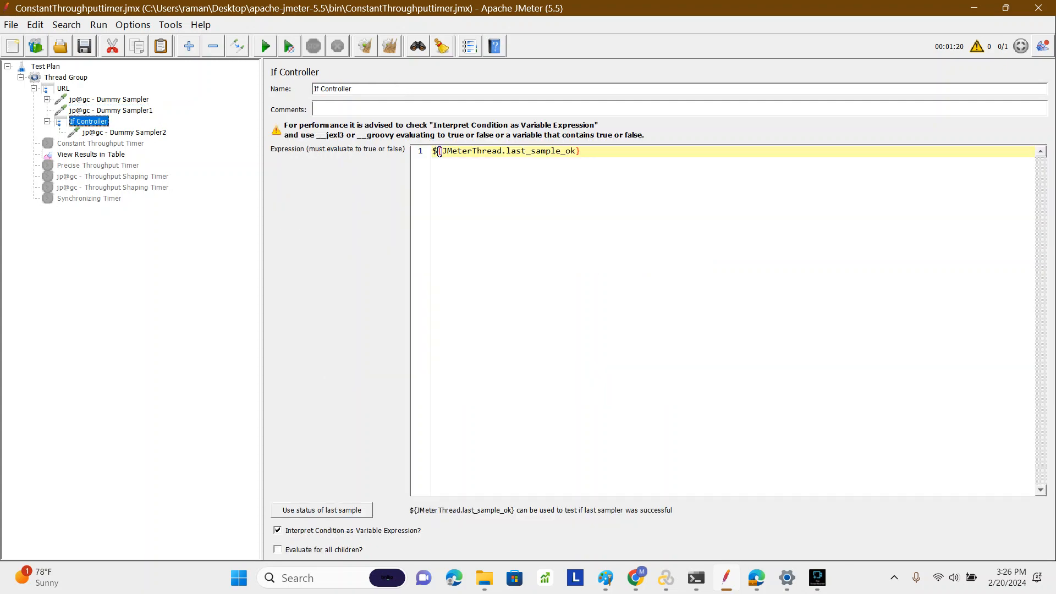
pyautogui.press('Down')
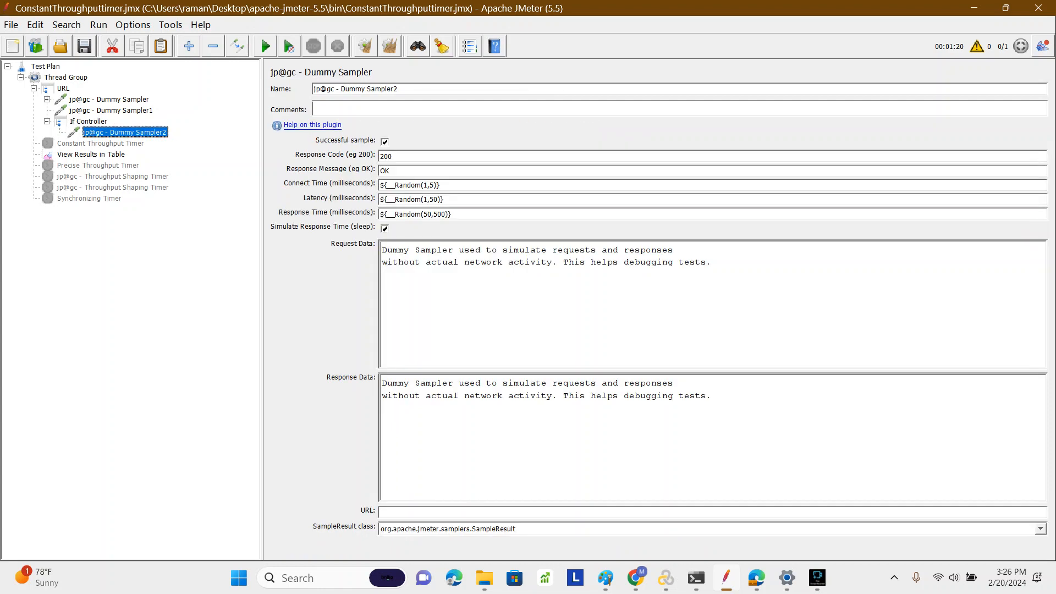
pyautogui.press('Up')
pyautogui.press('Down')
pyautogui.press('Up')
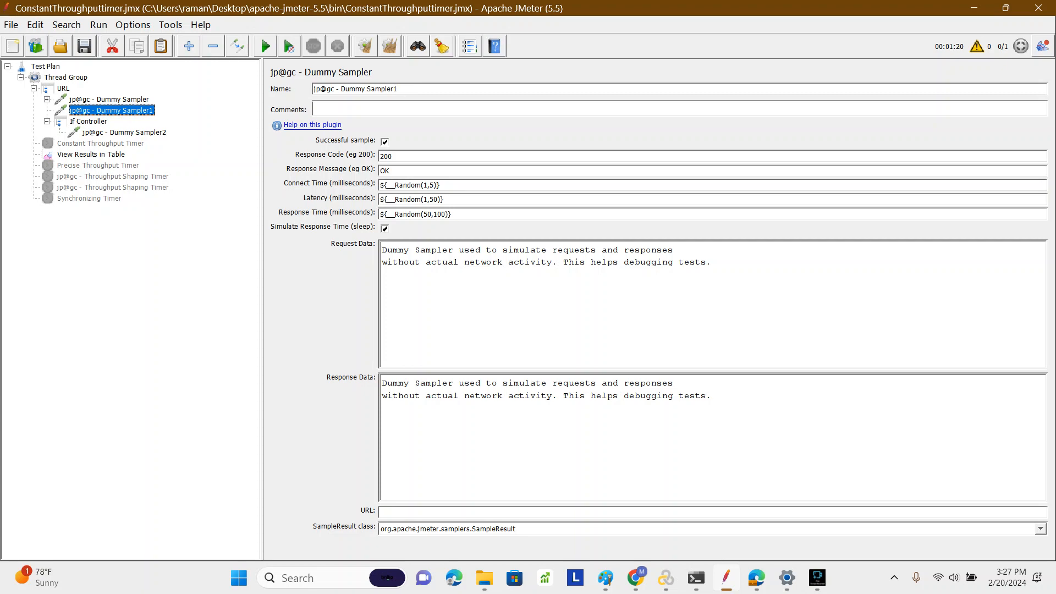
pyautogui.press('Down')
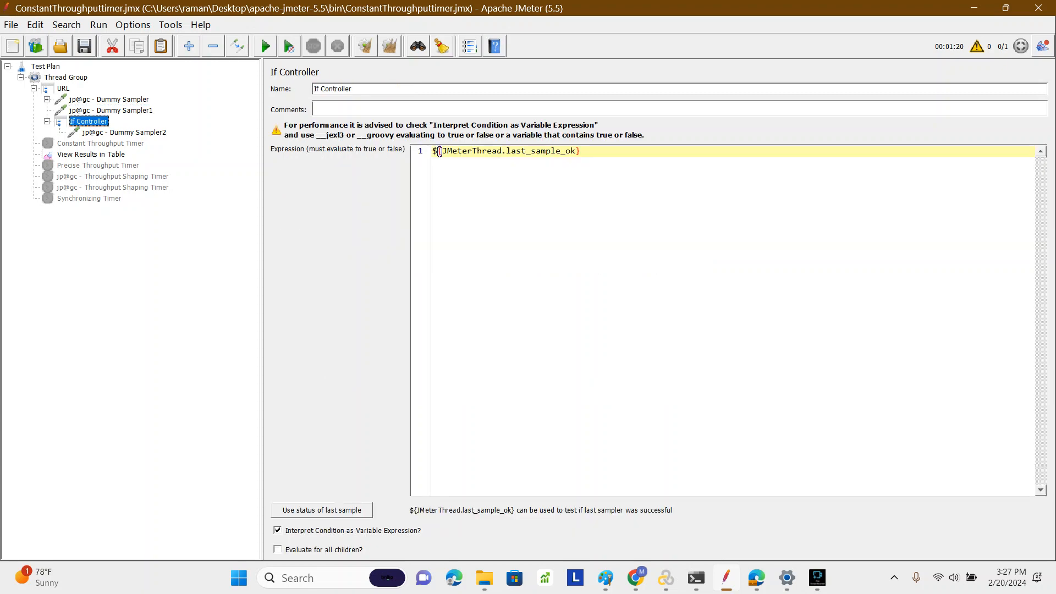
pyautogui.doubleClick(542, 151)
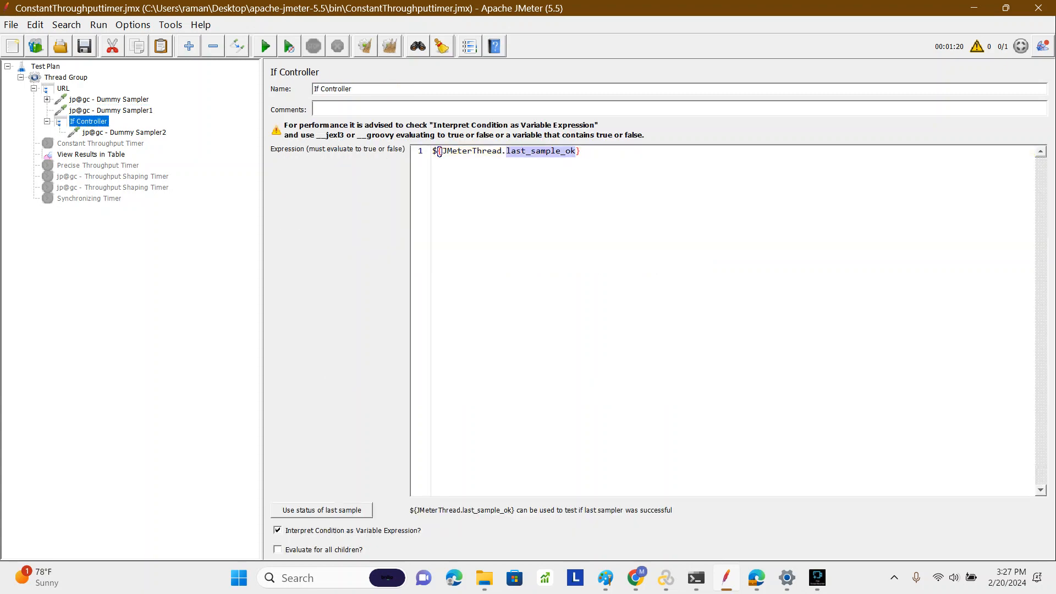
pyautogui.doubleClick(472, 152)
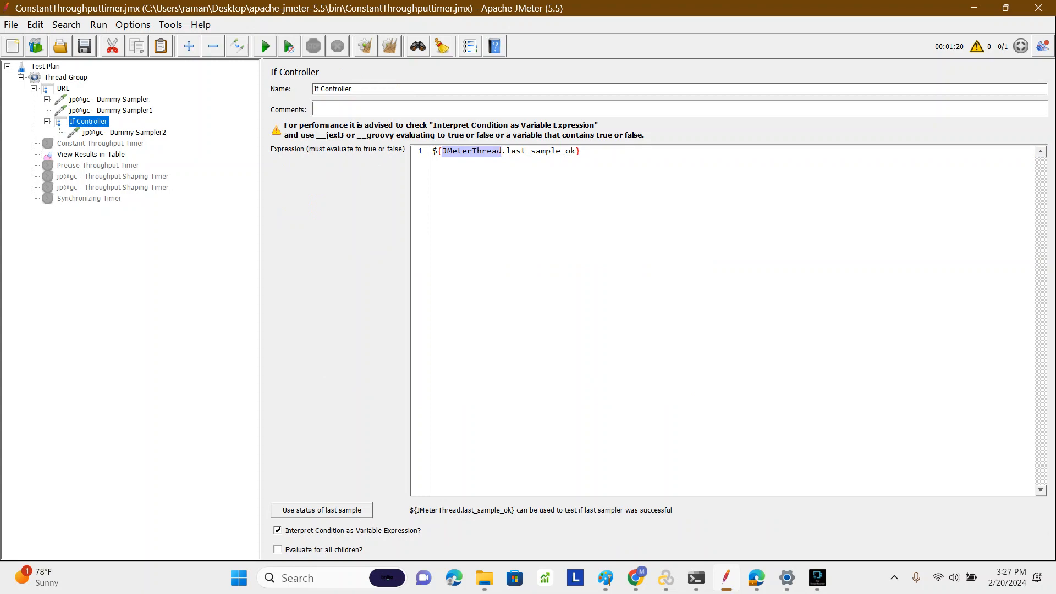
# - Review the order of jp@gc - Dummy Sampler1, the If Controller and its child sampler to trace the condition's flow
pyautogui.click(111, 111)
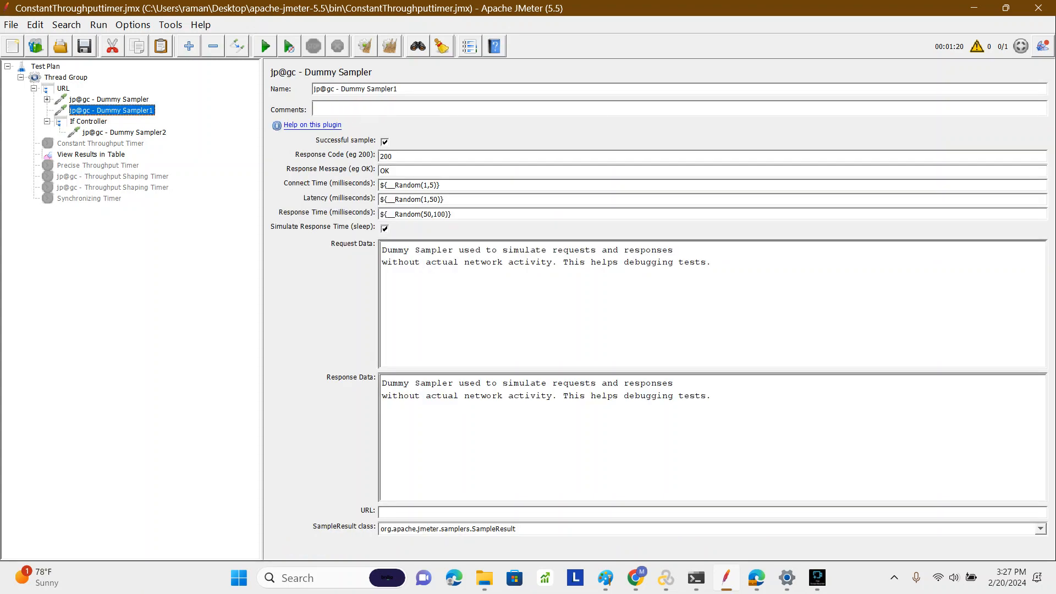
pyautogui.press('Down')
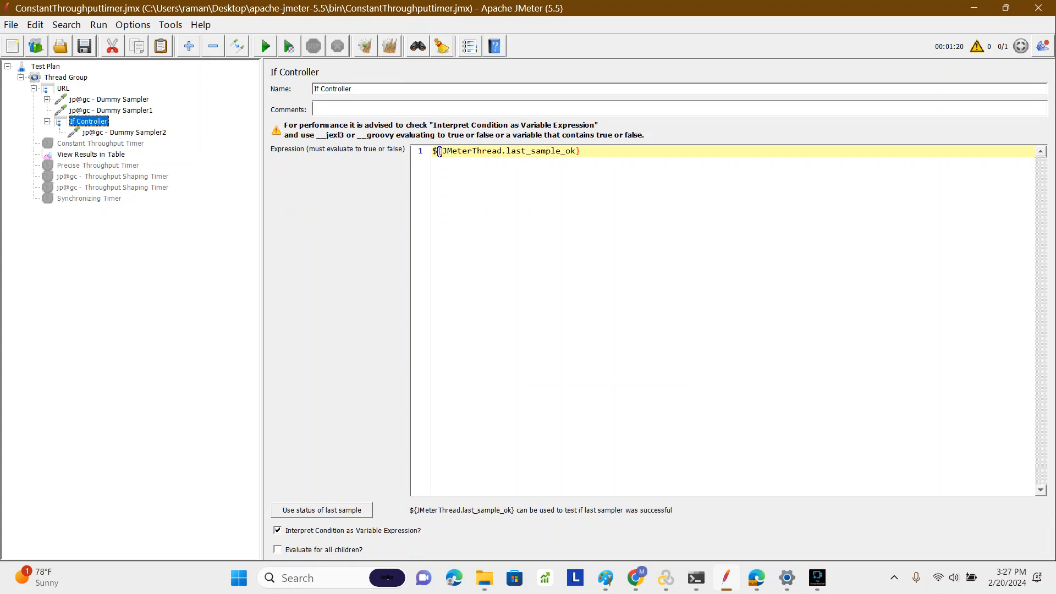
pyautogui.press('Up')
pyautogui.press('Down')
pyautogui.press('Down')
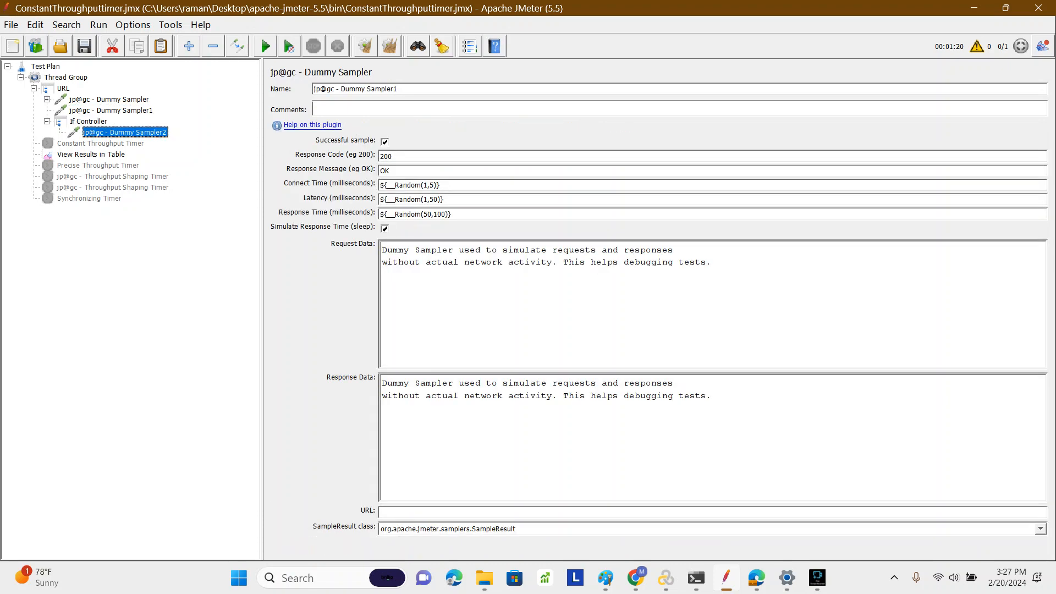
pyautogui.click(111, 110)
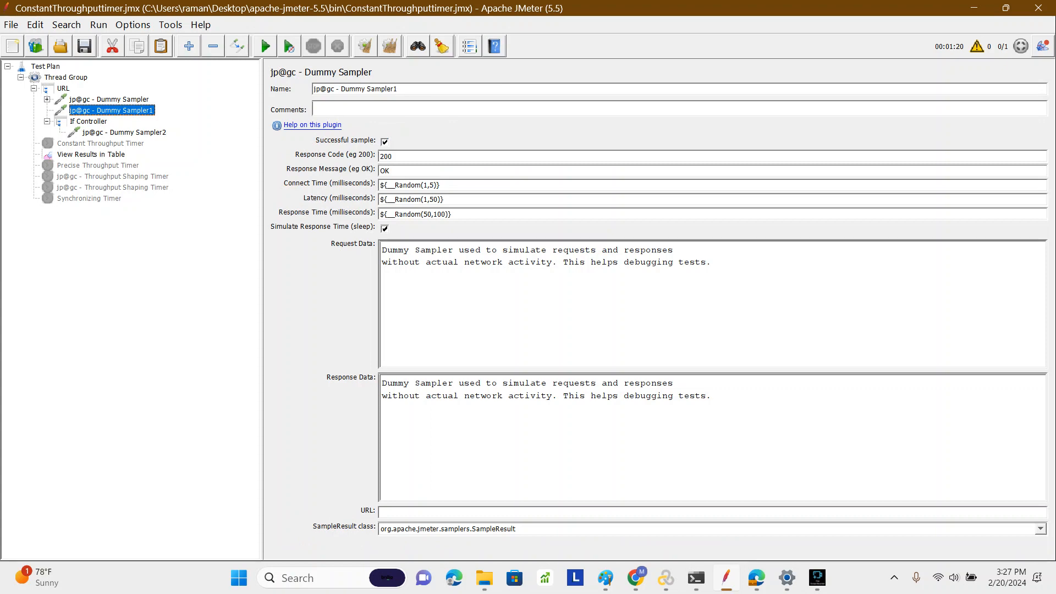
pyautogui.press('Down')
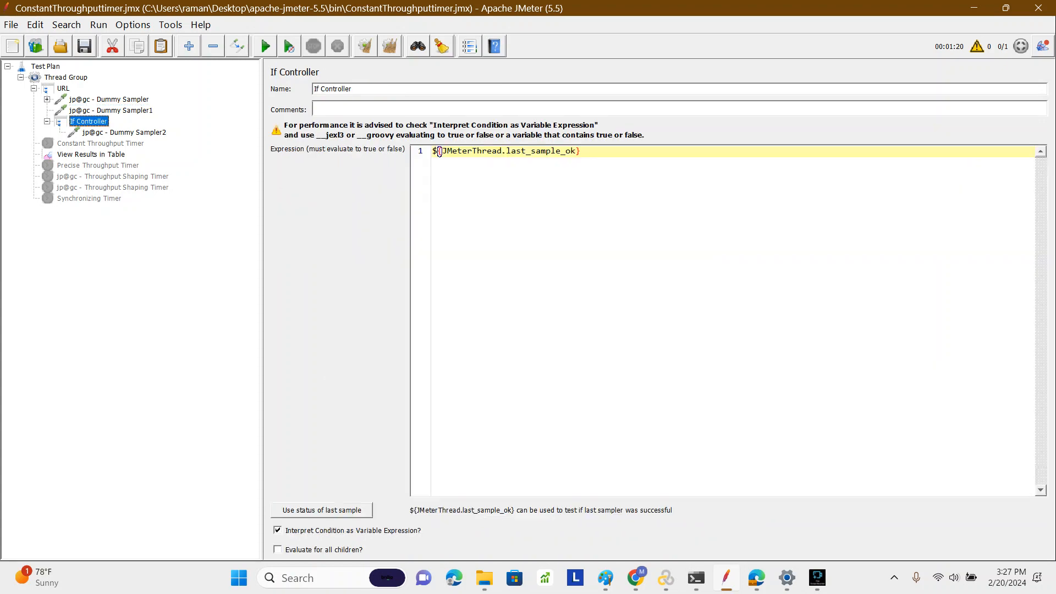
pyautogui.press('Down')
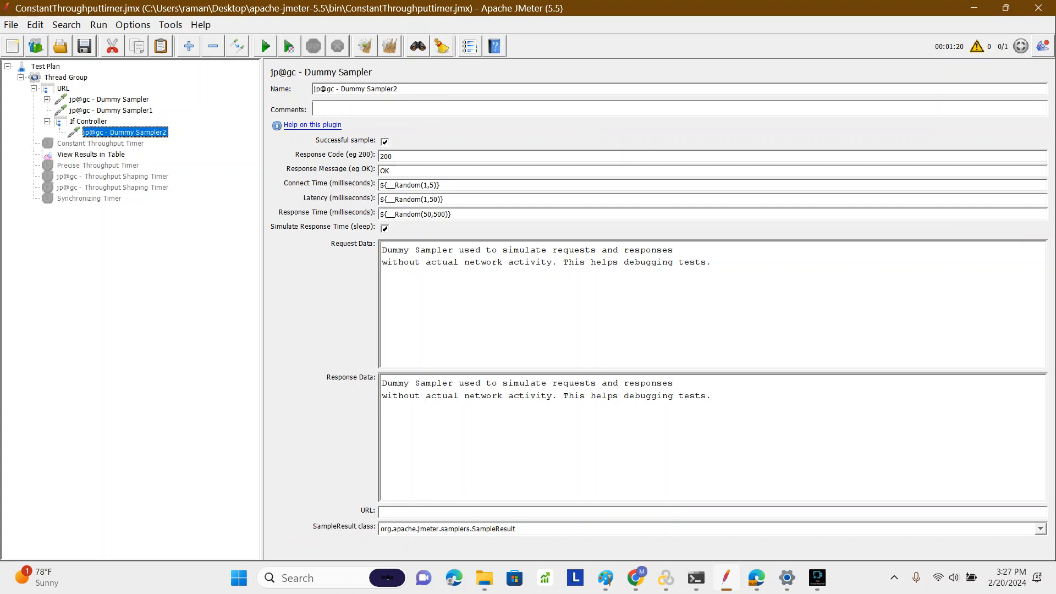
pyautogui.press('Up')
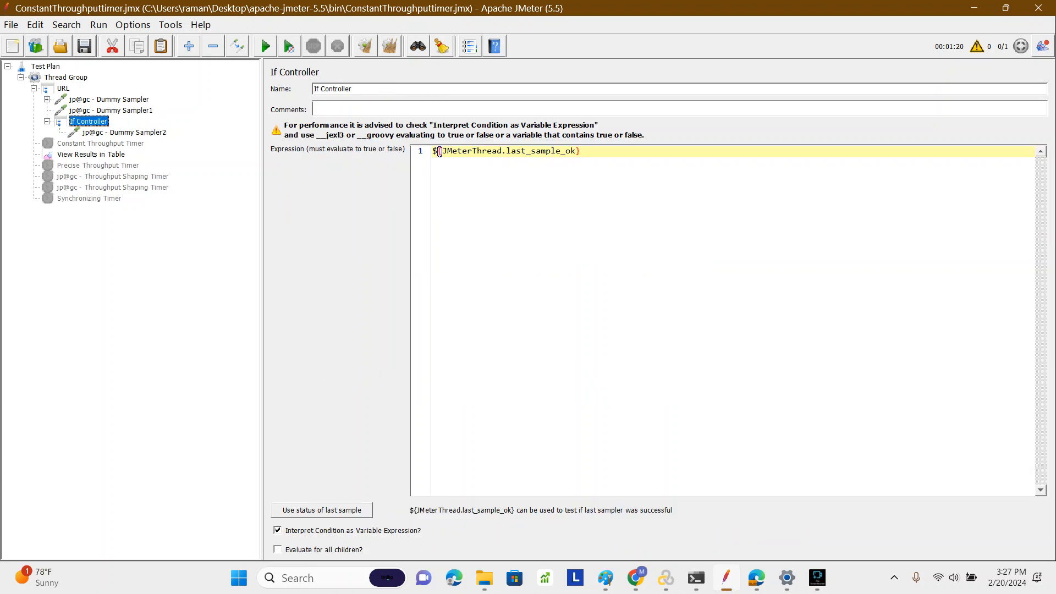
pyautogui.press('Down')
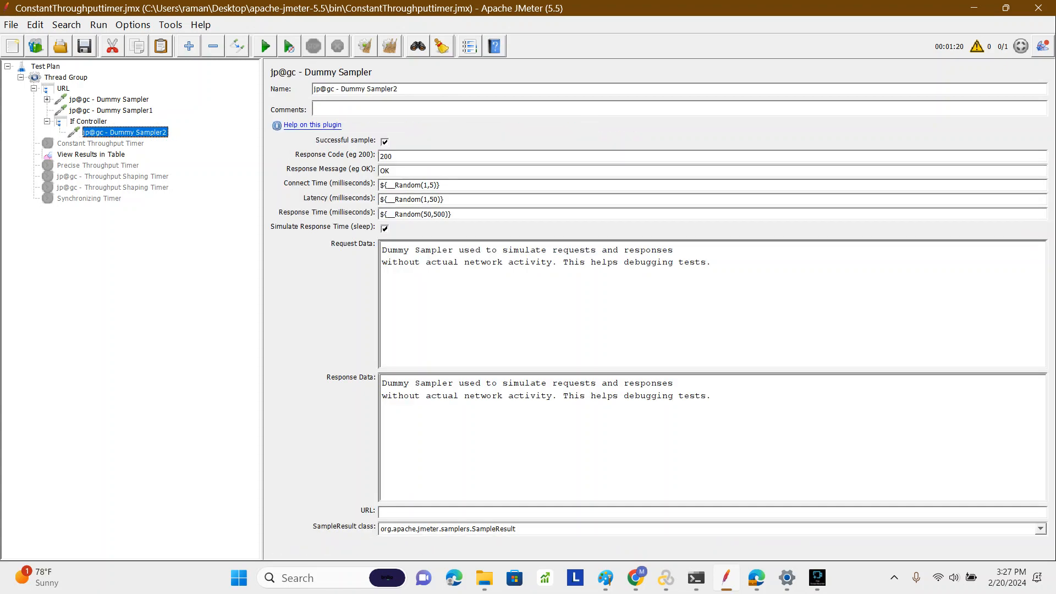
pyautogui.press('Up')
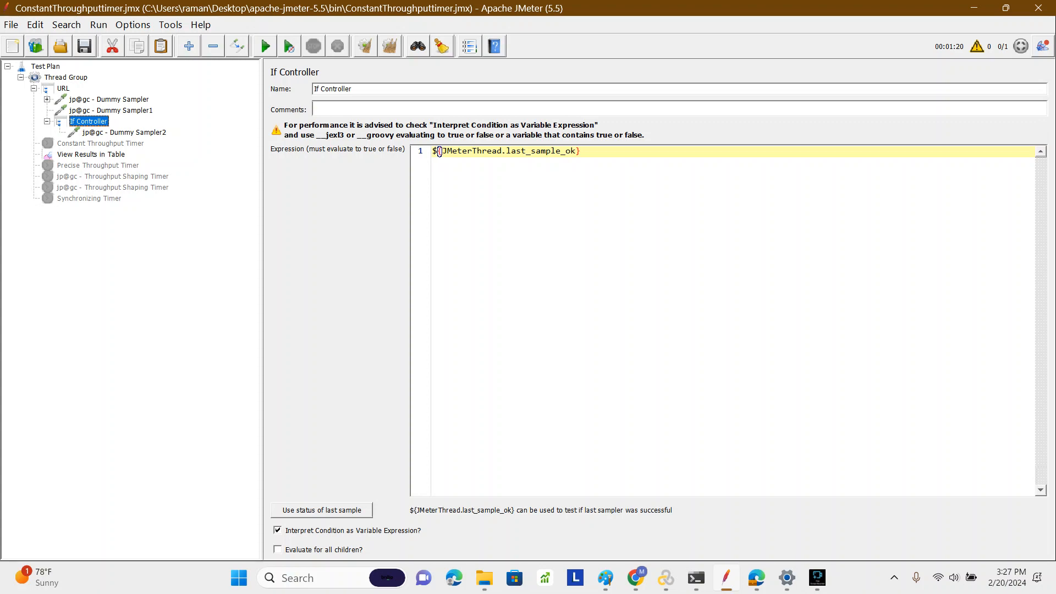
pyautogui.press('Up')
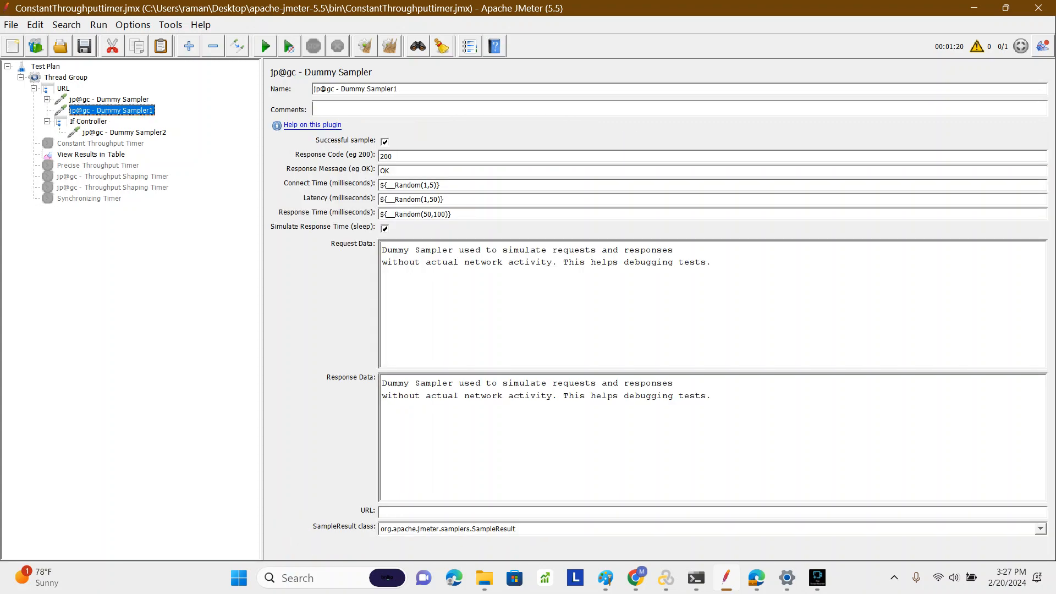
# - Enable debug logging for the If Controller and show the log viewer
pyautogui.press('Down')
pyautogui.hotkey('alt', 'h')
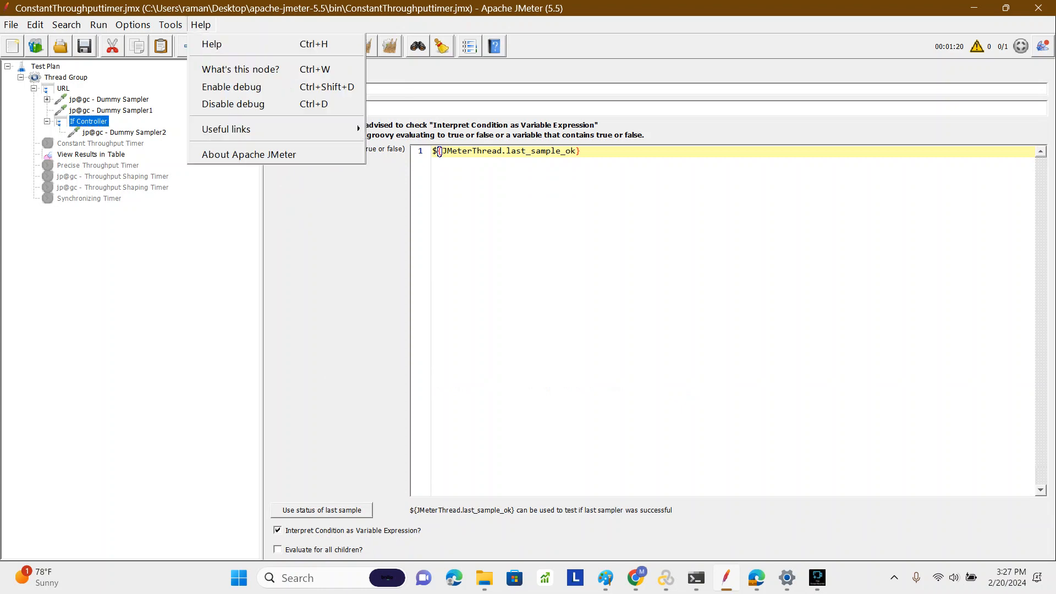
pyautogui.press('Down')
pyautogui.press('Down')
pyautogui.press('Down')
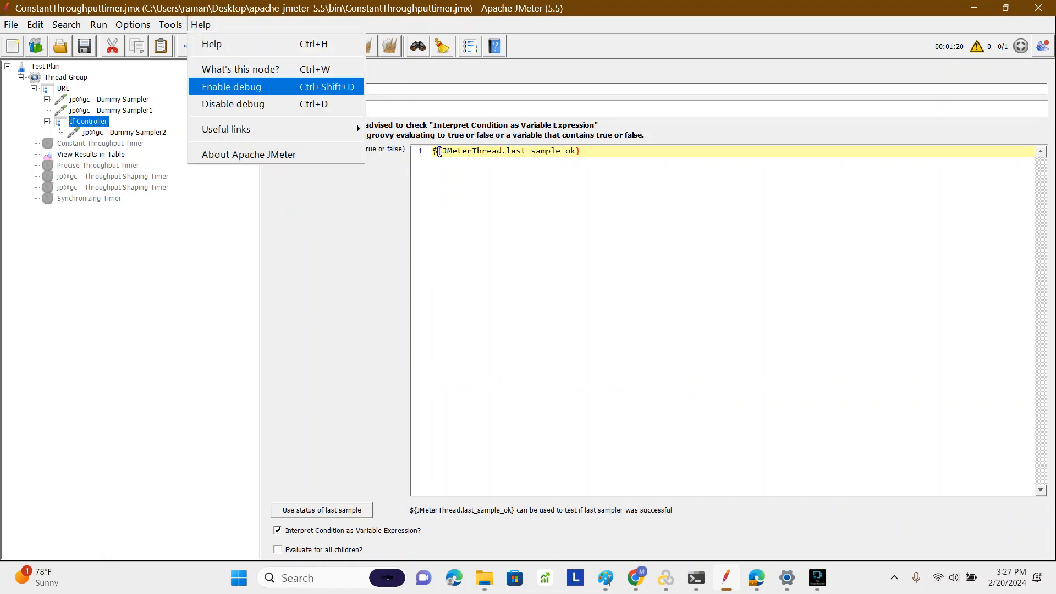
pyautogui.press('Return')
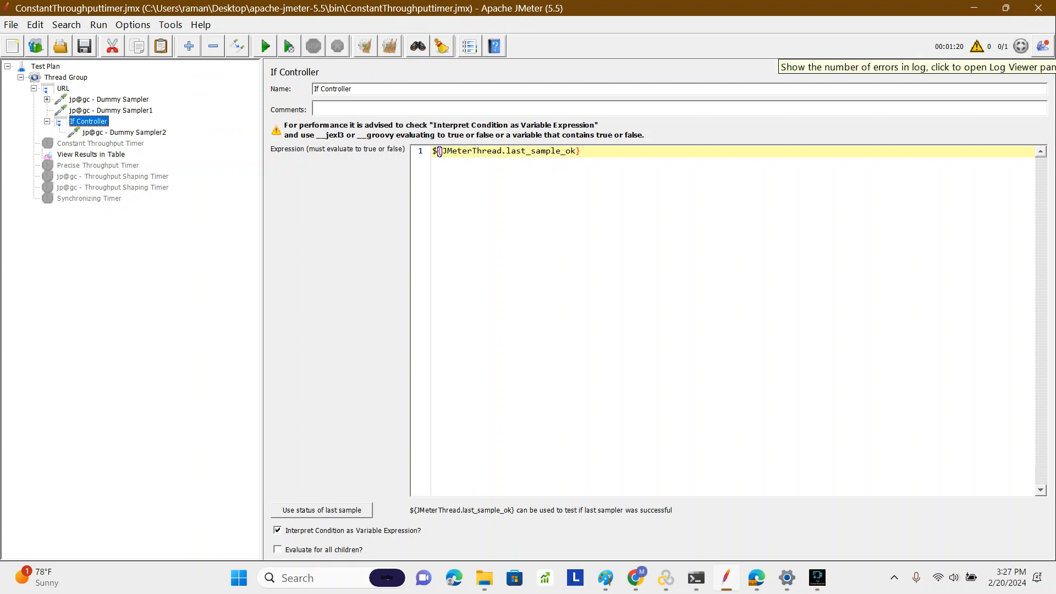
pyautogui.click(978, 46)
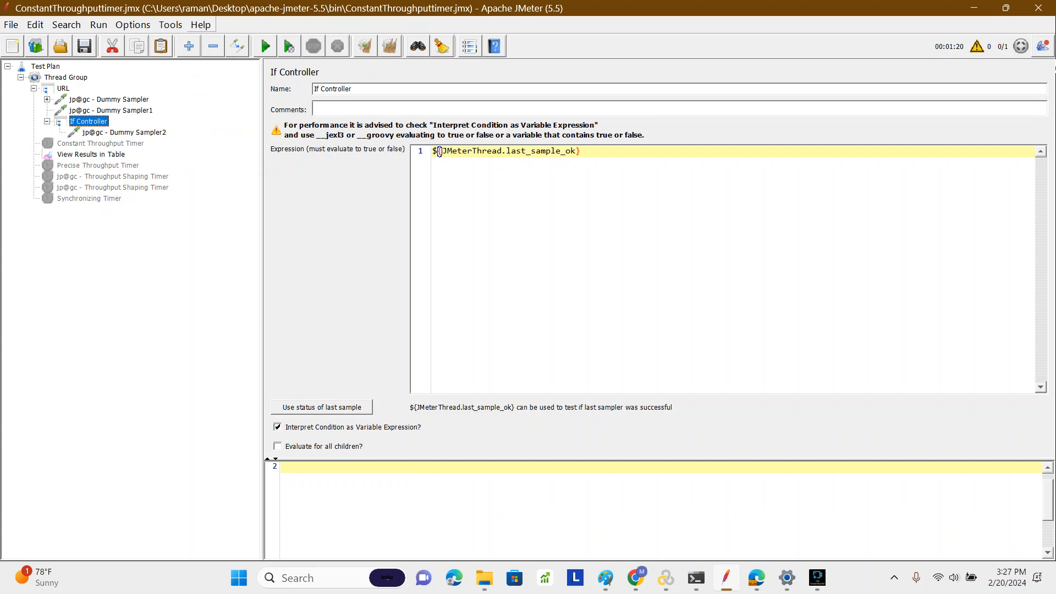
# - Enable debug for the If Controller again with the log viewer open
pyautogui.hotkey('alt', 'h')
pyautogui.press('Down')
pyautogui.press('Down')
pyautogui.press('Return')
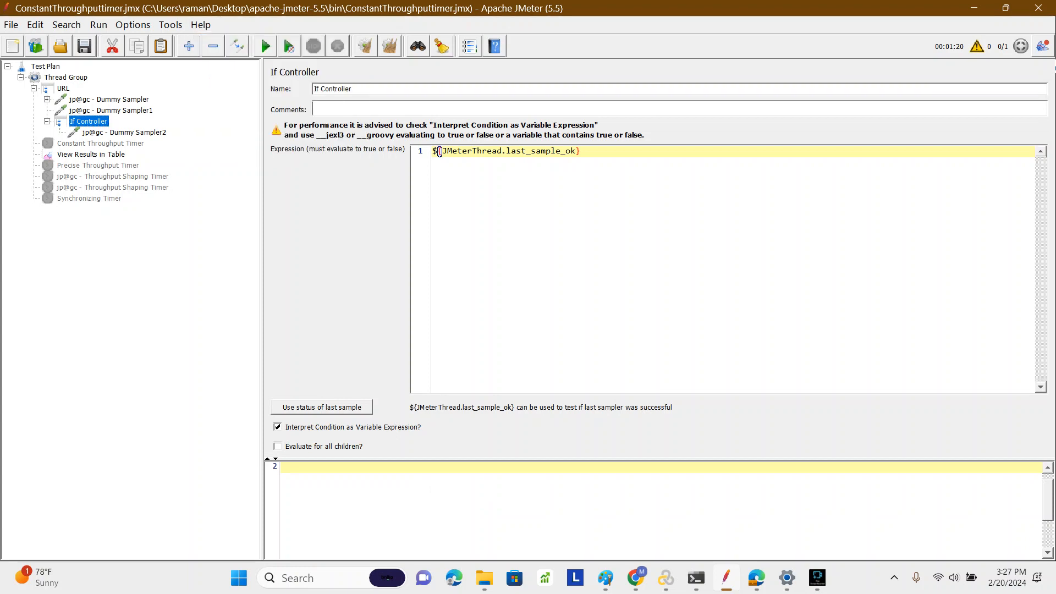
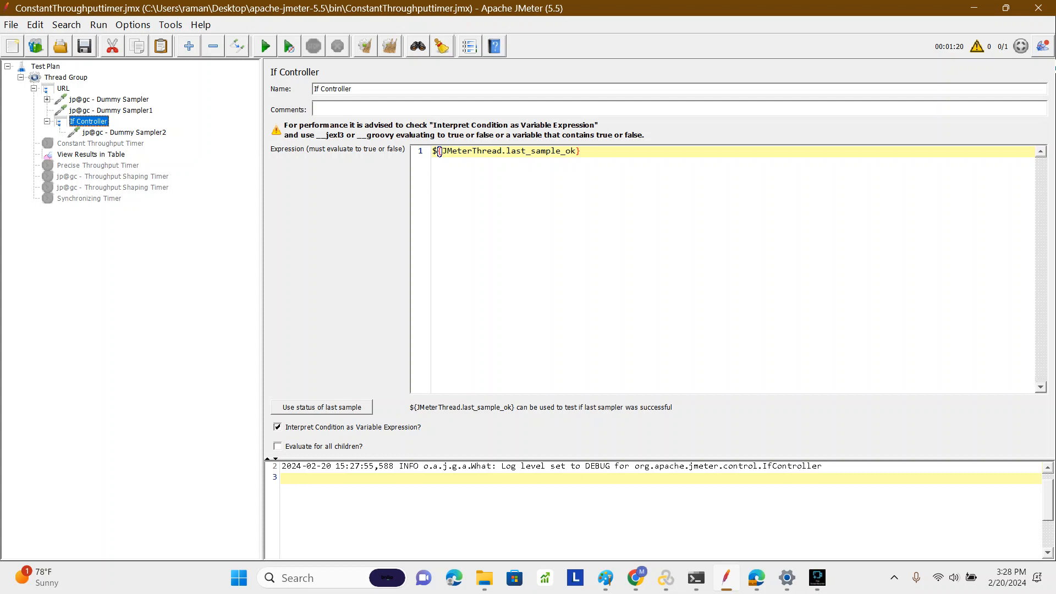
# - Run the test plan and examine the If Controller's debug evaluation line in the log
pyautogui.doubleClick(552, 152)
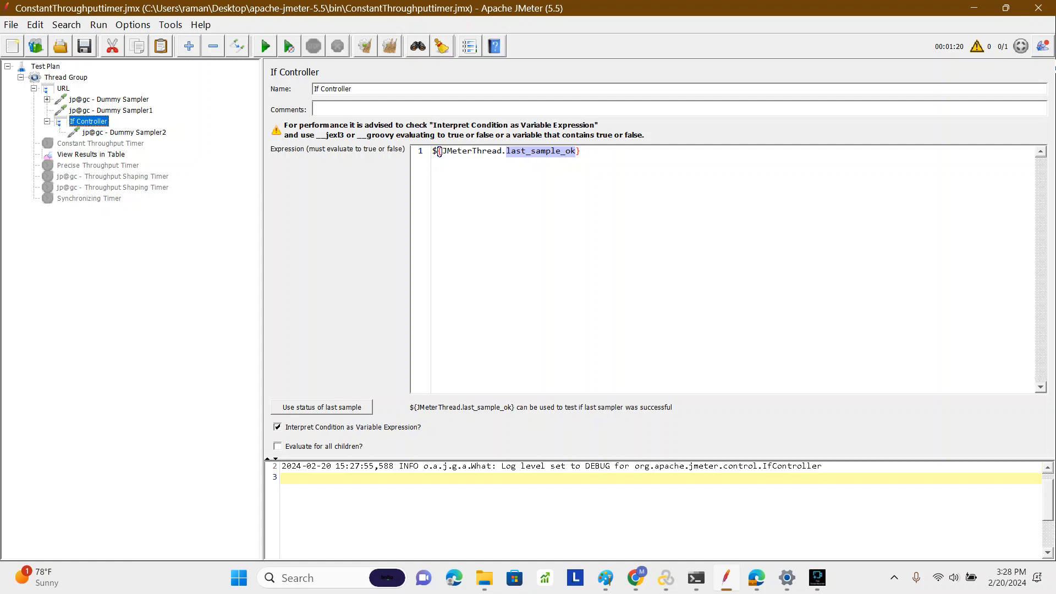
pyautogui.click(66, 78)
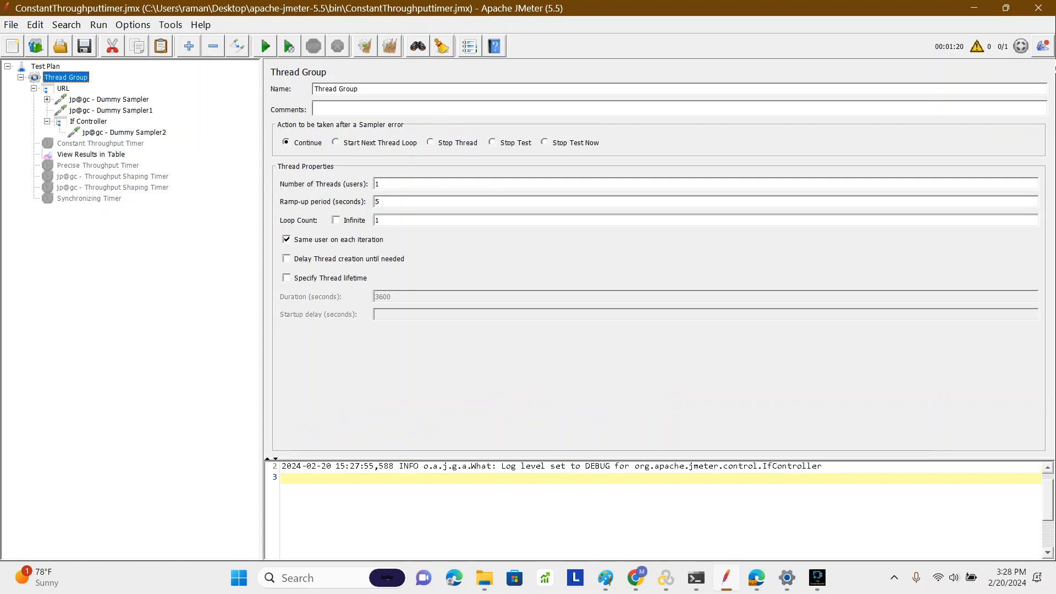
pyautogui.hotkey('ctrl', 'r')
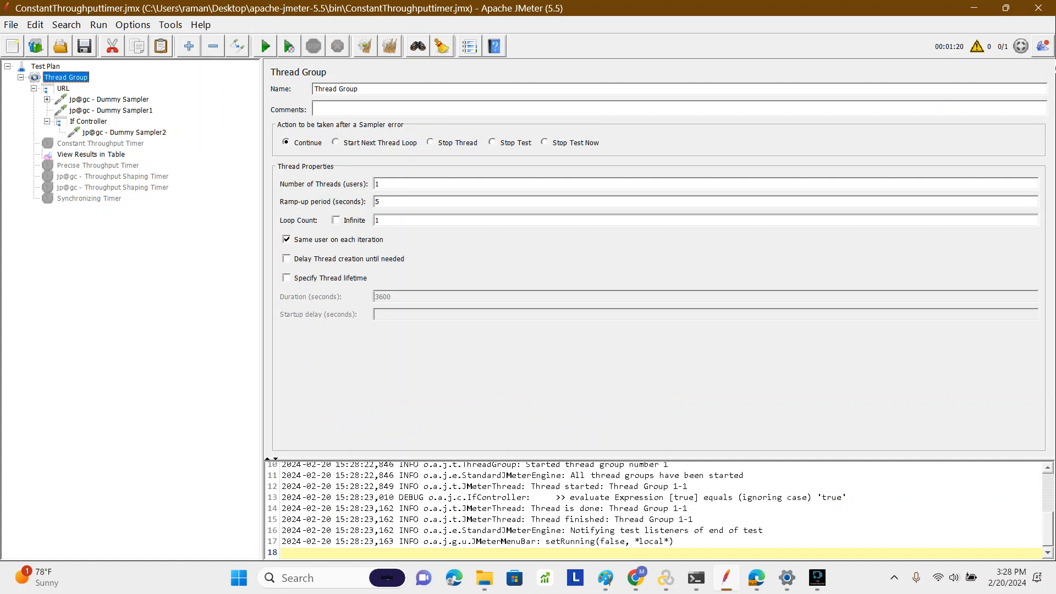
pyautogui.moveTo(570, 498); pyautogui.dragTo(847, 498)
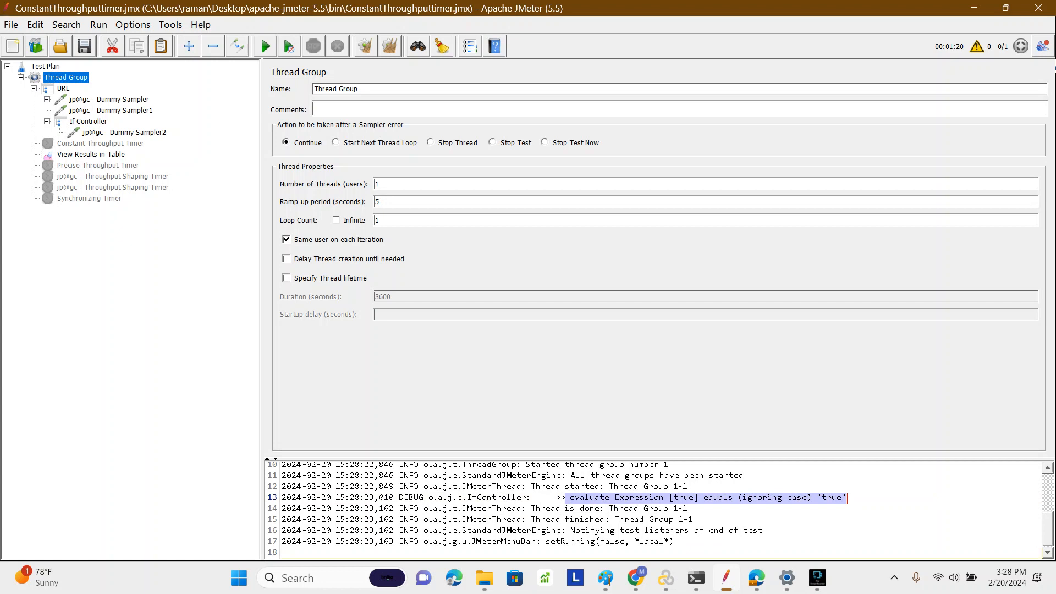
# - Show the run in View Results in Table, widen the Label column and examine the jp@gc - Dummy Sampler2 row
pyautogui.click(88, 121)
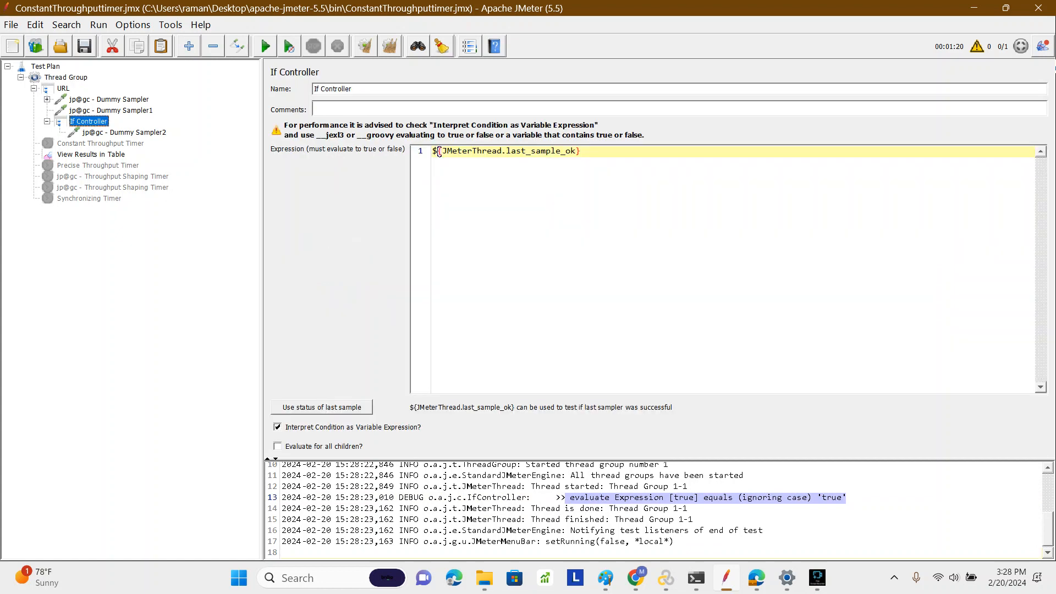
pyautogui.press('Down')
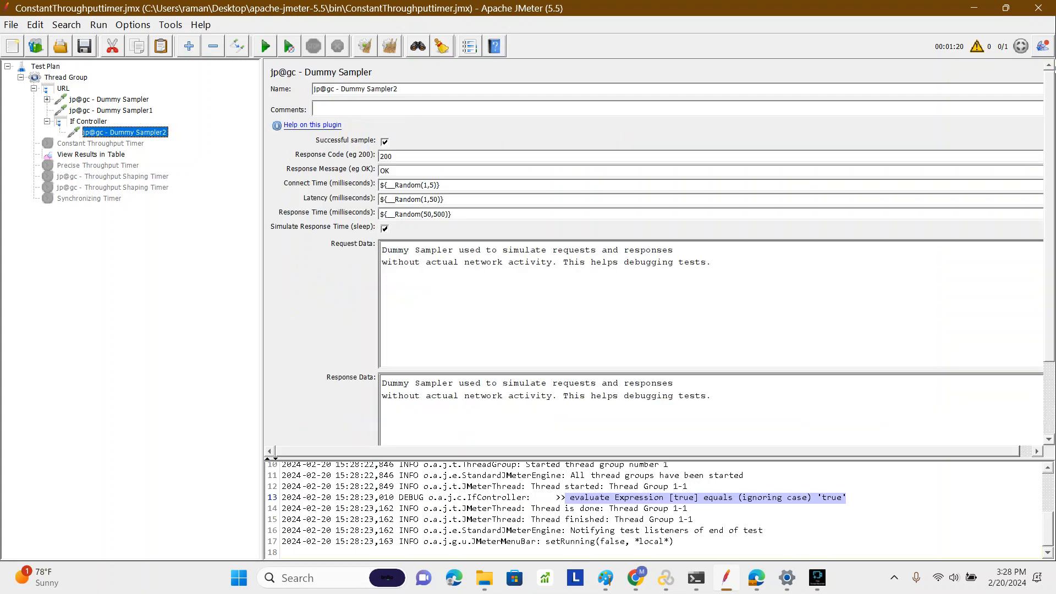
pyautogui.press('Up')
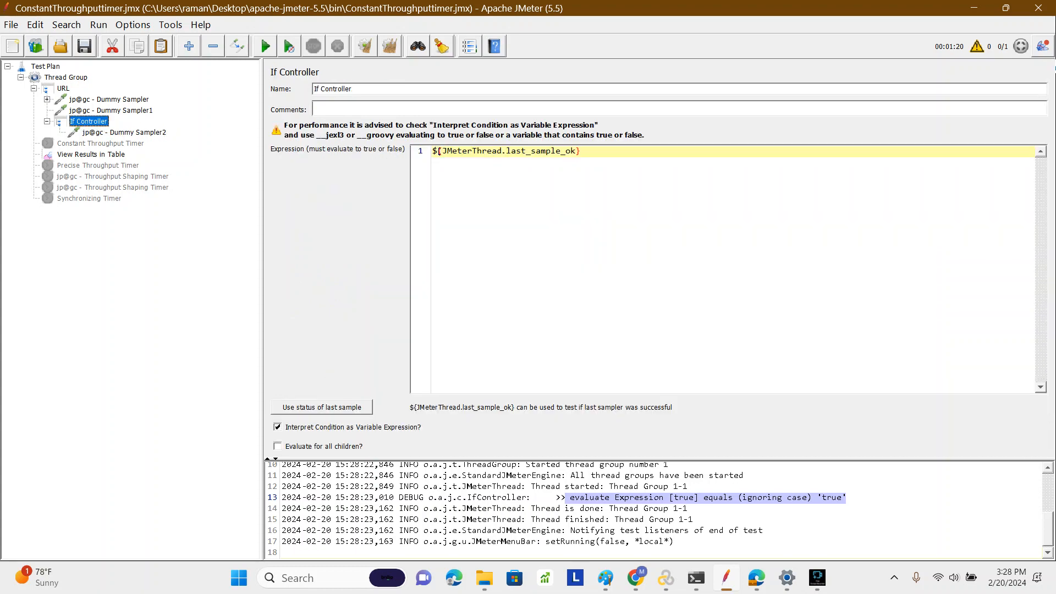
pyautogui.press('Down')
pyautogui.press('Down')
pyautogui.press('Down')
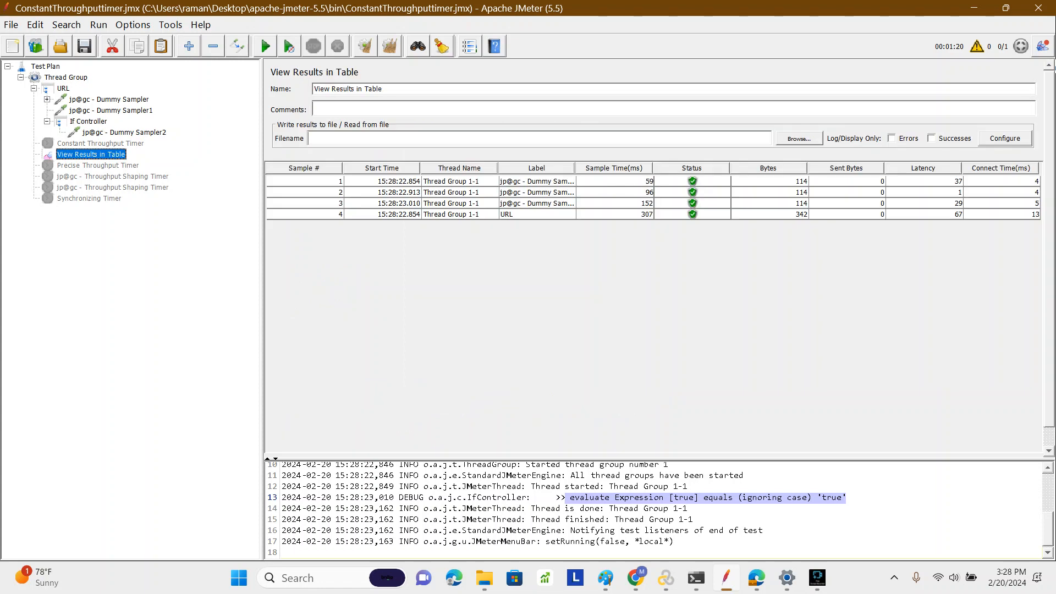
pyautogui.moveTo(575, 168); pyautogui.dragTo(674, 168)
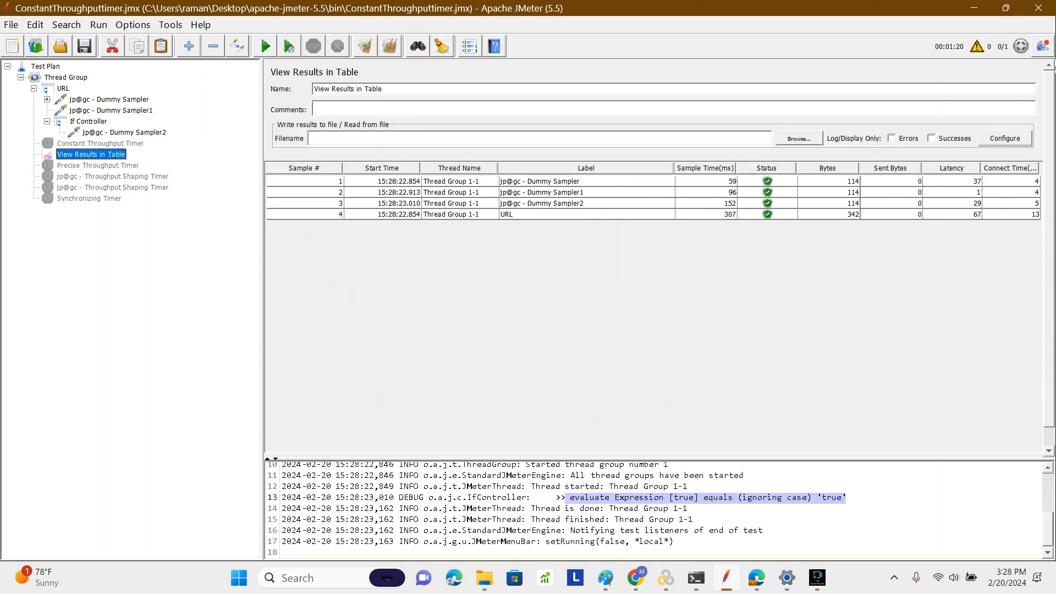
pyautogui.click(600, 203)
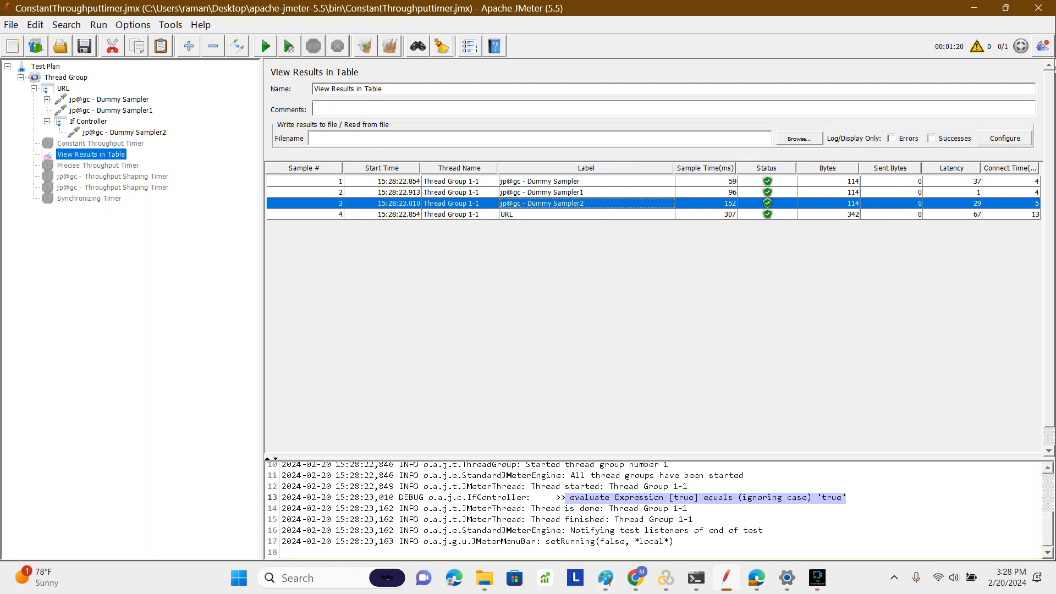
# - Set the response message of jp@gc - Dummy Sampler1 to NOTOK
pyautogui.click(111, 111)
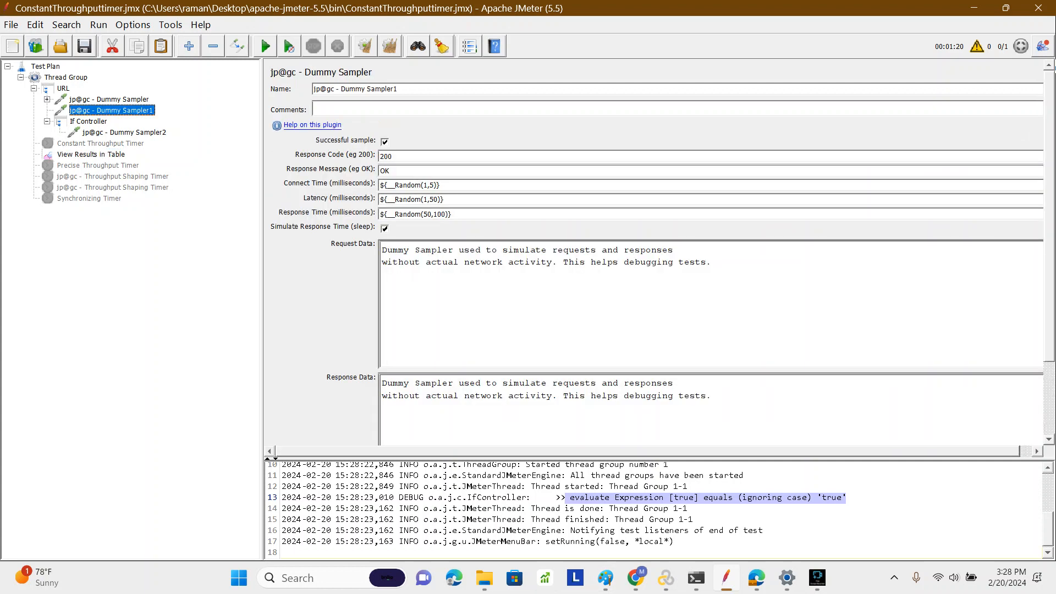
pyautogui.write('NOT')
pyautogui.hotkey('ctrl', 'a')
# - Review the If Controller's child sampler and the last_sample_ok condition in its expression
pyautogui.click(124, 132)
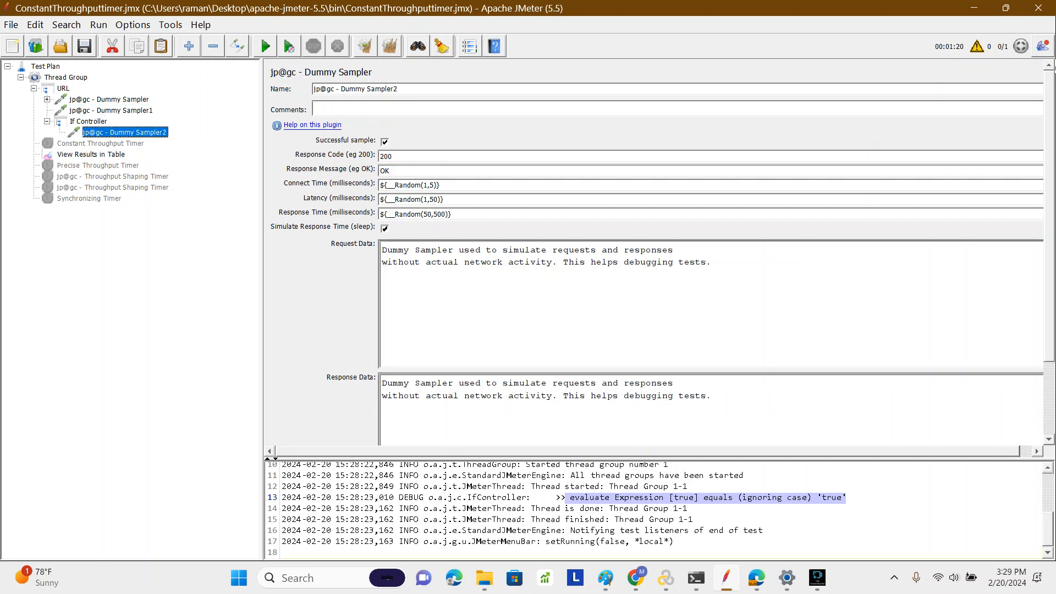
pyautogui.click(89, 121)
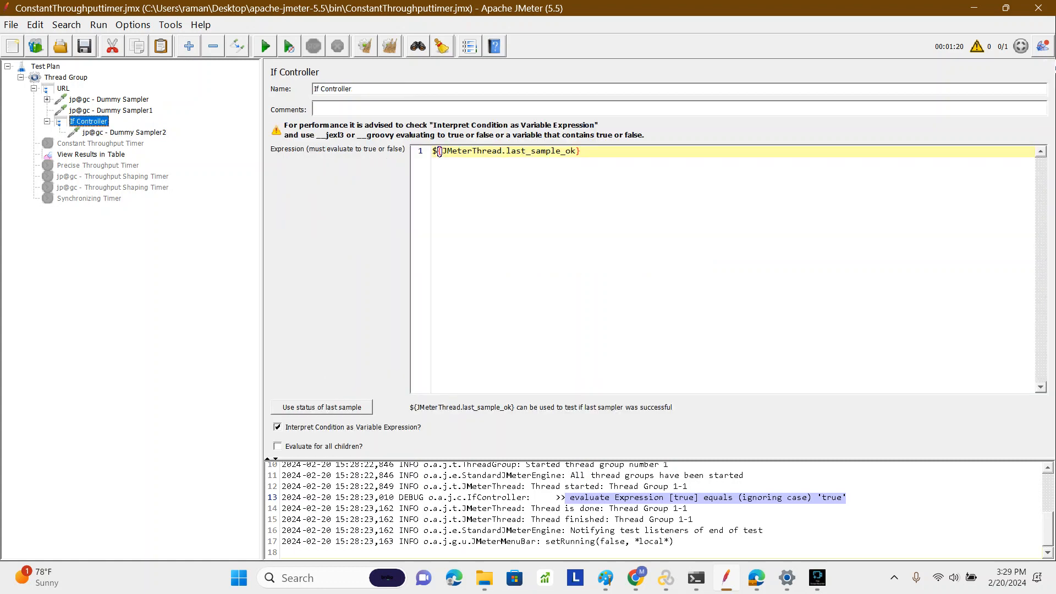
pyautogui.doubleClick(541, 151)
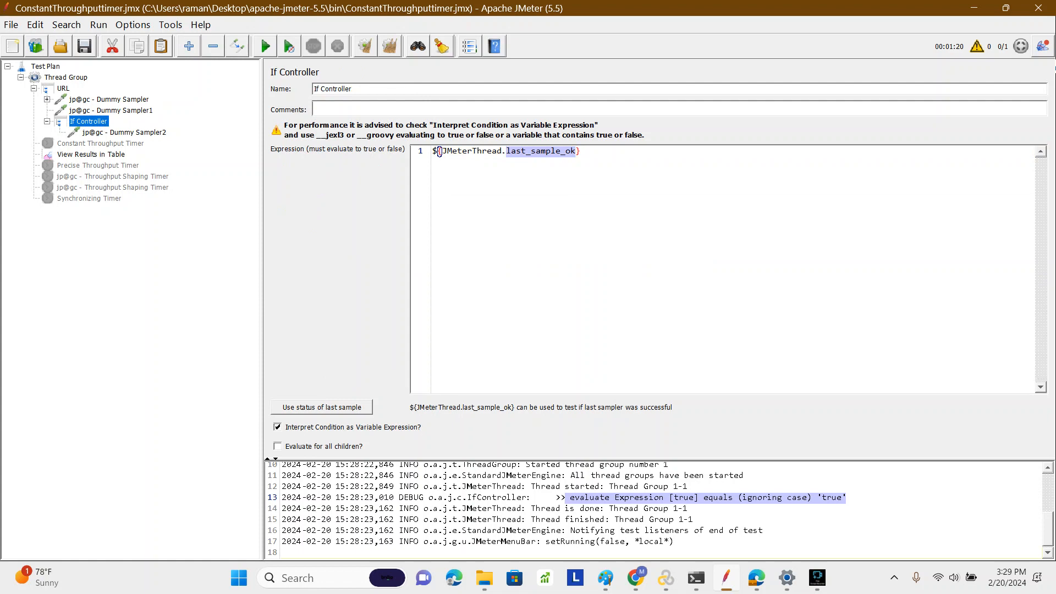
# - Rerun the test plan with results and log cleared and debug enabled for jp@gc - Dummy Sampler2
pyautogui.click(124, 133)
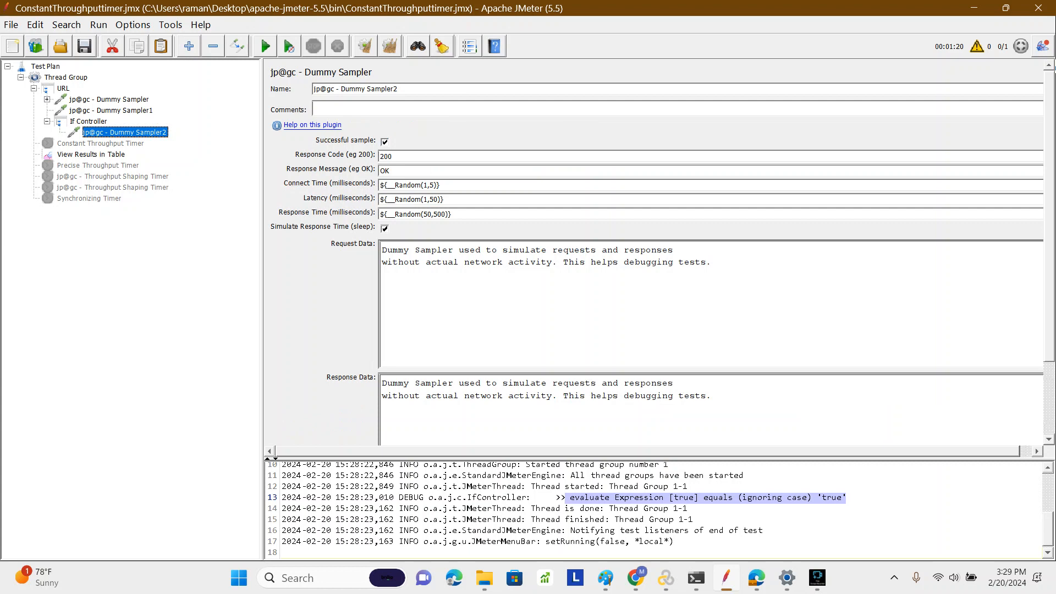
pyautogui.click(389, 46)
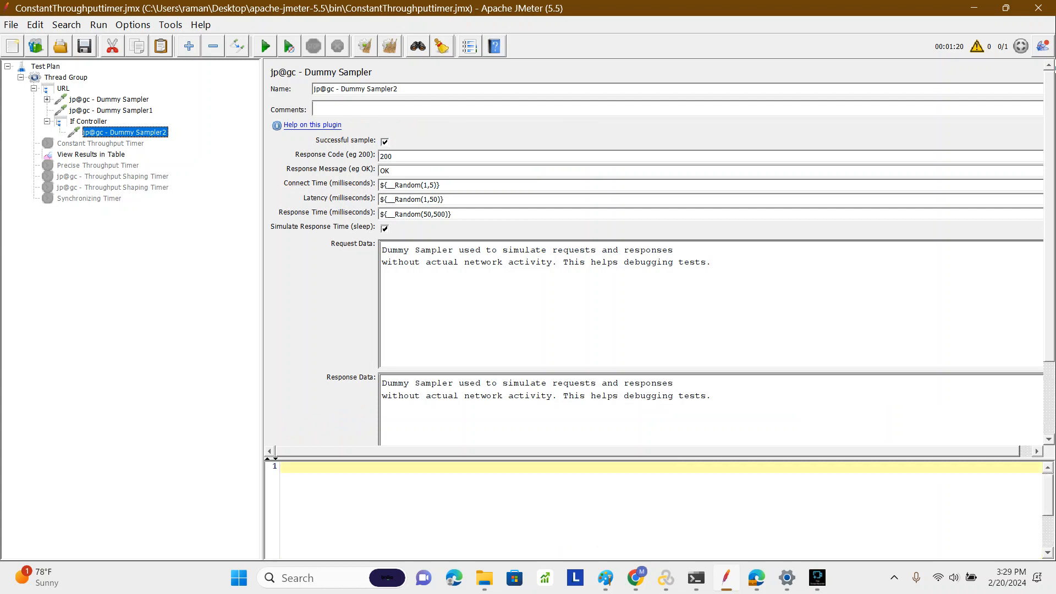
pyautogui.click(200, 25)
pyautogui.click(232, 87)
pyautogui.hotkey('ctrl', 'r')
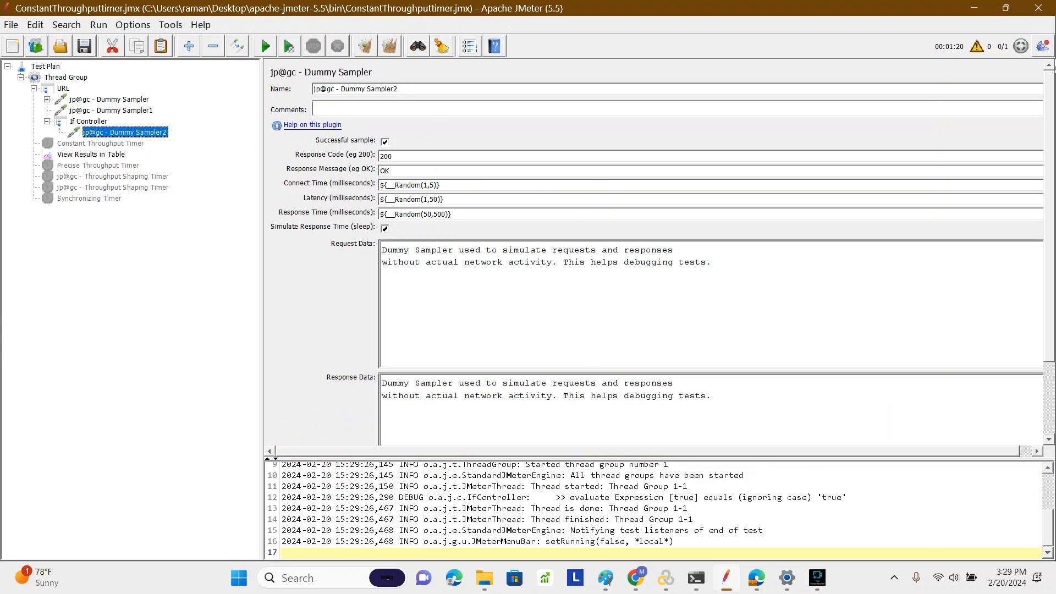
# - Compare the If Controller's evaluated expression in the log with the results table and the controller's condition
pyautogui.doubleClick(832, 498)
pyautogui.doubleClick(684, 498)
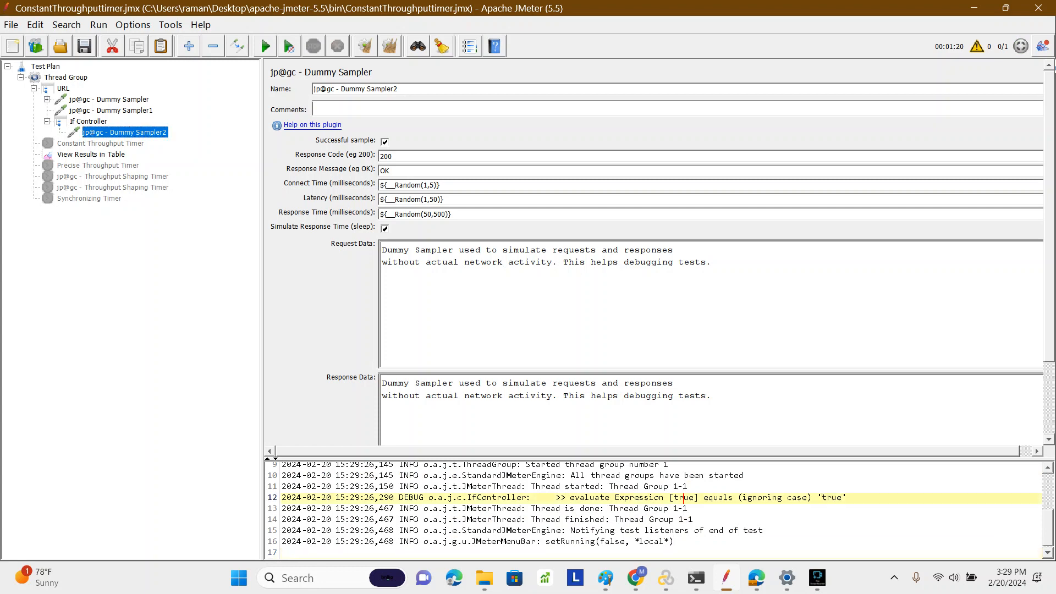
pyautogui.click(91, 155)
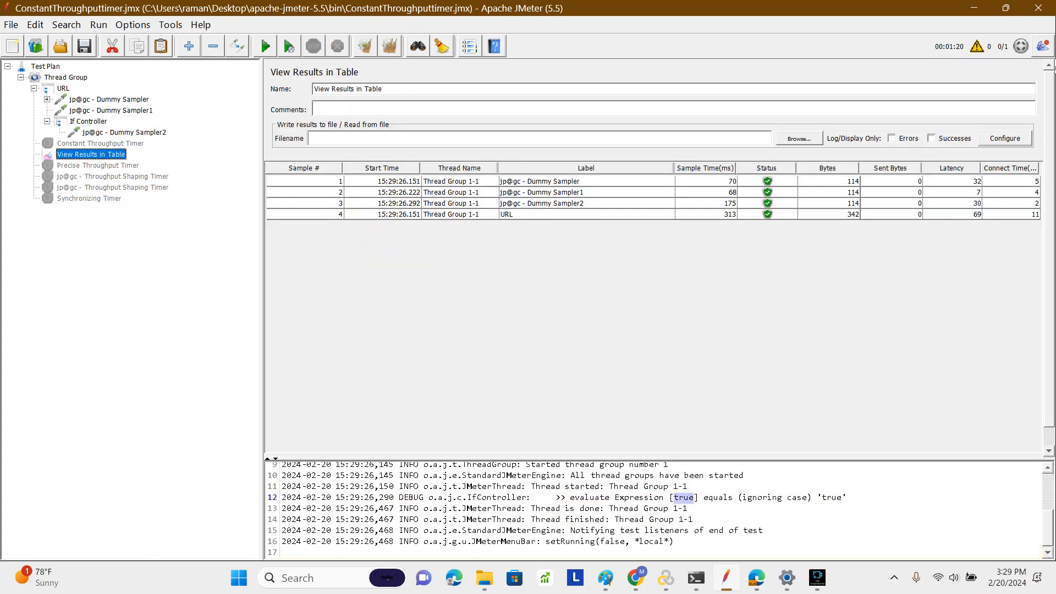
pyautogui.click(89, 122)
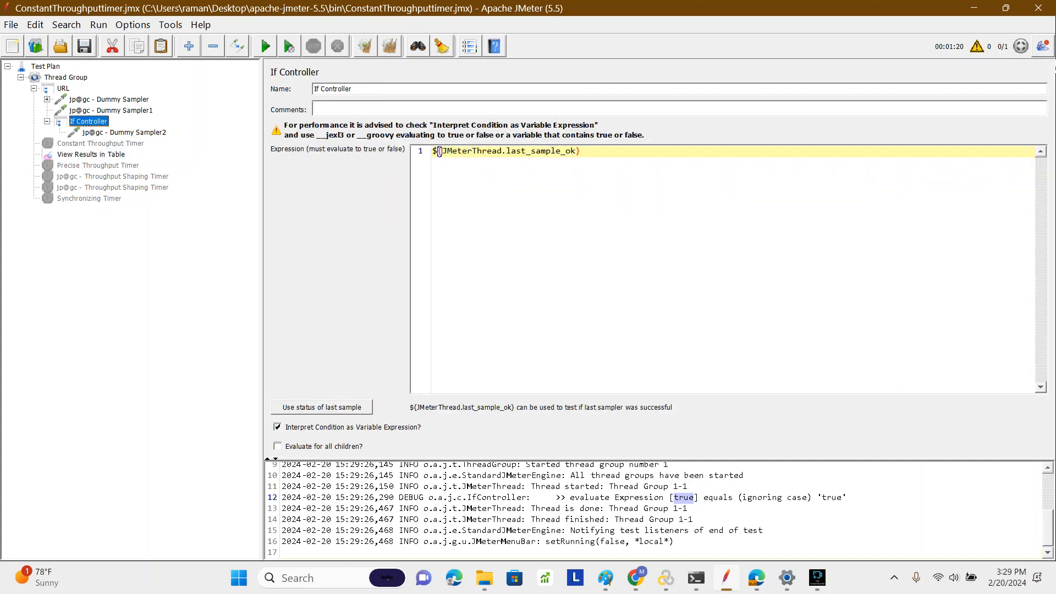
# - Set the response code of jp@gc - Dummy Sampler1 to 400
pyautogui.click(111, 110)
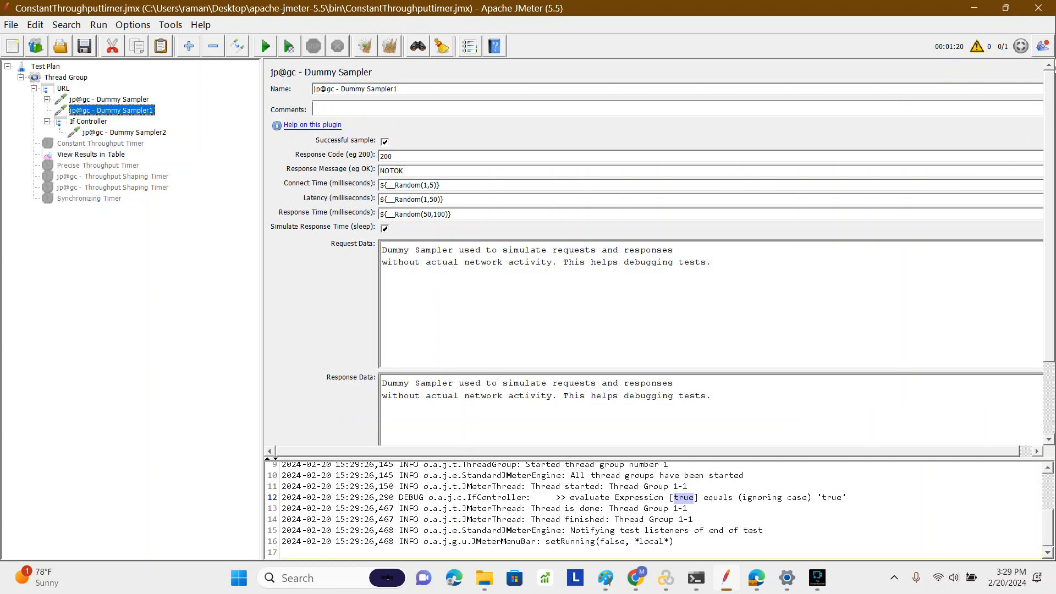
pyautogui.click(384, 157)
pyautogui.press('BackSpace')
pyautogui.hotkey('ctrl', 'a')
pyautogui.click(394, 171)
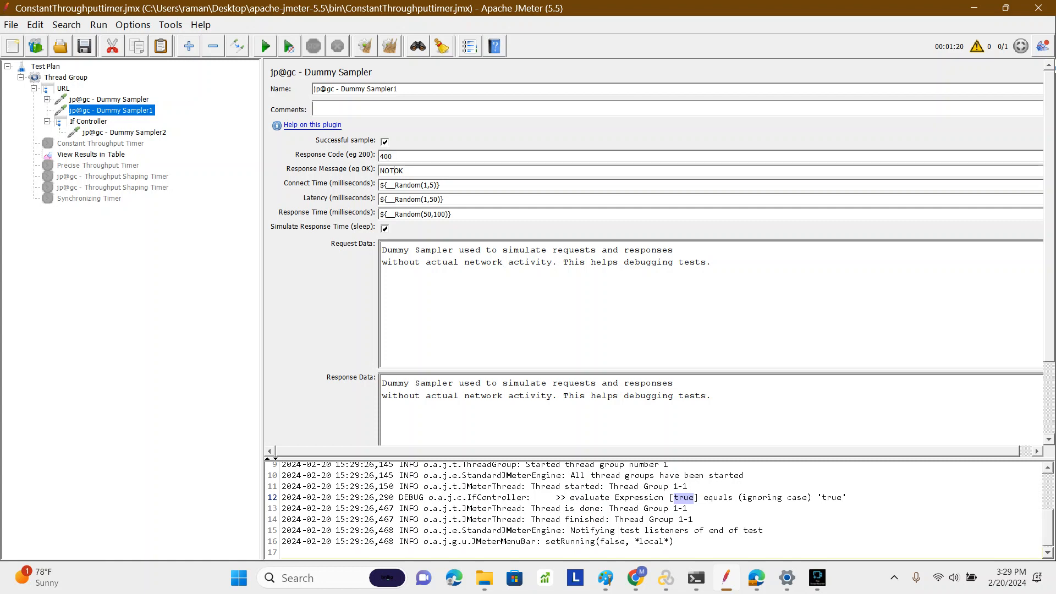
# - Clear the results and log, re-enable debug for jp@gc - Dummy Sampler2 and run the test plan with the results table open
pyautogui.click(124, 133)
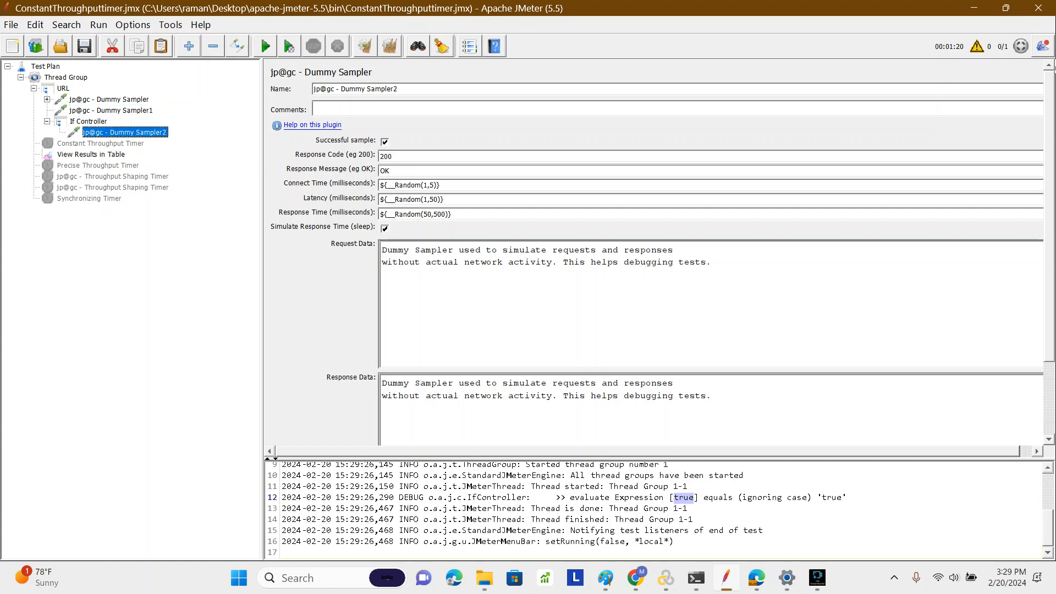
pyautogui.hotkey('ctrl', 'e')
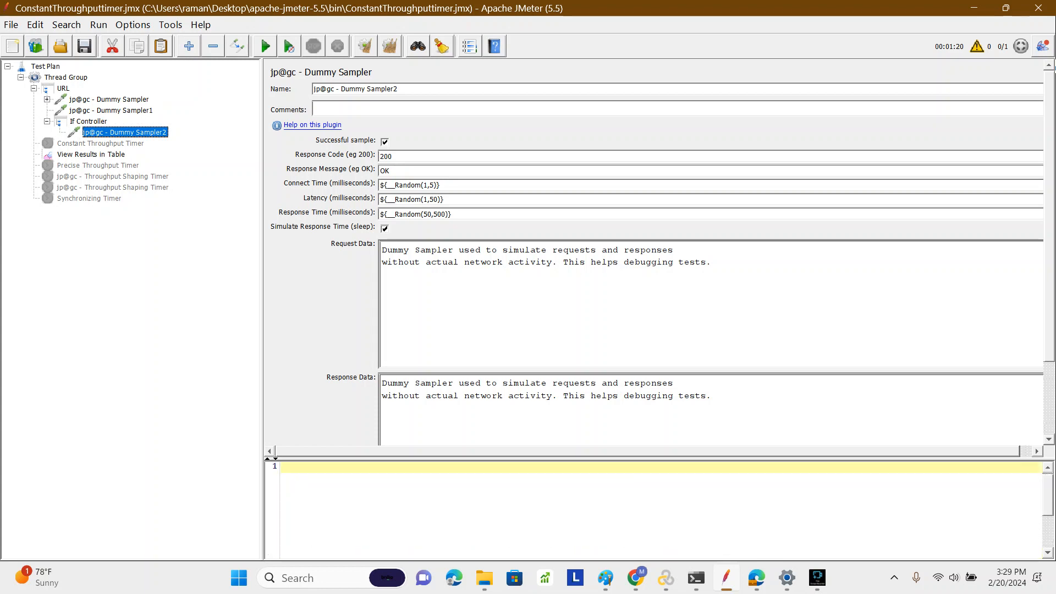
pyautogui.click(201, 25)
pyautogui.click(232, 87)
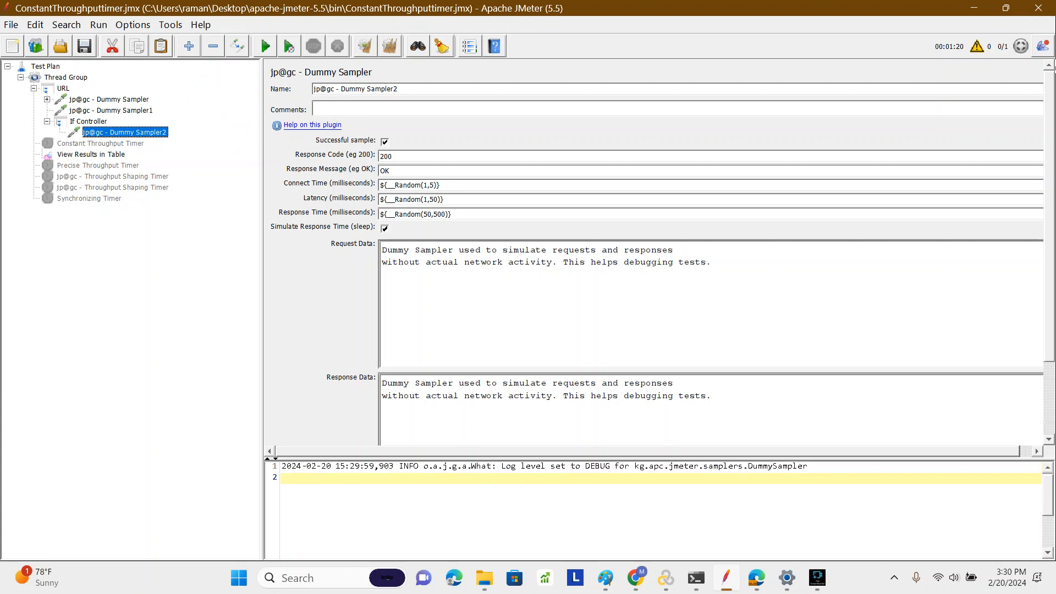
pyautogui.click(91, 155)
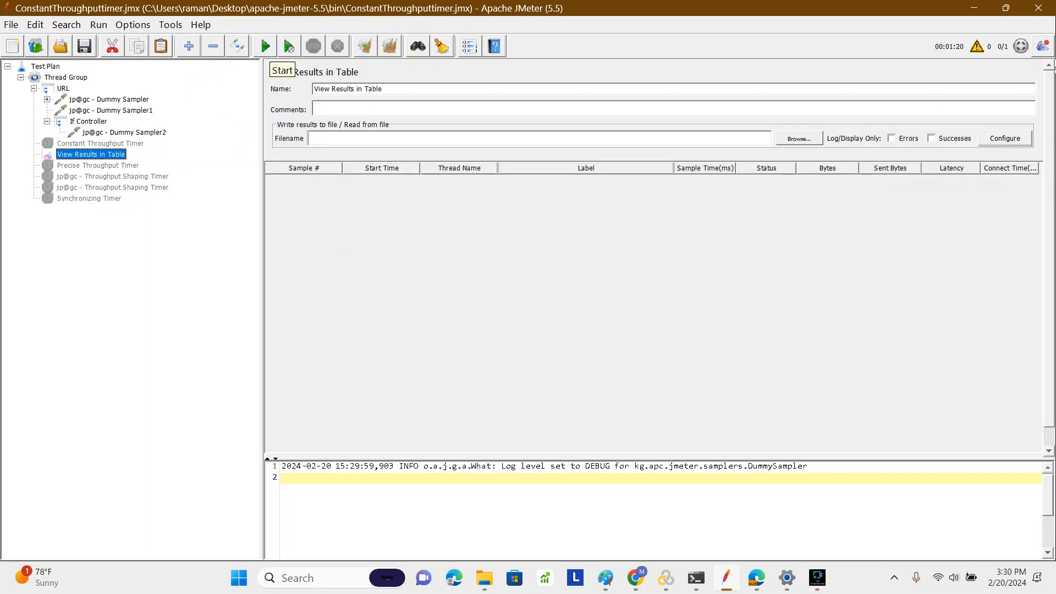
pyautogui.click(265, 47)
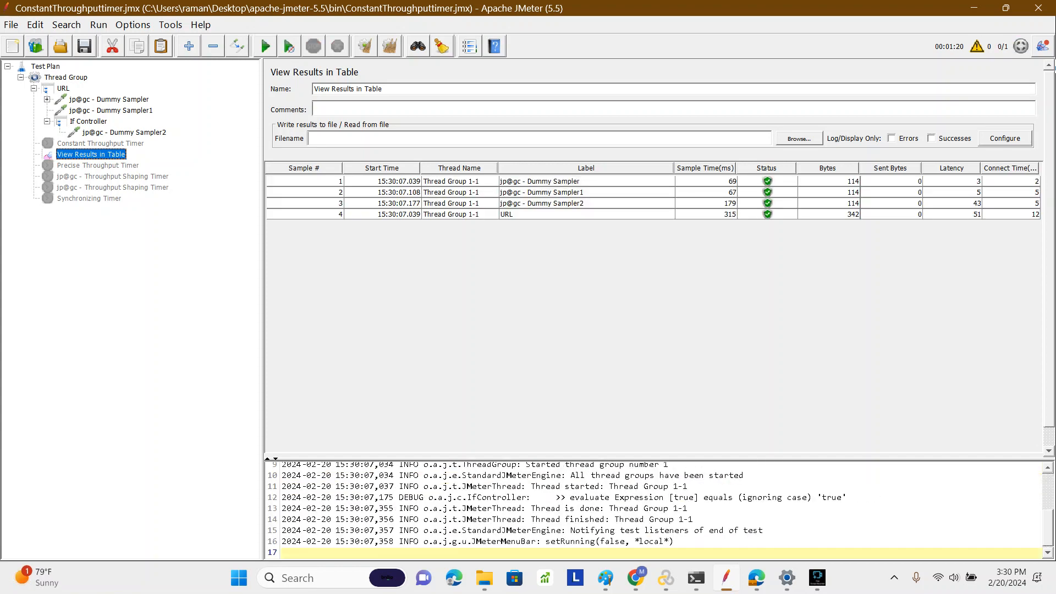
# - Examine the new IfController debug line in the log against the last_sample_ok condition in the If Controller's expression
pyautogui.click(575, 497)
pyautogui.doubleClick(524, 497)
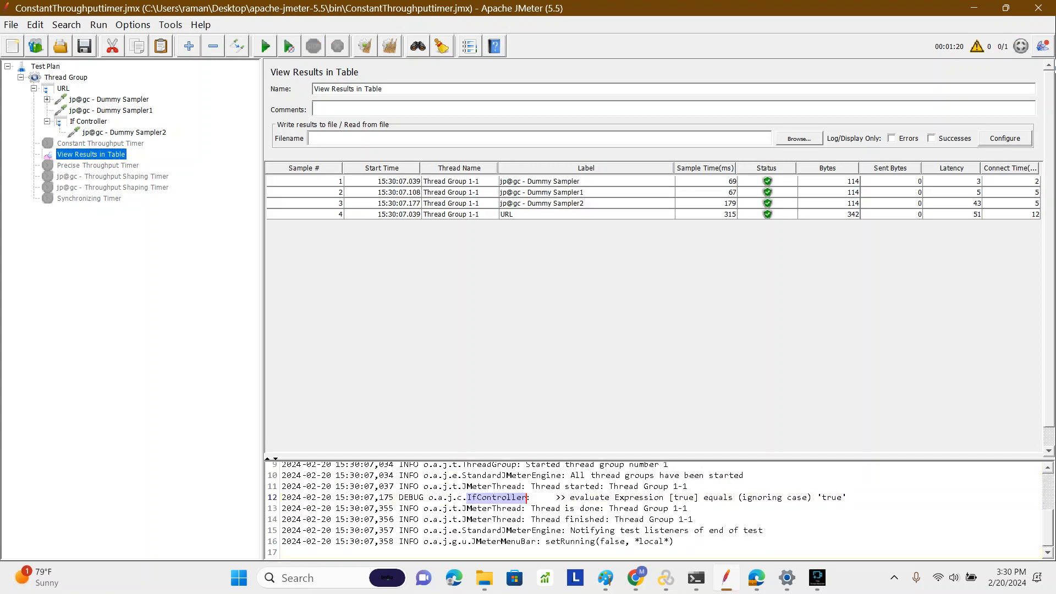
pyautogui.doubleClick(650, 497)
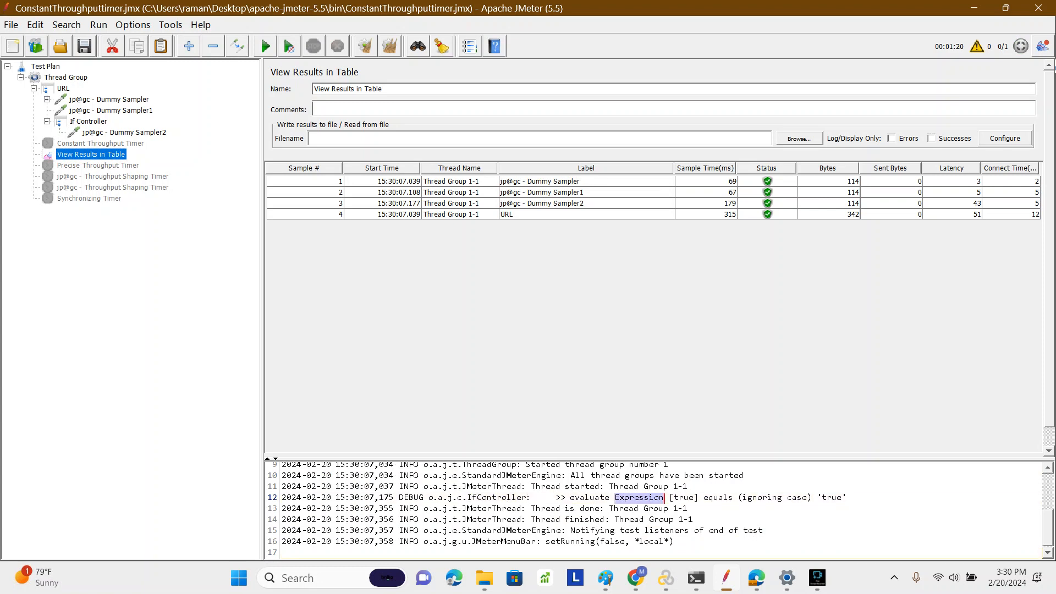
pyautogui.tripleClick(650, 497)
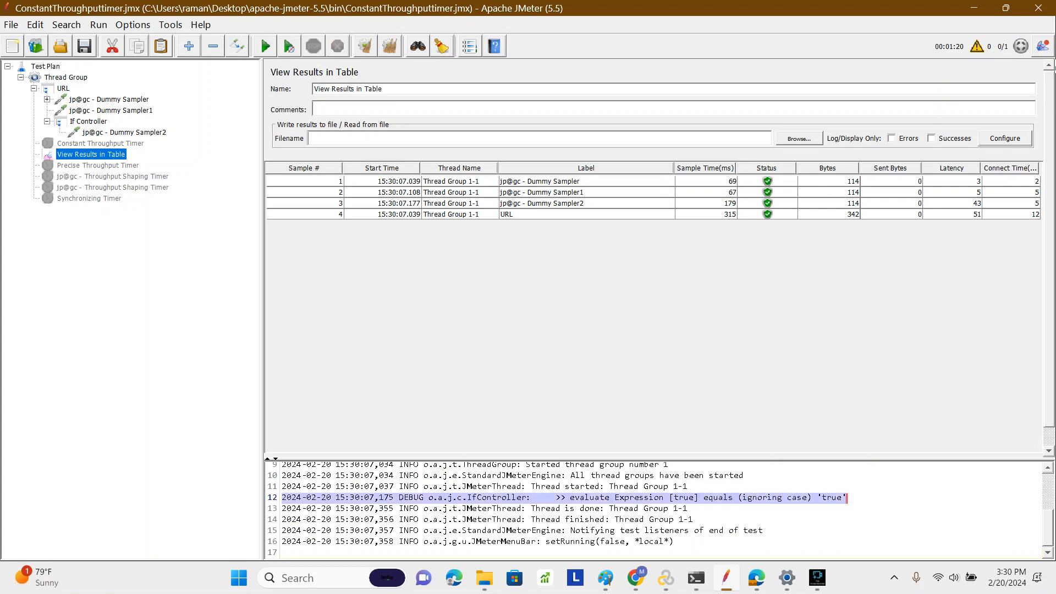
pyautogui.click(88, 121)
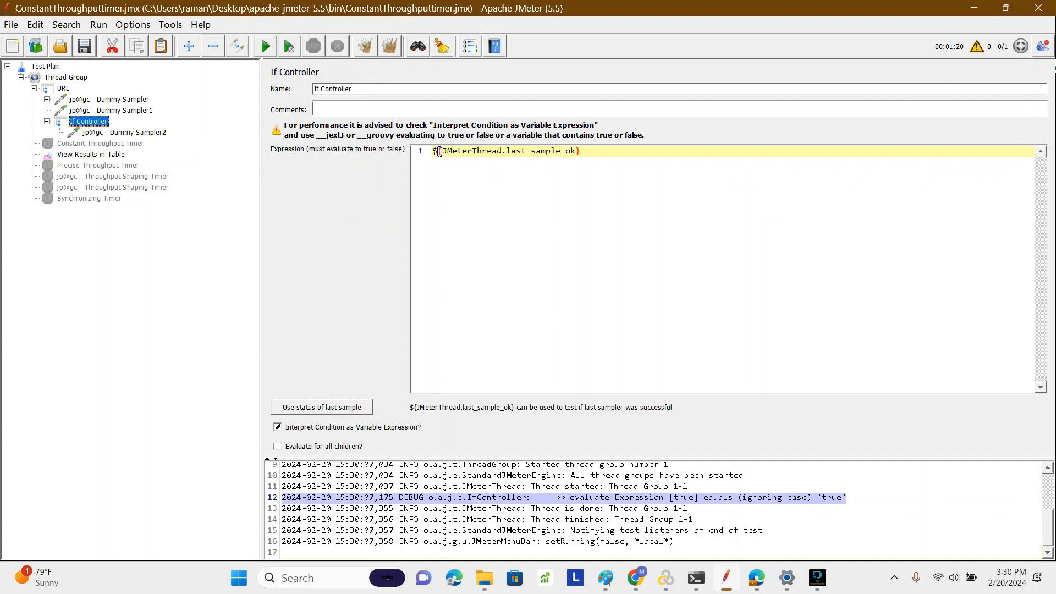
pyautogui.doubleClick(556, 151)
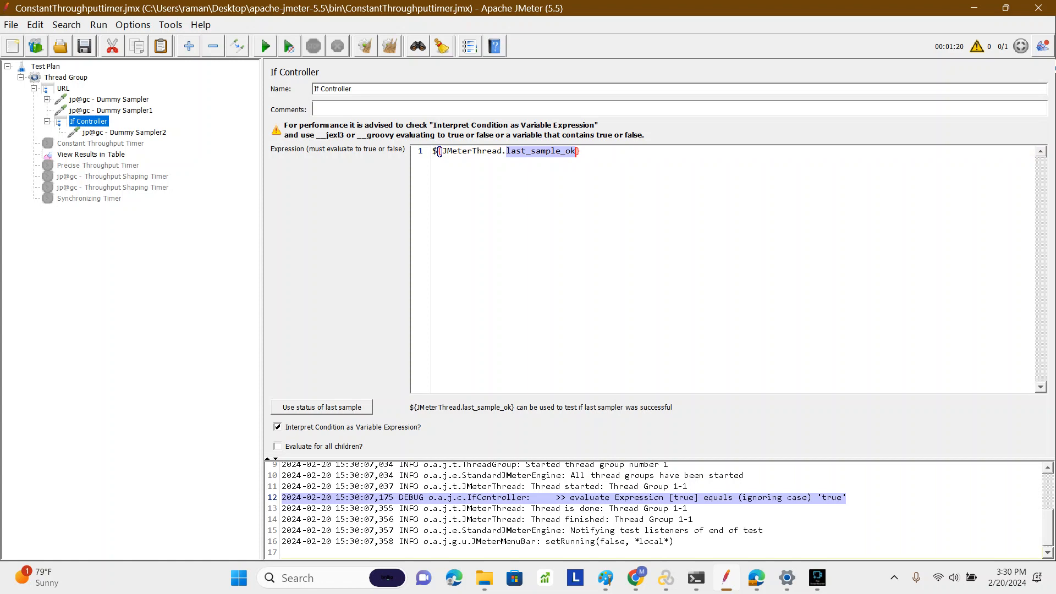
# - Turn off the Successful sample option for jp@gc - Dummy Sampler1 and check the existing results table
pyautogui.click(111, 110)
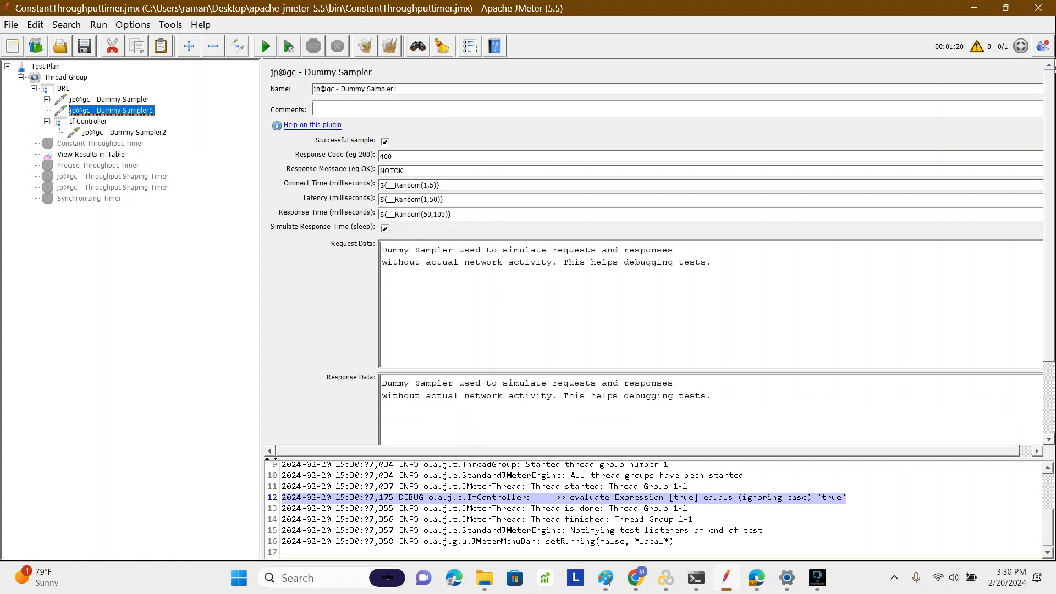
pyautogui.click(385, 142)
pyautogui.click(91, 155)
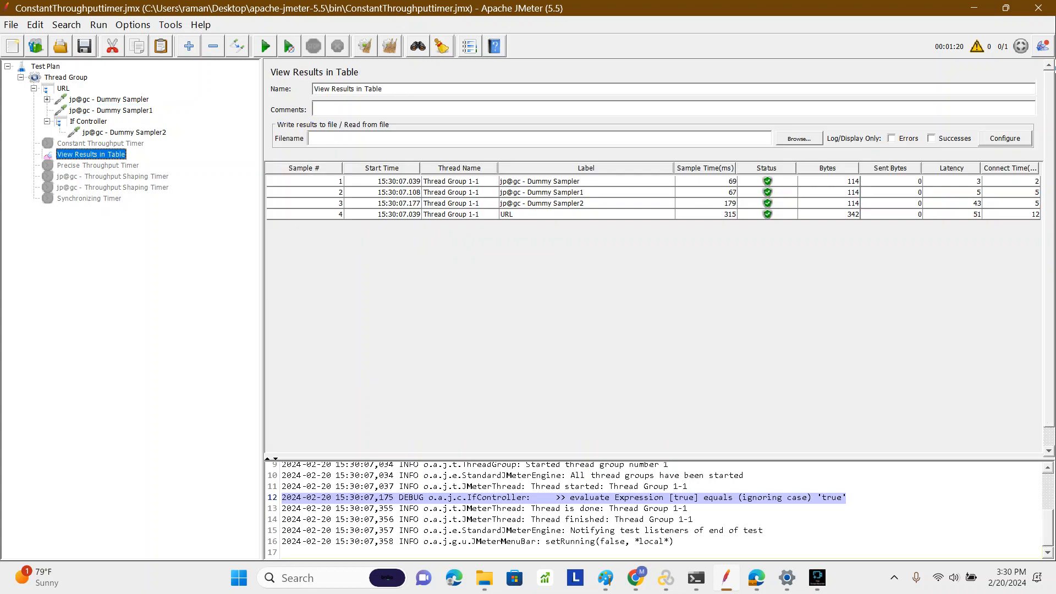
pyautogui.click(111, 111)
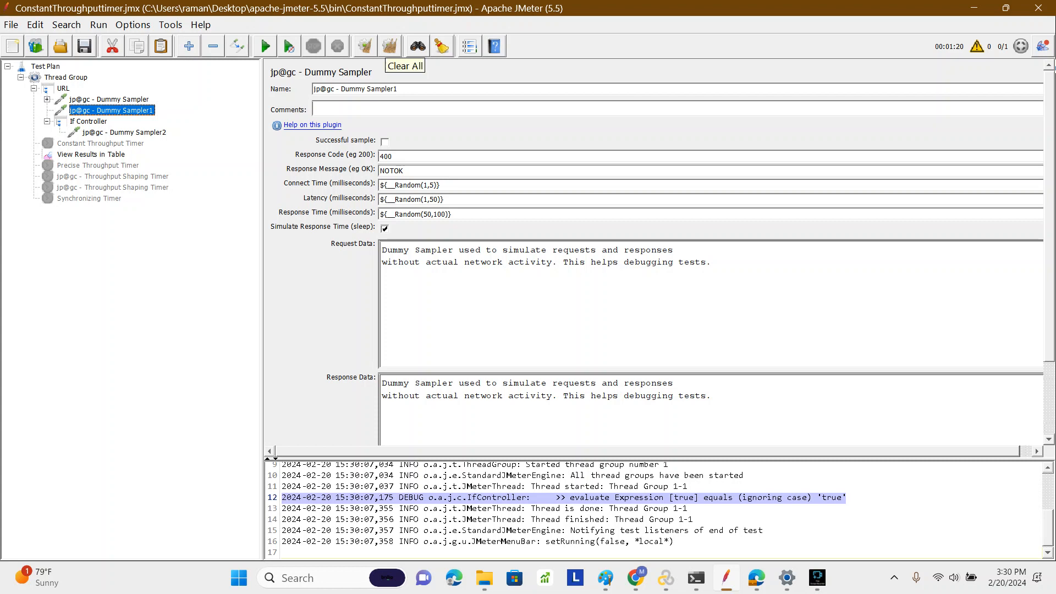
# - Rerun the test plan with cleared results and log, and with debug enabled for jp@gc - Dummy Sampler1
pyautogui.click(390, 46)
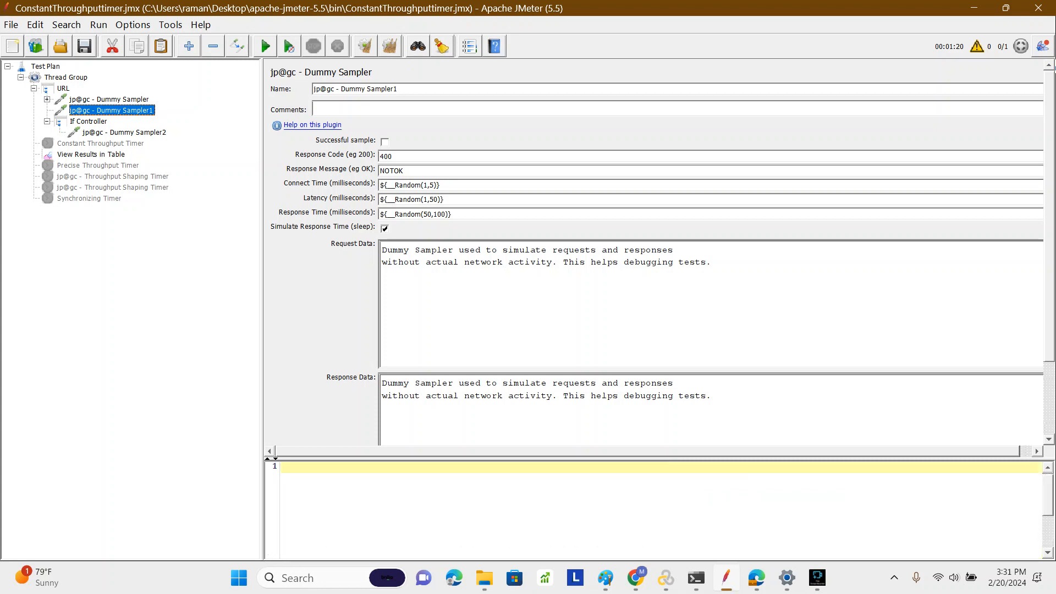
pyautogui.click(201, 25)
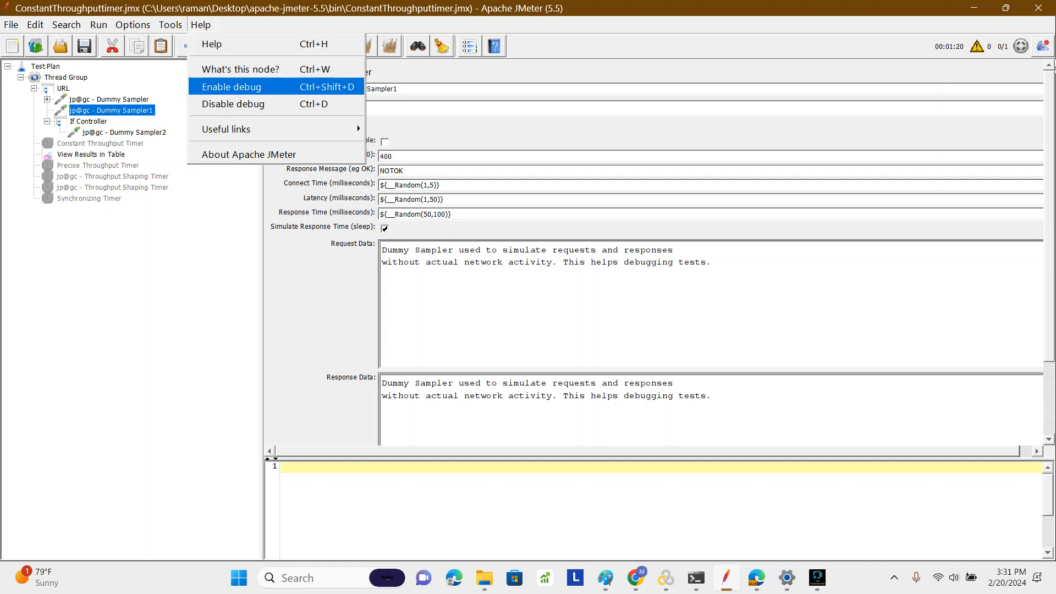
pyautogui.click(231, 87)
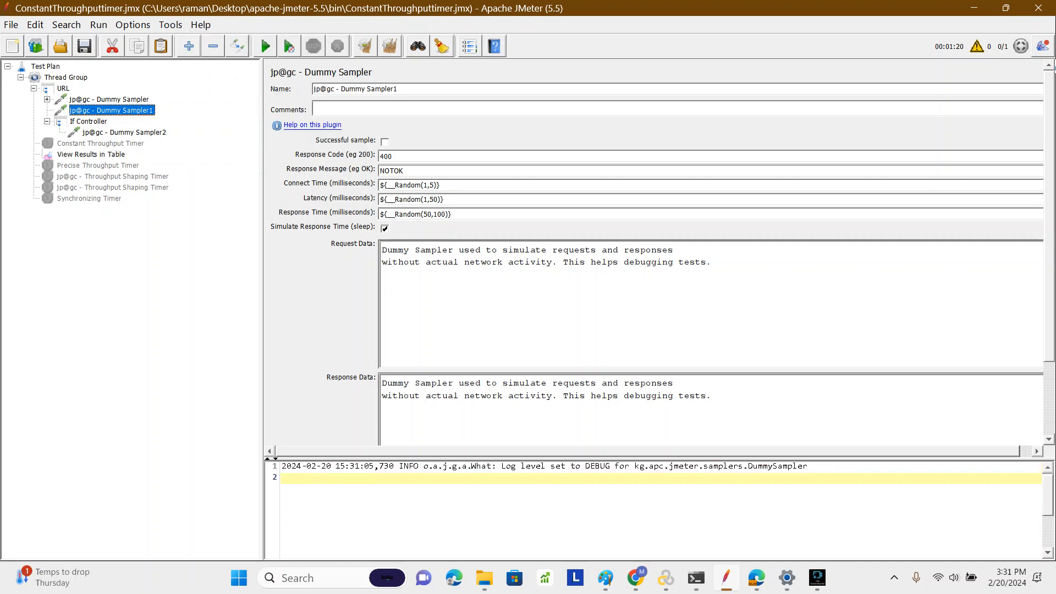
pyautogui.hotkey('ctrl', 'r')
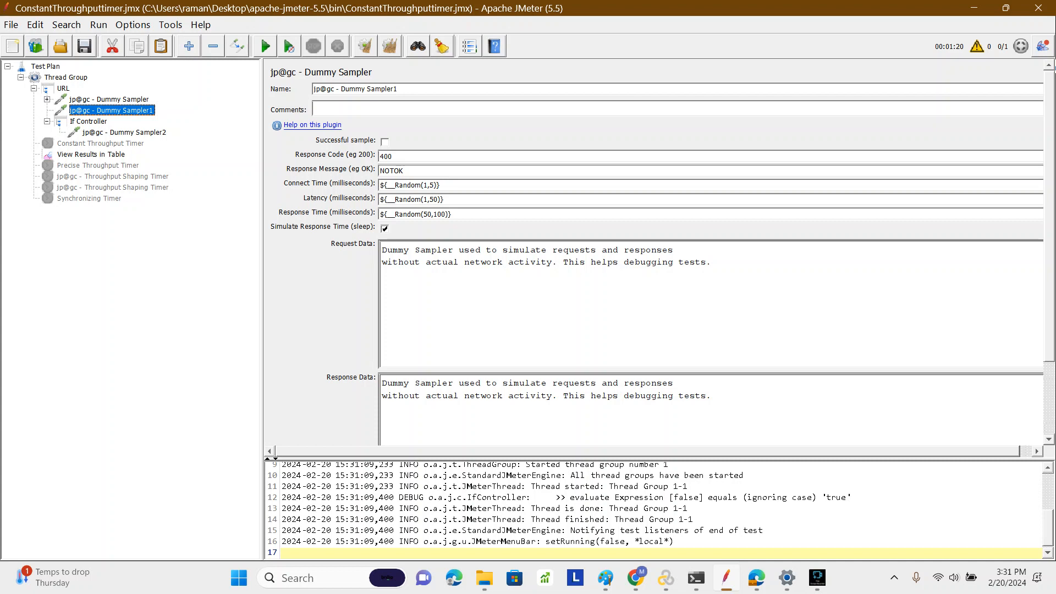
# - Examine the first two sampler rows in the results table against the settings of jp@gc - Dummy Sampler1
pyautogui.click(91, 155)
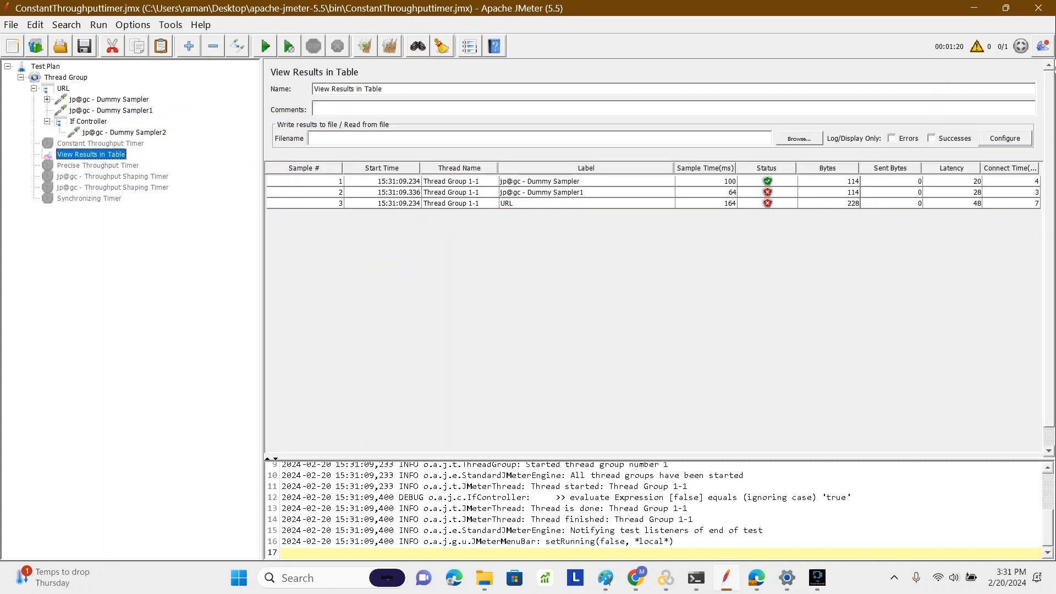
pyautogui.click(561, 182)
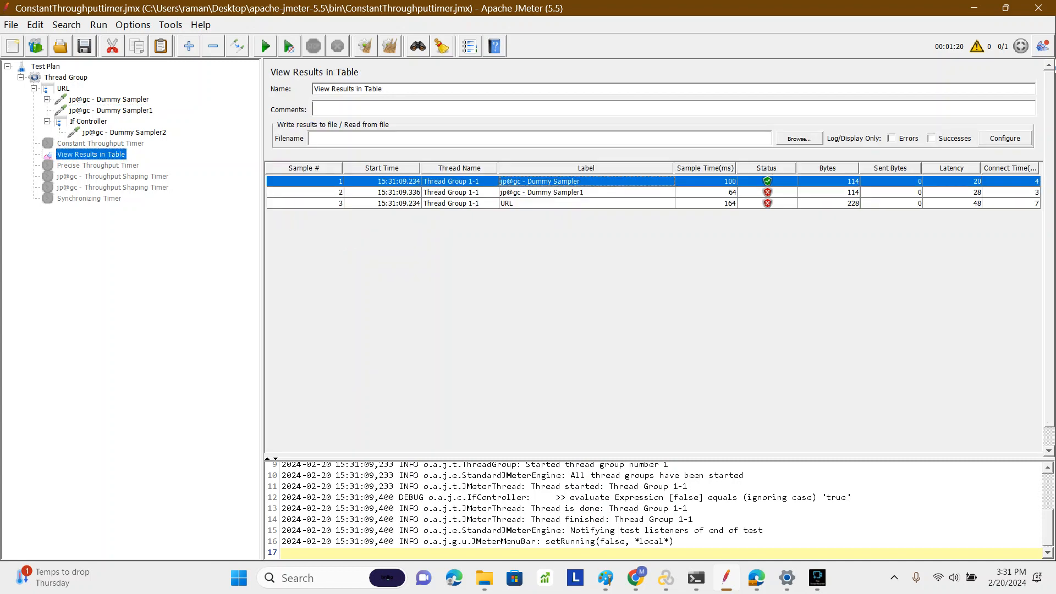
pyautogui.click(561, 193)
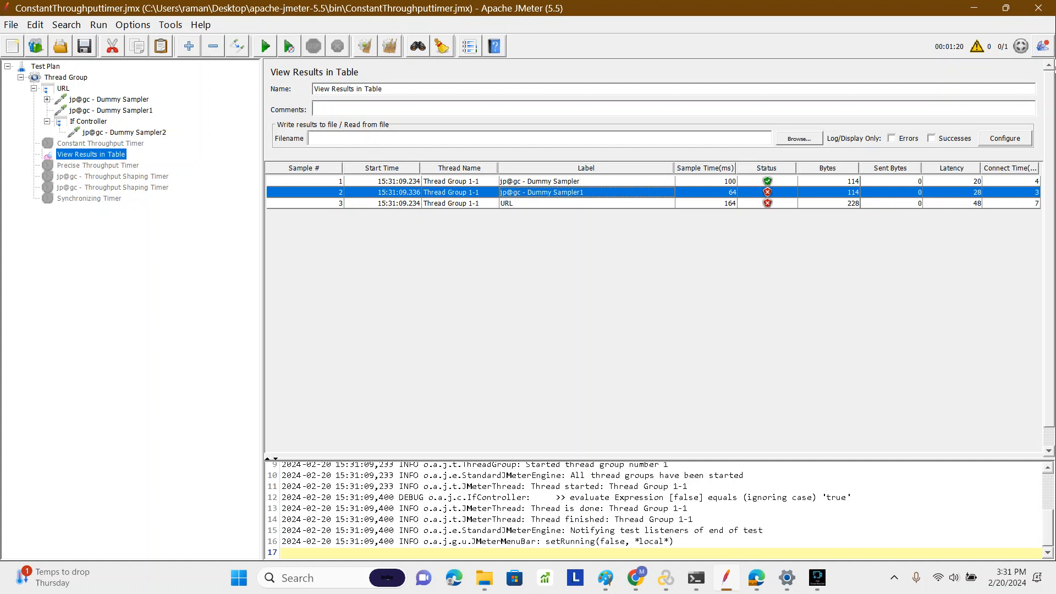
pyautogui.click(111, 110)
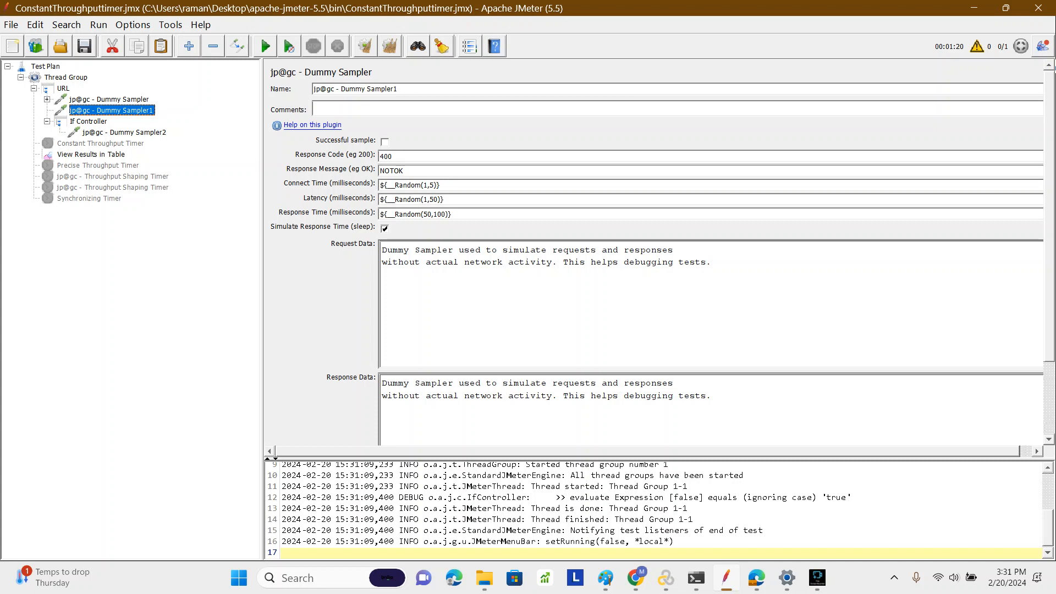
pyautogui.click(91, 154)
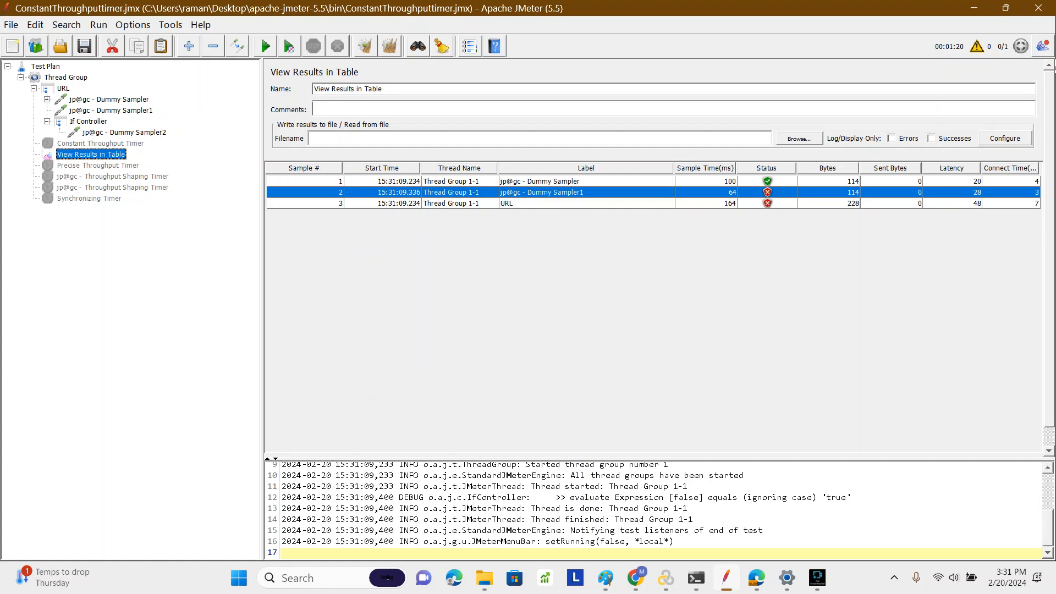
# - Examine the If Controller's last_sample_ok condition alongside its child jp@gc - Dummy Sampler2 and the results table
pyautogui.click(89, 121)
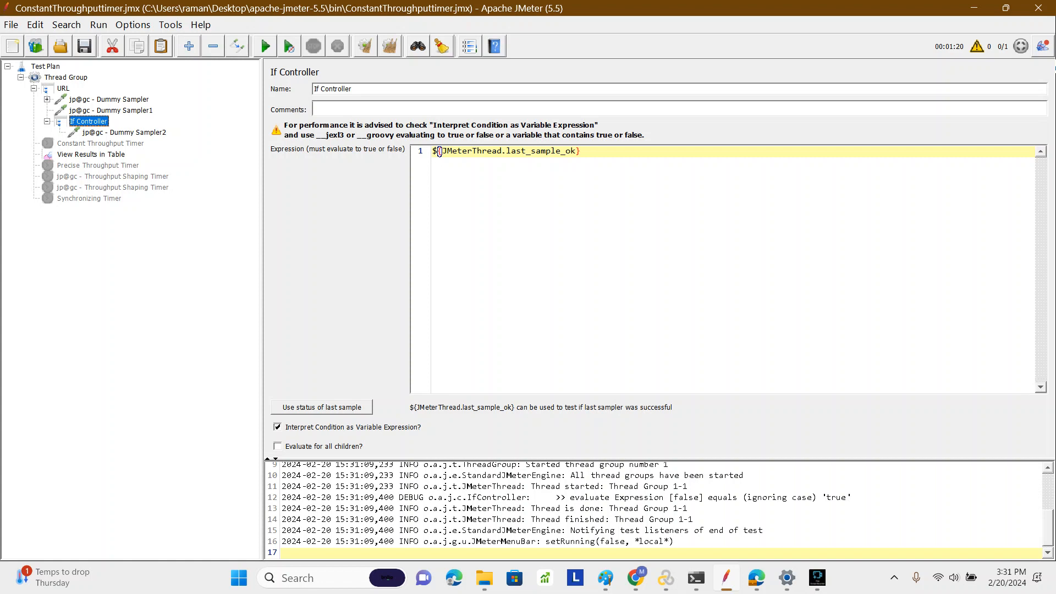
pyautogui.press('Down')
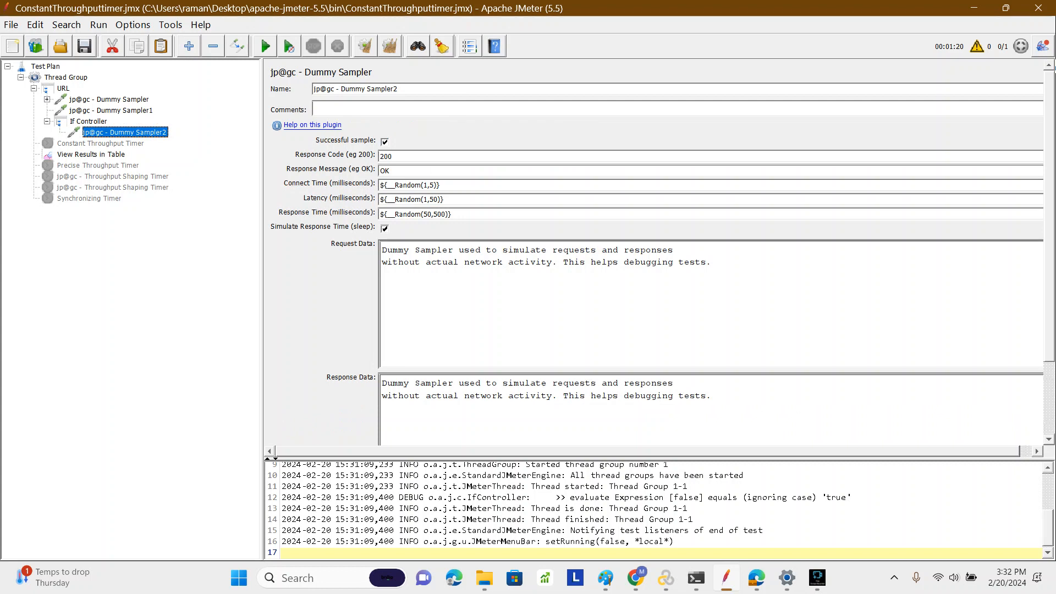
pyautogui.click(91, 154)
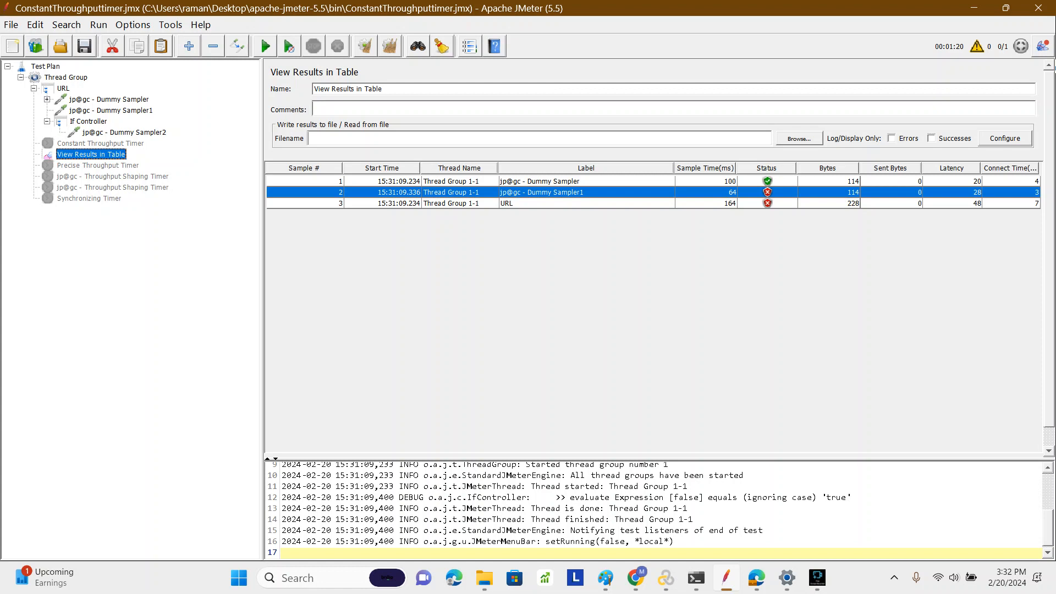
pyautogui.click(88, 121)
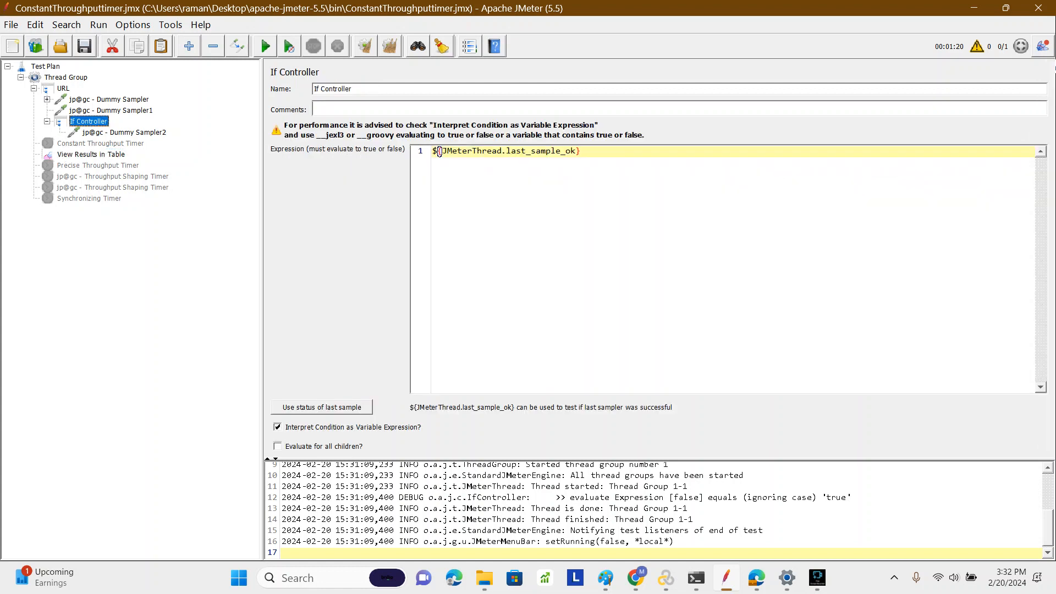
pyautogui.press('Down')
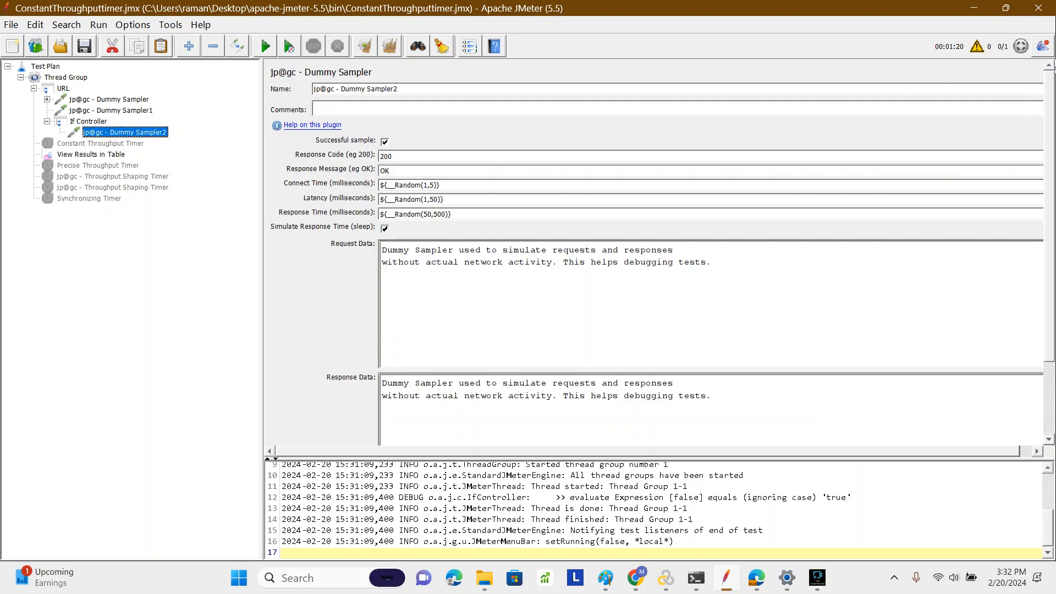
pyautogui.press('Up')
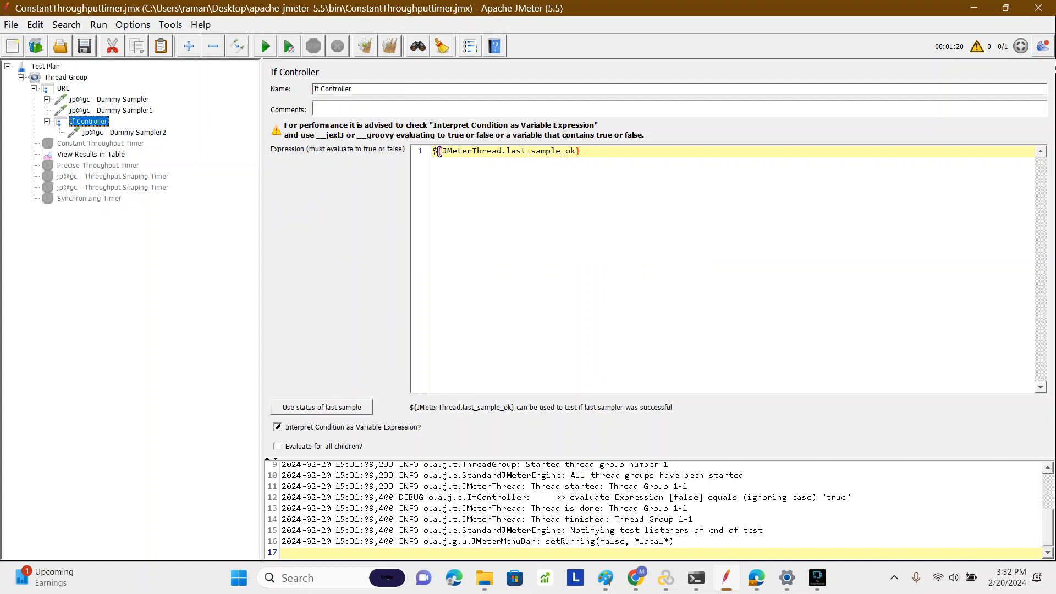
pyautogui.press('Down')
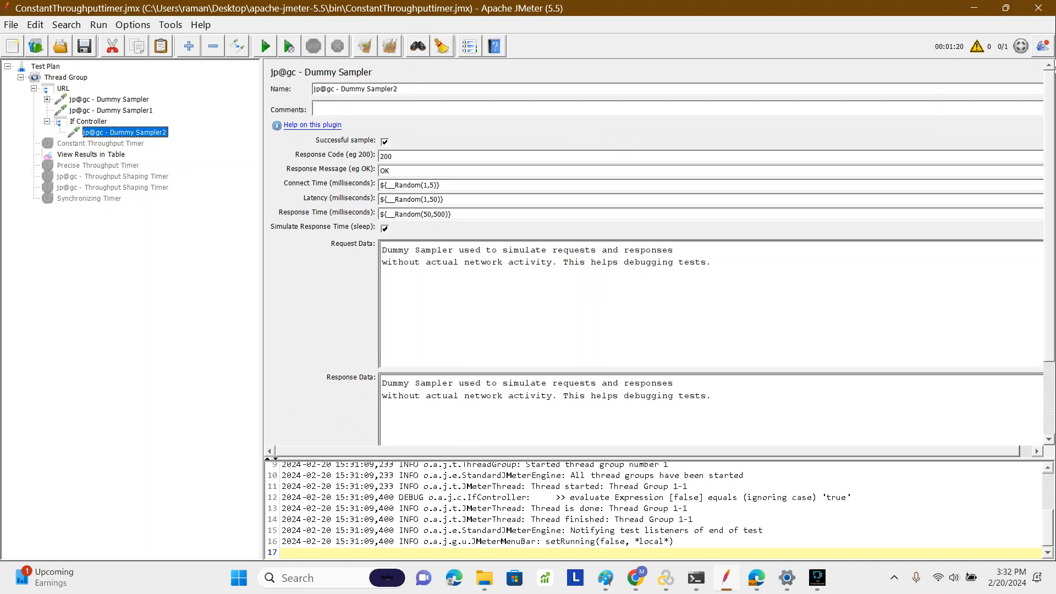
pyautogui.press('Up')
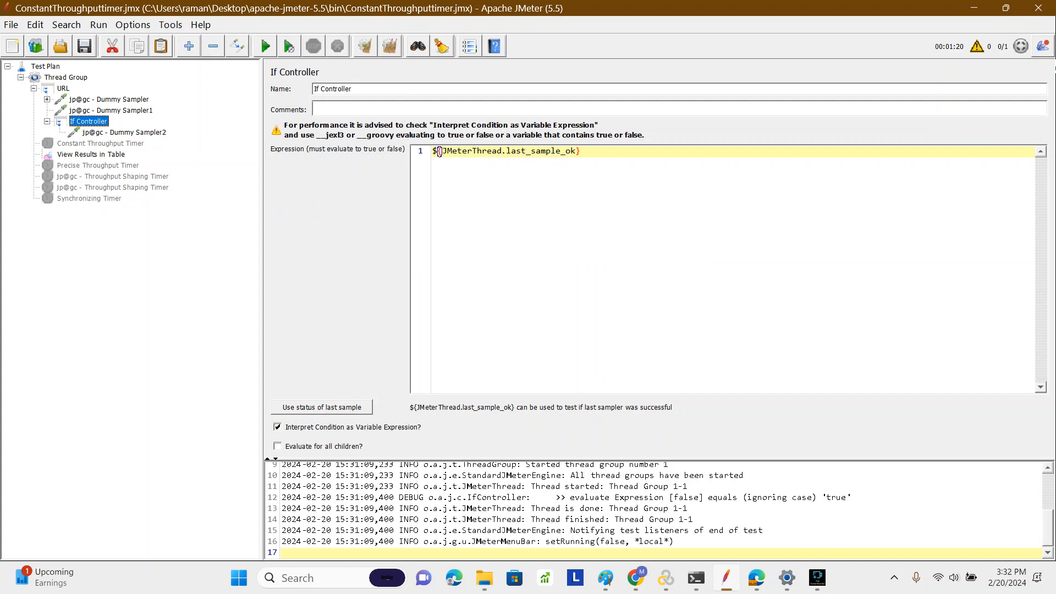
# - Turn on the Successful sample option for jp@gc - Dummy Sampler1 and recheck the If Controller's condition
pyautogui.press('Up')
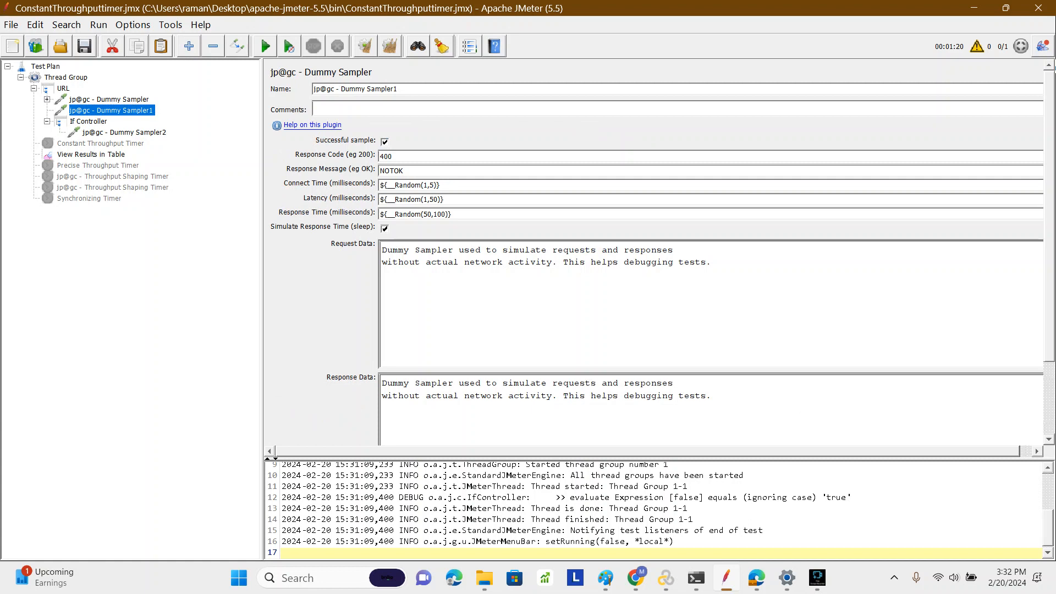
pyautogui.press('Down')
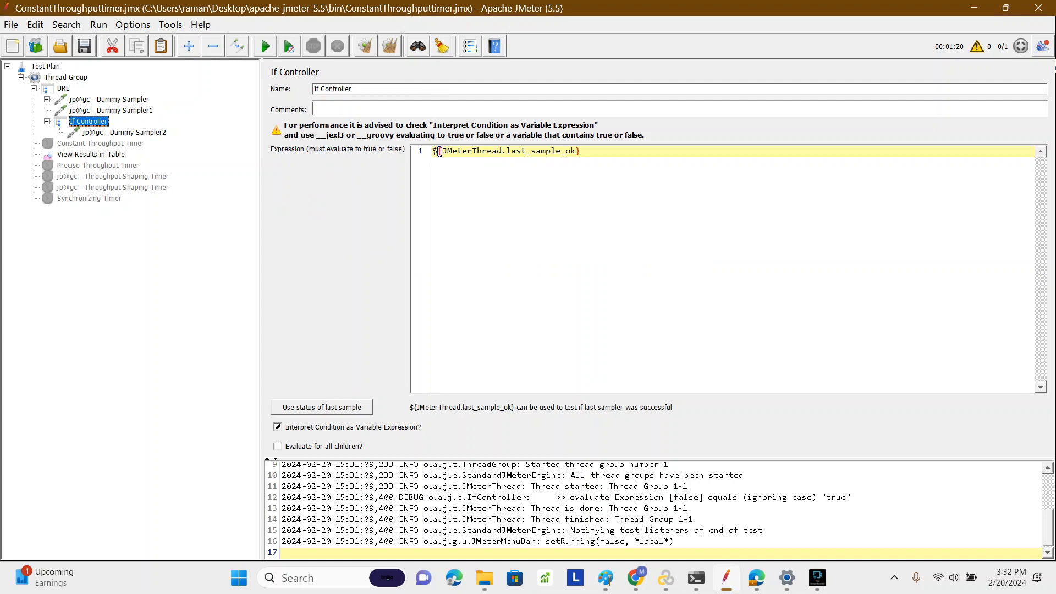
pyautogui.press('Up')
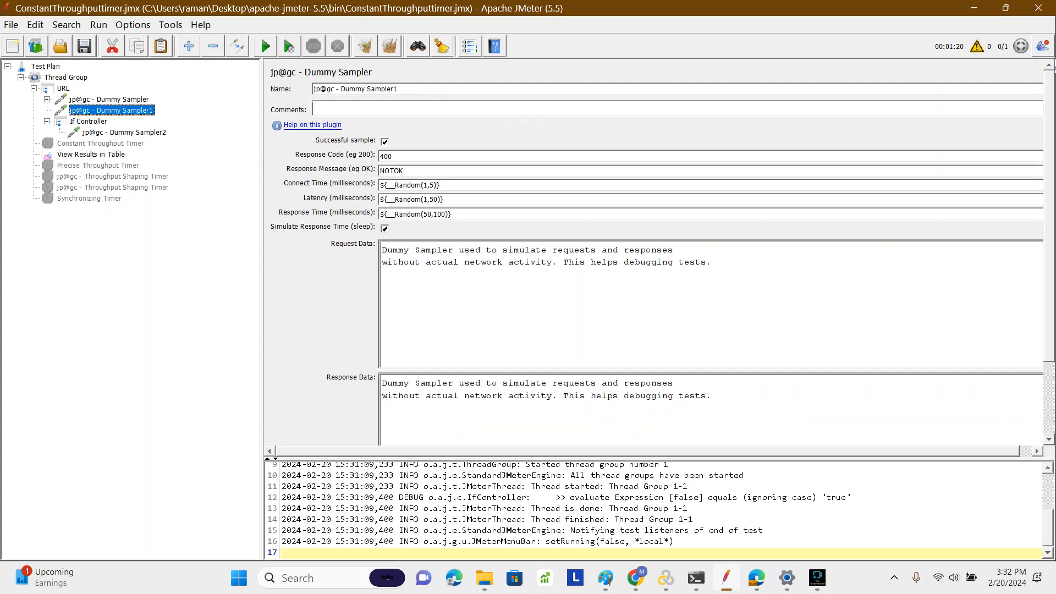
pyautogui.press('Down')
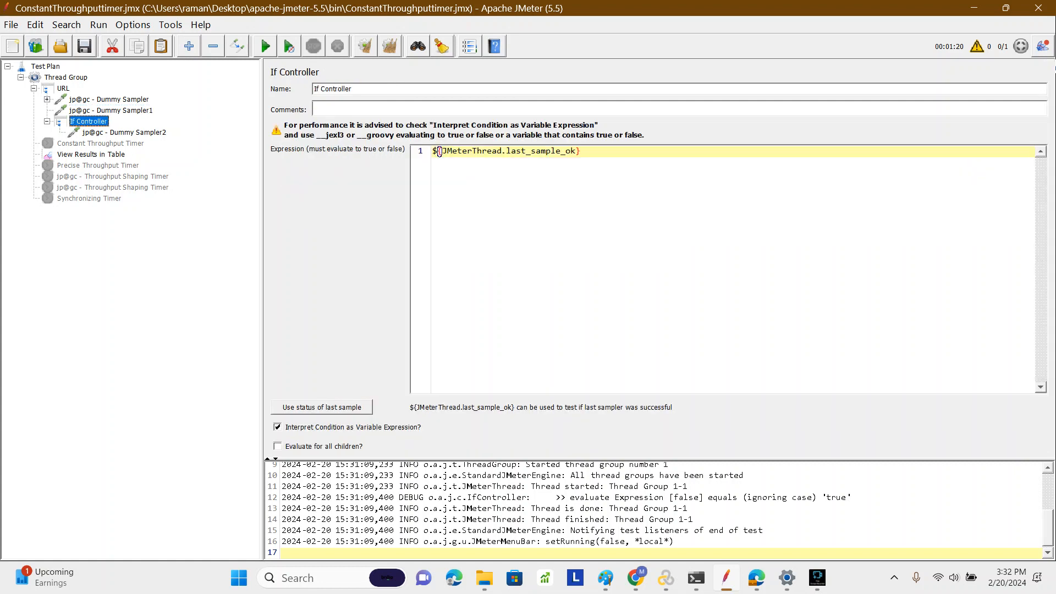
# - Clear the previous results and log, and run the test plan again with debug enabled for jp@gc - Dummy Sampler2
pyautogui.press('Down')
pyautogui.press('Down')
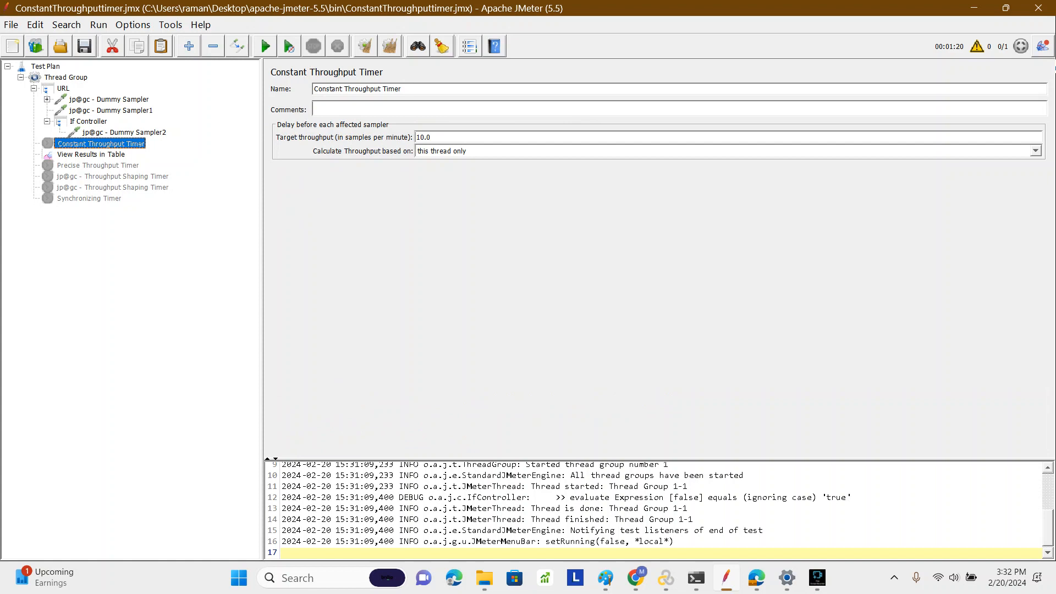
pyautogui.press('Up')
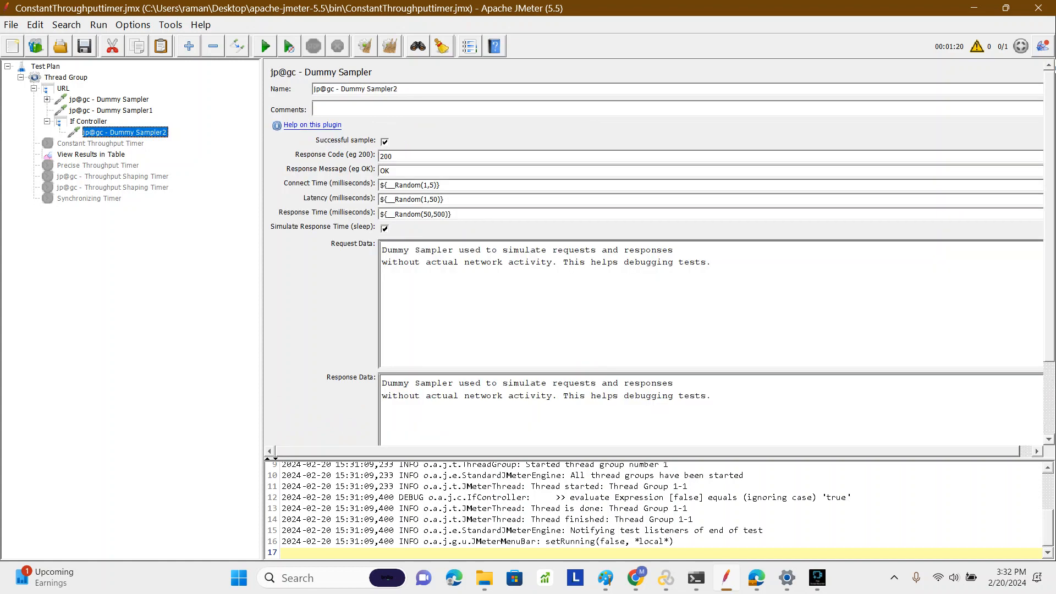
pyautogui.hotkey('ctrl', 'e')
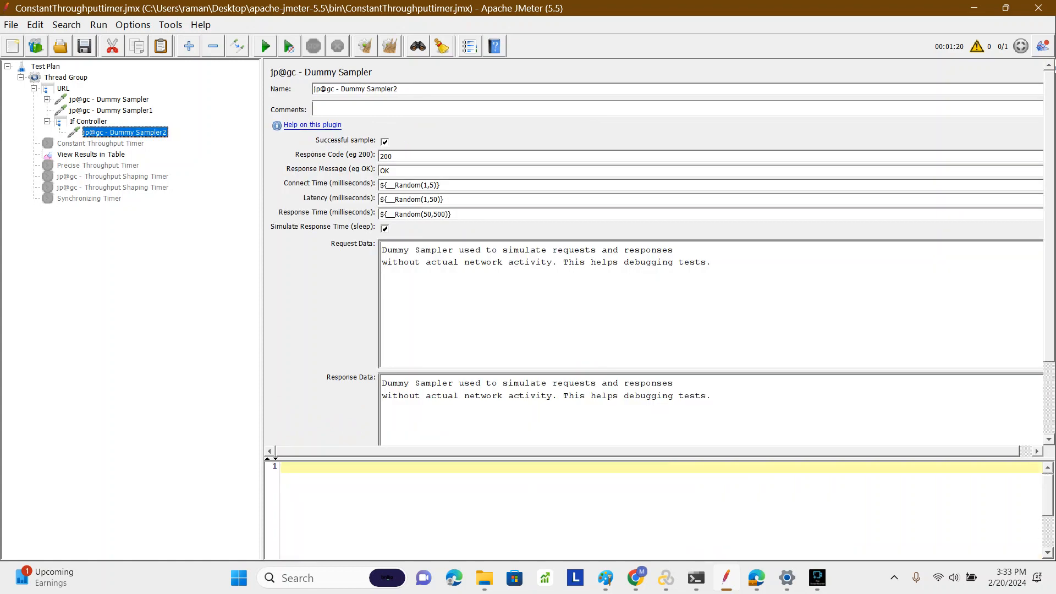
pyautogui.hotkey('alt', 'h')
pyautogui.press('Down')
pyautogui.press('Down')
pyautogui.press('Return')
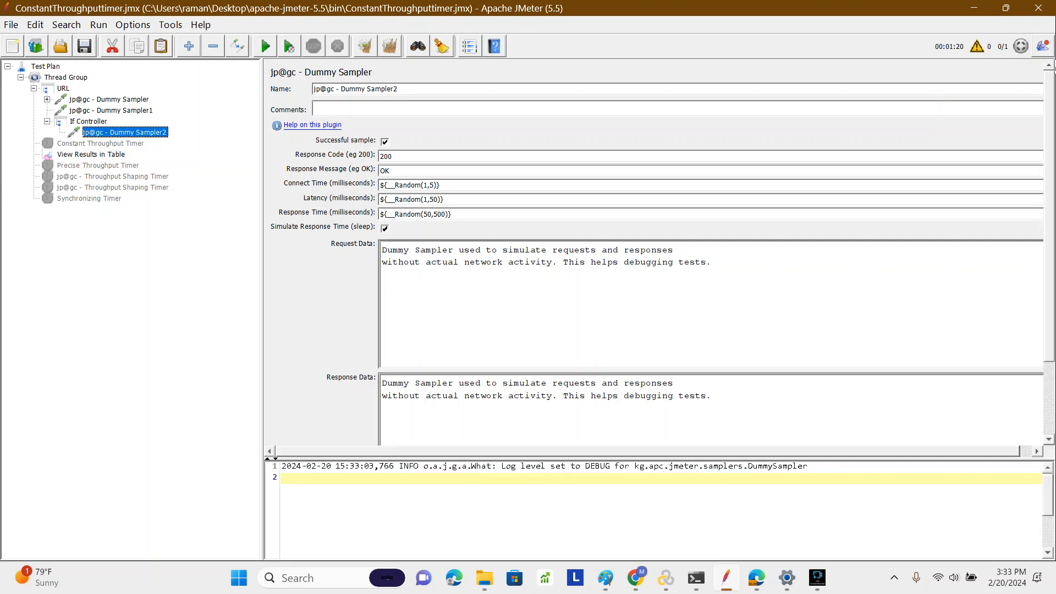
pyautogui.hotkey('ctrl', 'r')
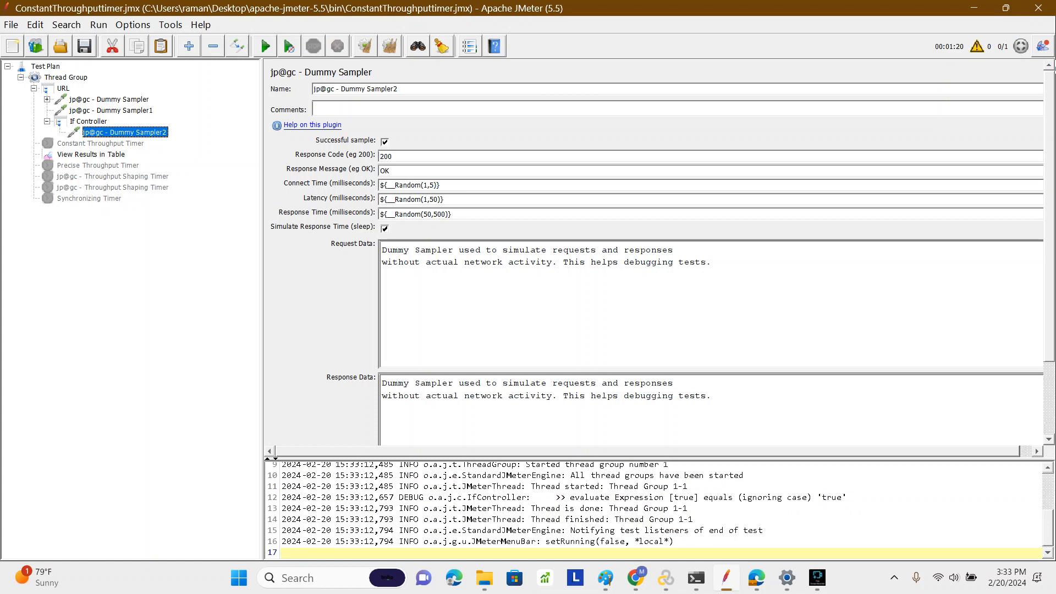
# - Examine the jp@gc - Dummy Sampler2 row in the results table against the If Controller's condition and jp@gc - Dummy Sampler1's response settings
pyautogui.click(91, 155)
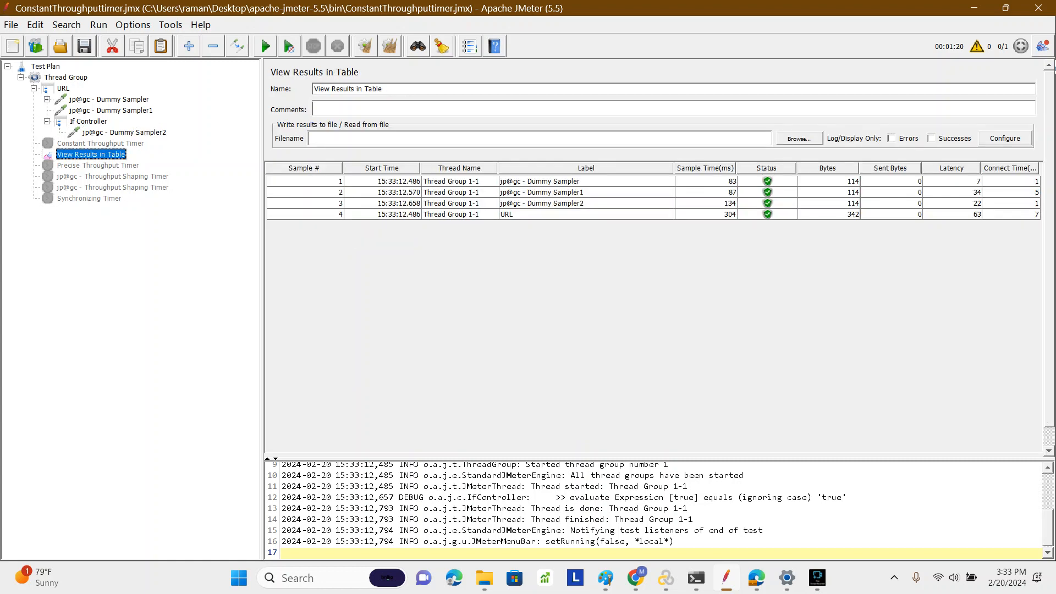
pyautogui.click(555, 204)
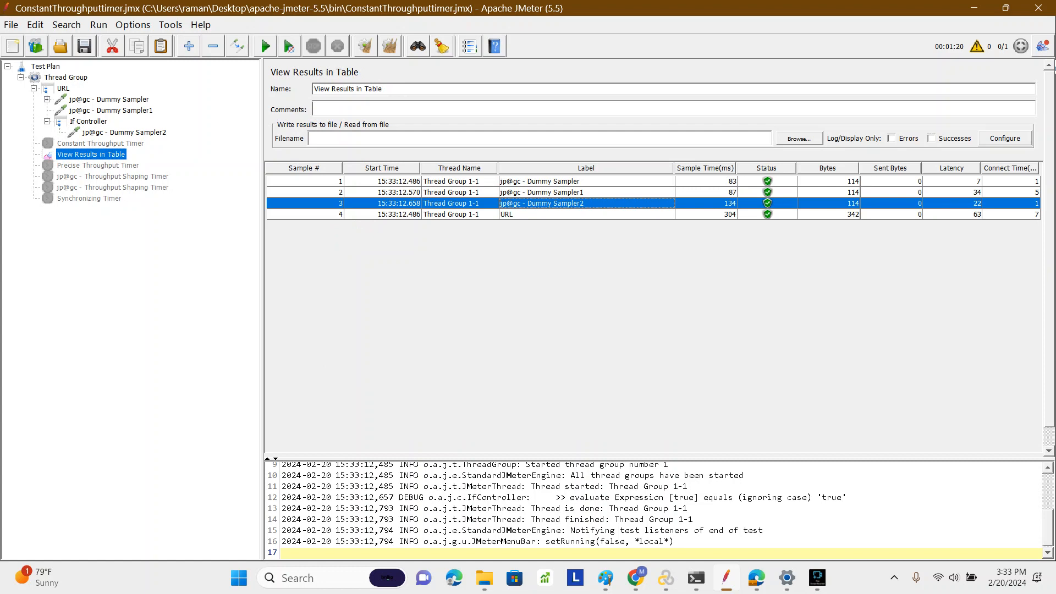
pyautogui.click(88, 121)
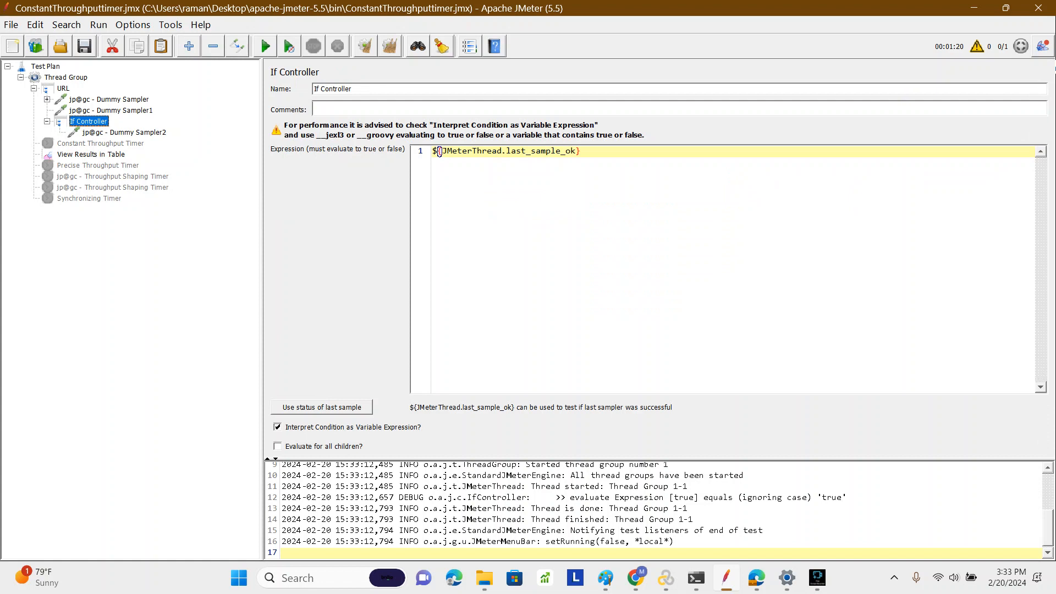
pyautogui.press('Up')
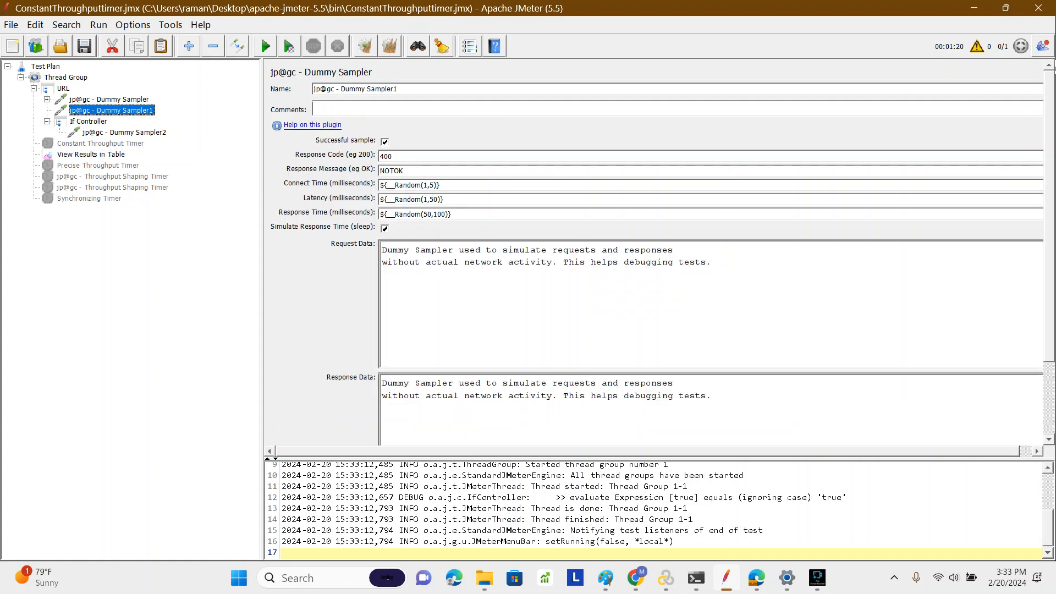
pyautogui.doubleClick(391, 171)
pyautogui.click(385, 171)
pyautogui.doubleClick(384, 172)
pyautogui.click(88, 121)
pyautogui.click(91, 155)
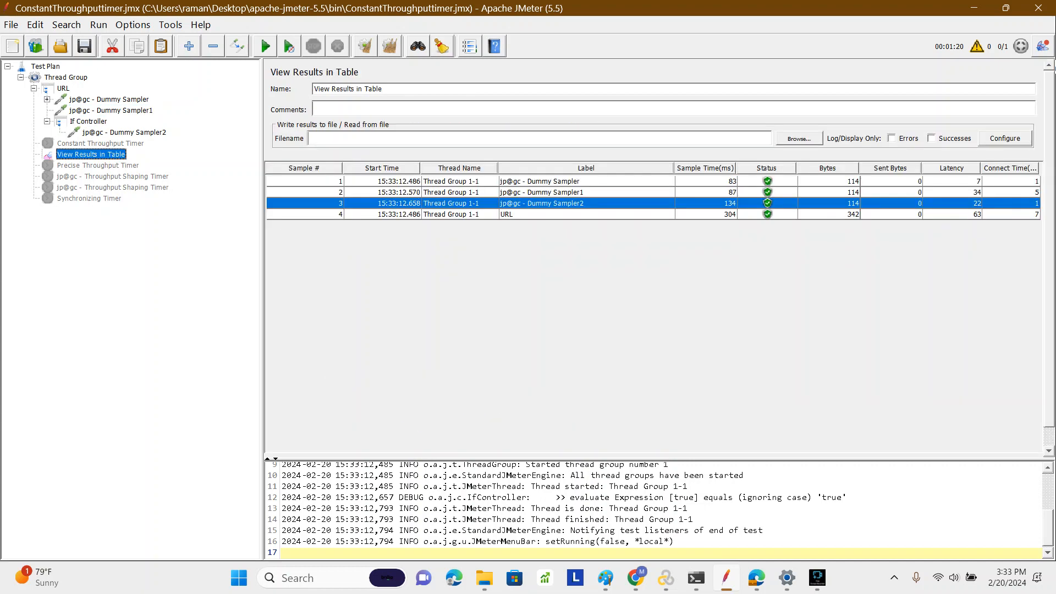
# - Add a View Results Tree listener to the Thread Group
pyautogui.click(66, 78)
pyautogui.rightClick(67, 78)
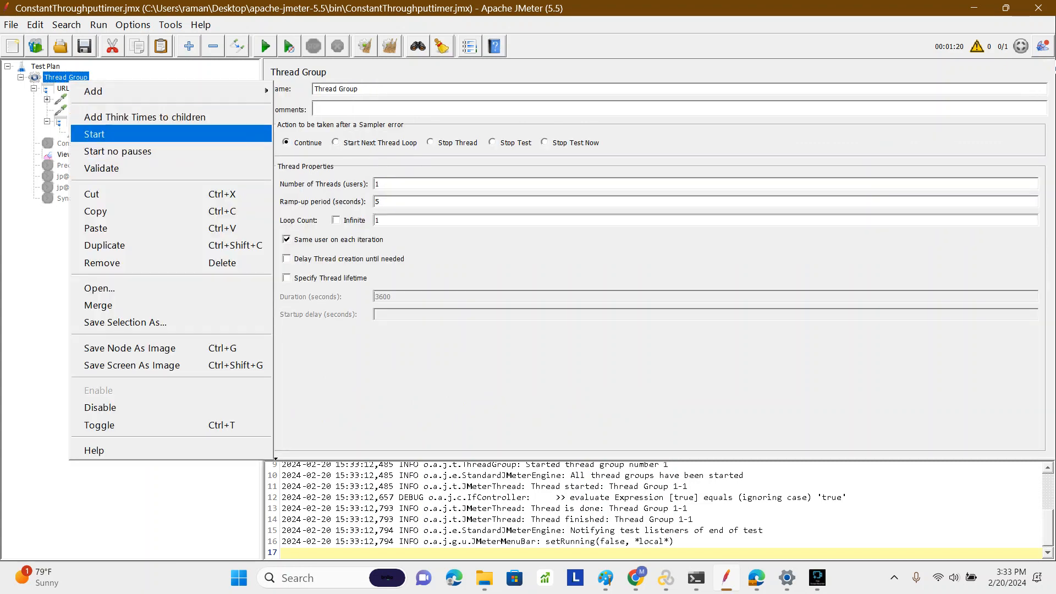
pyautogui.moveTo(137, 92)
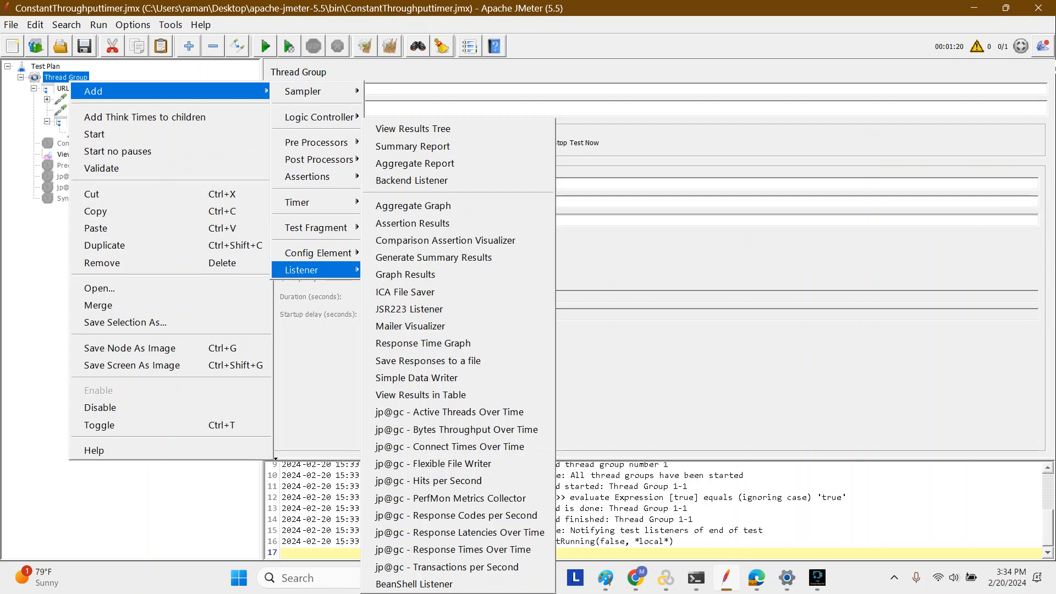
pyautogui.moveTo(317, 269)
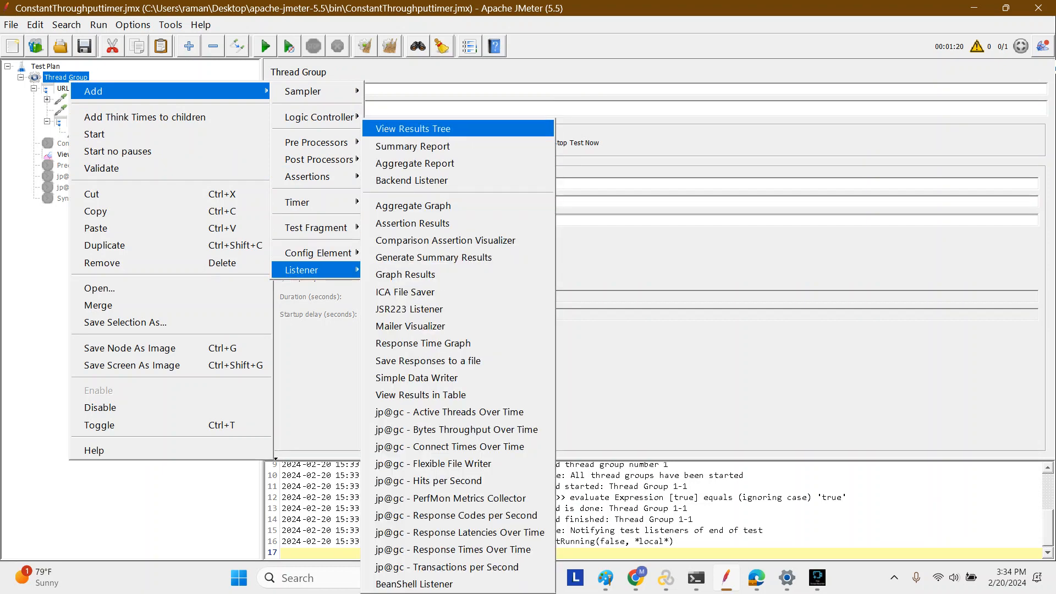
pyautogui.click(413, 128)
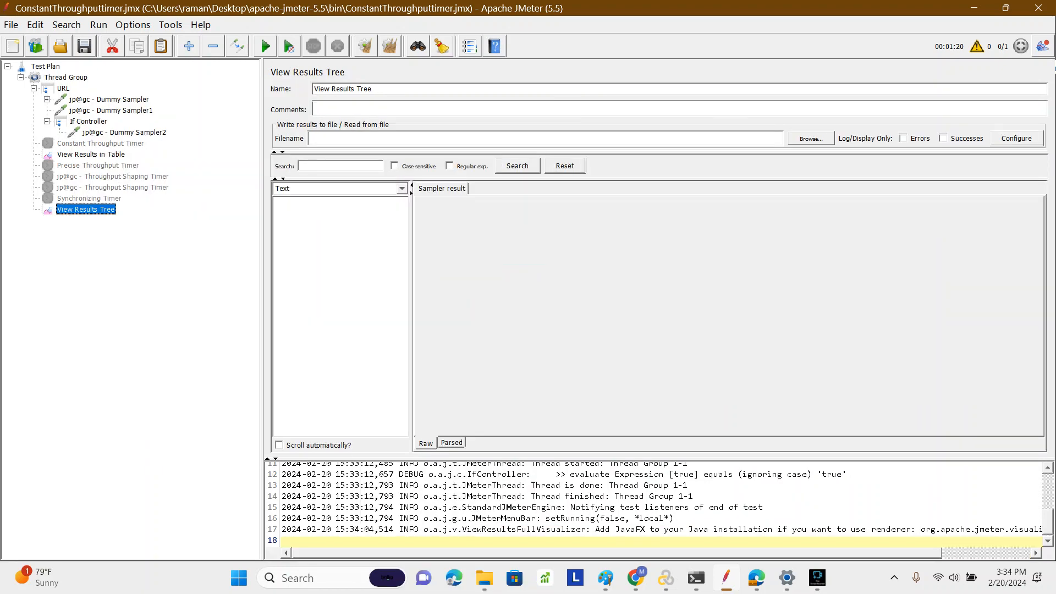
# - Recheck jp@gc - Dummy Sampler1 and the If Controller's condition, and rerun the test plan with cleared results for the View Results Tree
pyautogui.click(111, 111)
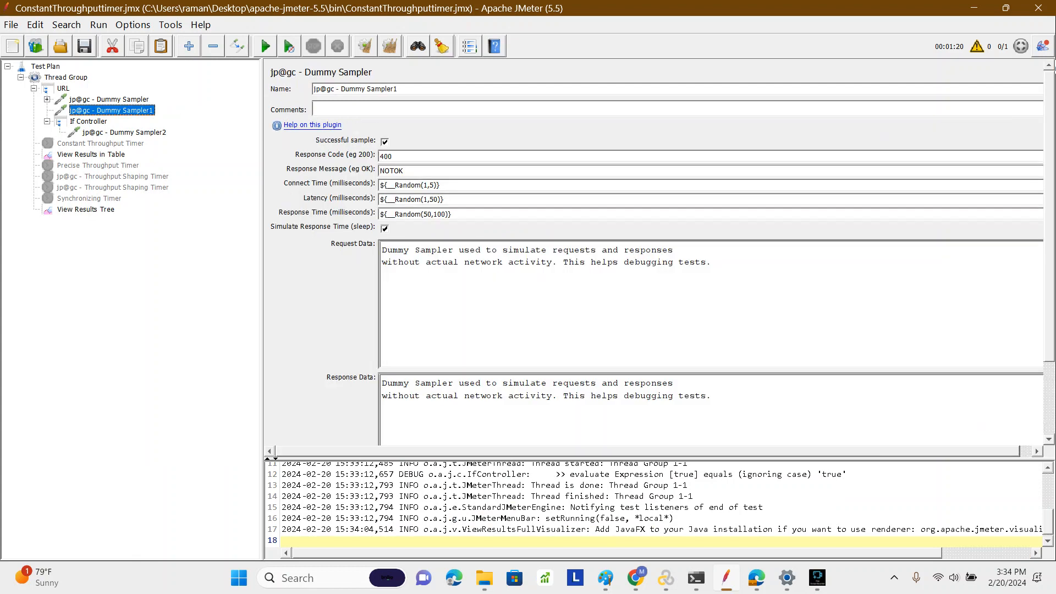
pyautogui.doubleClick(391, 171)
pyautogui.click(88, 121)
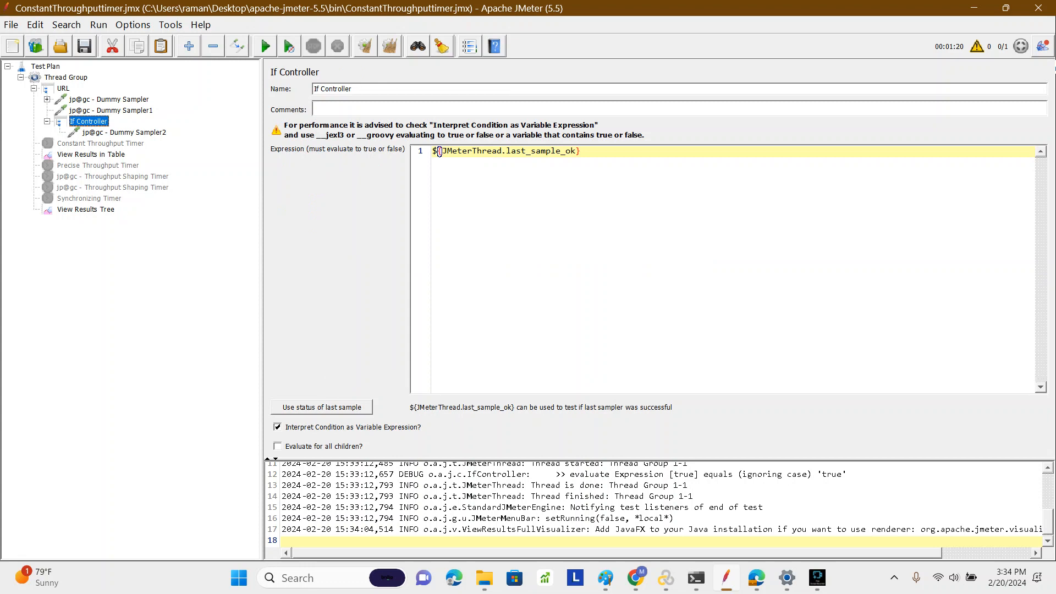
pyautogui.click(86, 209)
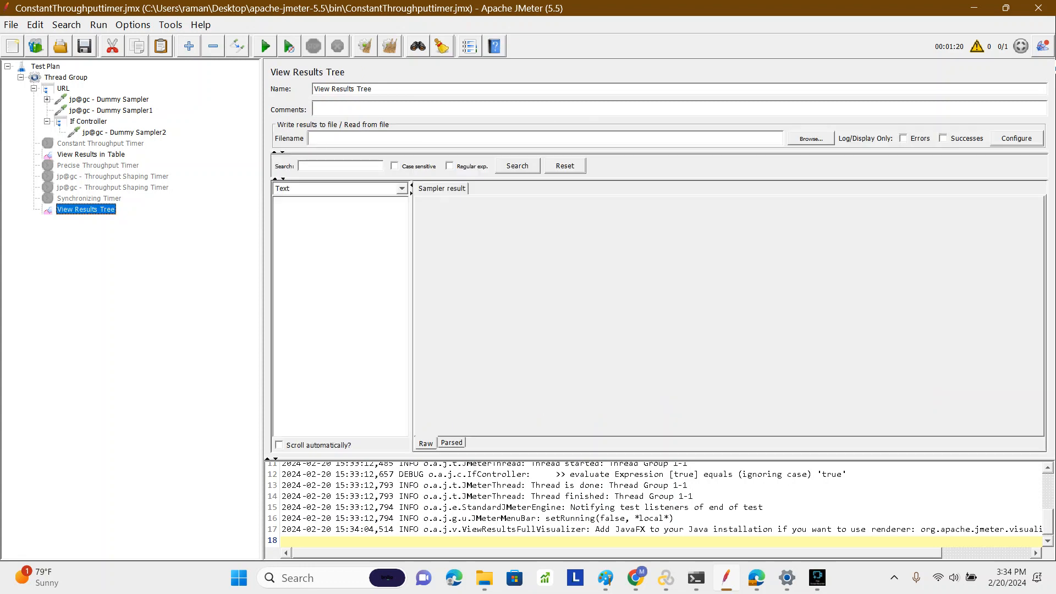
pyautogui.click(389, 46)
pyautogui.click(265, 47)
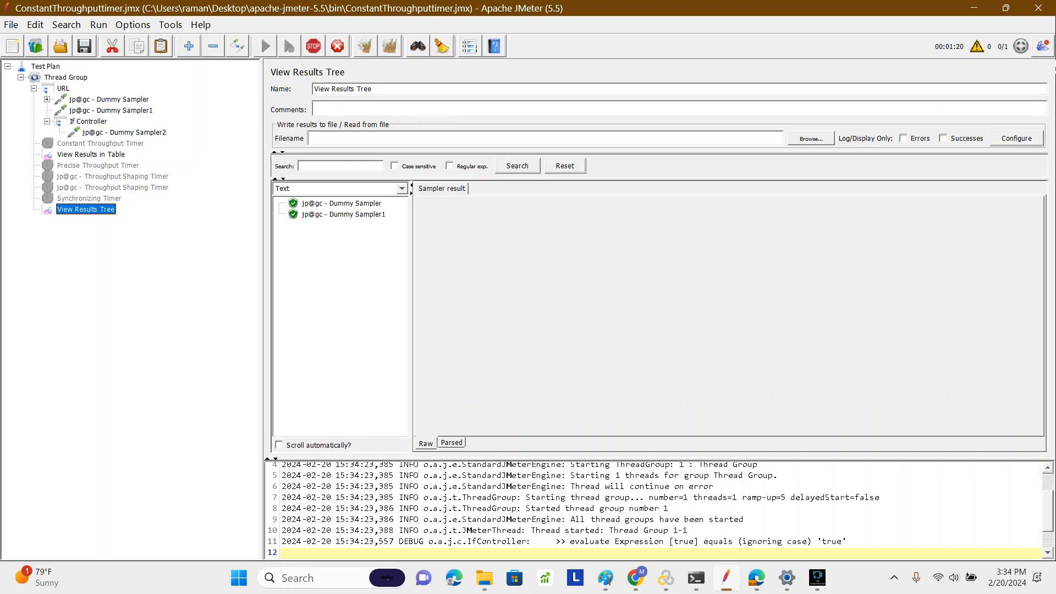
# - Examine jp@gc - Dummy Sampler1's sampler result, request body, response body and response headers in the results tree
pyautogui.click(344, 214)
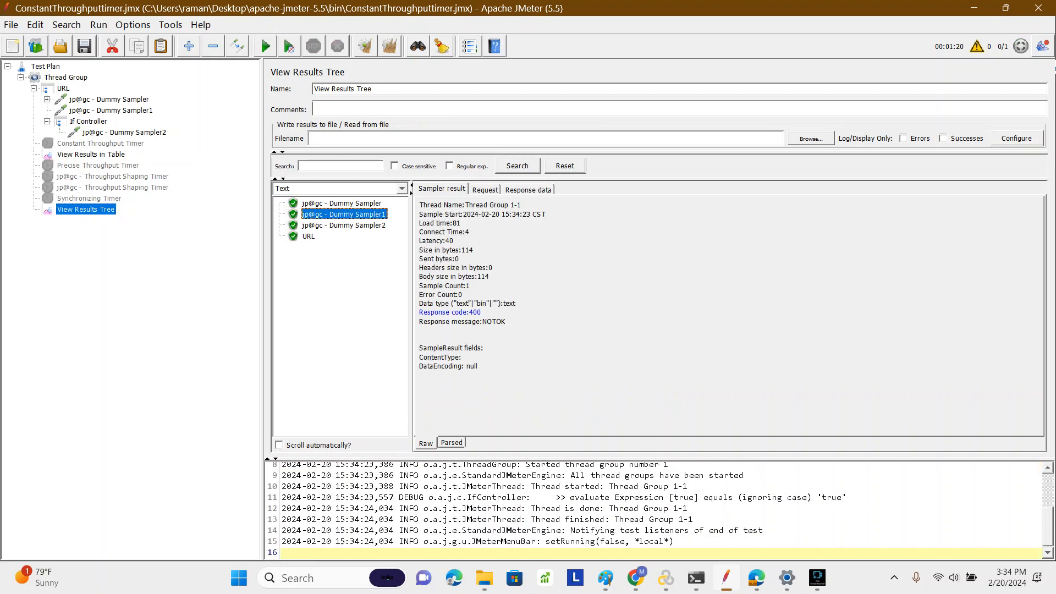
pyautogui.click(528, 189)
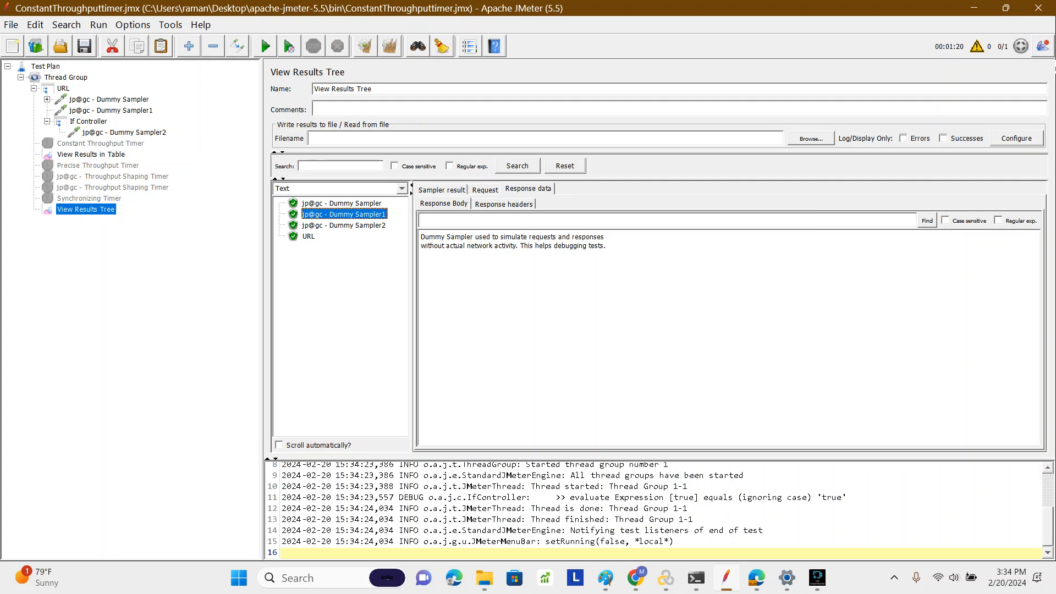
pyautogui.click(503, 205)
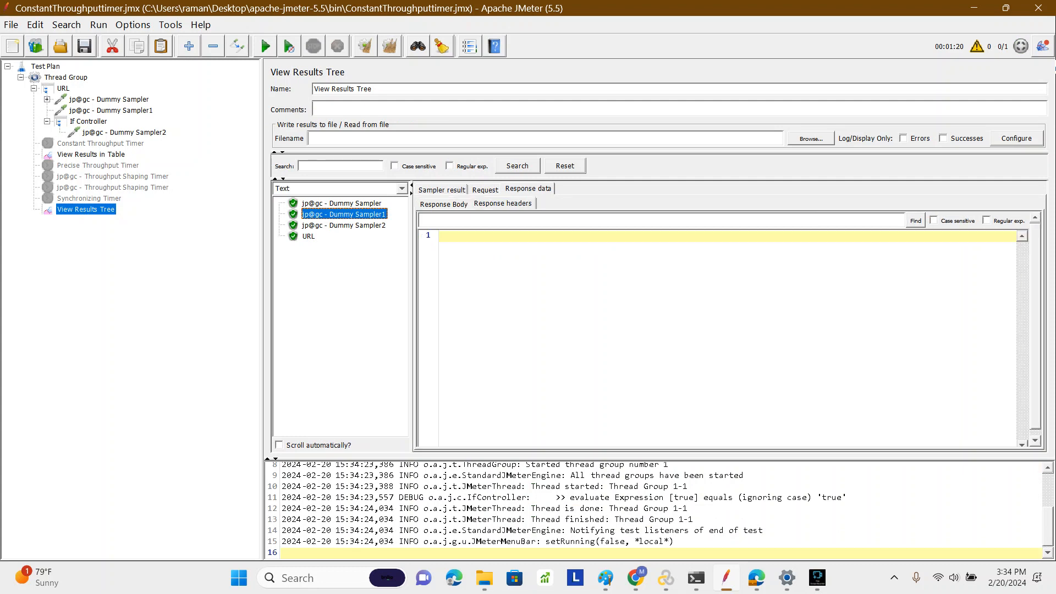
pyautogui.click(444, 204)
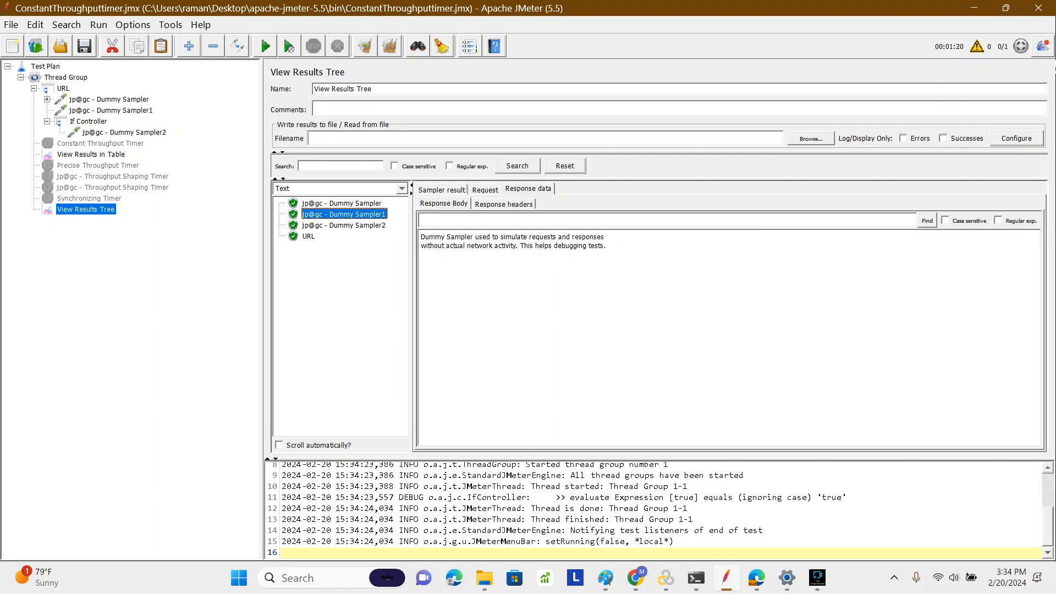
pyautogui.click(504, 204)
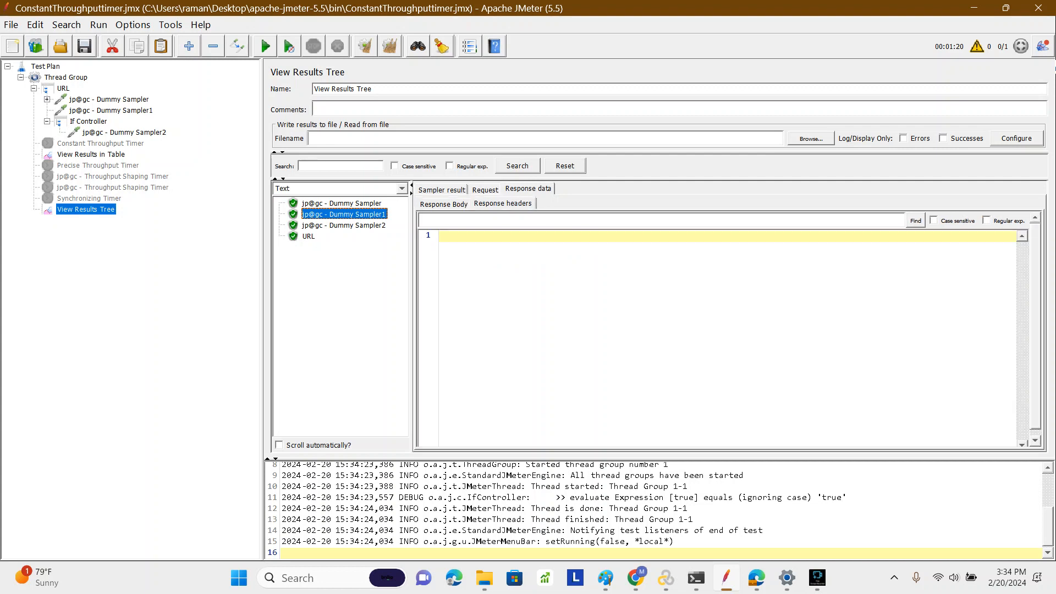
pyautogui.click(548, 188)
pyautogui.click(444, 205)
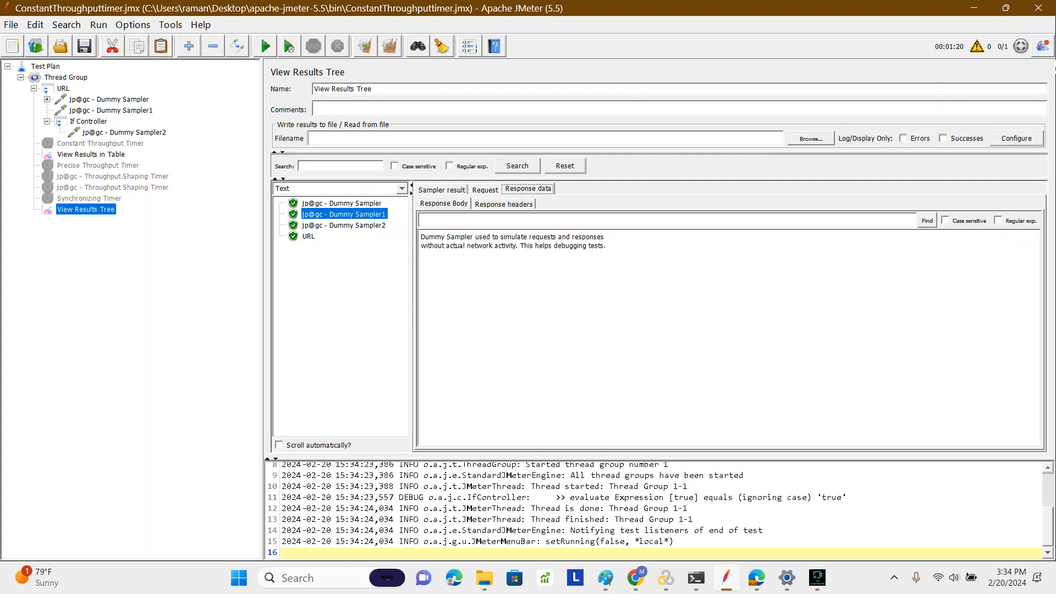
pyautogui.tripleClick(542, 237)
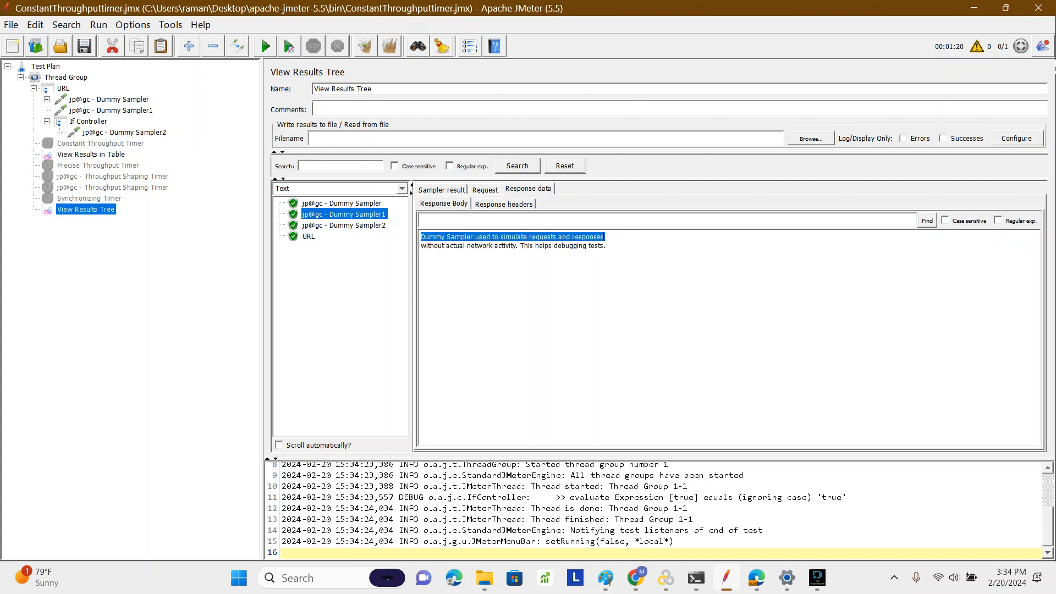
pyautogui.click(485, 190)
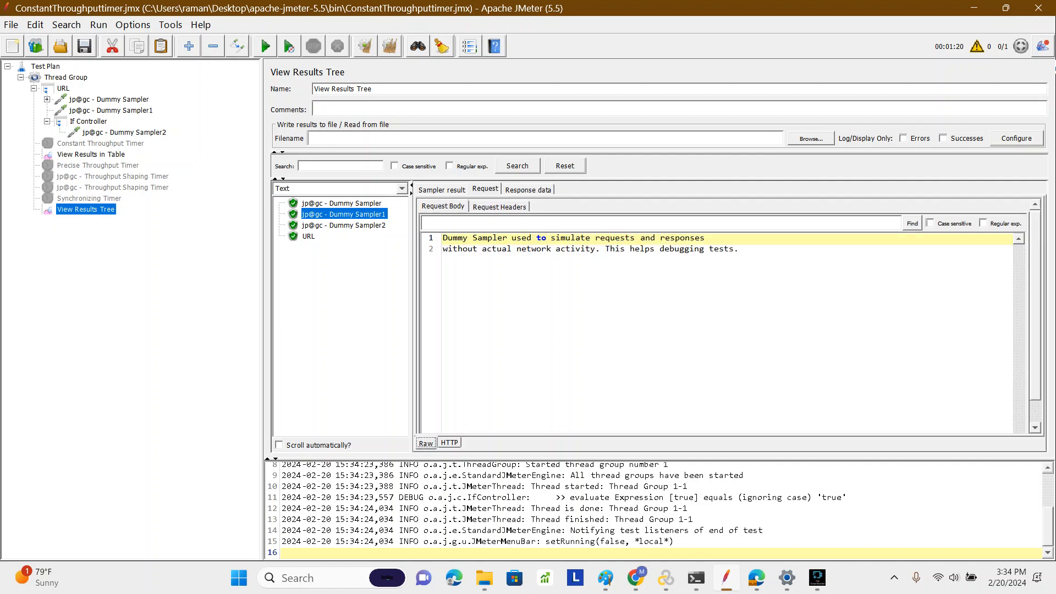
pyautogui.click(528, 190)
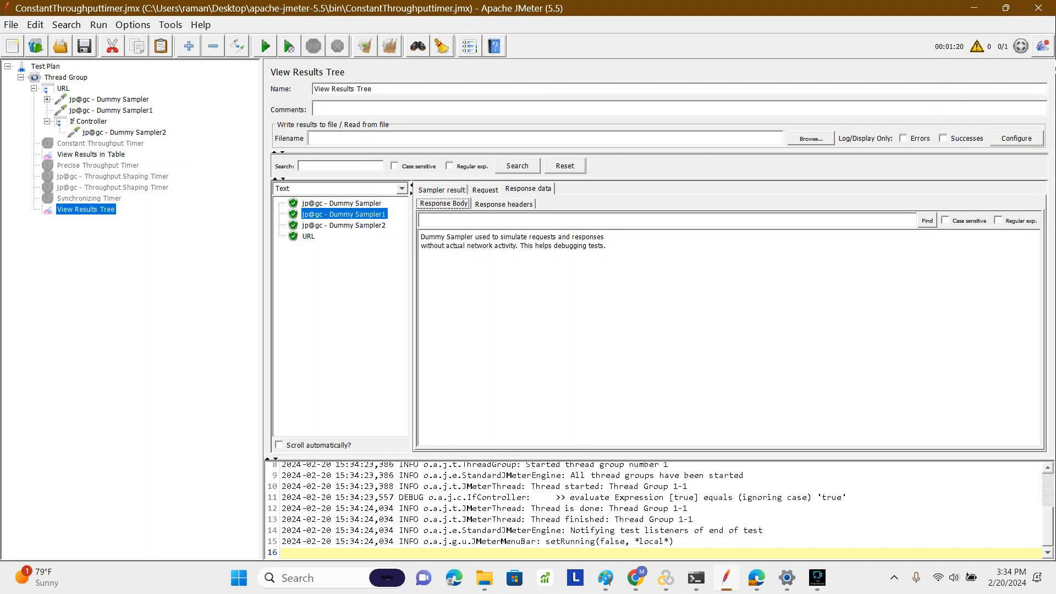
# - Copy the text "simulate requests and responses" from jp@gc - Dummy Sampler1's response body
pyautogui.tripleClick(528, 237)
pyautogui.click(517, 237)
pyautogui.doubleClick(530, 237)
pyautogui.click(500, 237)
pyautogui.moveTo(501, 238); pyautogui.dragTo(604, 237)
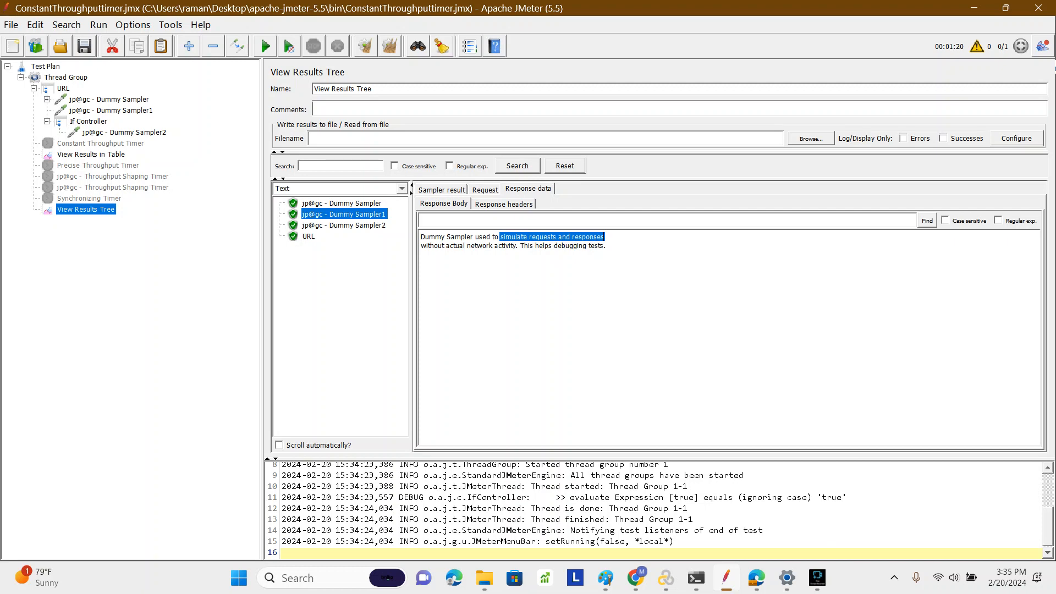
# - Add a Regular Expression Extractor post-processor to jp@gc - Dummy Sampler1
pyautogui.click(112, 111)
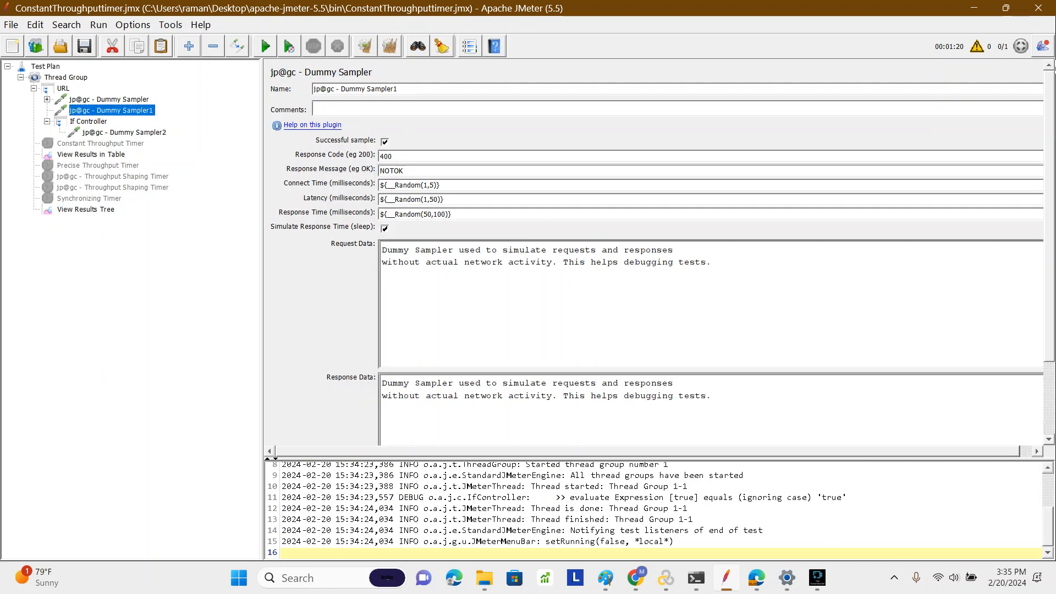
pyautogui.rightClick(97, 110)
pyautogui.moveTo(165, 121)
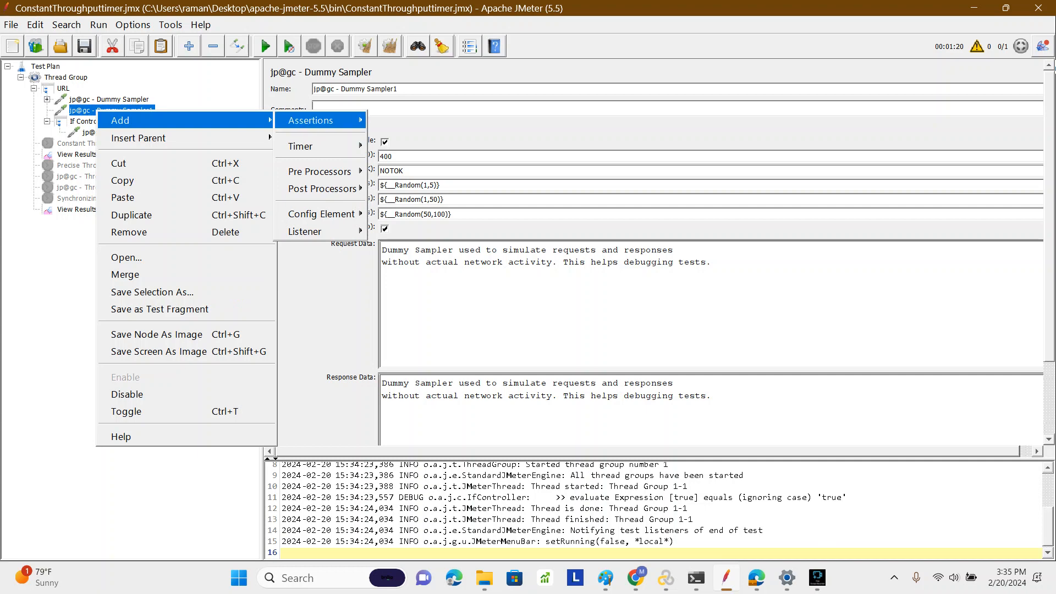
pyautogui.moveTo(319, 172)
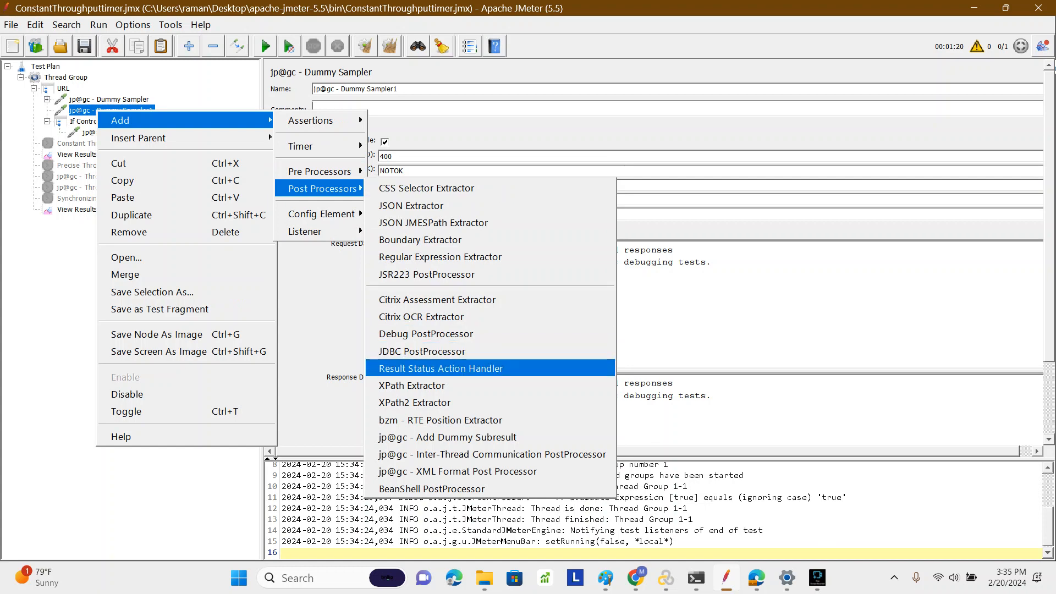
pyautogui.click(440, 257)
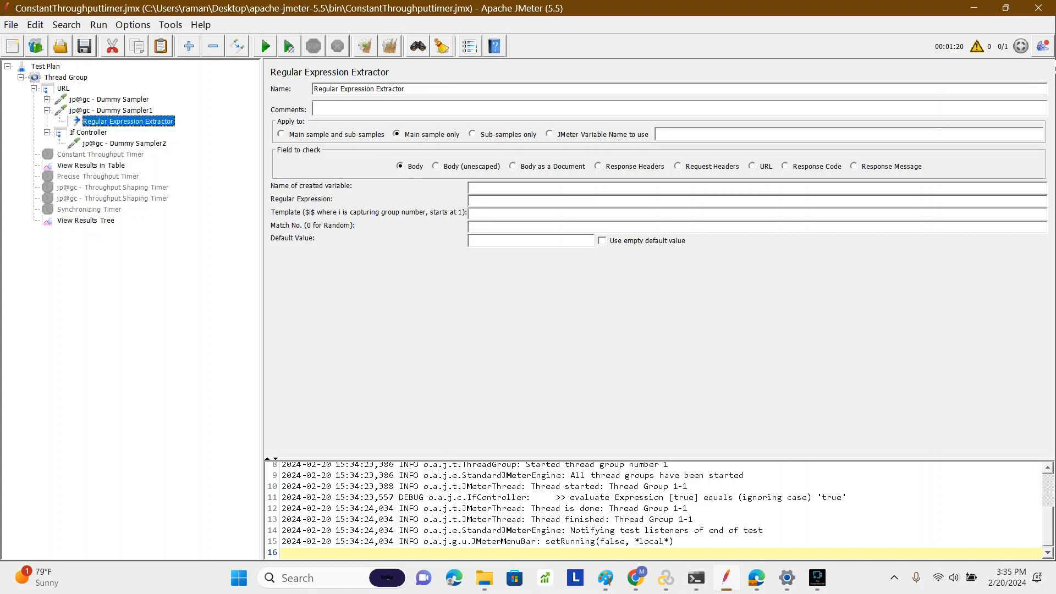
# - Set the extractor's regular expression to "simulate (.*?) and responses", based on the copied response text
pyautogui.hotkey('ctrl', 'v')
pyautogui.doubleClick(523, 201)
pyautogui.write('(')
pyautogui.write('.')
pyautogui.write('.*')
pyautogui.write('?)')
# - Name the extractor's created variable responsemessage, with template $1$, match number 1 and the empty default value enabled
pyautogui.write('res')
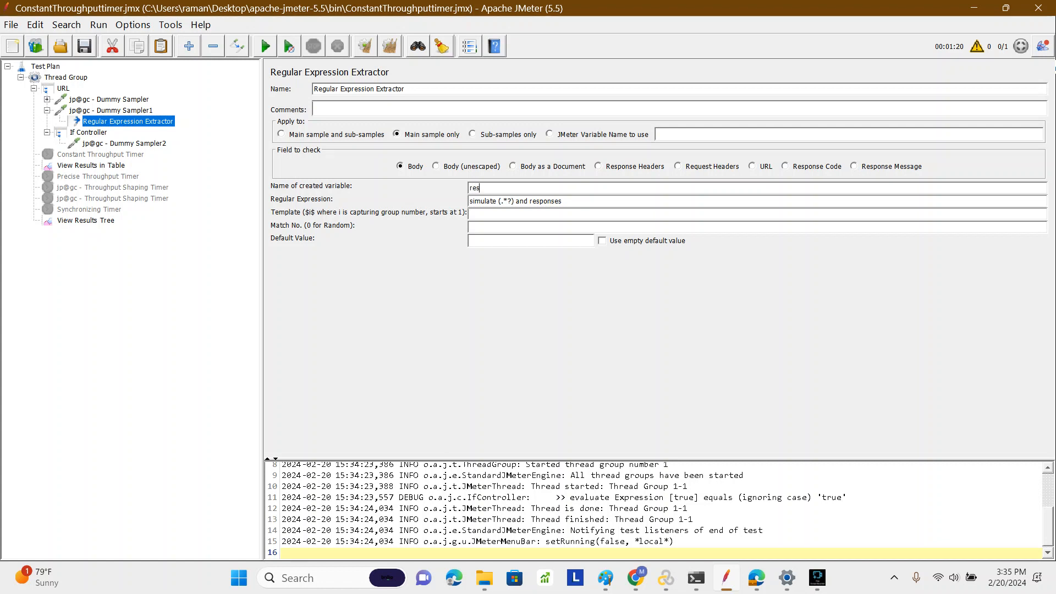
pyautogui.write('ponse')
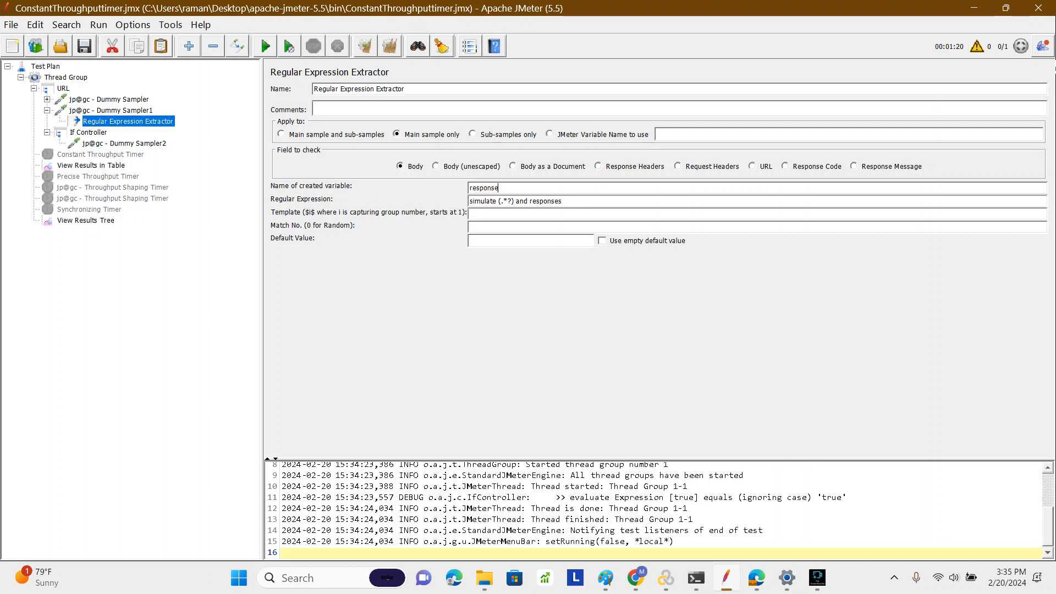
pyautogui.write('message')
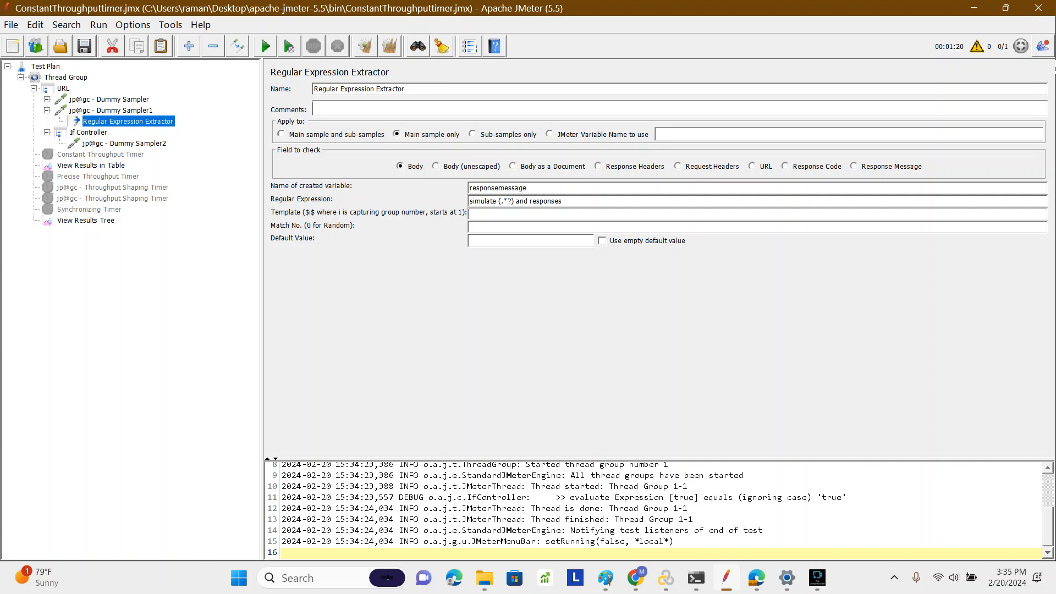
pyautogui.write('$1$')
pyautogui.press('Tab')
pyautogui.press('Tab')
pyautogui.press('space')
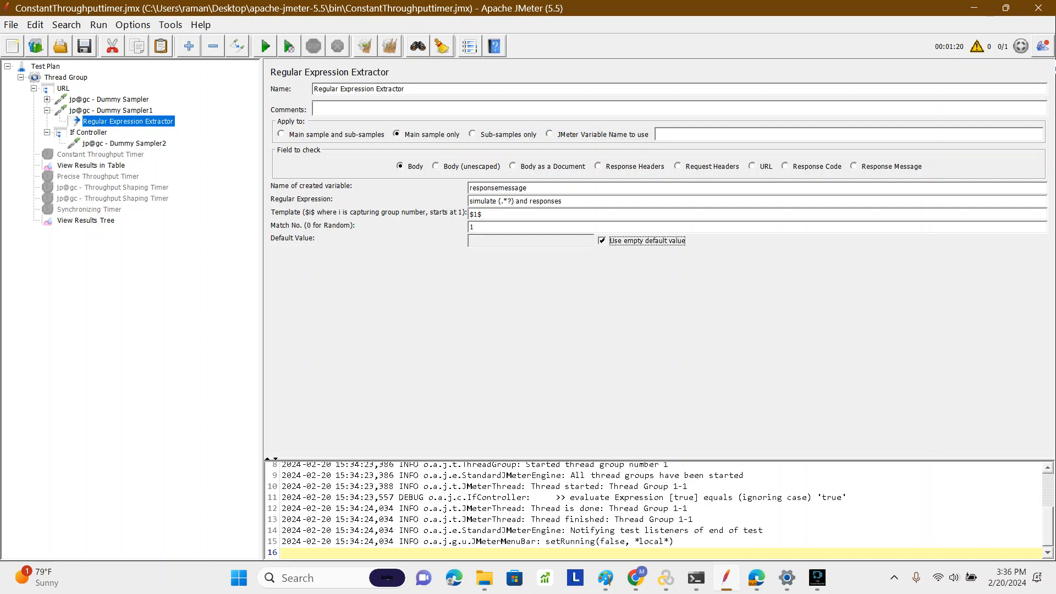
# - Test the extractor's regular expression against jp@gc - Dummy Sampler1's response with the RegExp Tester
pyautogui.moveTo(564, 202); pyautogui.dragTo(468, 201)
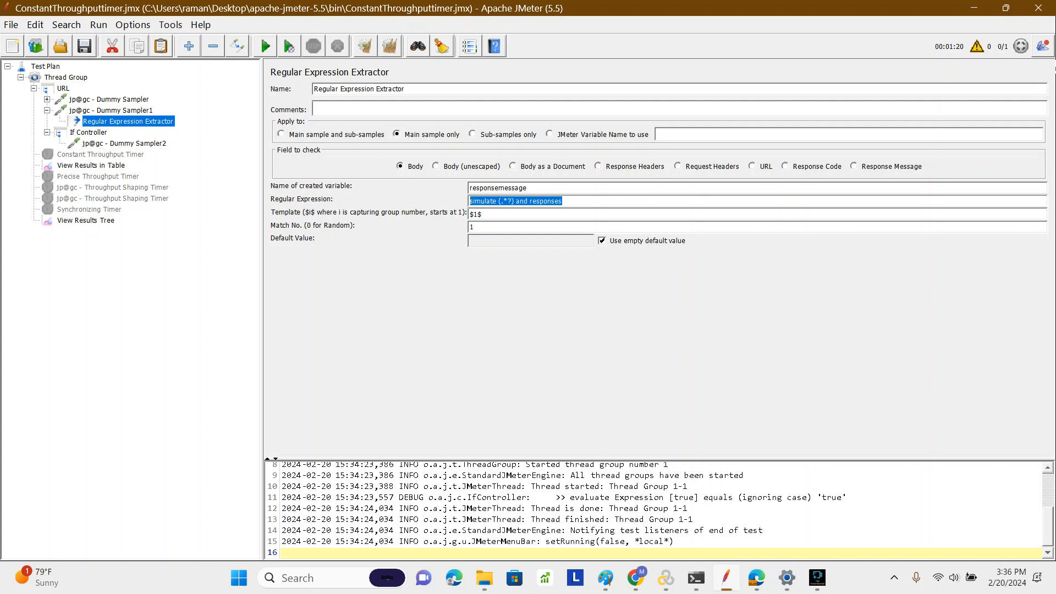
pyautogui.click(86, 221)
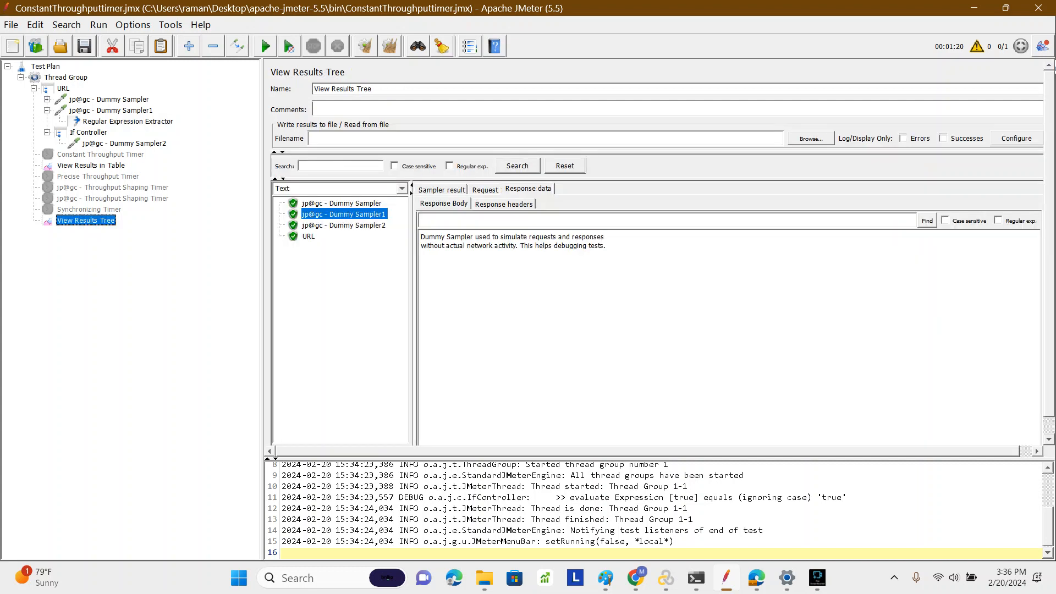
pyautogui.click(339, 188)
pyautogui.click(308, 209)
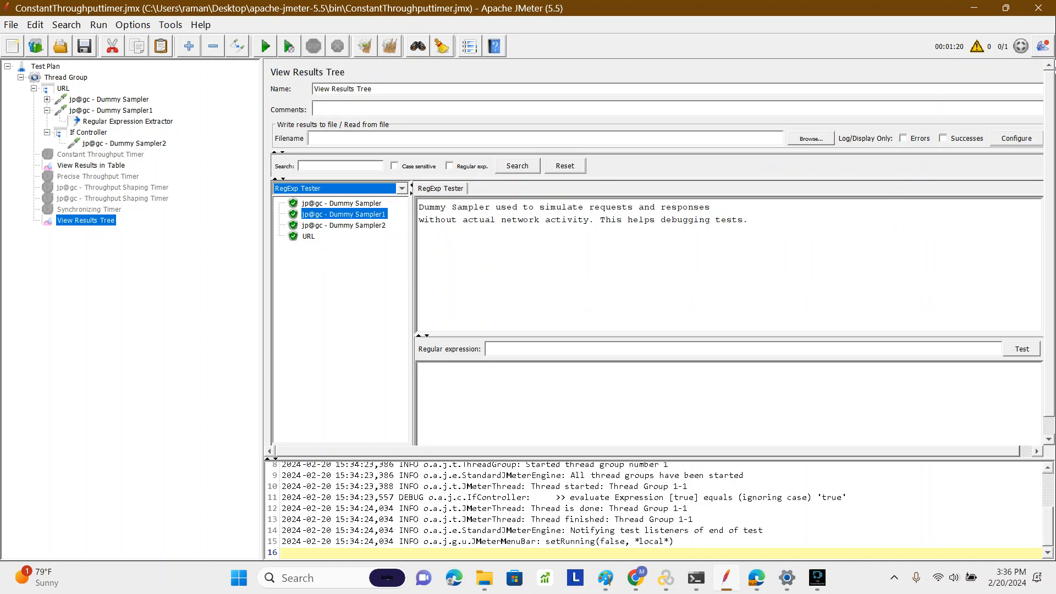
pyautogui.click(551, 350)
pyautogui.hotkey('ctrl', 'v')
pyautogui.click(1023, 349)
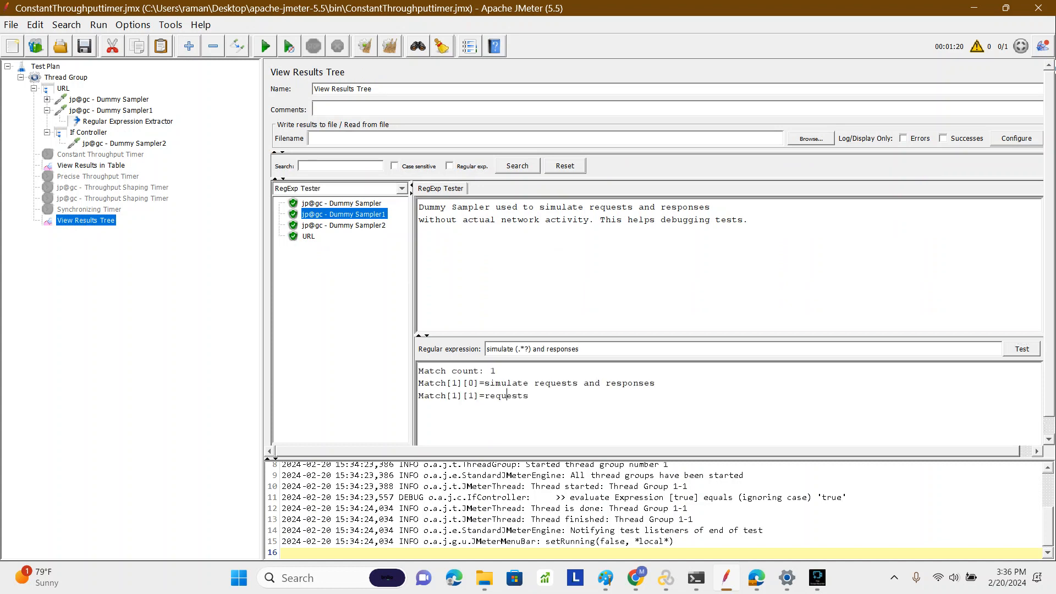
pyautogui.doubleClick(504, 396)
pyautogui.doubleClick(611, 208)
# - Replace JMeterThread.last_sample_ok in the If Controller's condition with the extractor's variable, giving ${responsemessage}
pyautogui.click(88, 132)
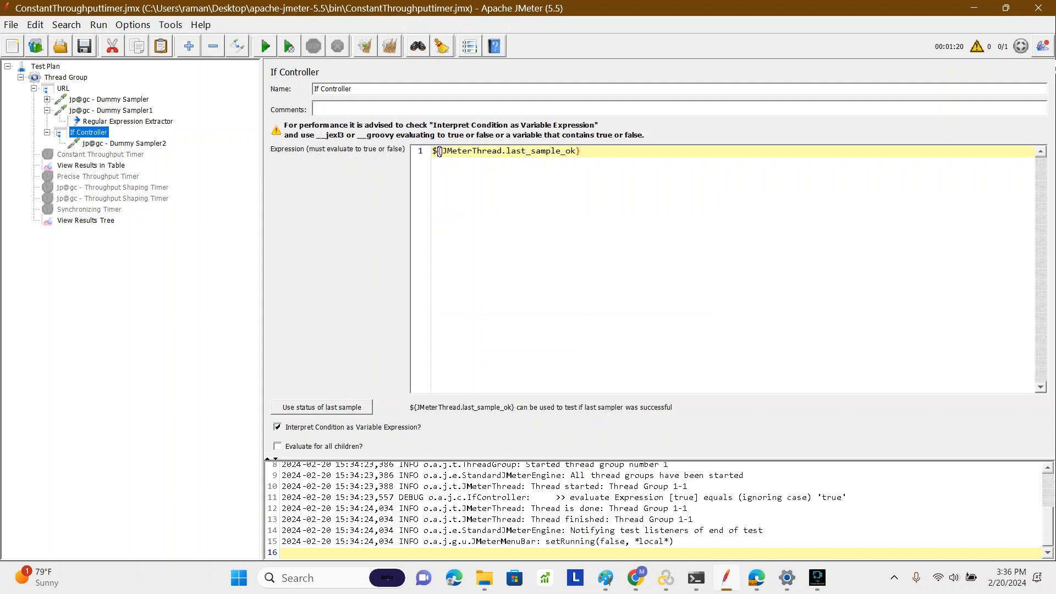
pyautogui.tripleClick(497, 152)
pyautogui.click(497, 151)
pyautogui.doubleClick(477, 151)
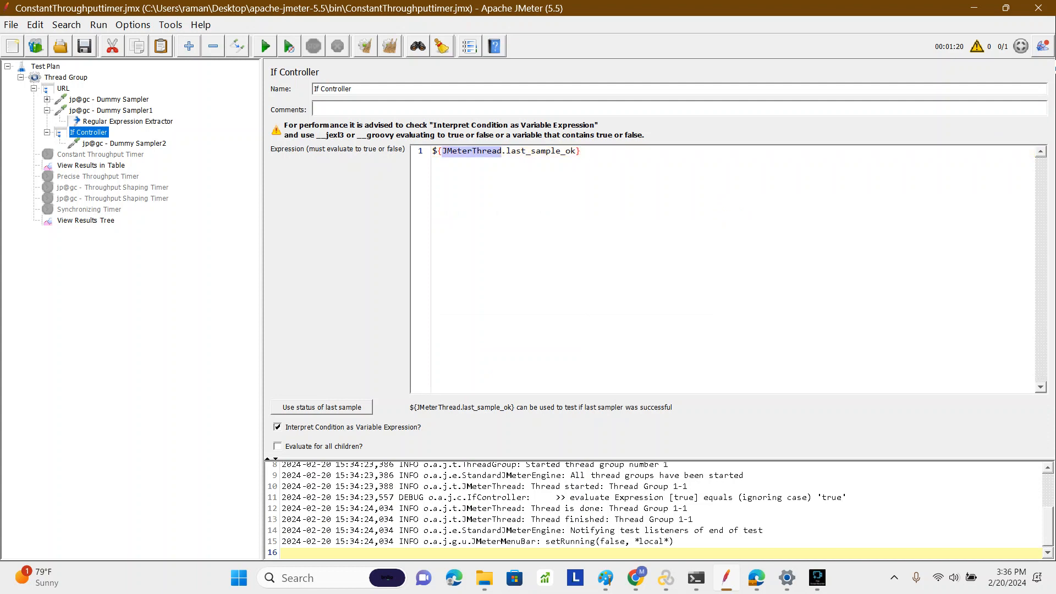
pyautogui.click(128, 121)
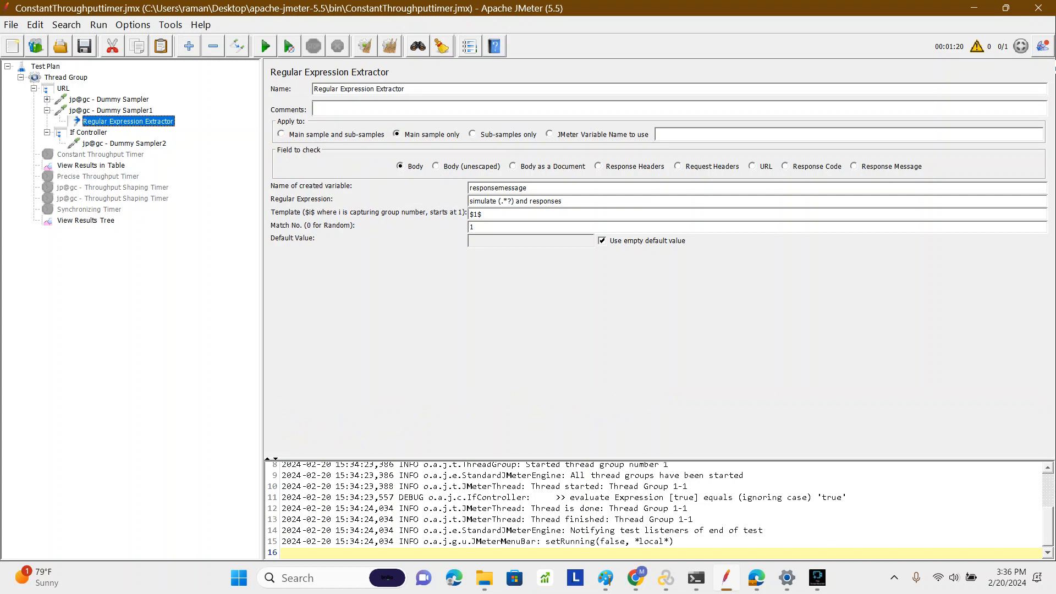
pyautogui.doubleClick(504, 187)
pyautogui.click(88, 132)
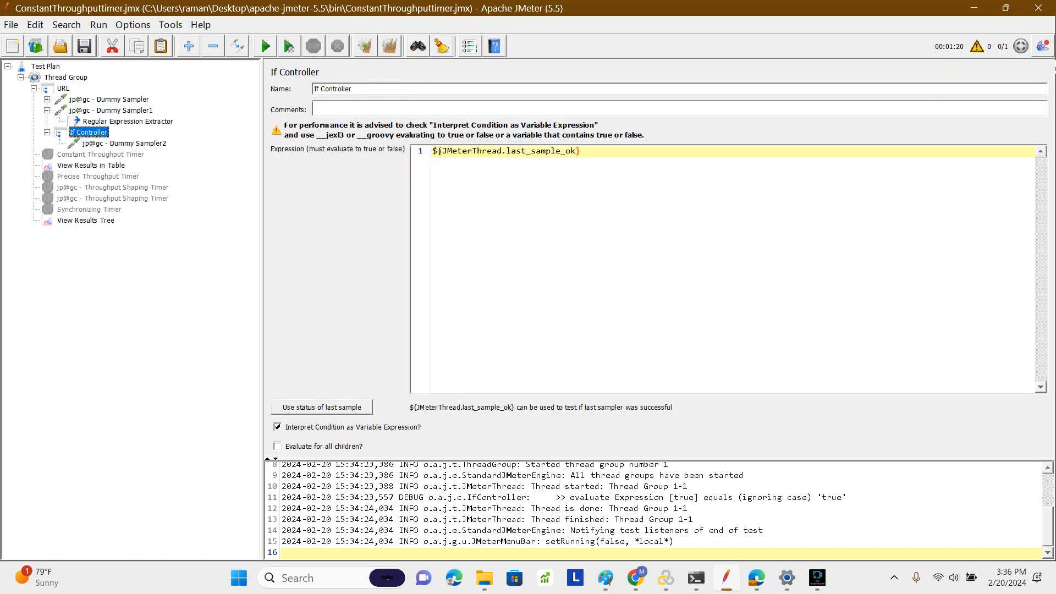
pyautogui.doubleClick(541, 151)
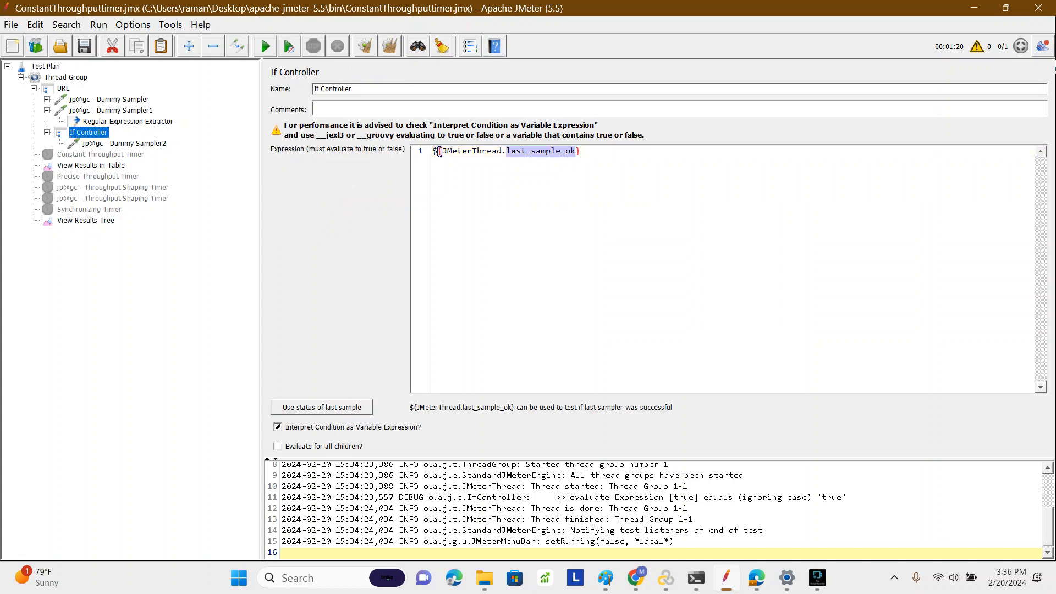
pyautogui.moveTo(441, 151); pyautogui.dragTo(576, 151)
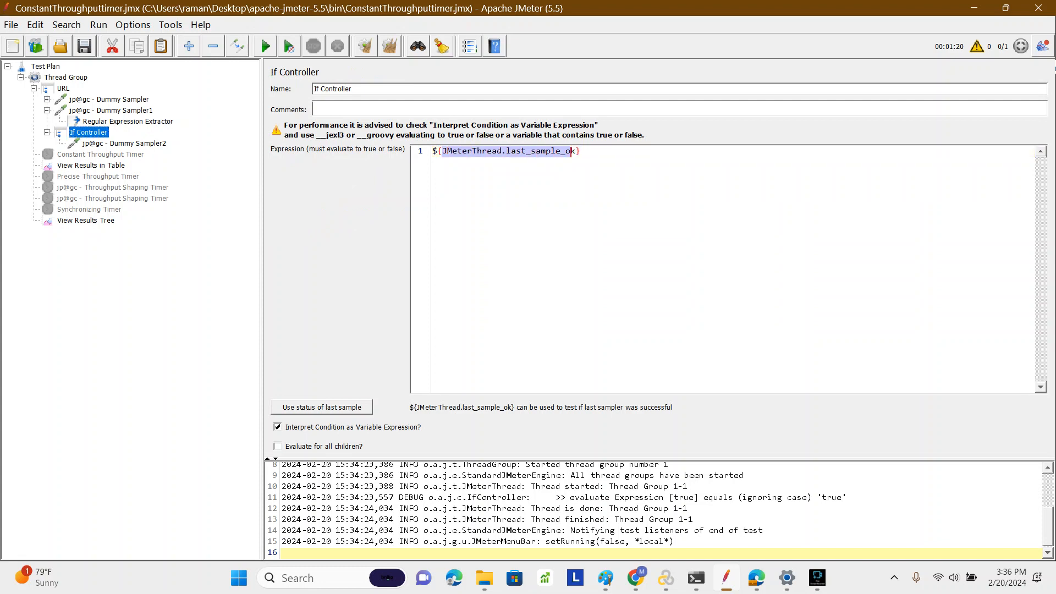
pyautogui.hotkey('ctrl', 'v')
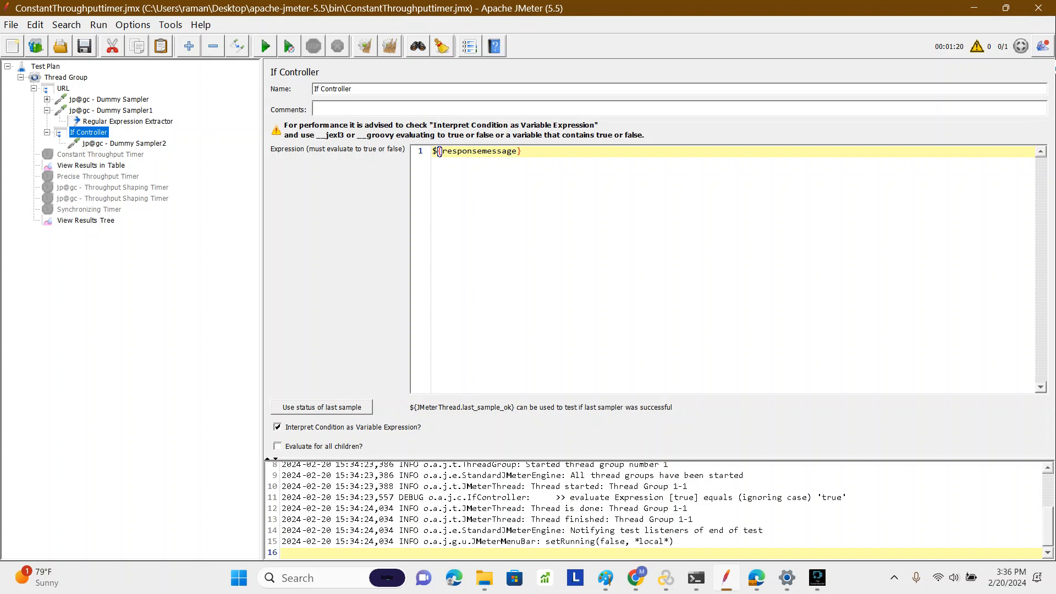
# - Complete the If Controller's expression as ${responsemessage} == "requests", copying the compared value from the RegExp Tester's matched group
pyautogui.press('Right')
pyautogui.write('== ""')
pyautogui.click(128, 121)
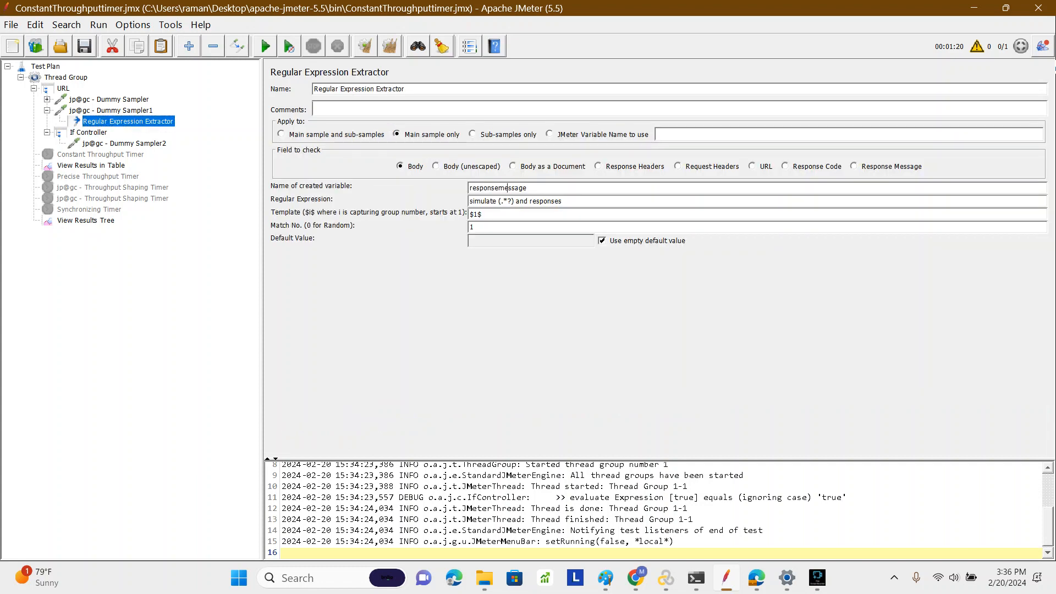
pyautogui.doubleClick(507, 188)
pyautogui.click(86, 220)
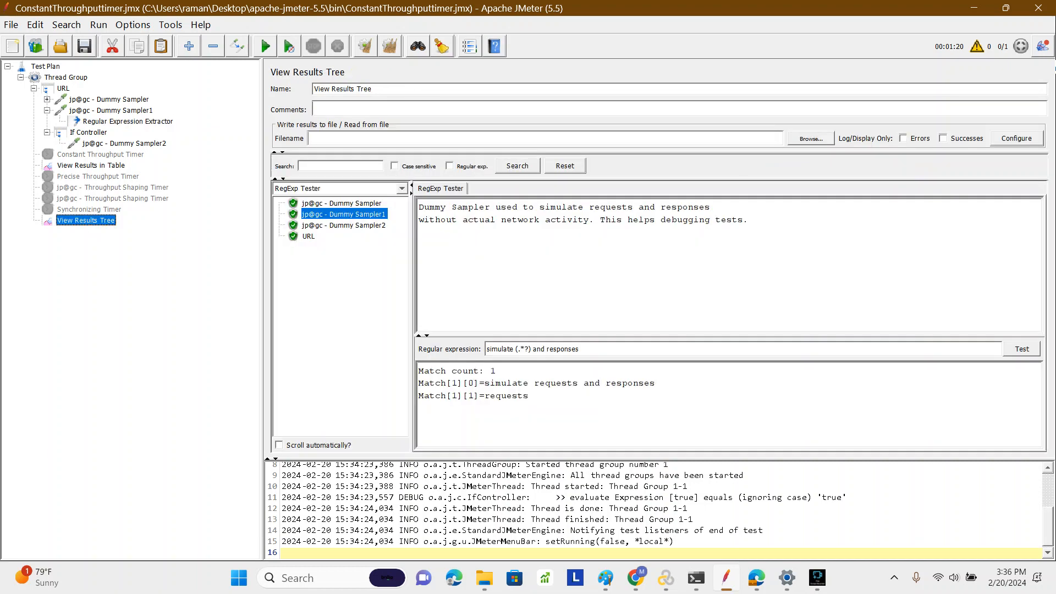
pyautogui.doubleClick(507, 396)
pyautogui.hotkey('ctrl', 'c')
pyautogui.click(89, 132)
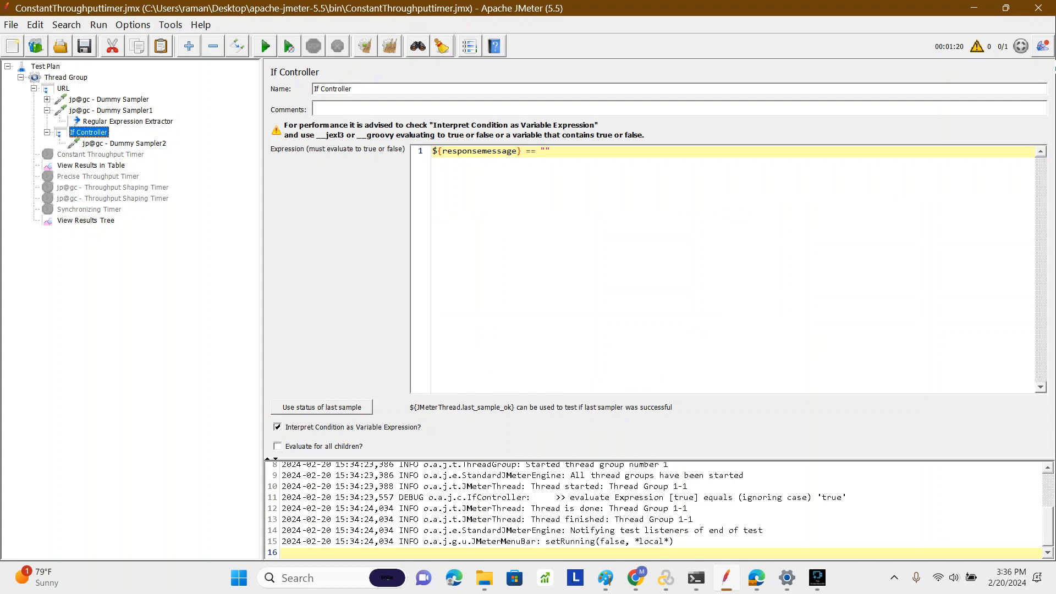
pyautogui.click(546, 152)
pyautogui.hotkey('ctrl', 'v')
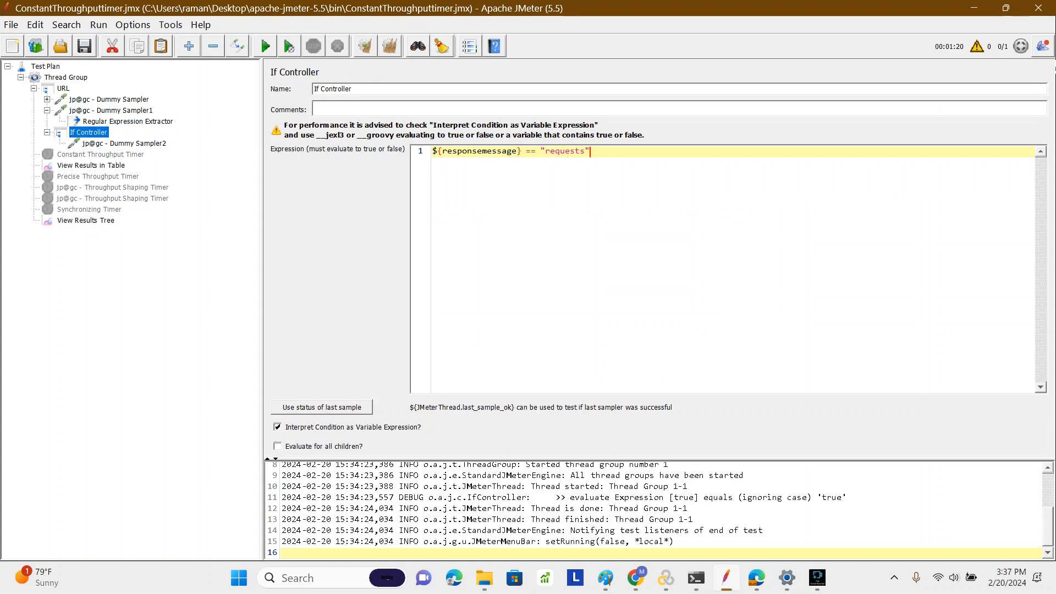
# - Review both sides of the If Controller's expression against the extractor's variable name and the child sampler jp@gc - Dummy Sampler2
pyautogui.moveTo(519, 152); pyautogui.dragTo(440, 153)
pyautogui.moveTo(545, 152); pyautogui.dragTo(585, 152)
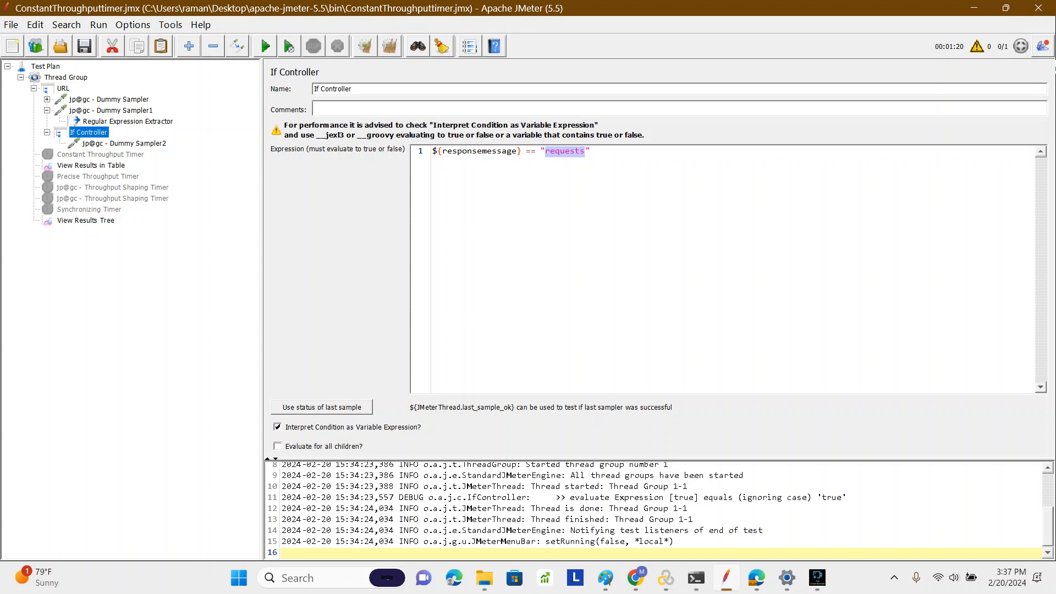
pyautogui.click(124, 144)
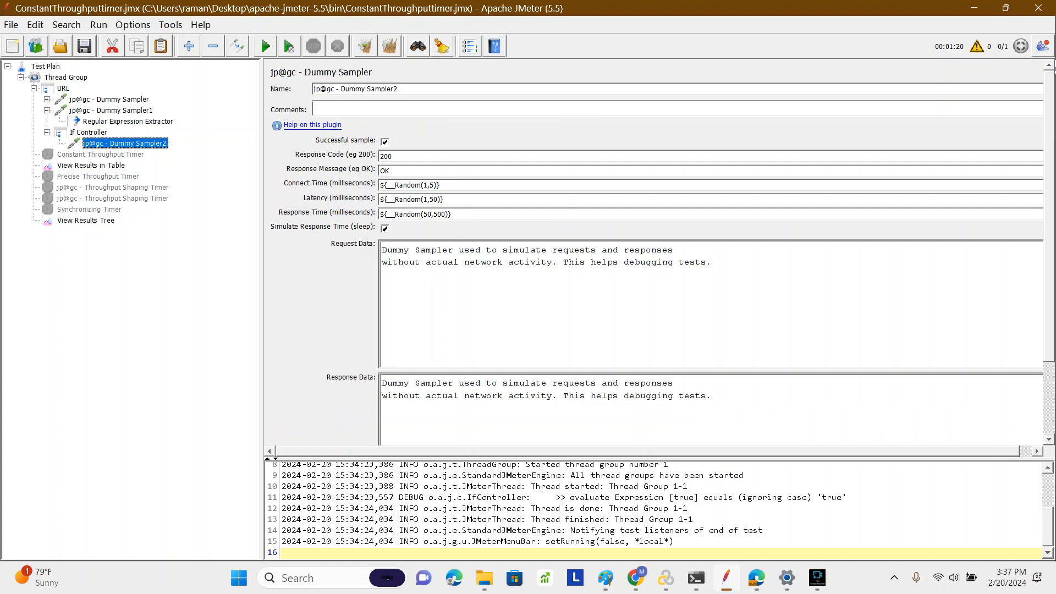
pyautogui.click(89, 132)
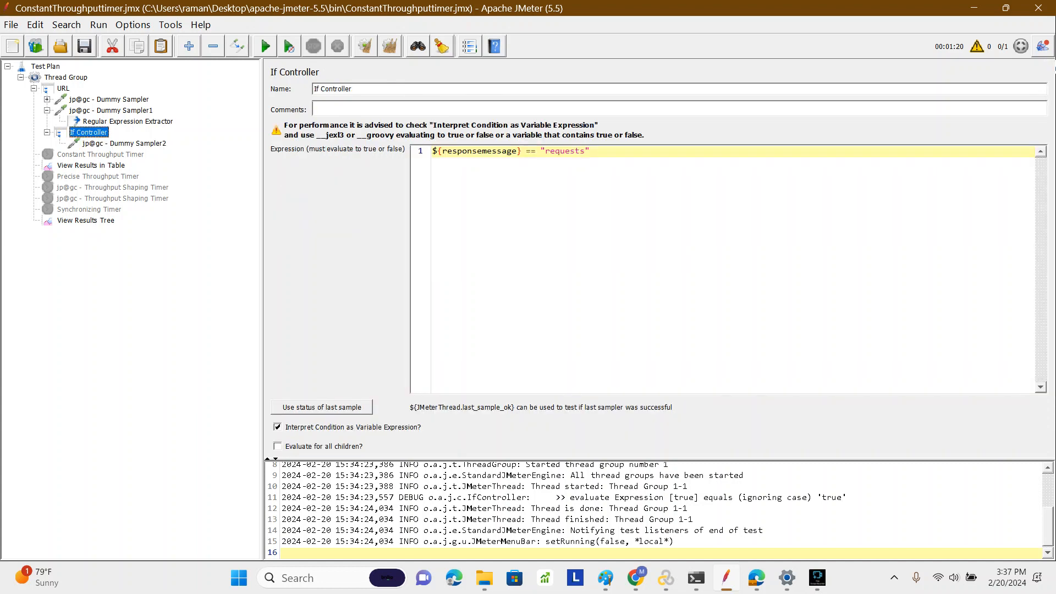
pyautogui.click(128, 121)
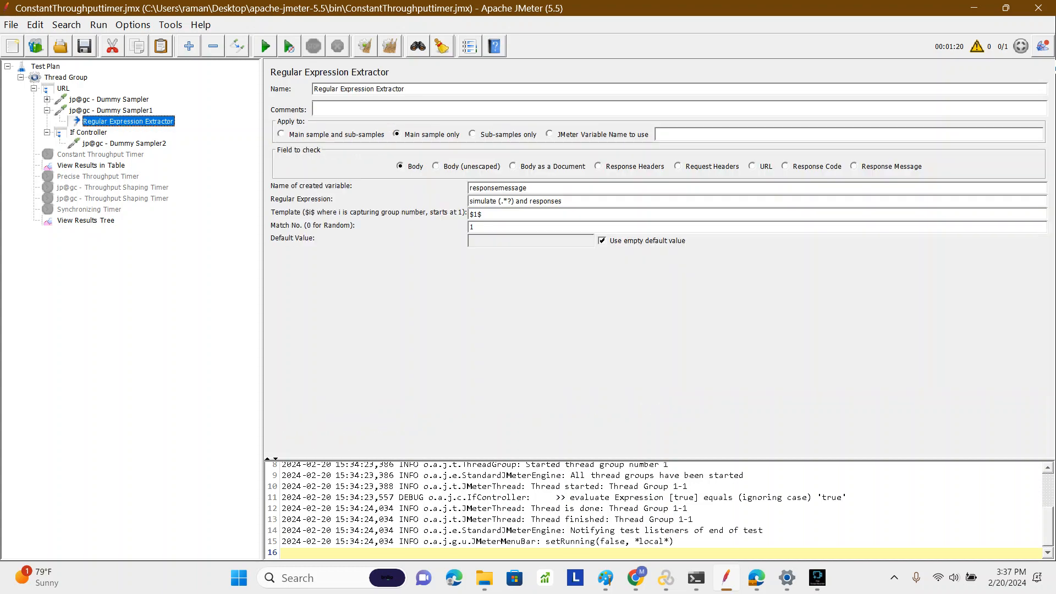
pyautogui.doubleClick(498, 188)
pyautogui.click(89, 132)
pyautogui.doubleClick(452, 151)
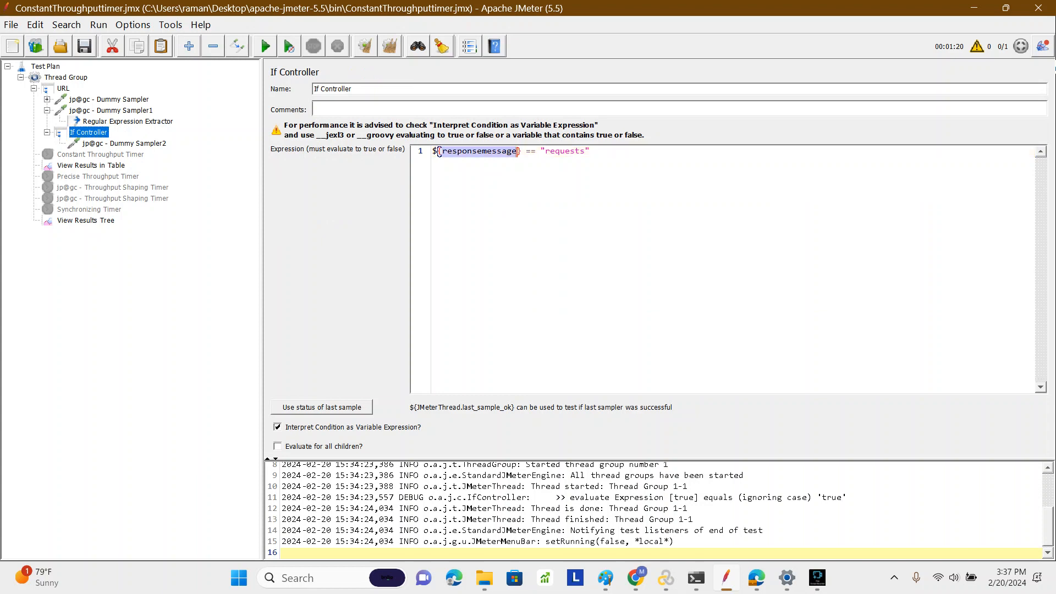
pyautogui.click(557, 151)
pyautogui.doubleClick(556, 151)
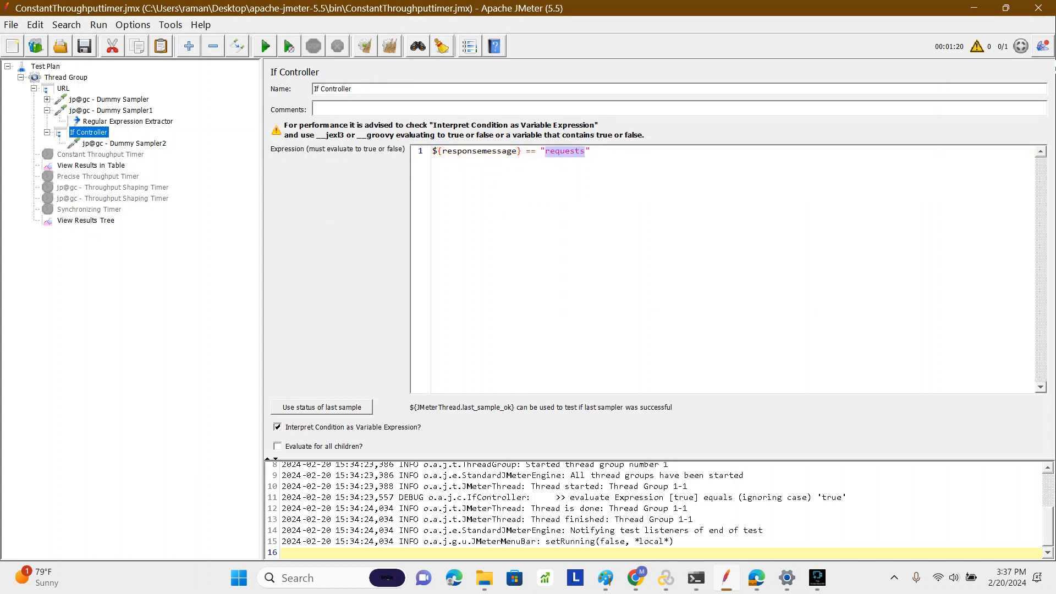
pyautogui.click(125, 144)
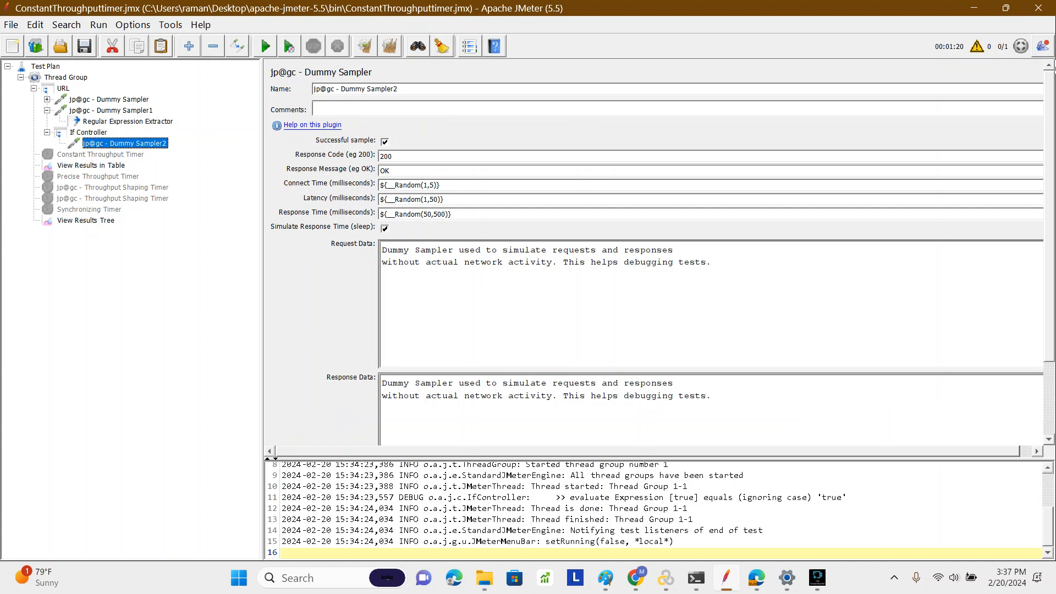
# - Clear all earlier results and log entries, enable debug logging, and run the test
pyautogui.click(390, 47)
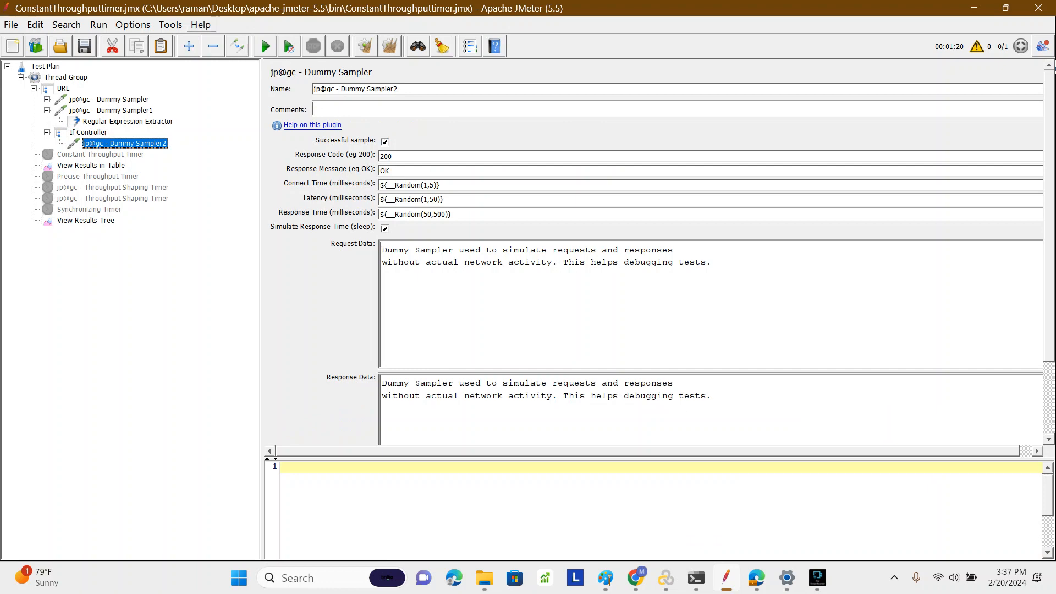
pyautogui.click(201, 25)
pyautogui.press('Return')
pyautogui.hotkey('ctrl', 'r')
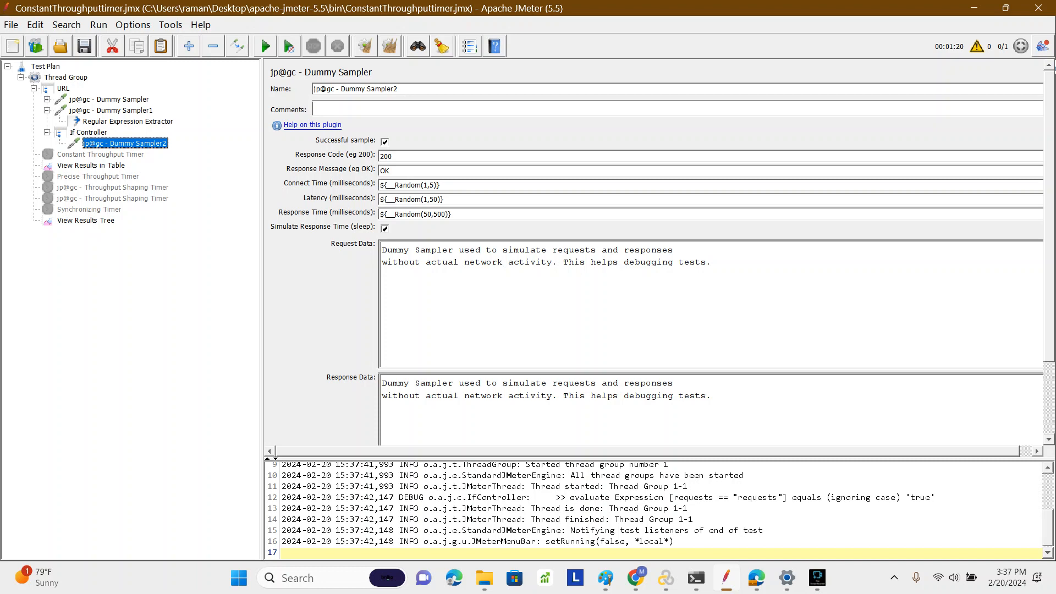
# - Check View Results in Table for jp@gc - Dummy Sampler2 and examine the If Controller's evaluated expression in the log
pyautogui.click(91, 166)
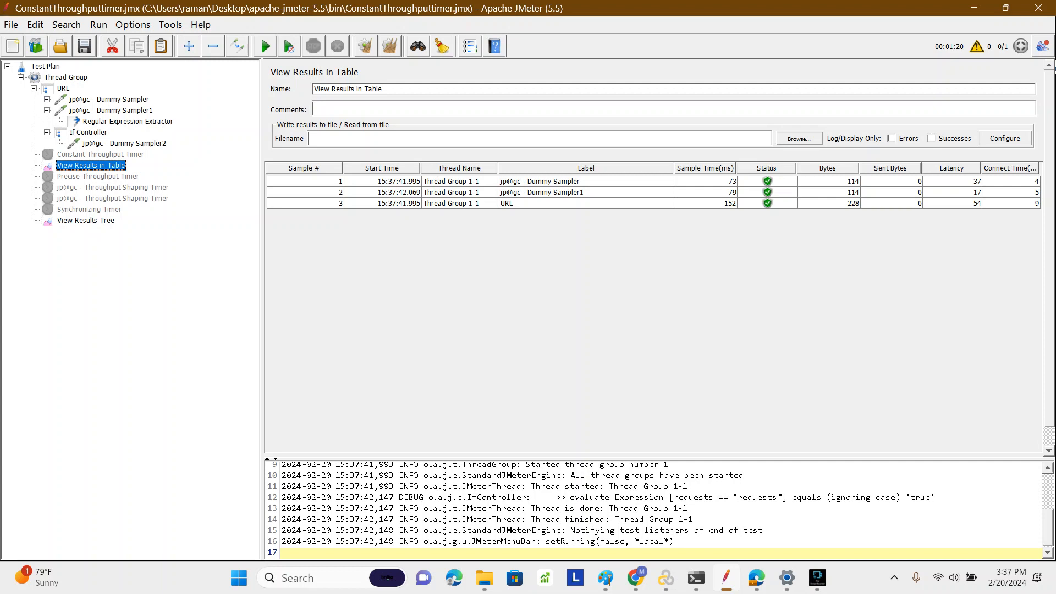
pyautogui.click(124, 144)
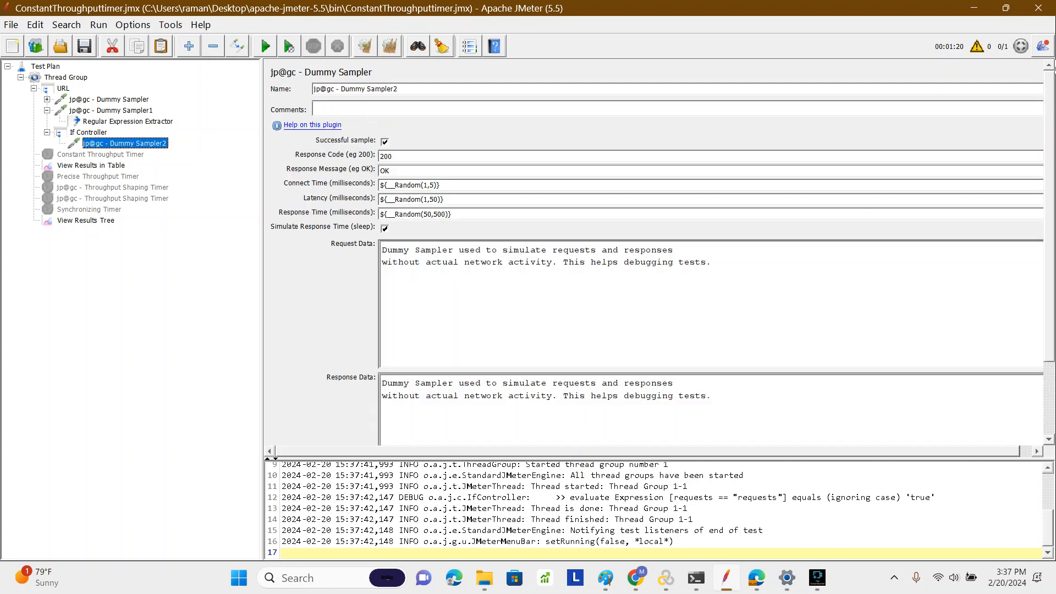
pyautogui.click(753, 498)
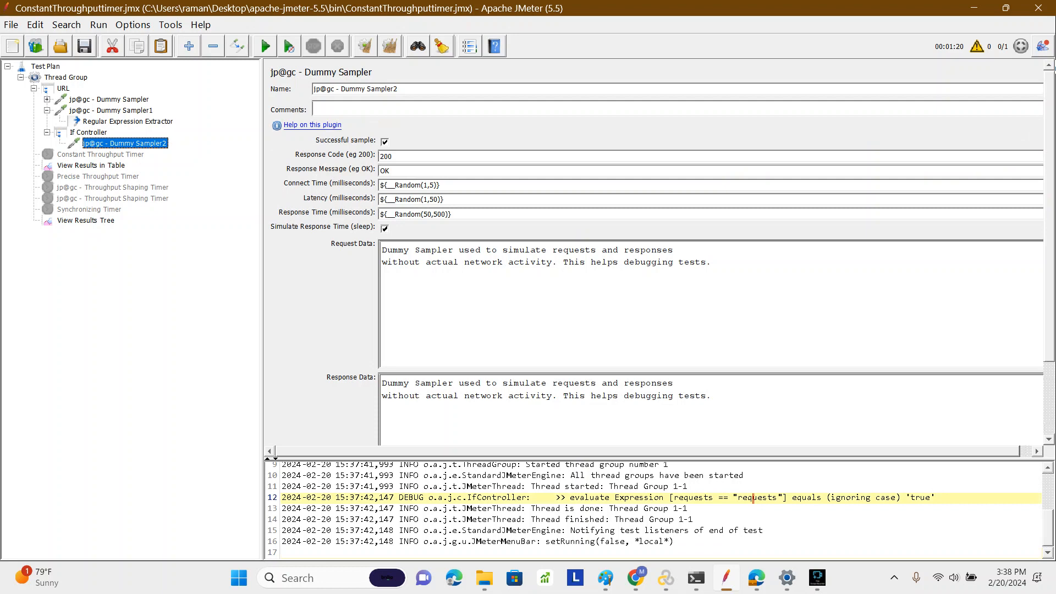
pyautogui.doubleClick(693, 498)
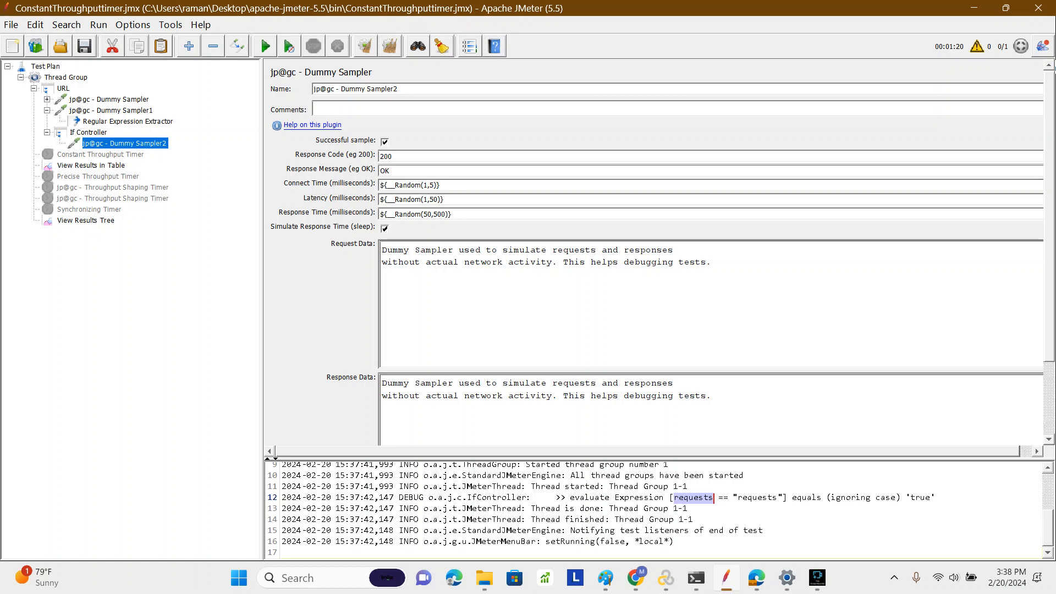
# - Enclose the variable in the If Controller's expression in double quotes, giving "${responsemessage}" == "requests"
pyautogui.click(89, 132)
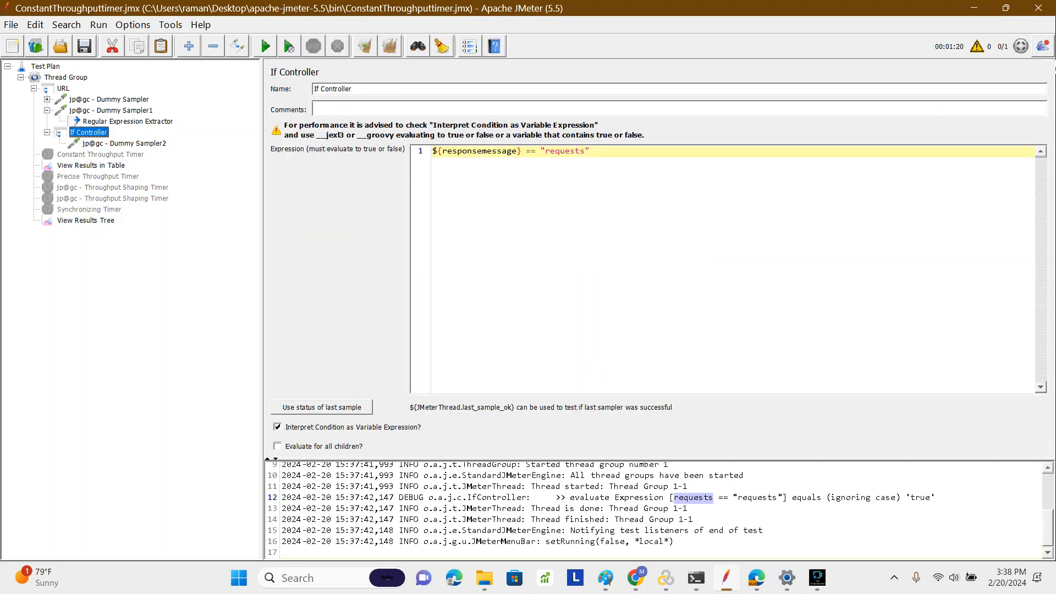
pyautogui.write('"')
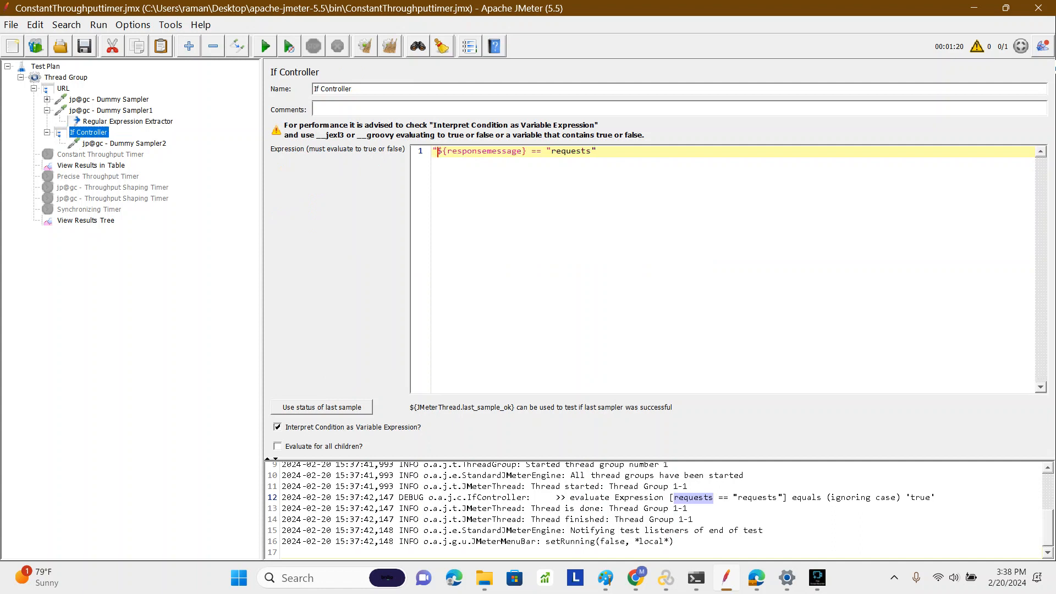
pyautogui.click(527, 151)
pyautogui.write('"')
# - Rerun the test with cleared results and debug enabled for the If Controller, and check its log entry and the results table
pyautogui.click(390, 46)
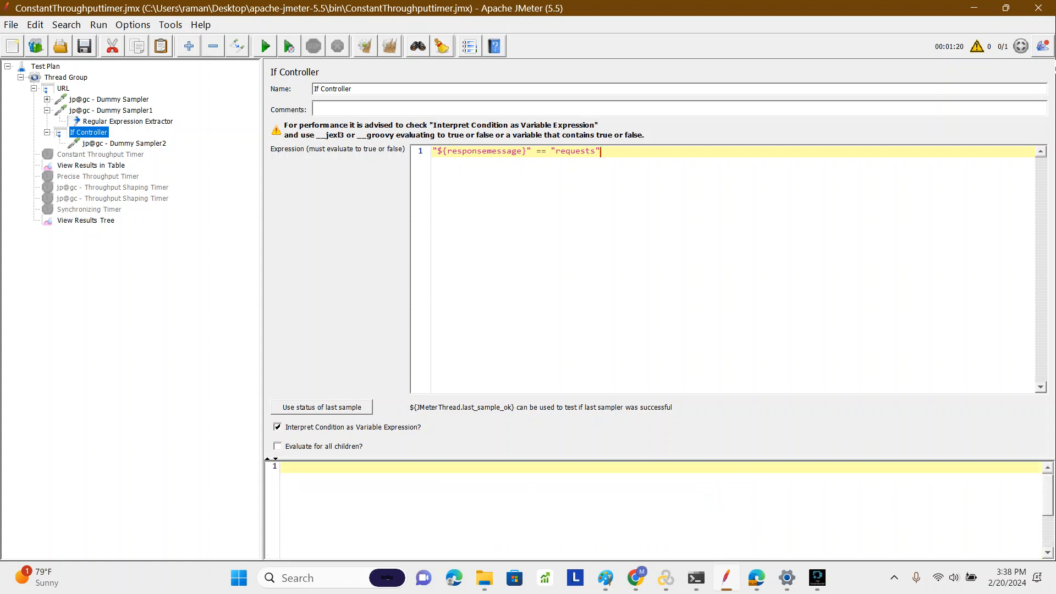
pyautogui.click(201, 25)
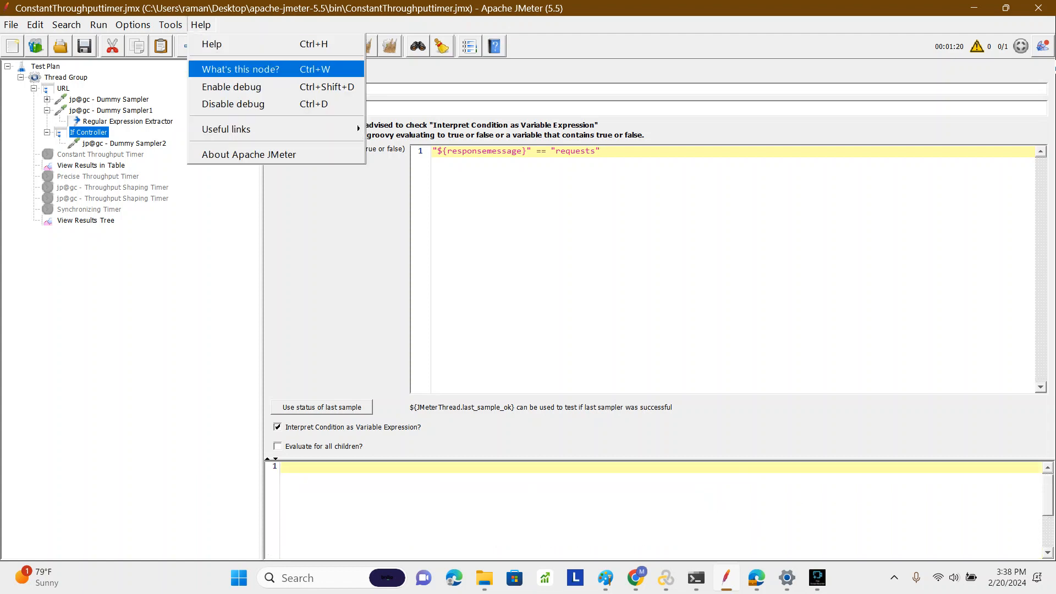
pyautogui.click(231, 87)
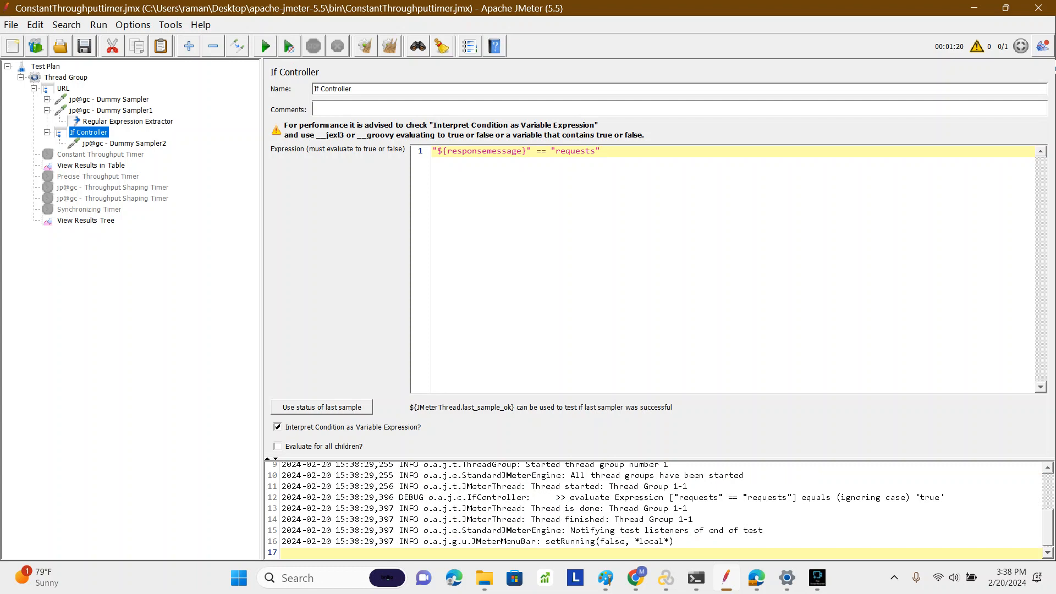
pyautogui.click(699, 498)
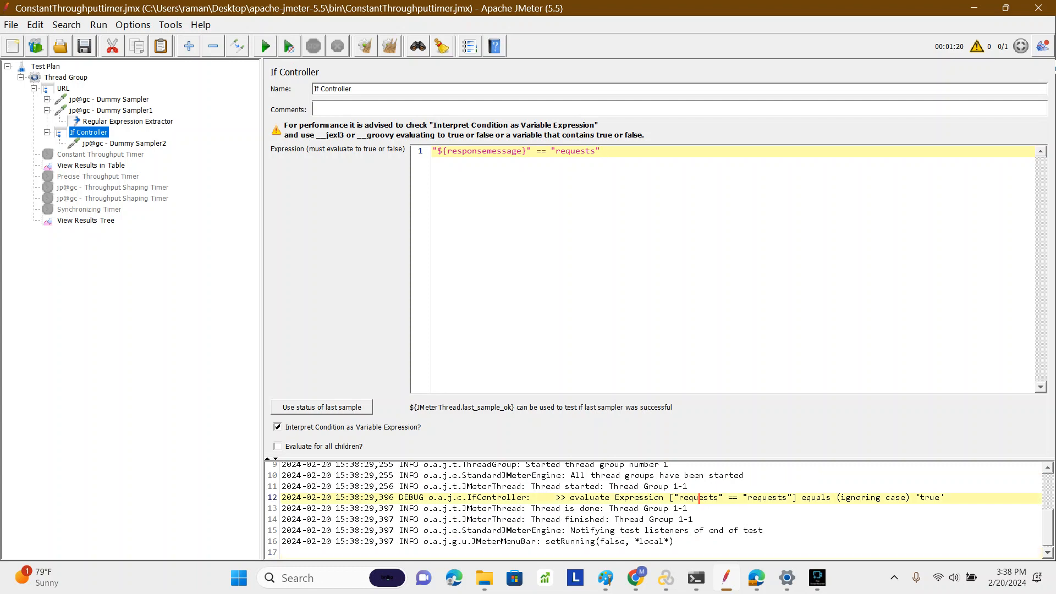
pyautogui.click(90, 165)
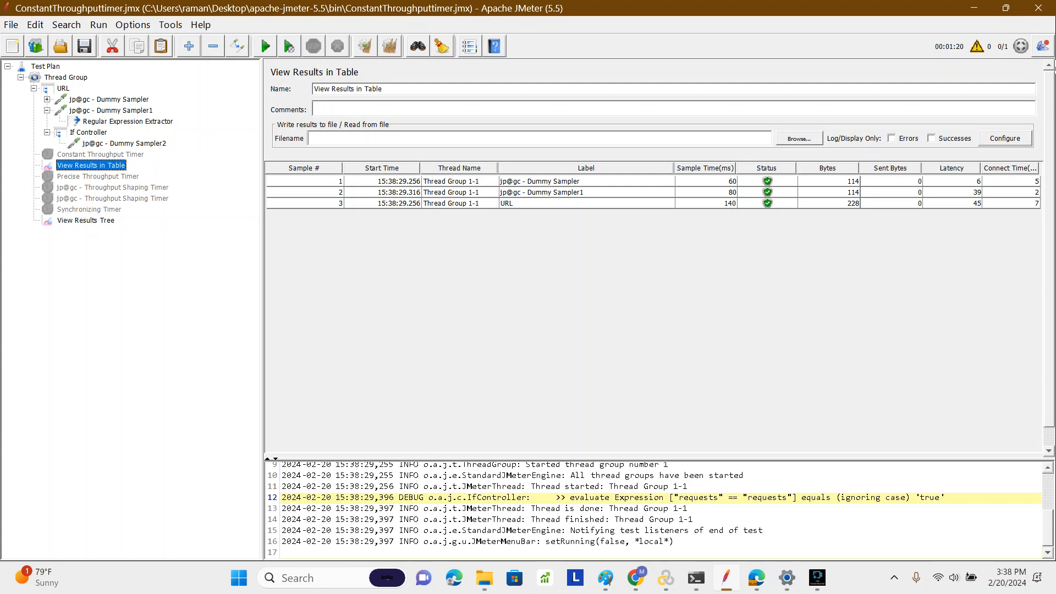
# - Disable Interpret Condition as Variable Expression for the If Controller so its condition is evaluated with JavaScript
pyautogui.click(88, 132)
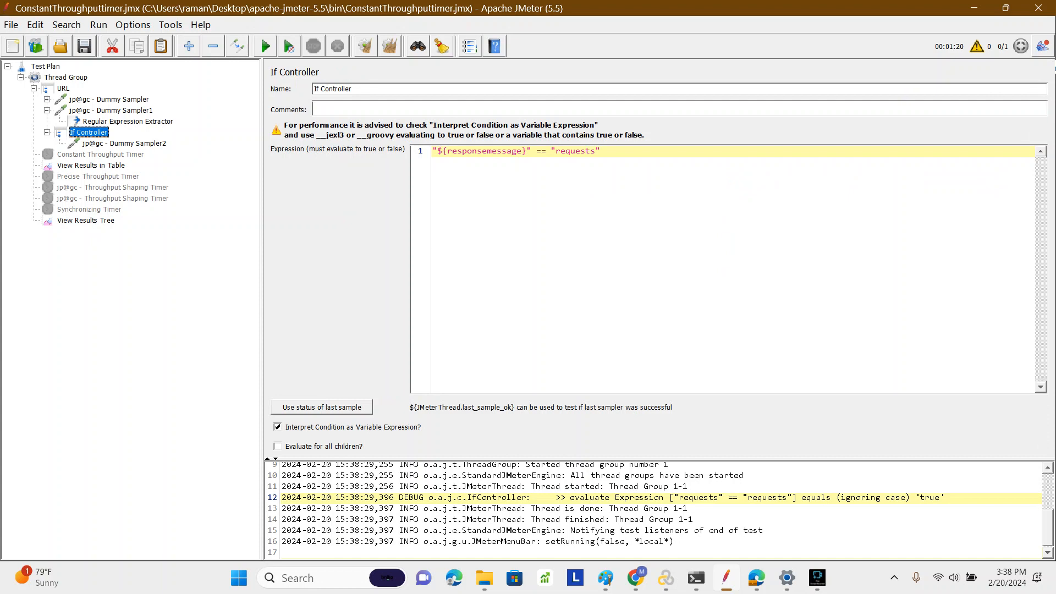
pyautogui.click(277, 428)
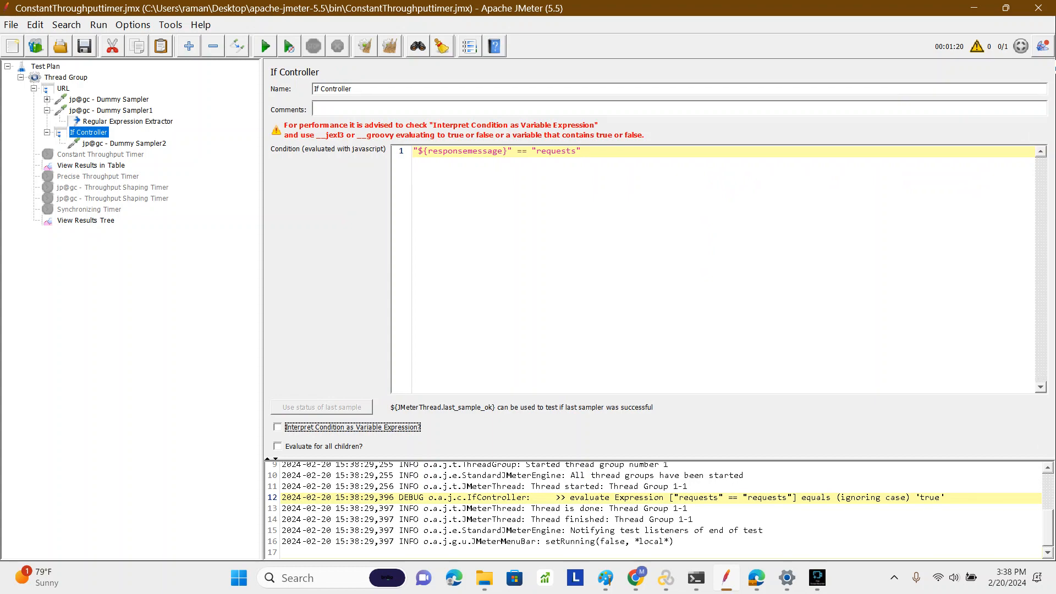
# - Clear the results, rerun the test with If Controller debugging enabled, and look for jp@gc - Dummy Sampler2 in View Results in Table
pyautogui.click(390, 46)
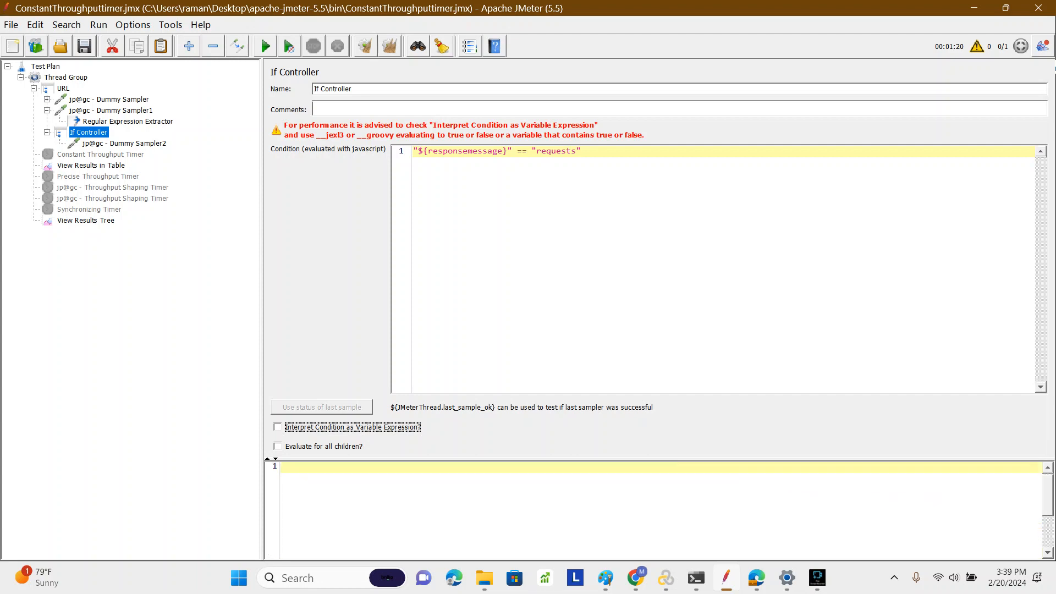
pyautogui.click(170, 25)
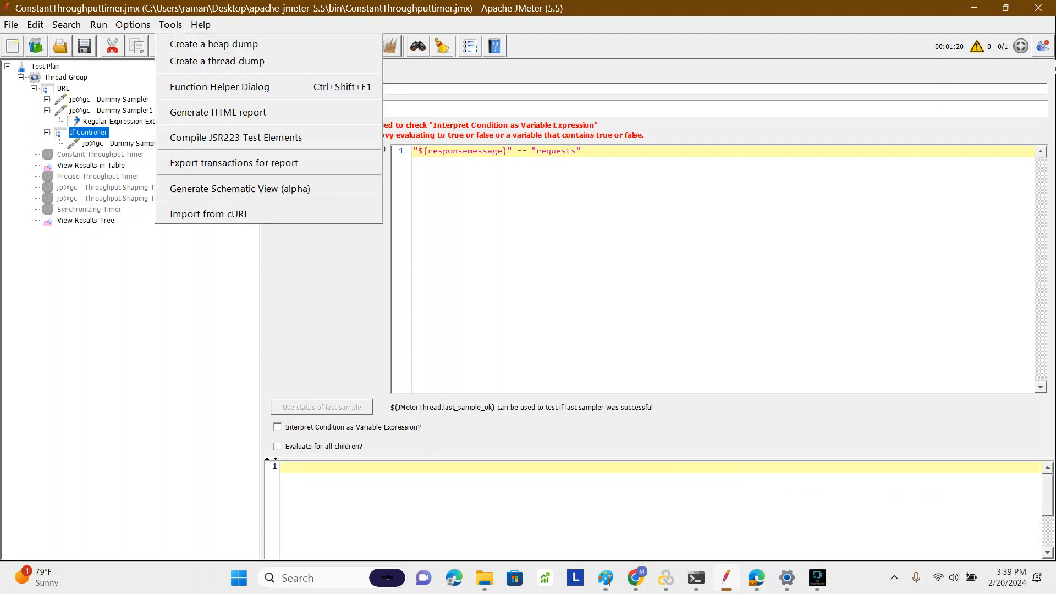
pyautogui.moveTo(201, 25)
pyautogui.click(232, 87)
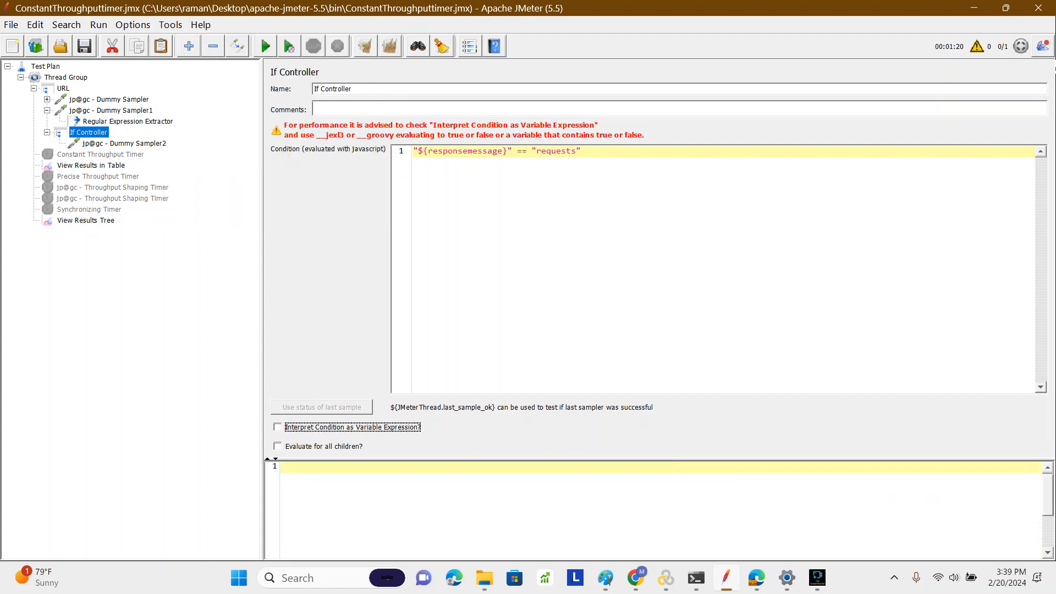
pyautogui.click(265, 46)
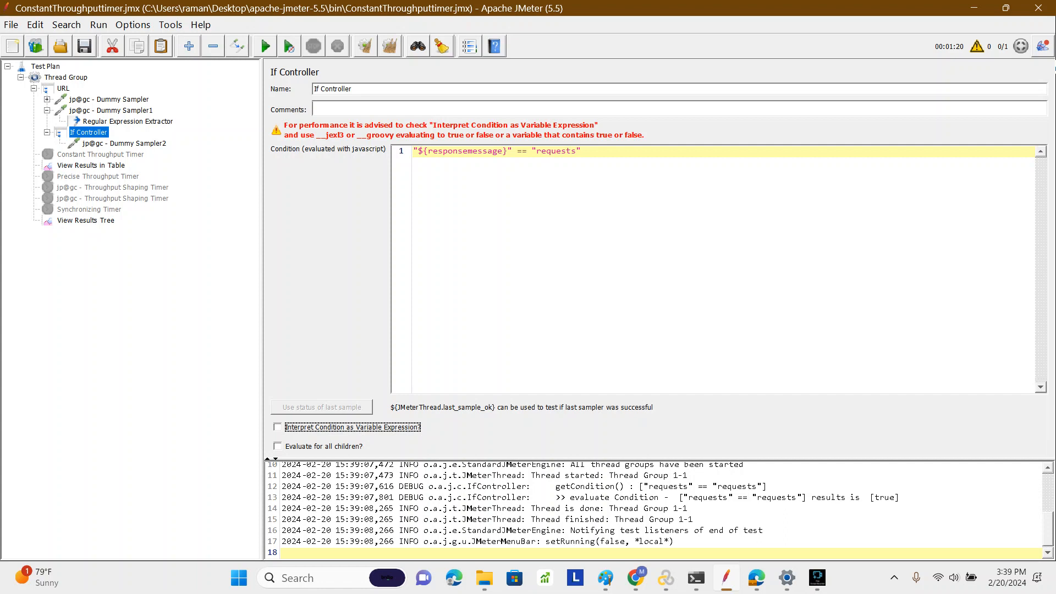
pyautogui.click(91, 166)
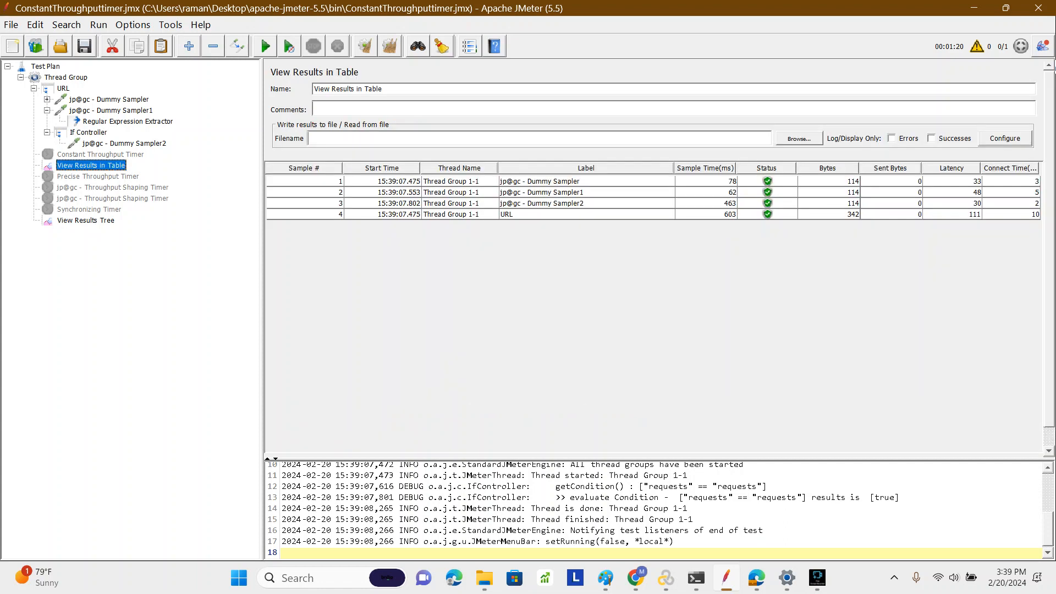
pyautogui.click(556, 204)
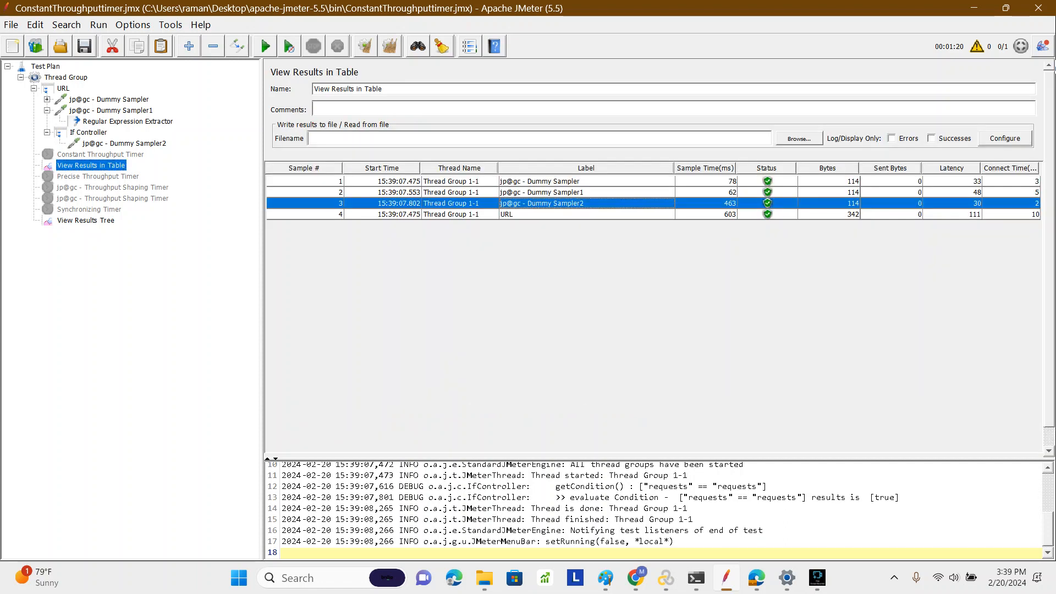
# - Switch the If Controller's Interpret Condition as Variable Expression option on and back off to compare the two condition modes
pyautogui.click(88, 133)
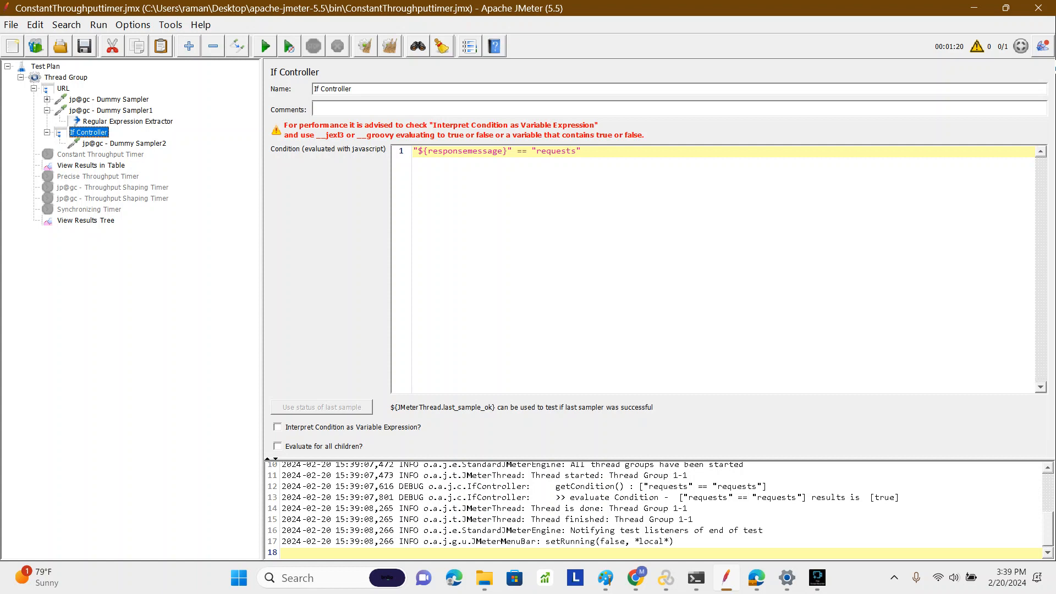
pyautogui.click(278, 427)
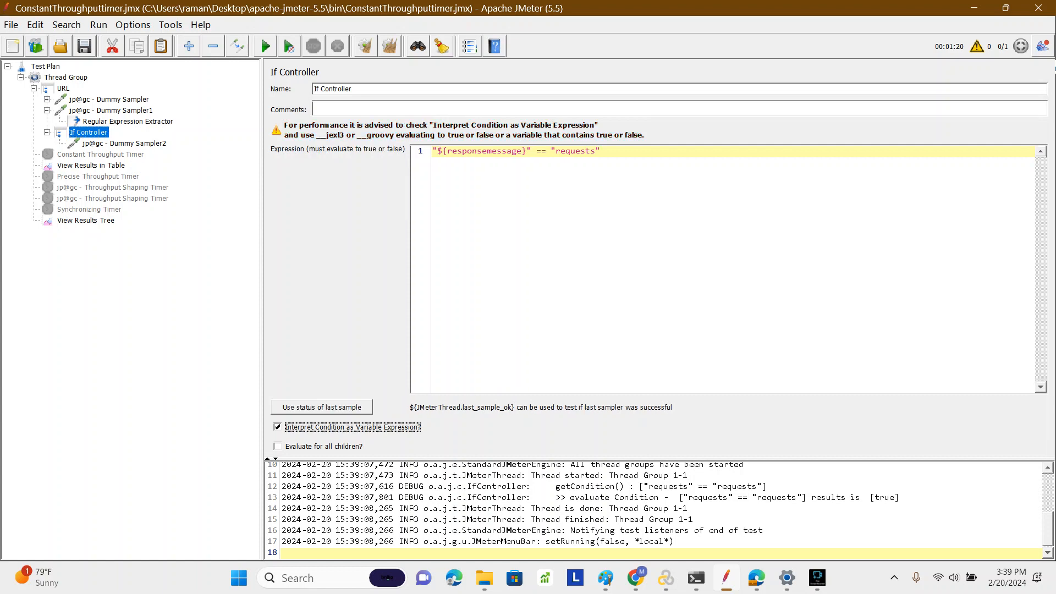
pyautogui.press('space')
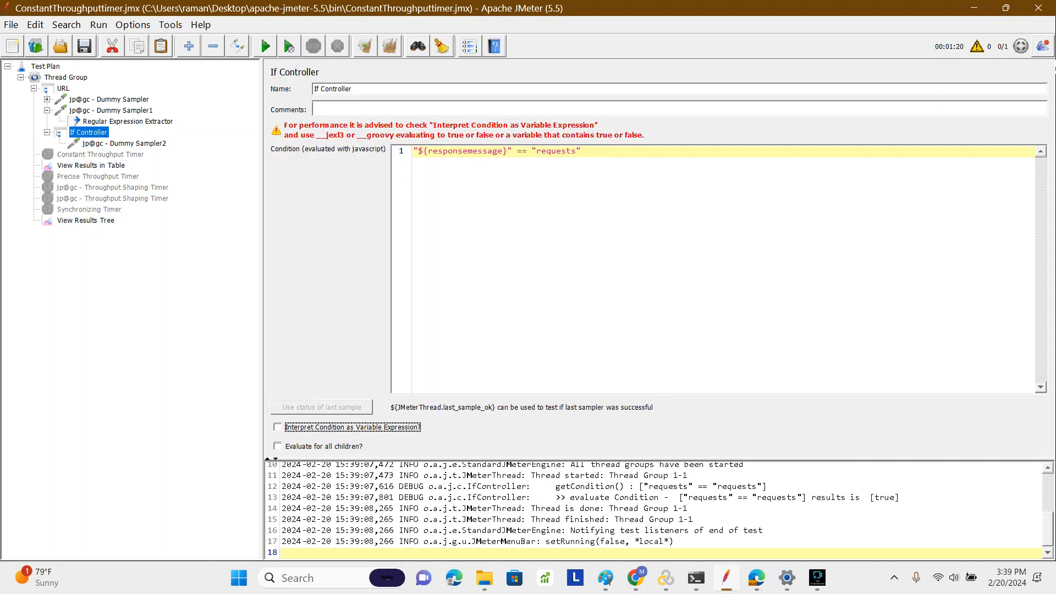
# - Compare the If Controller's variable-expression and JavaScript modes again, leaving JavaScript evaluation selected, and check View Results in Table
pyautogui.press('space')
pyautogui.press('space')
pyautogui.press('space')
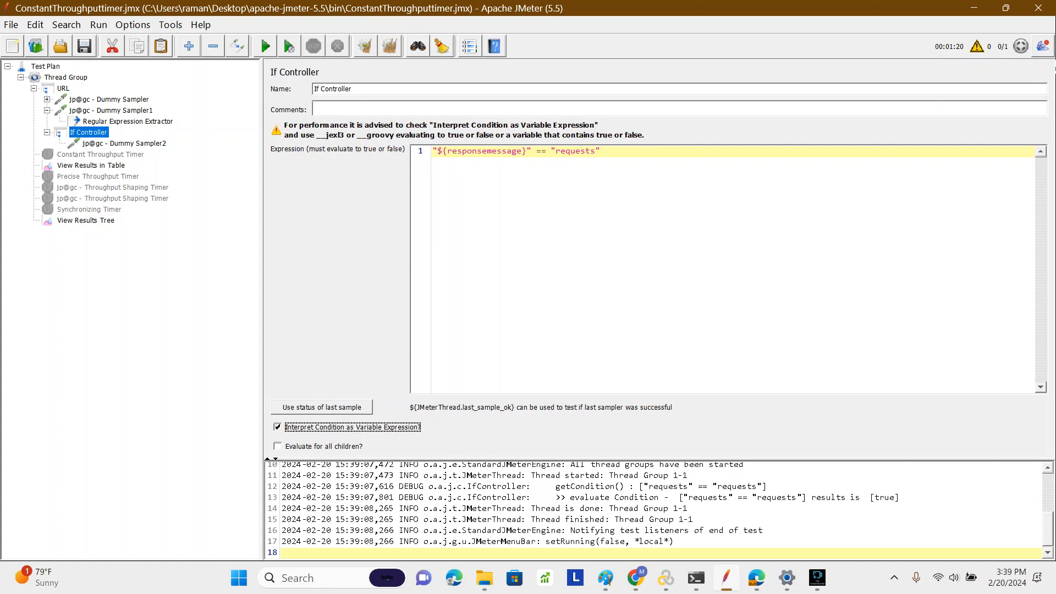
pyautogui.press('space')
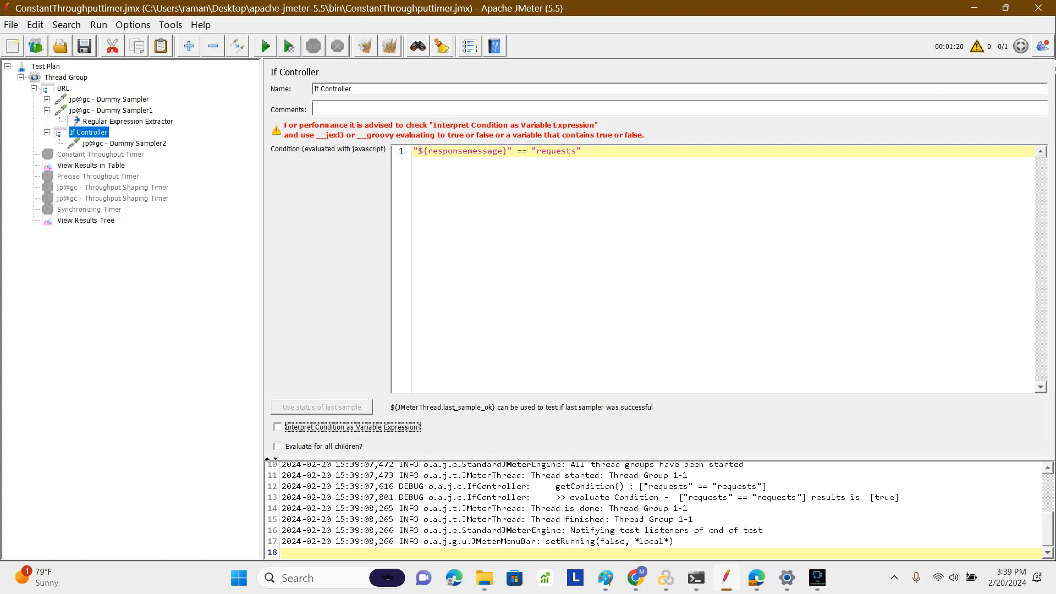
pyautogui.click(91, 166)
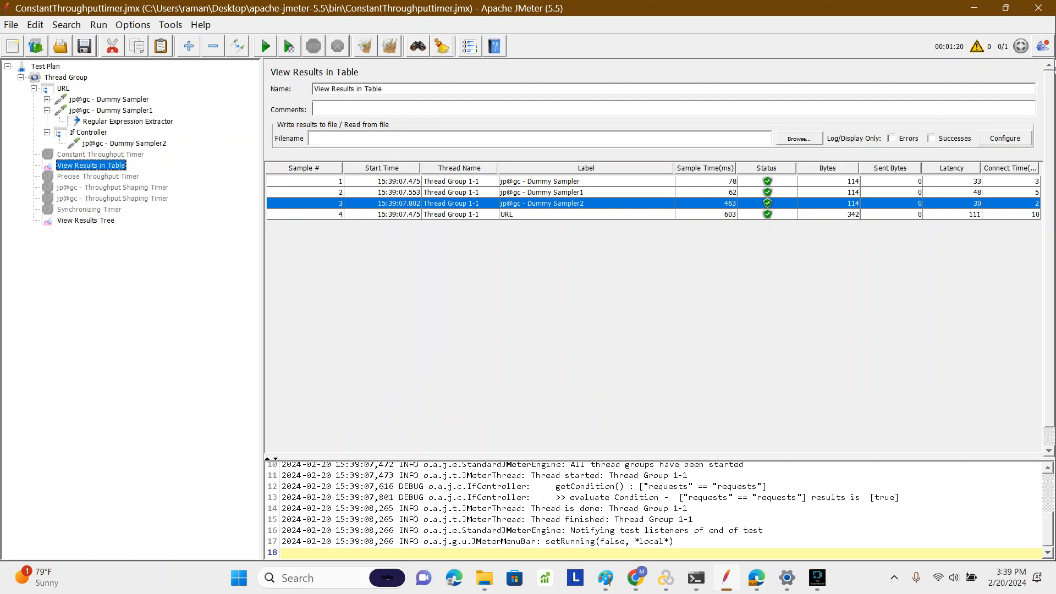
# - Change the If Controller's JavaScript condition to "${responsemessage}" == "requests1"
pyautogui.click(88, 132)
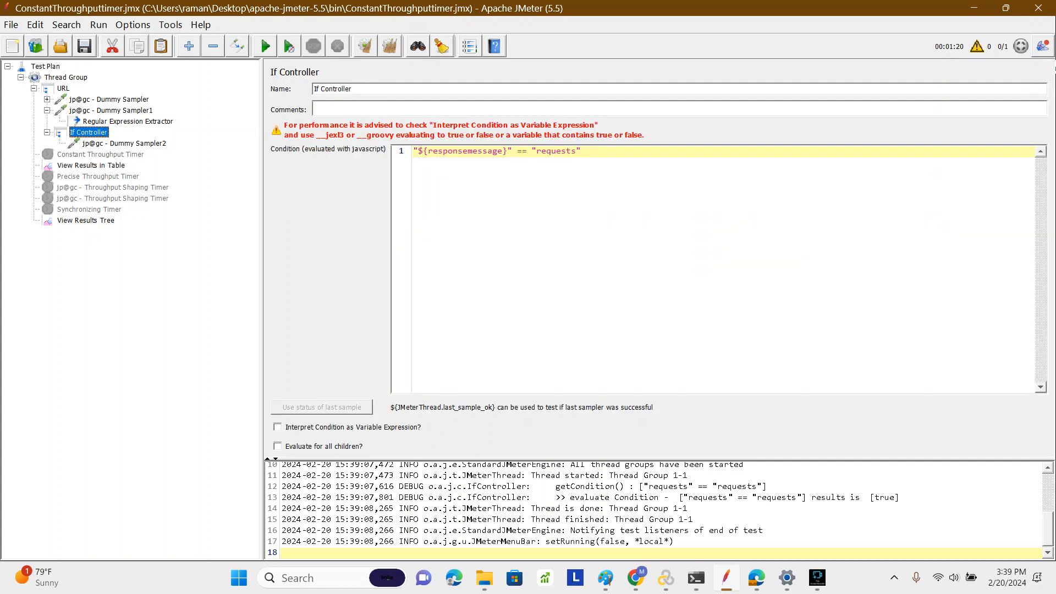
pyautogui.write('1')
pyautogui.hotkey('ctrl', 'shift', 'Left')
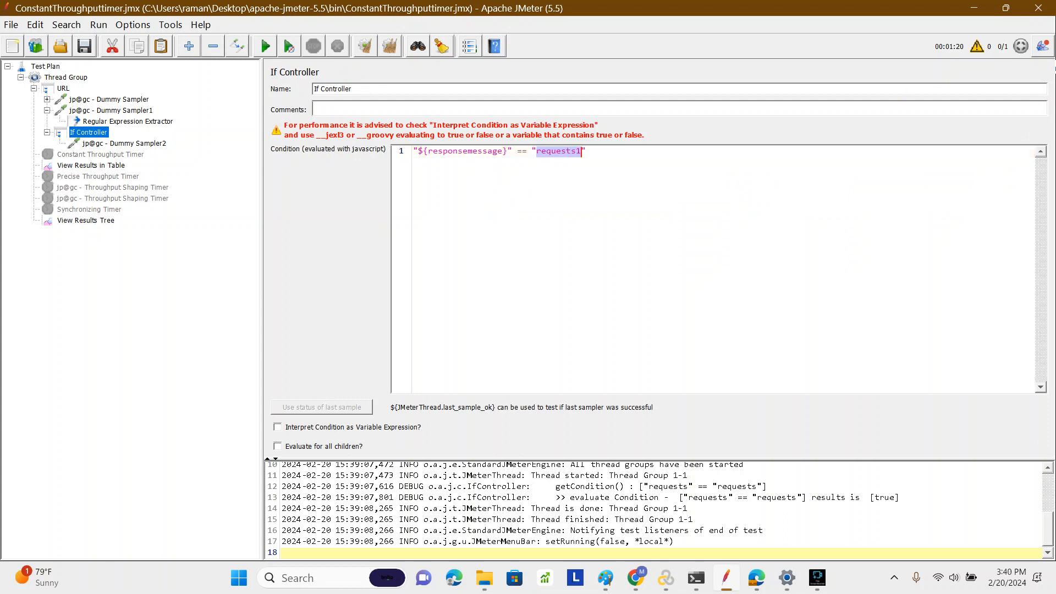
# - Clear all results and the log, enable debug for the If Controller, and run the test
pyautogui.click(390, 46)
pyautogui.click(200, 25)
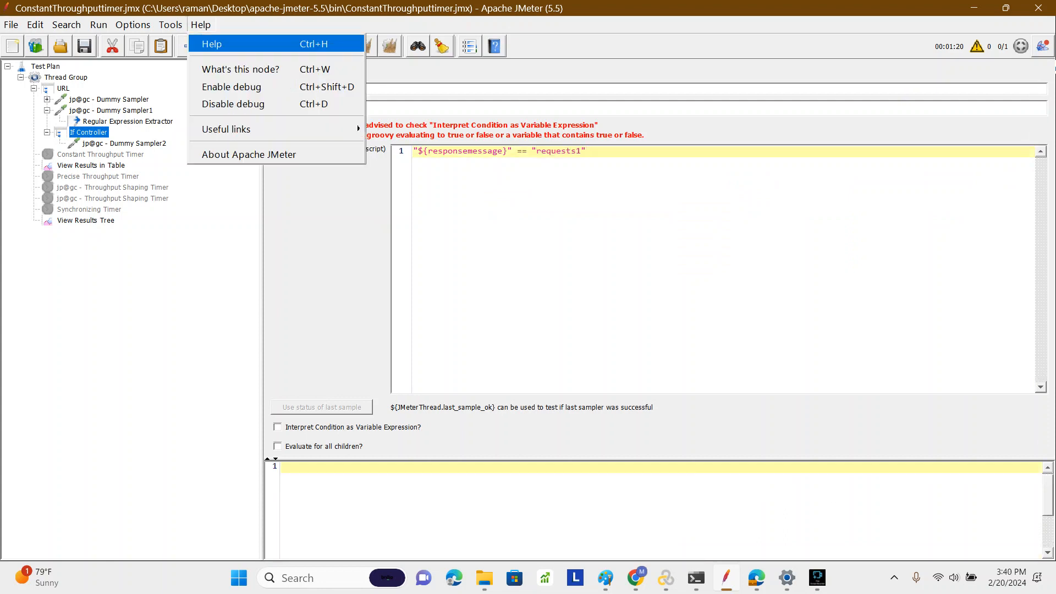
pyautogui.click(232, 87)
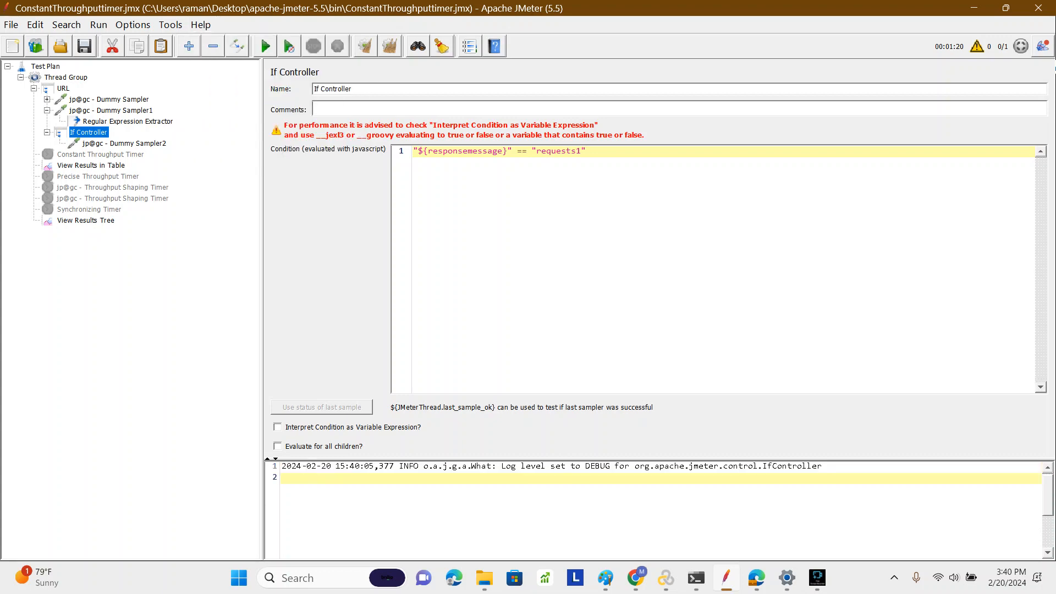
pyautogui.click(265, 46)
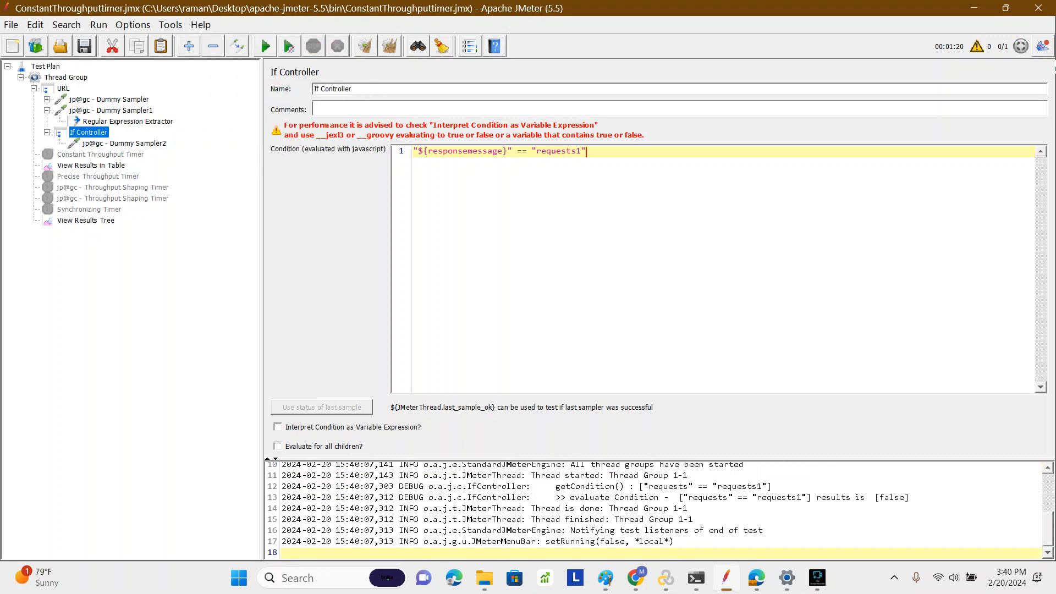
# - Examine the If Controller's evaluated condition in the log and the executed samplers in View Results in Table
pyautogui.doubleClick(709, 498)
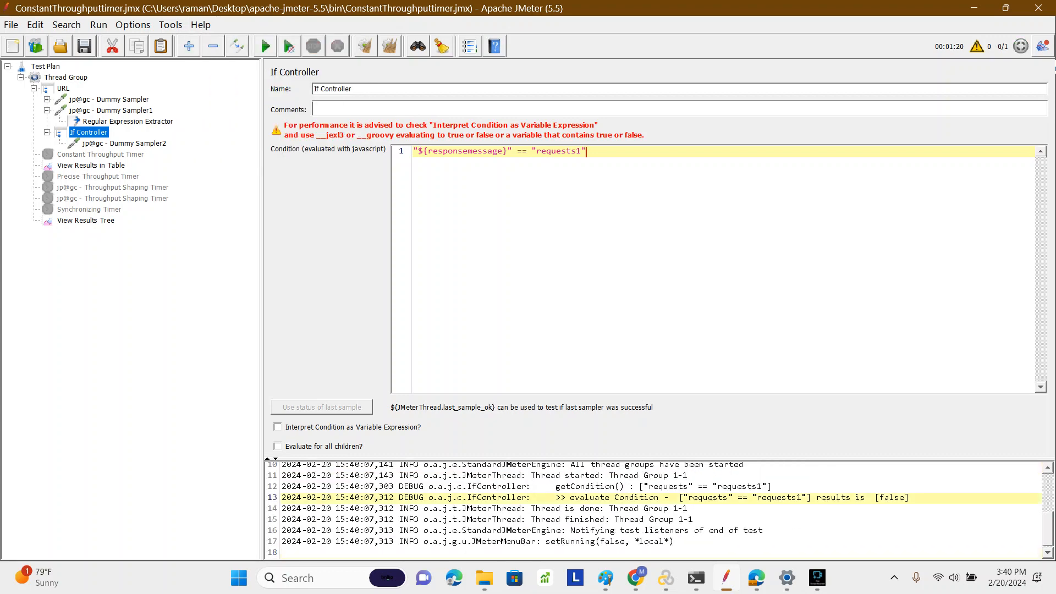
pyautogui.doubleClick(780, 497)
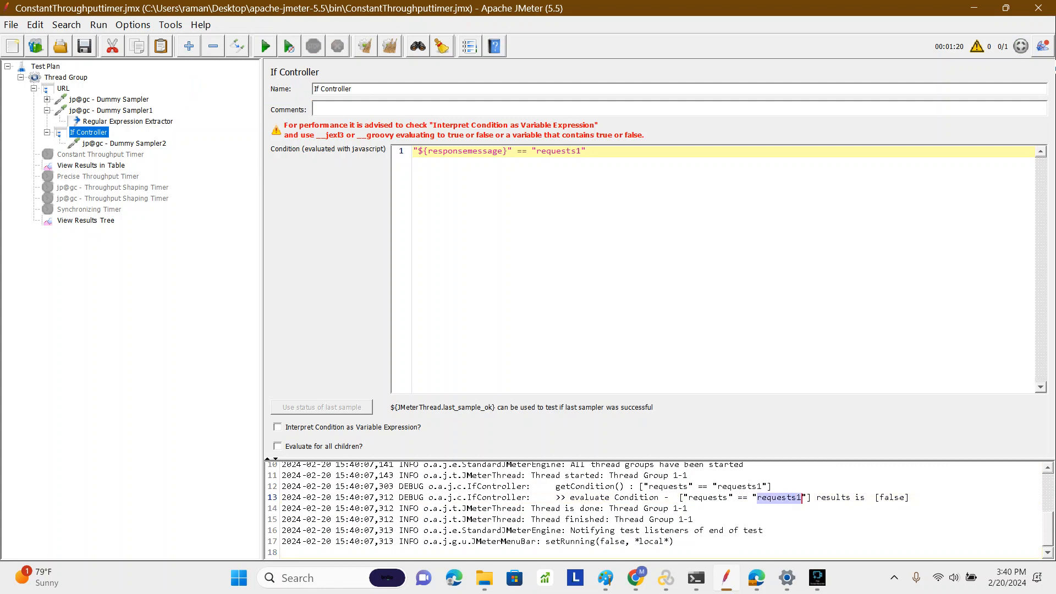
pyautogui.doubleClick(893, 498)
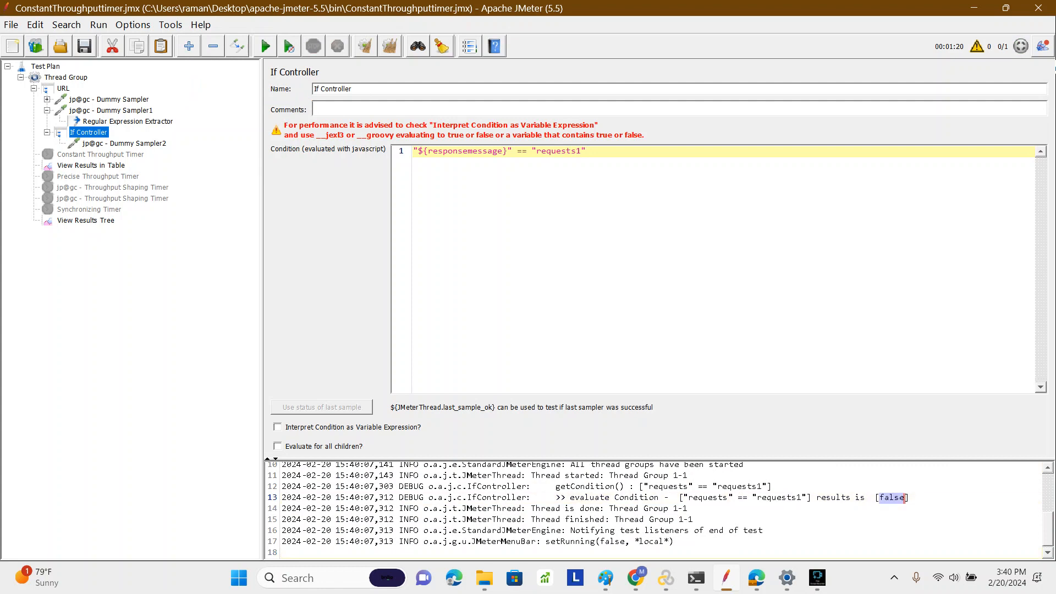
pyautogui.click(91, 165)
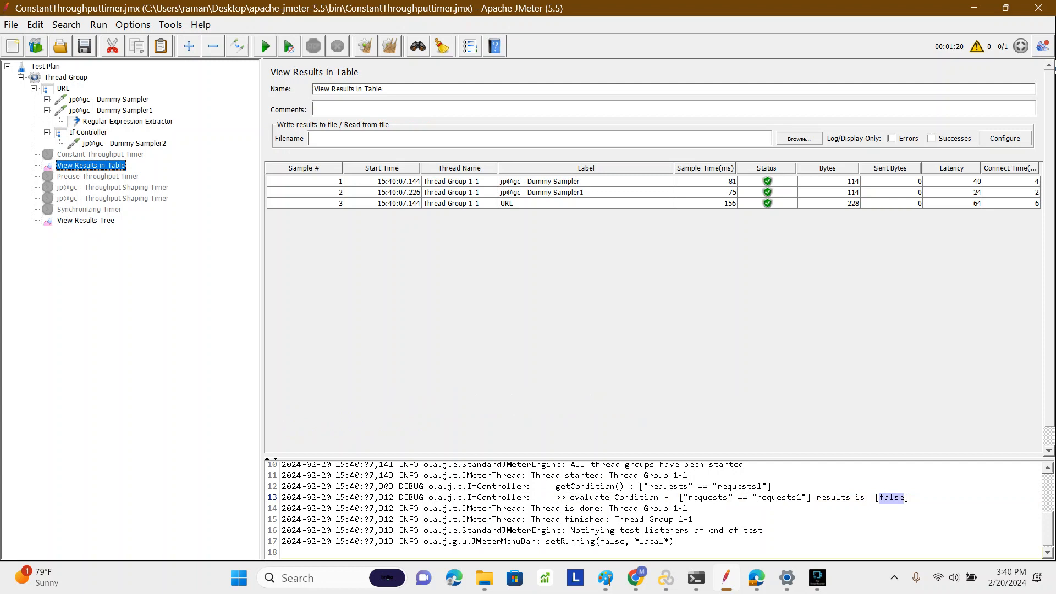
# - Review the settings of jp@gc - Dummy Sampler2 and the Regular Expression Extractor, and return to the If Controller
pyautogui.click(125, 143)
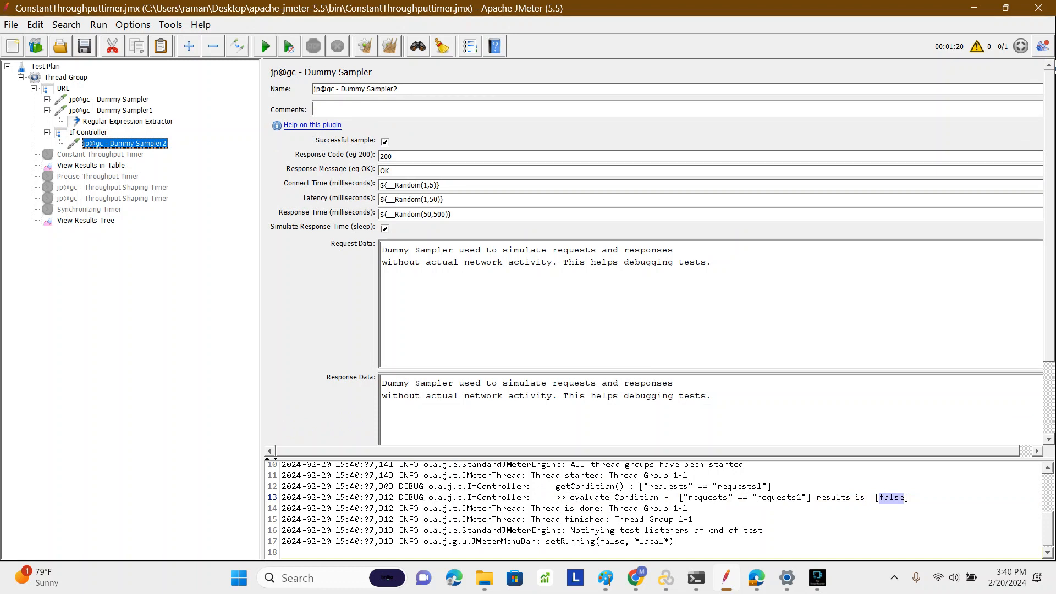
pyautogui.click(128, 122)
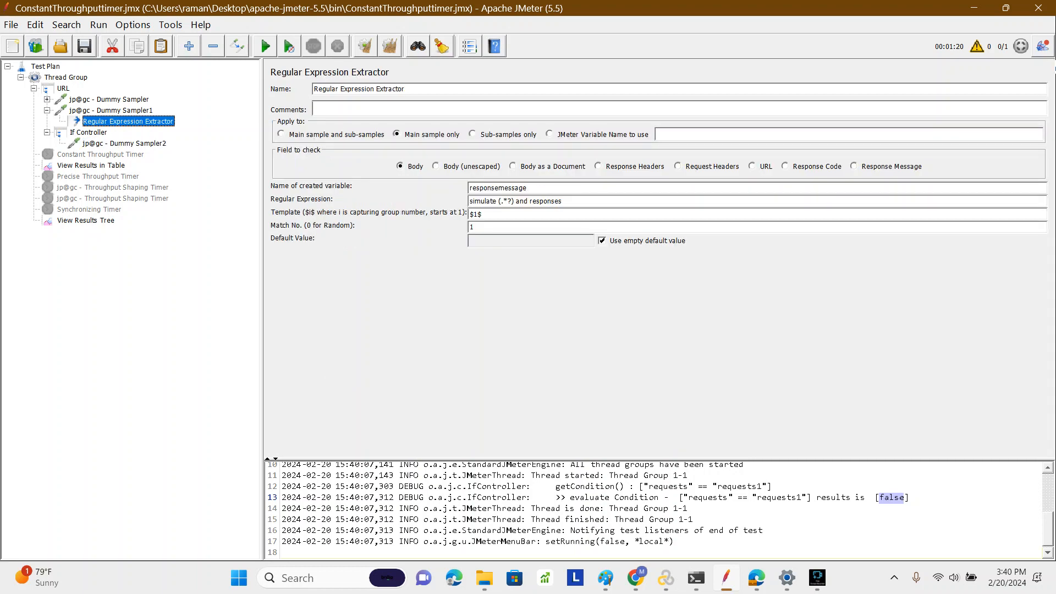
pyautogui.click(88, 133)
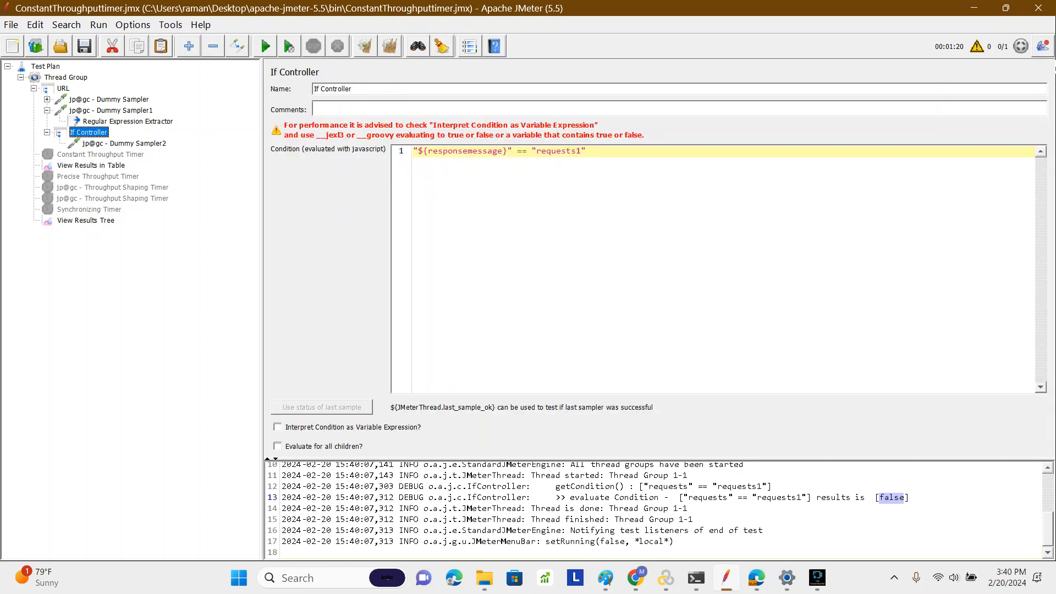
# - Switch Interpret Condition as Variable Expression on and back off while examining the condition's responsemessage variable and requests1 comparison value
pyautogui.click(278, 427)
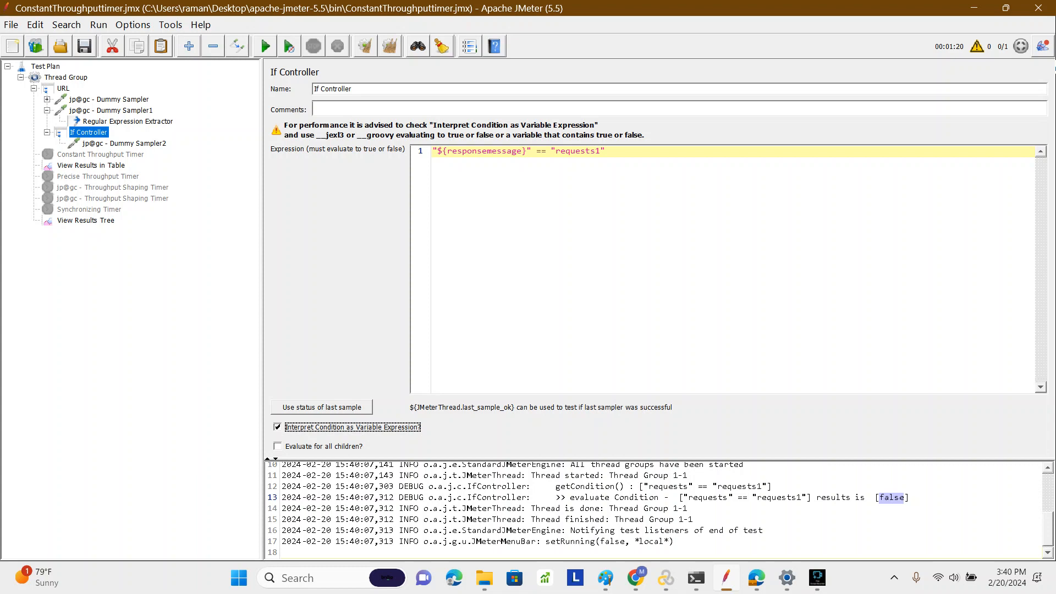
pyautogui.doubleClick(576, 152)
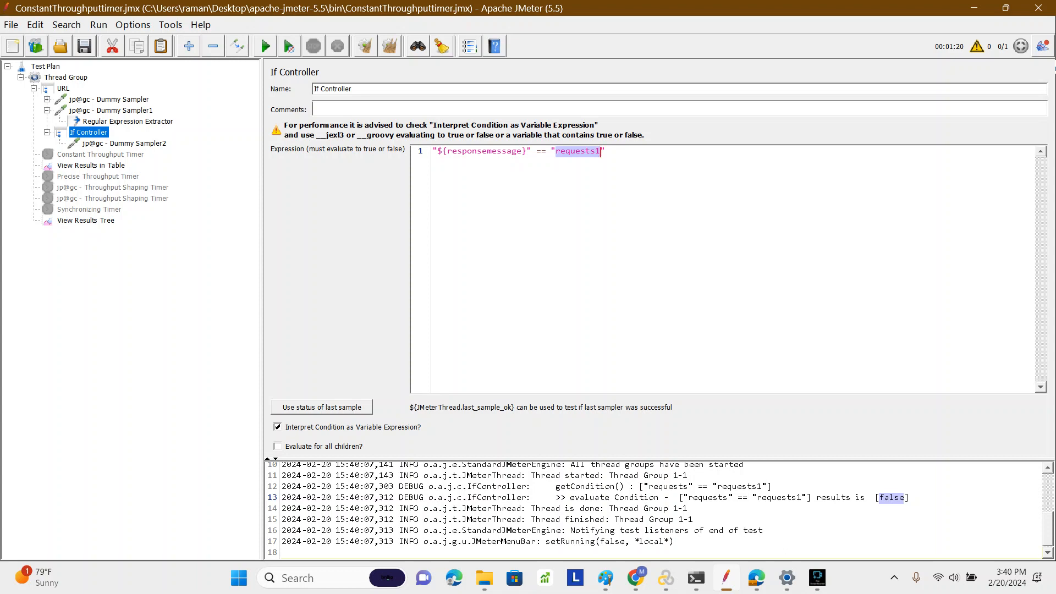
pyautogui.click(433, 152)
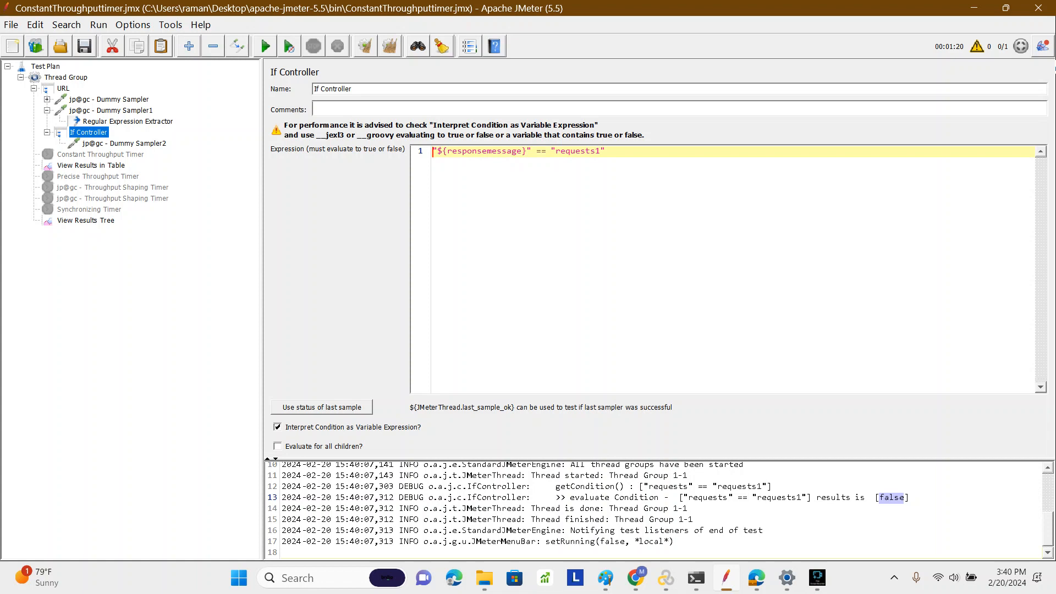
pyautogui.doubleClick(579, 151)
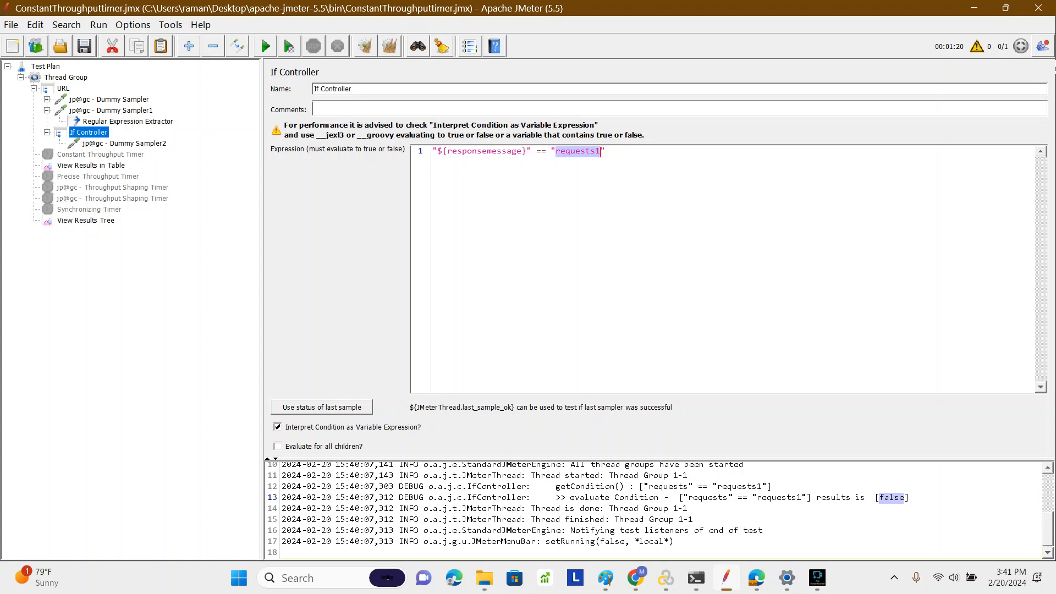
pyautogui.click(532, 152)
pyautogui.hotkey('ctrl', 'a')
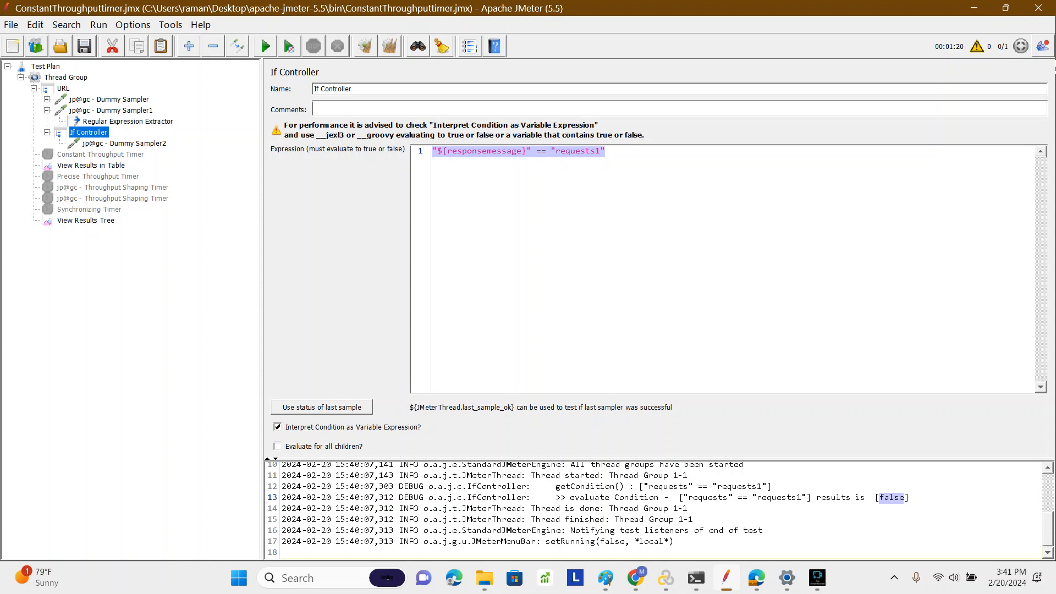
pyautogui.click(278, 428)
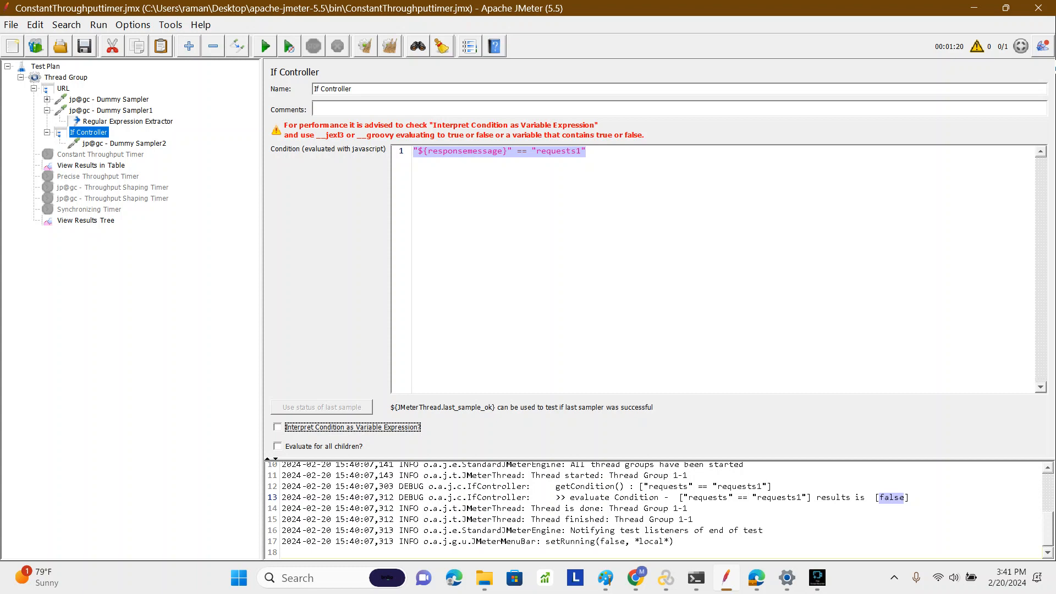
pyautogui.doubleClick(503, 150)
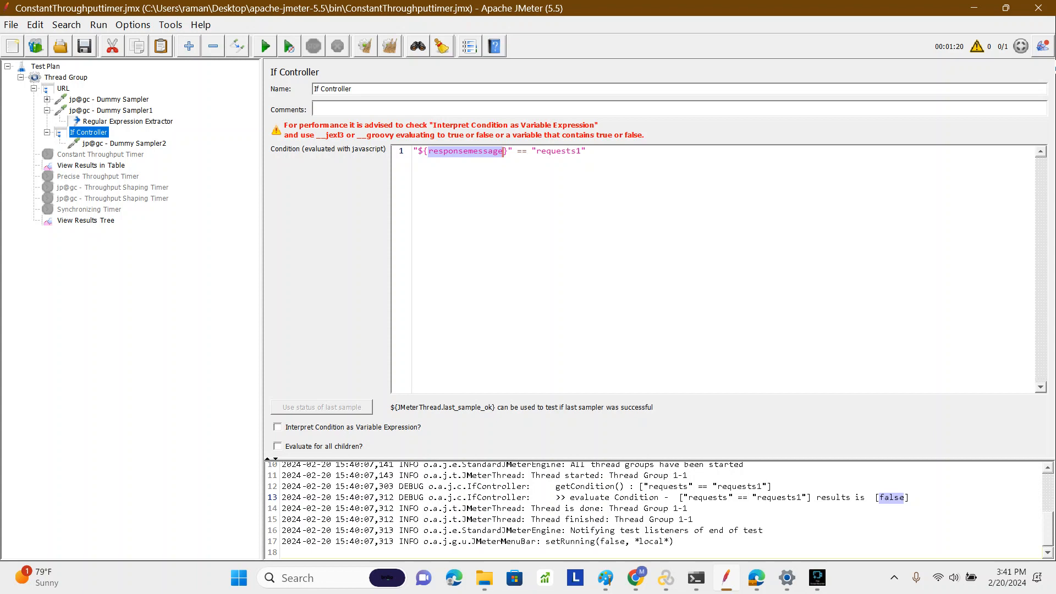
pyautogui.hotkey('ctrl', 'a')
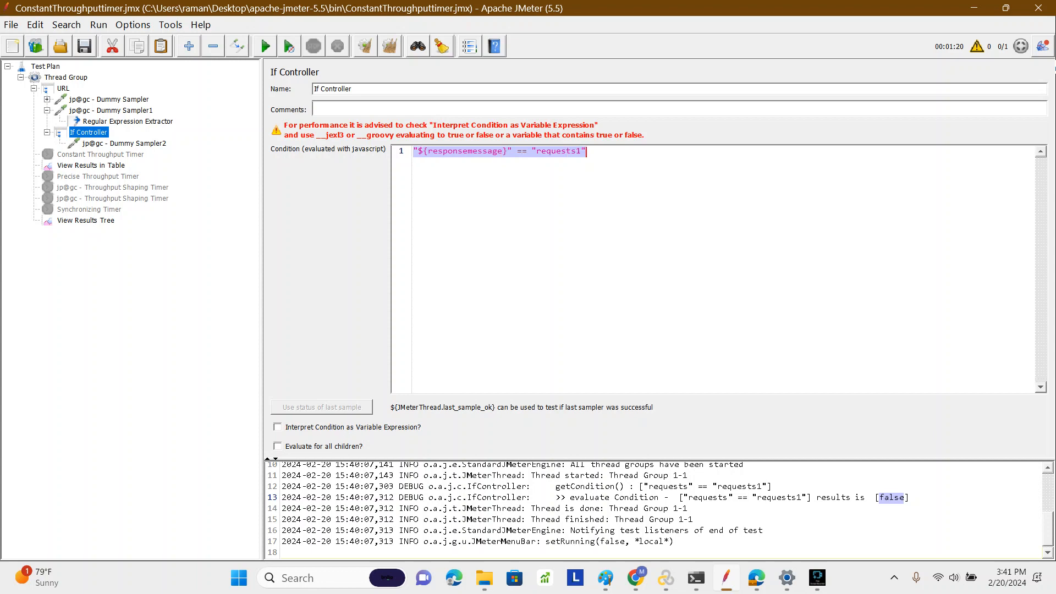
pyautogui.doubleClick(503, 151)
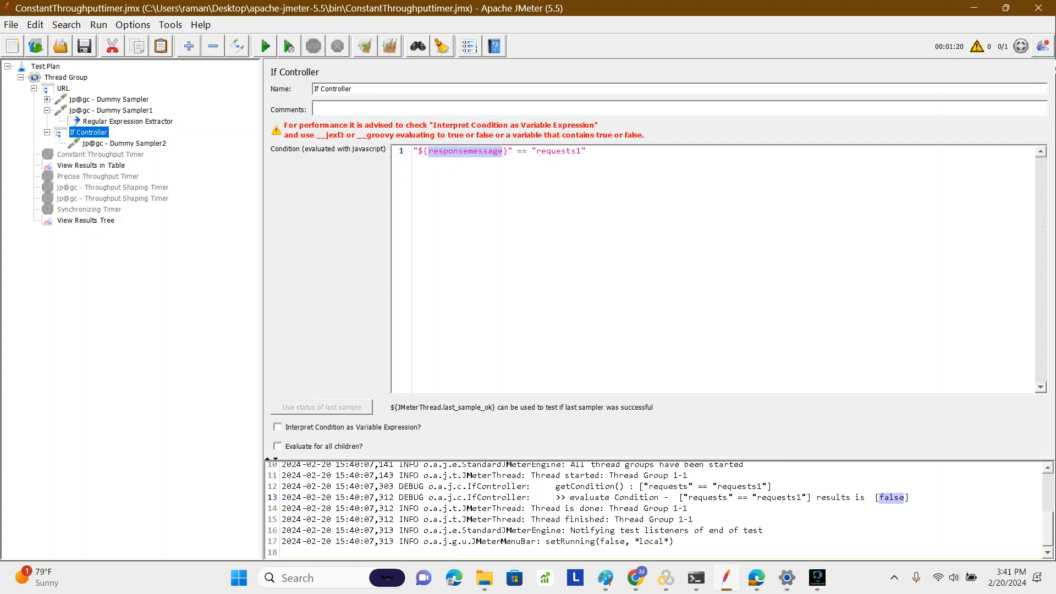
# - Review how jp@gc - Dummy Sampler1, its Regular Expression Extractor, the If Controller and jp@gc - Dummy Sampler2 work together
pyautogui.click(125, 144)
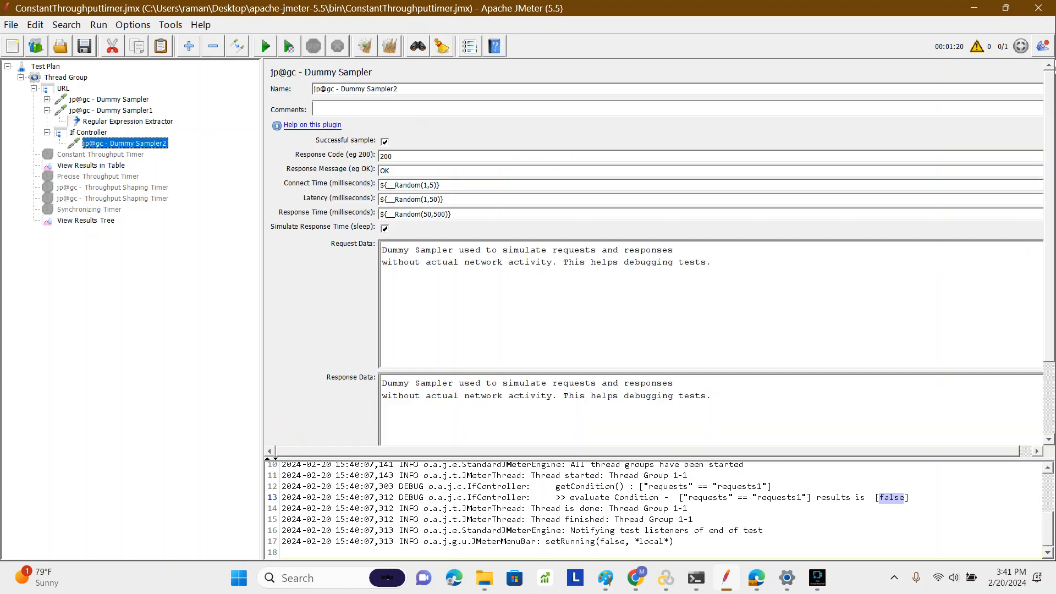
pyautogui.click(88, 133)
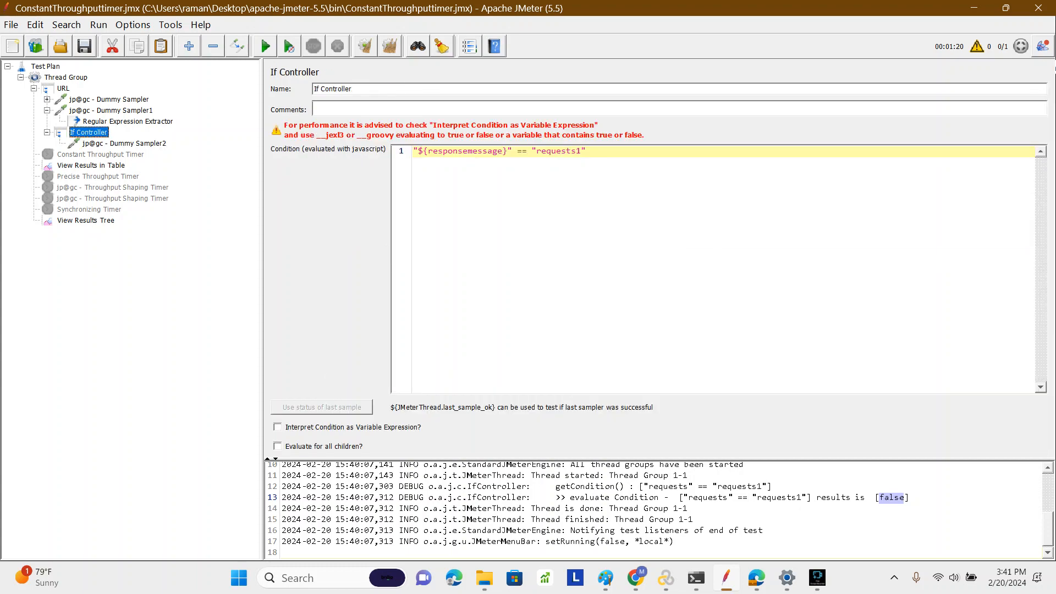
pyautogui.click(124, 143)
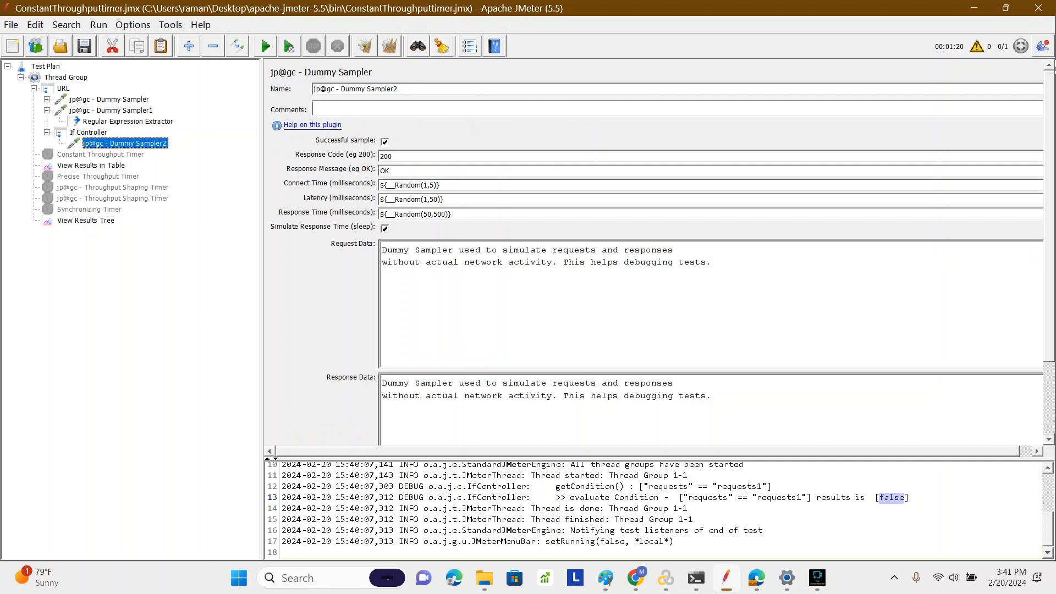
pyautogui.click(89, 133)
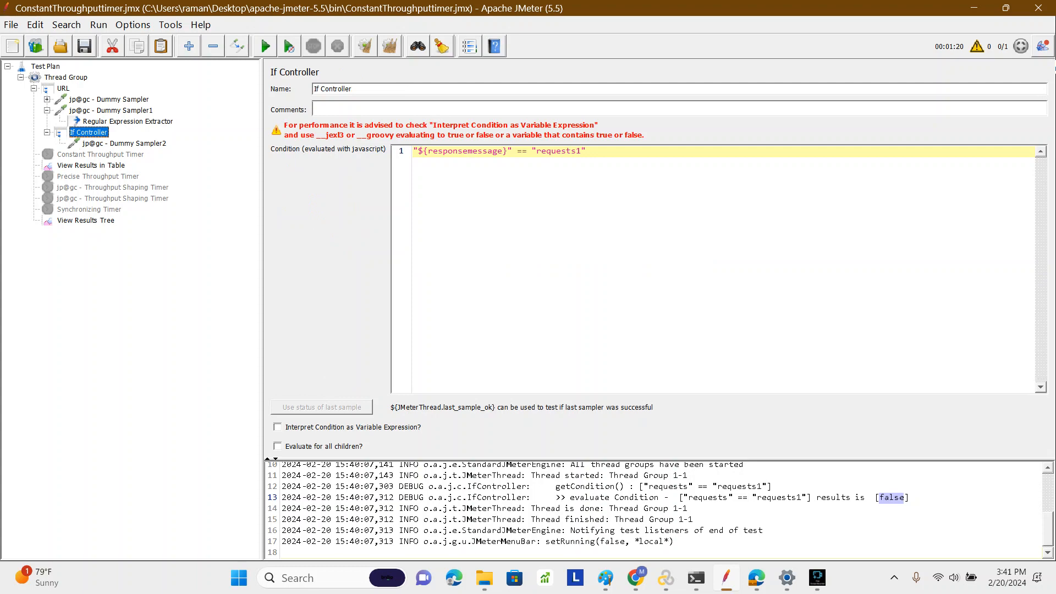
pyautogui.click(128, 121)
pyautogui.click(111, 111)
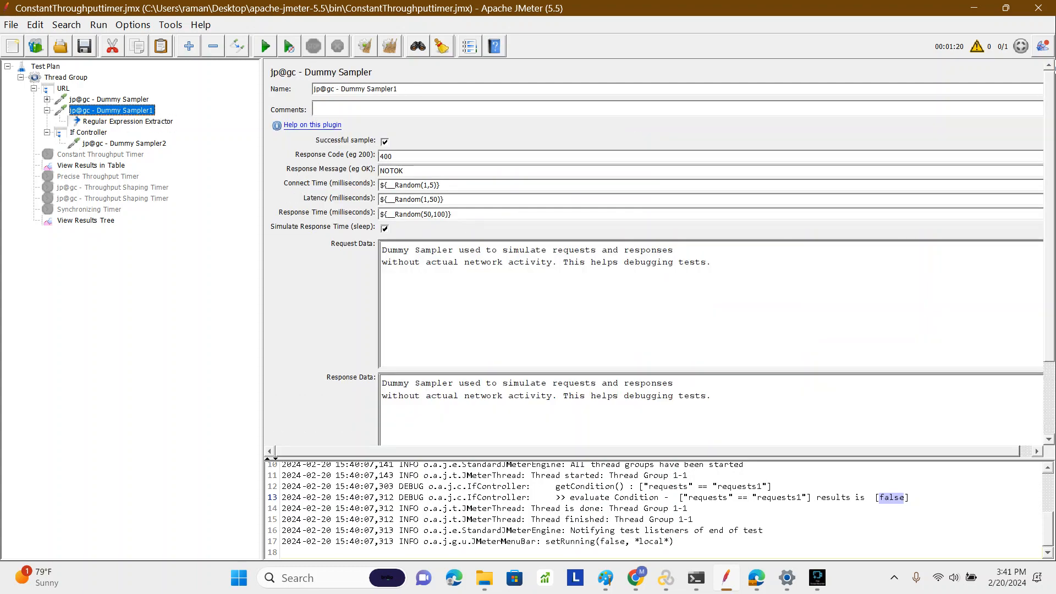
pyautogui.press('Down')
pyautogui.press('Down')
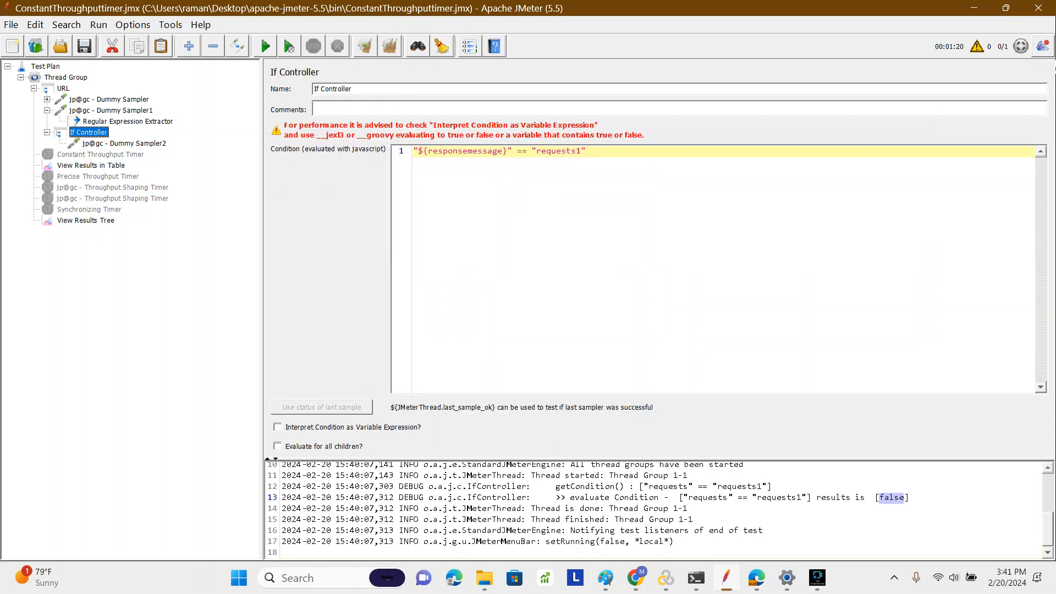
pyautogui.press('Up')
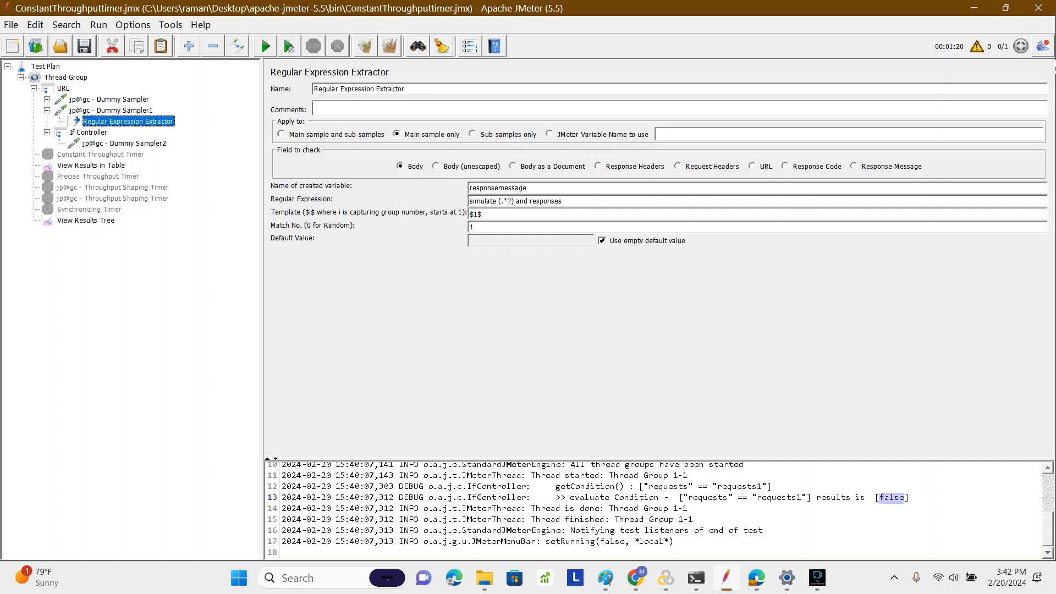
pyautogui.moveTo(817, 578)
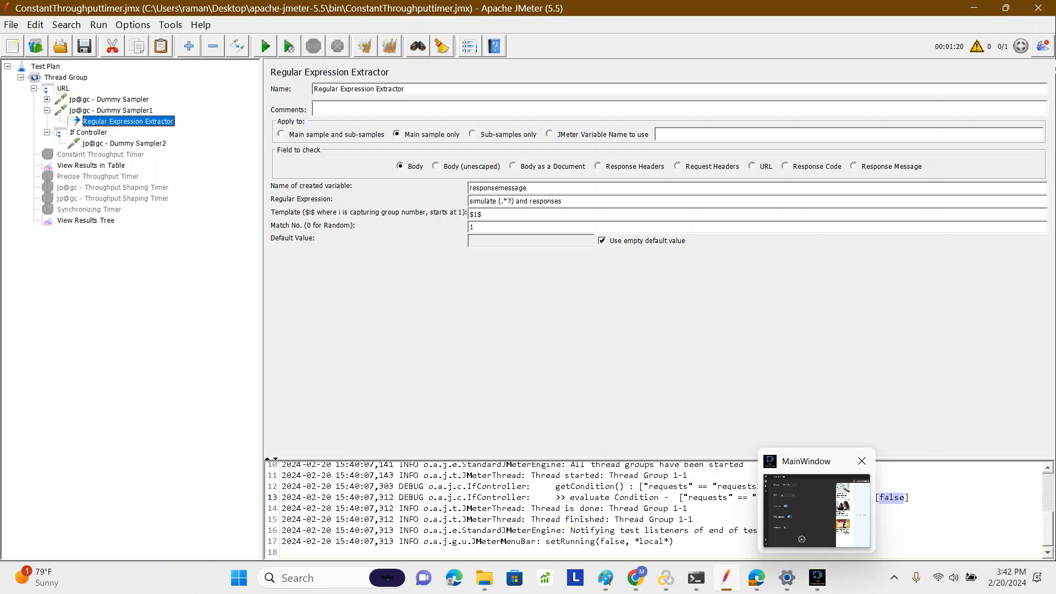